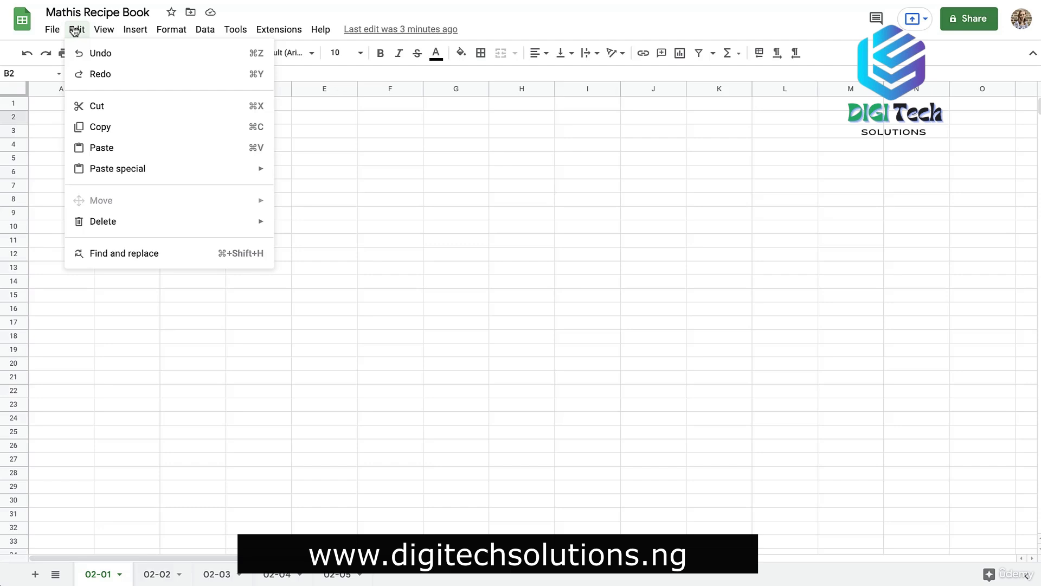
mouse_move(98, 33)
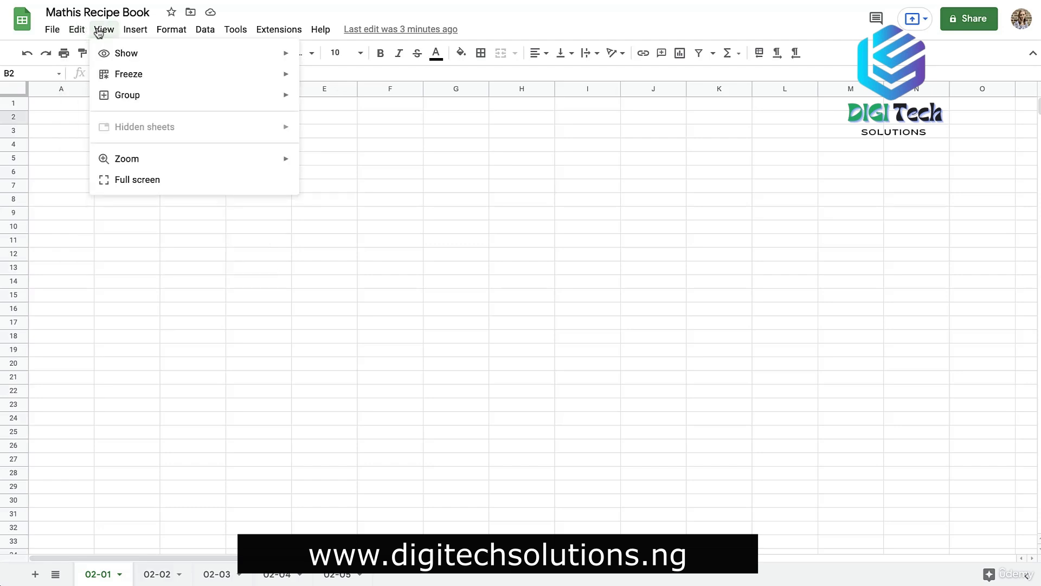
mouse_move(133, 33)
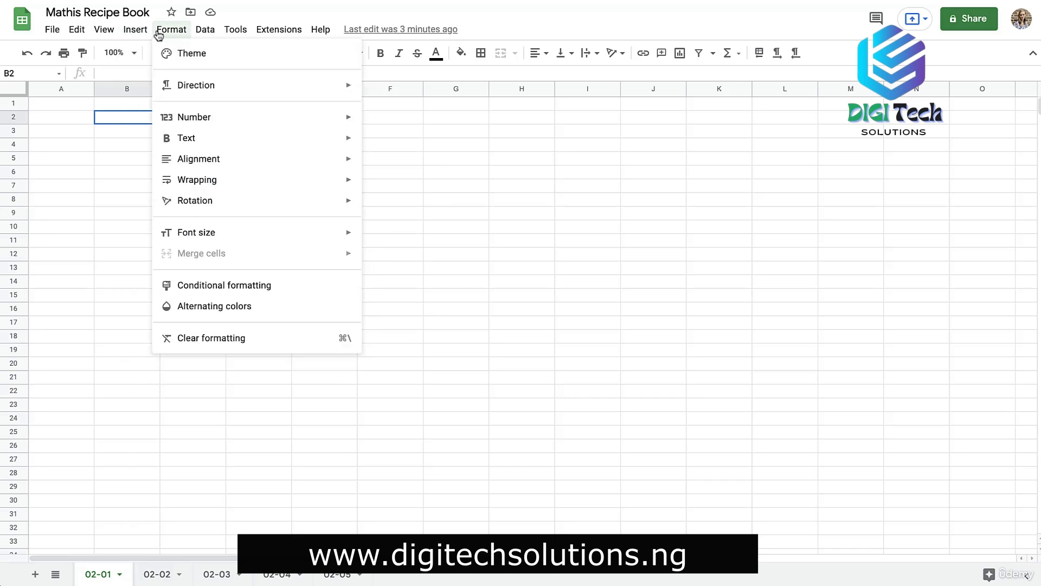
mouse_move(203, 34)
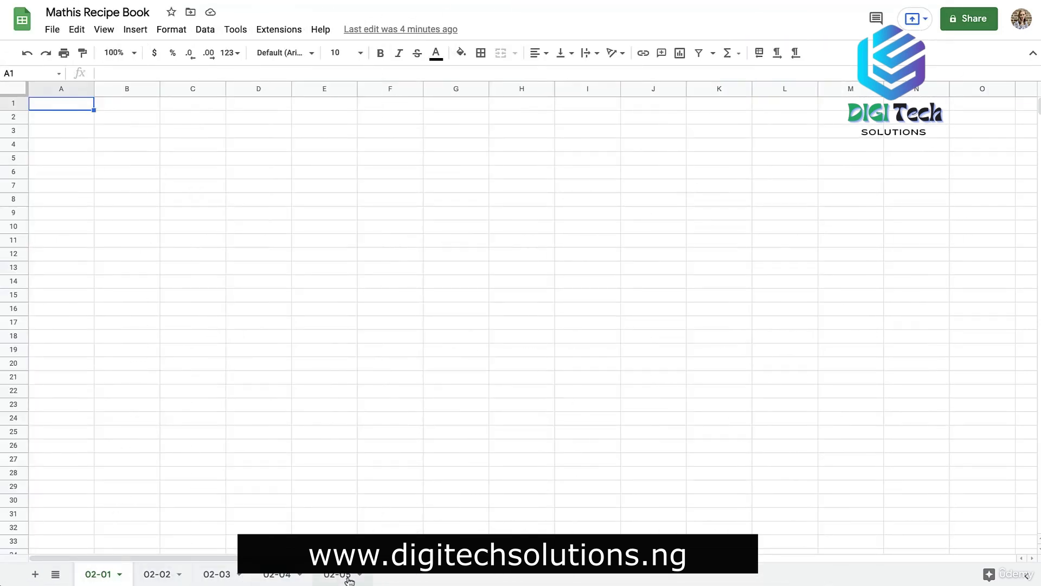
- Add a new sheet after sheet 02-01 and rename it as name
click(36, 574)
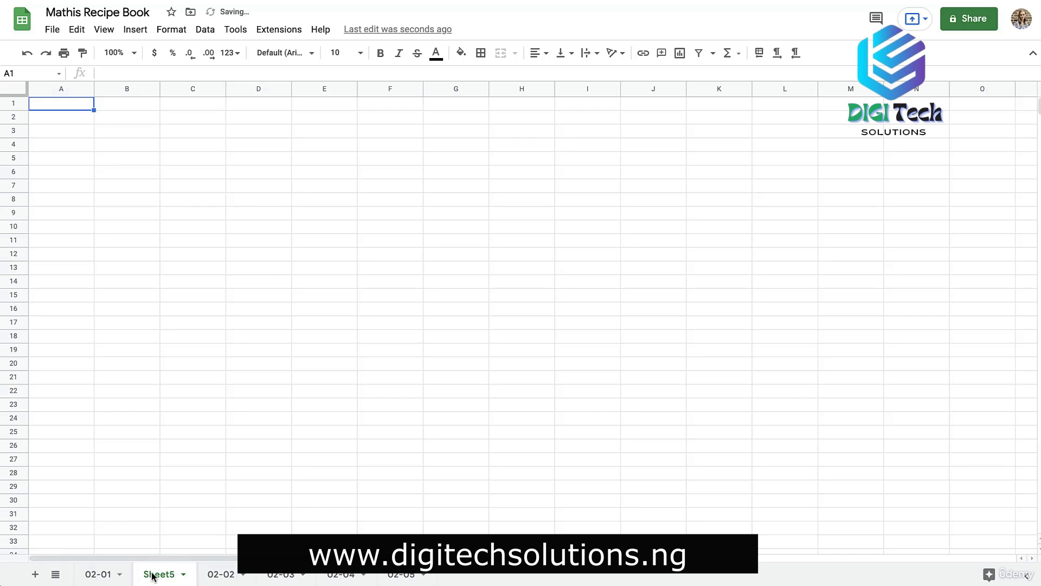
double_click(159, 575)
text(nane)
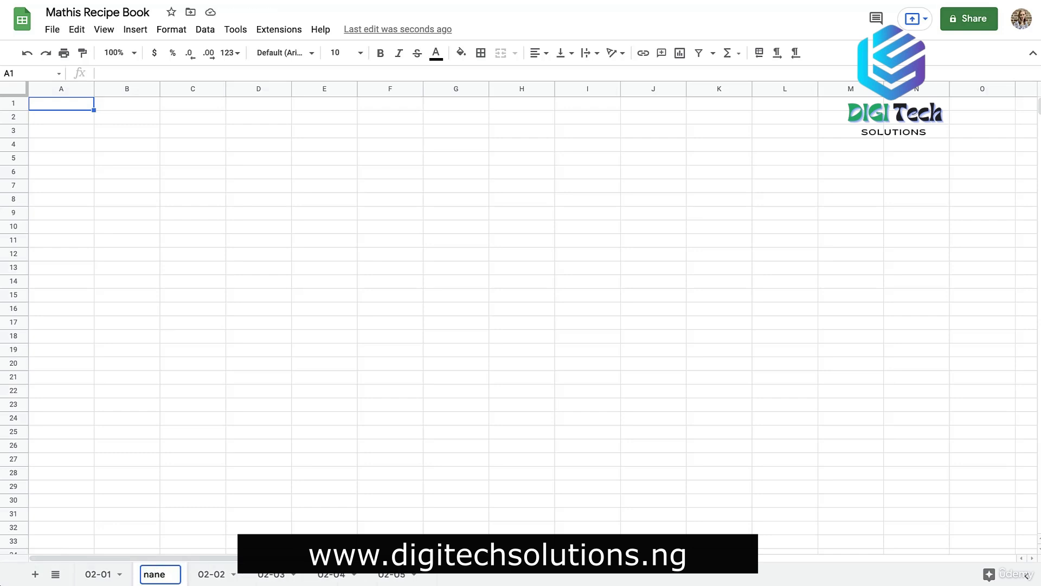
key(BackSpace)
key(BackSpace)
text(me)
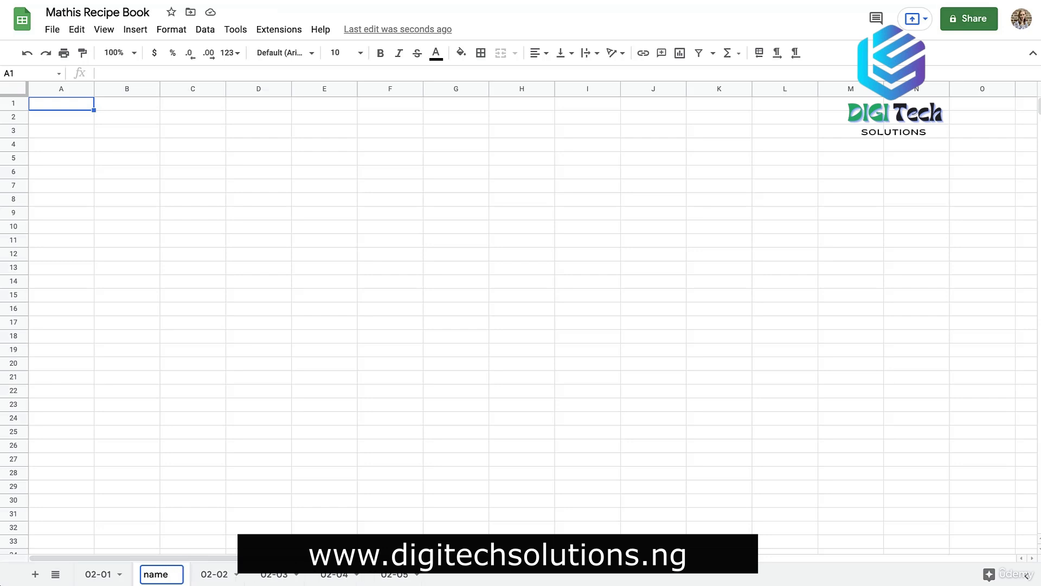
key(Return)
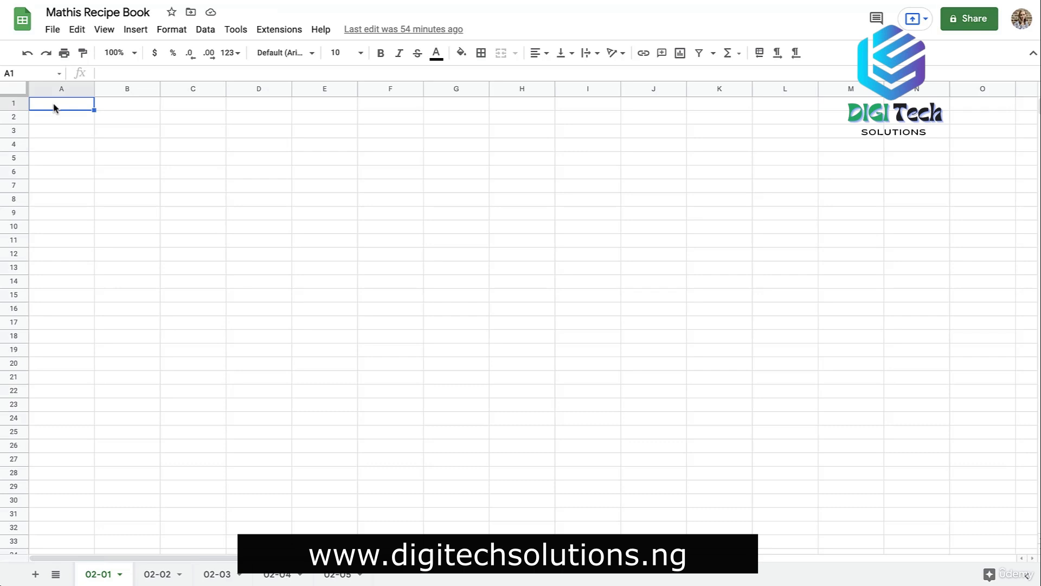
- Enter the numbers 1, 2, 3 and 4 in cells A1 to A4 of sheet 02-01
text(1)
key(Return)
text(2)
key(Return)
text(3)
key(Return)
text(4)
key(Return)
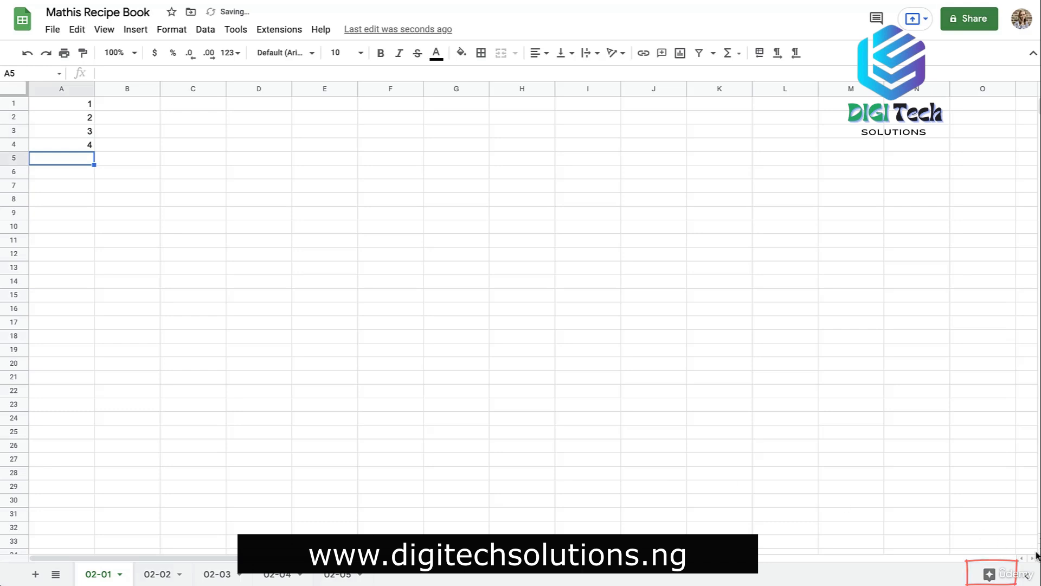
- Examine the Explore insights for the numbers in A1:A4, and close Explore
click(991, 575)
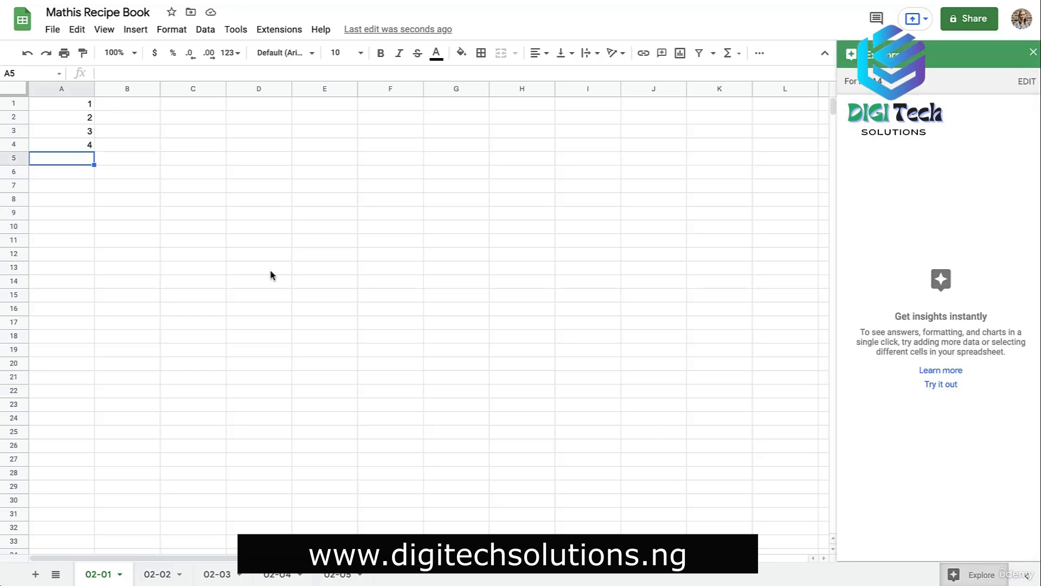
drag(64, 108, 71, 145)
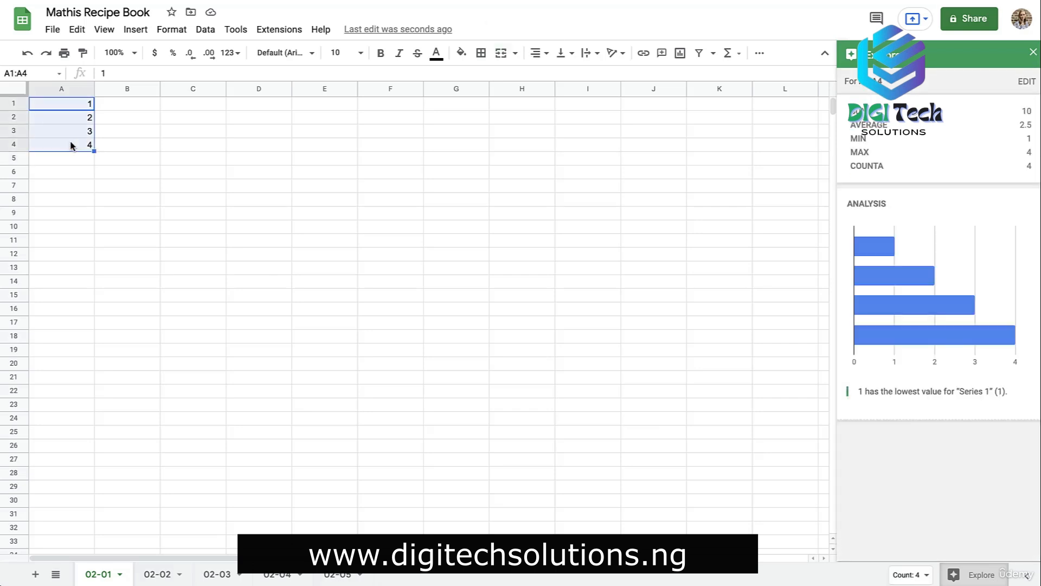
click(98, 174)
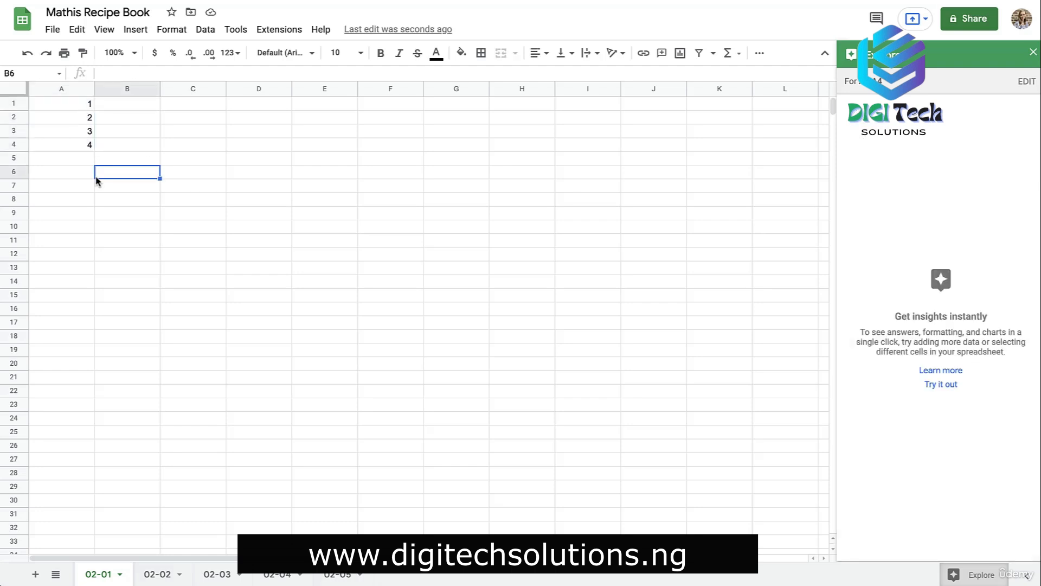
click(1033, 52)
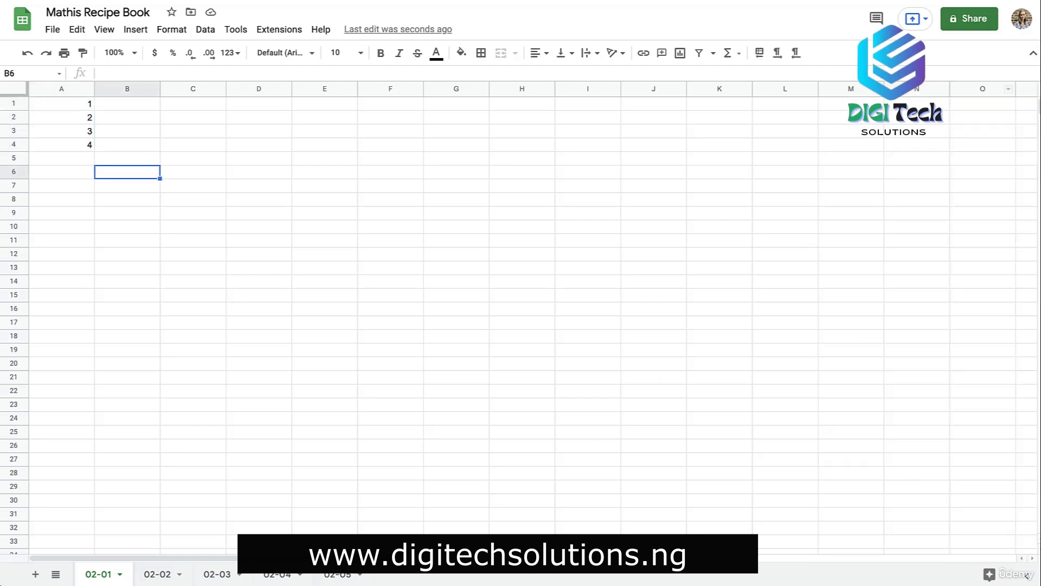
- Review the summary calculations for the selected range A1:A4, keeping Count as the displayed one
click(63, 150)
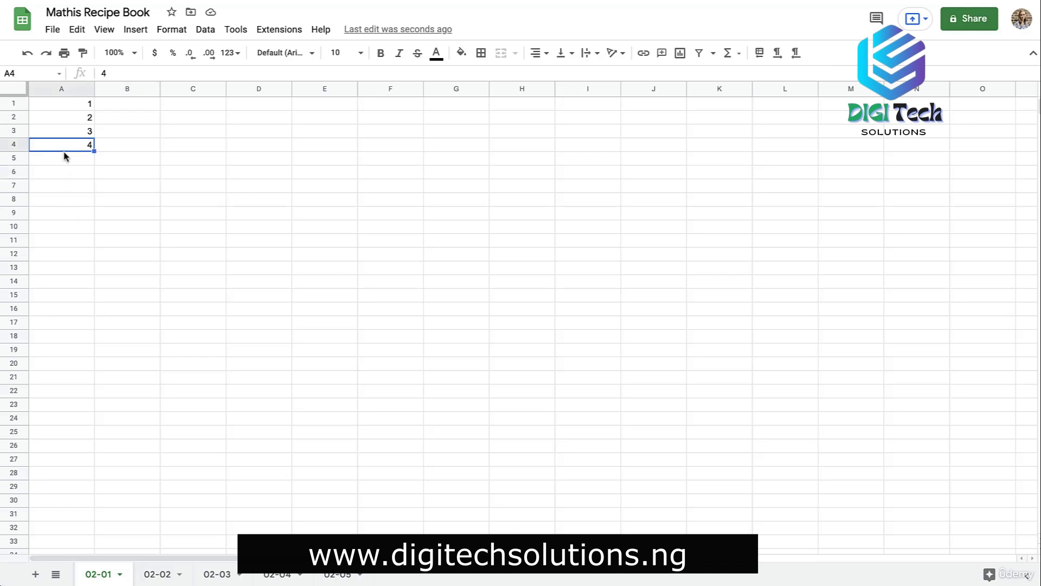
click(76, 163)
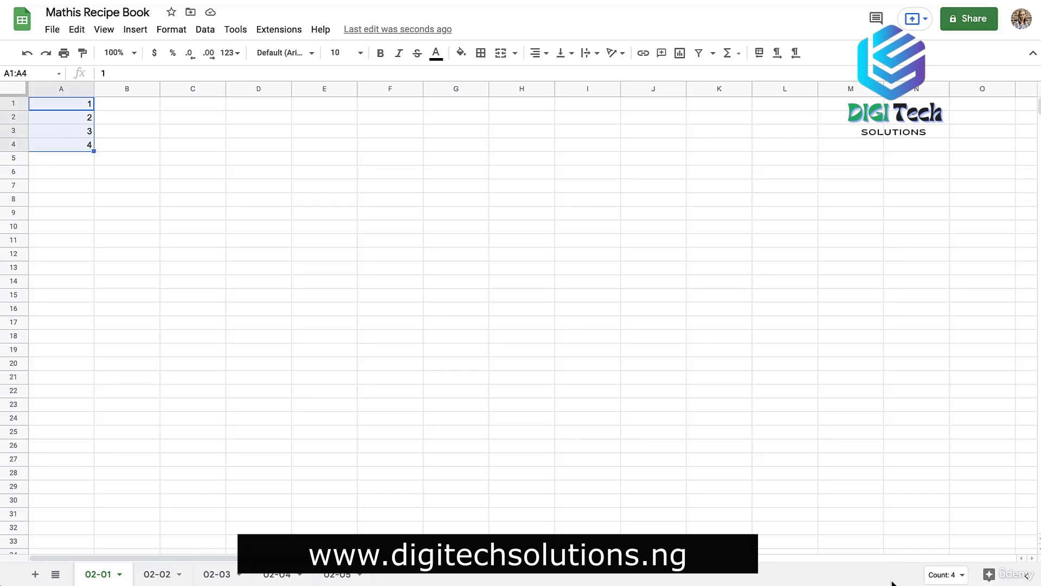
click(946, 575)
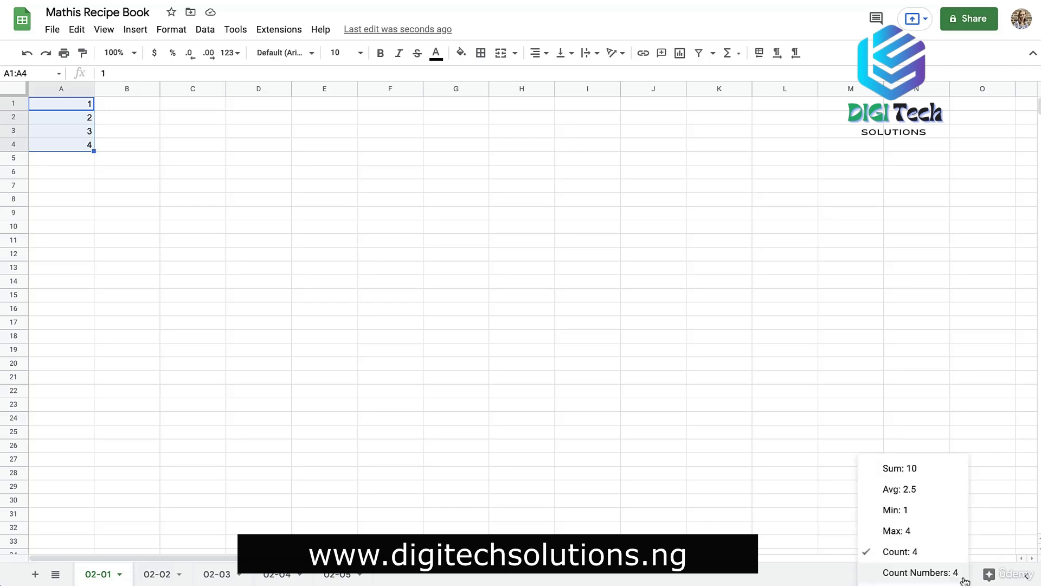
click(957, 551)
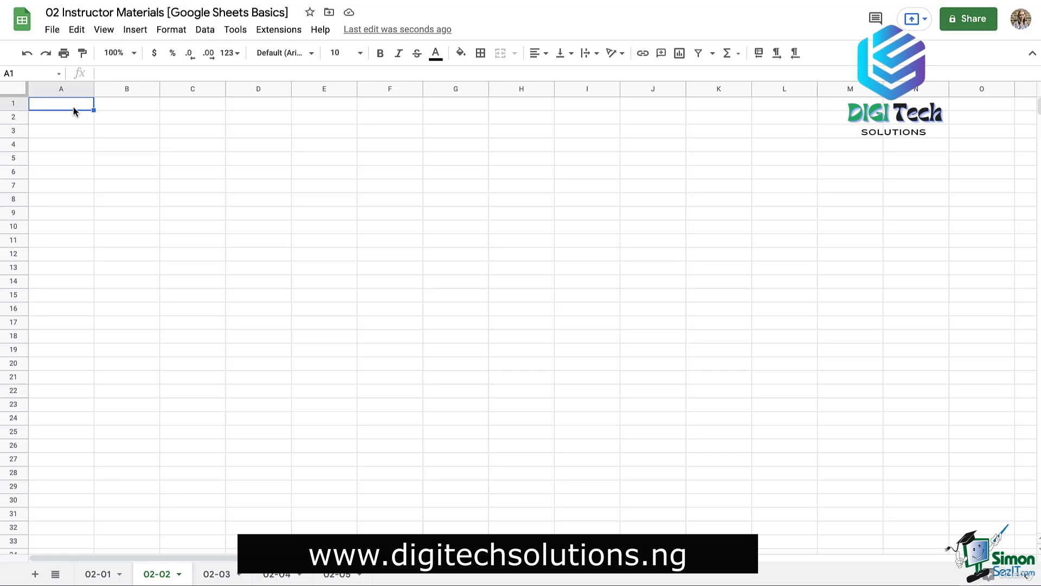
- Enter the headers Recipe, Ingredients, Directions, Course, Protein and Link in cells A1 to F1 of sheet 02-02
text(Recipe)
key(Tab)
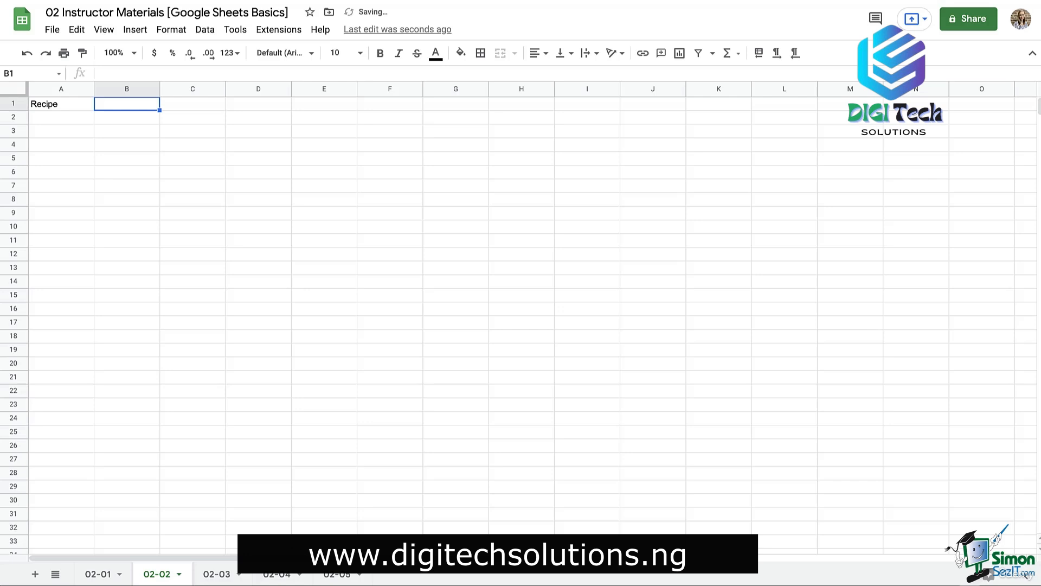
text(Ing)
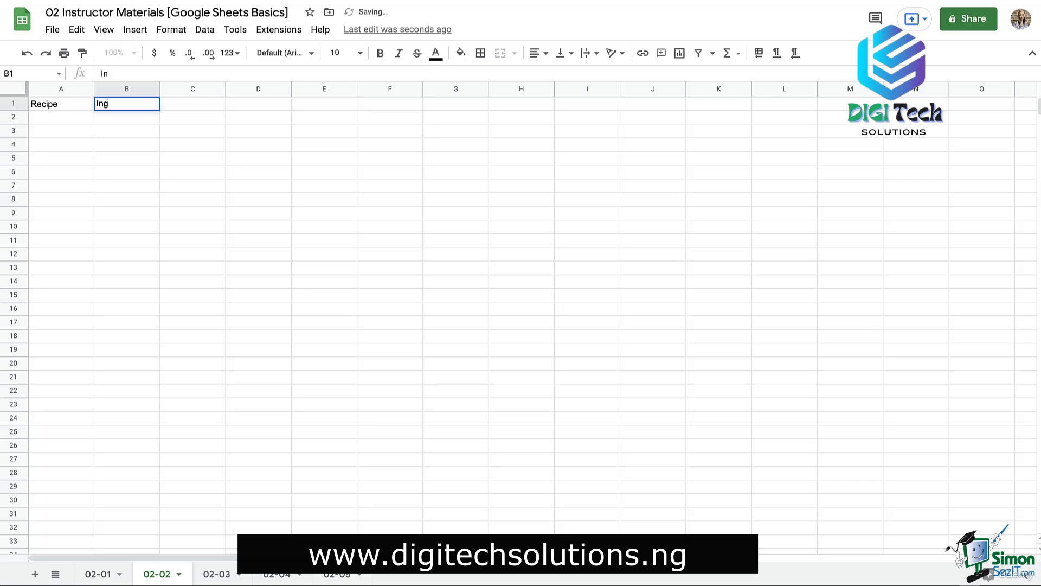
text(redients)
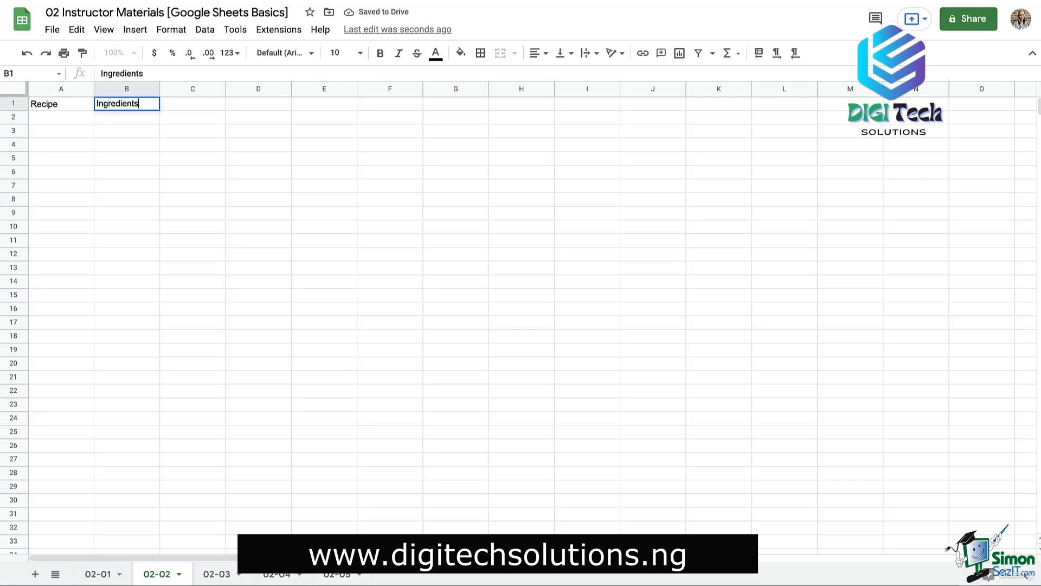
key(Tab)
text(Directions)
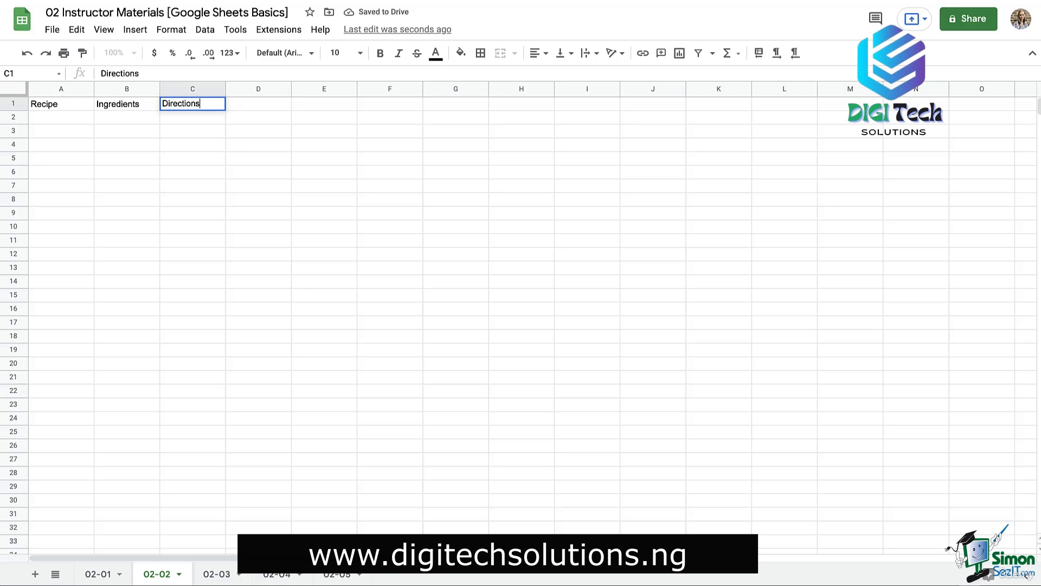
key(Tab)
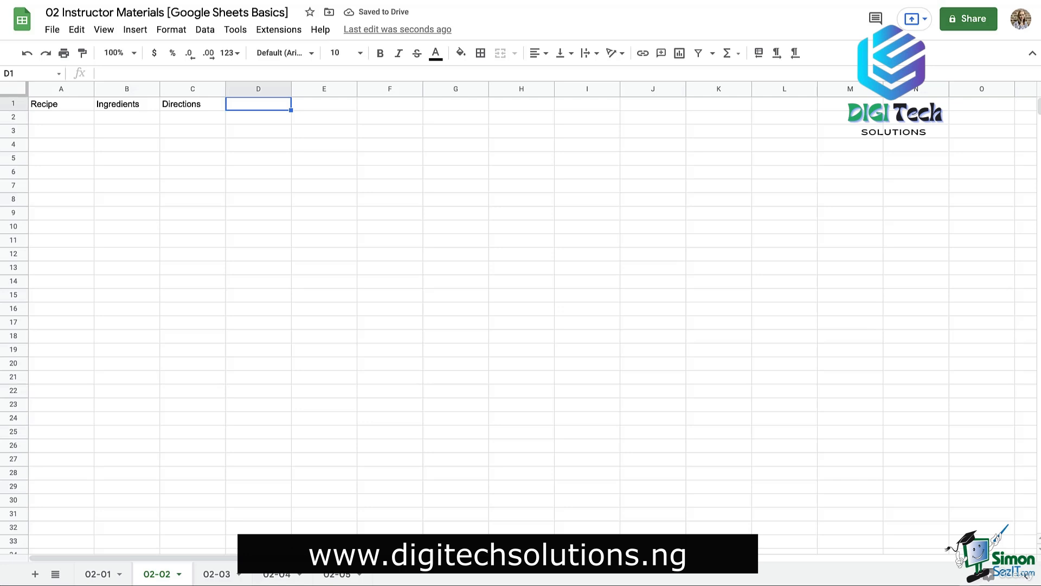
text(Course)
key(Tab)
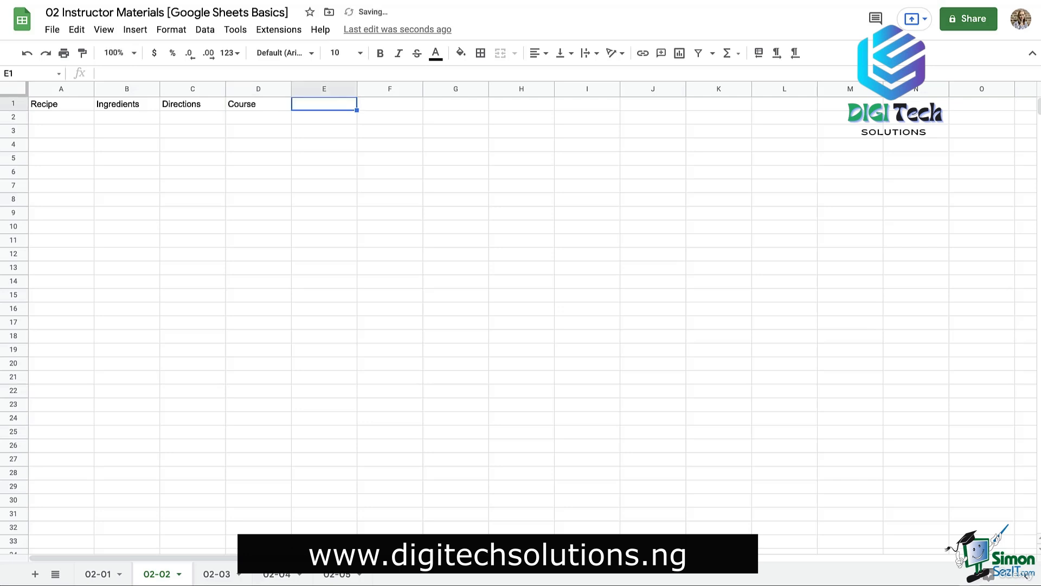
text(Protein)
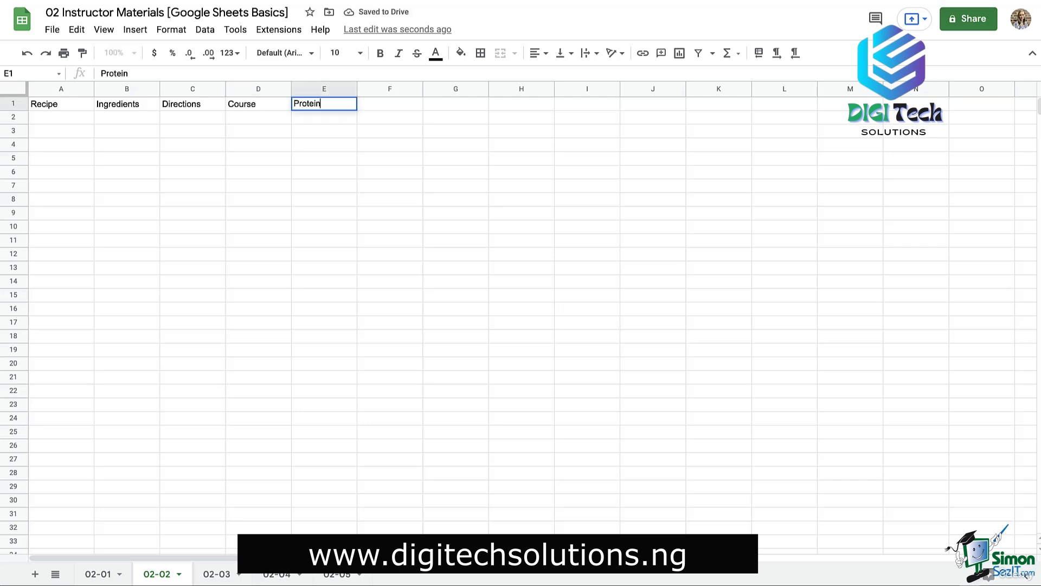
key(Tab)
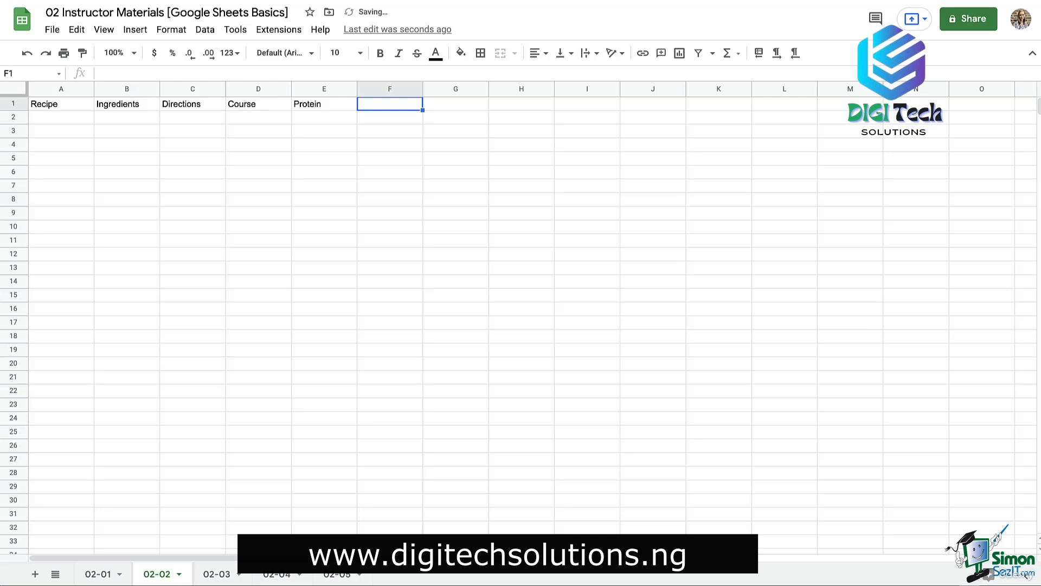
text(Link)
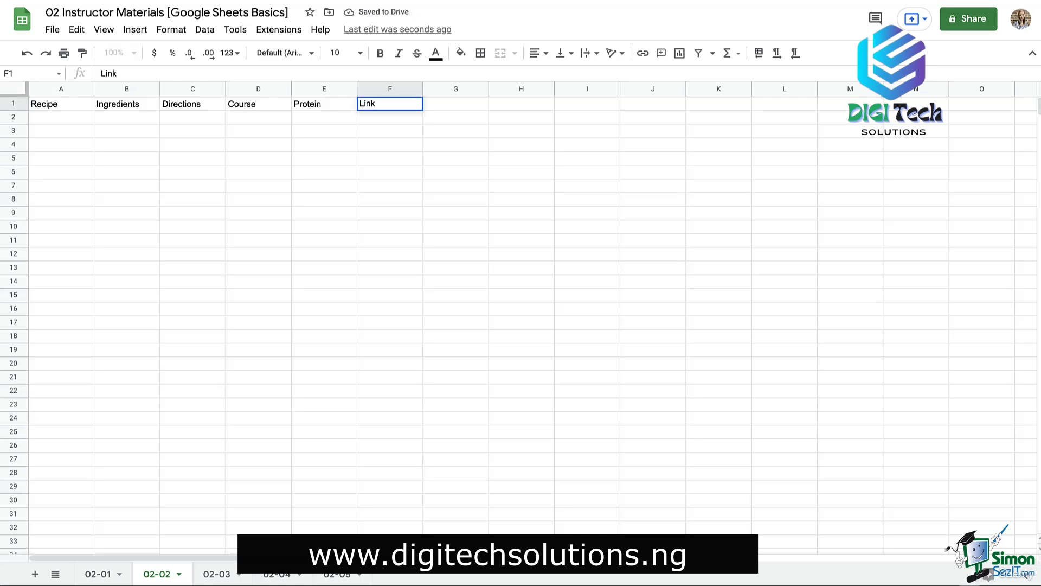
key(Return)
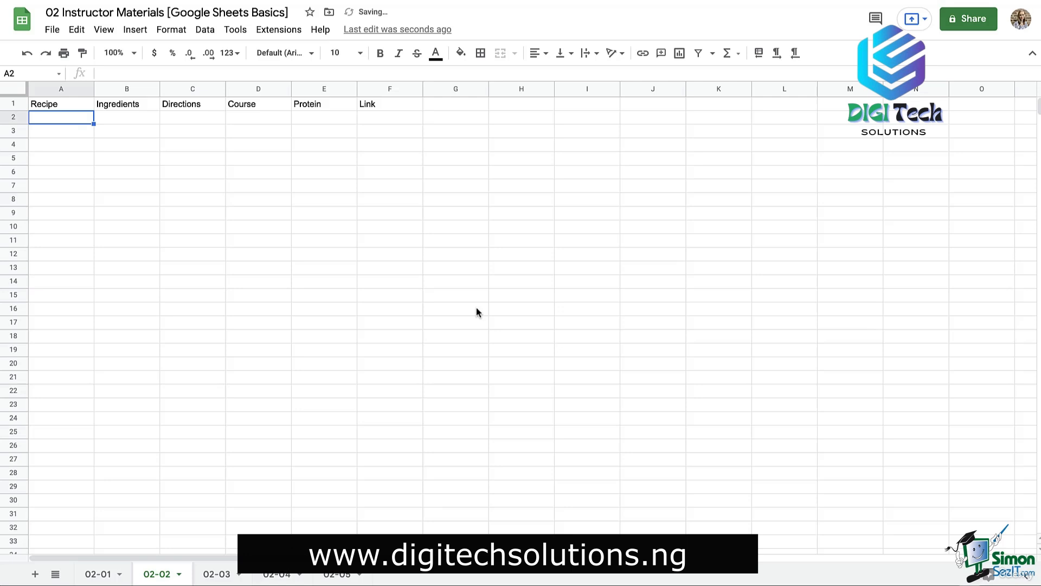
- Paste the Baked Apple Pork Chops and Green Beans recipe into row 2 and the baked cinnamon crème brûlée french toast recipe into row 3
key(ctrl+v)
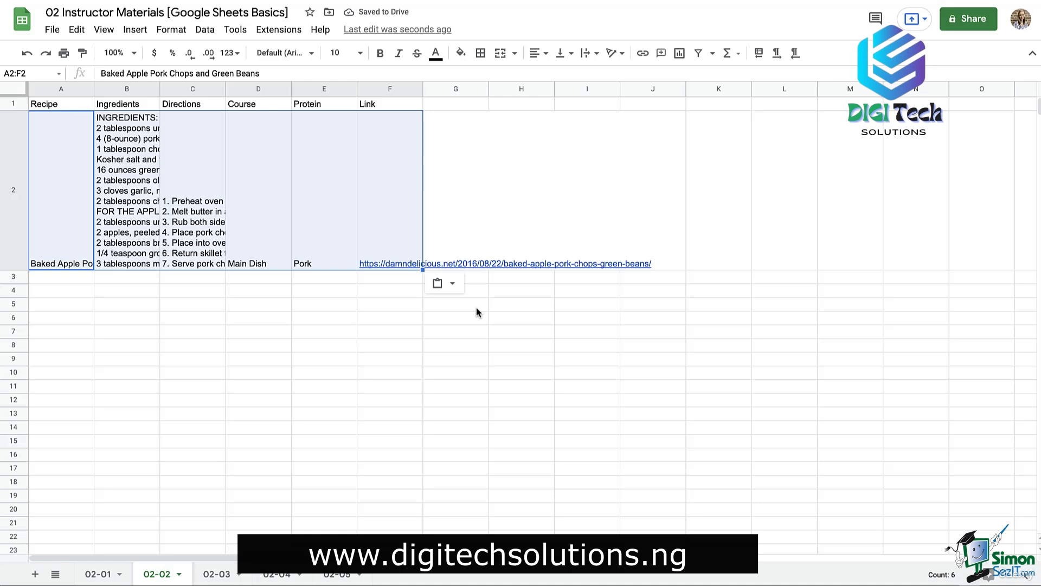
click(53, 279)
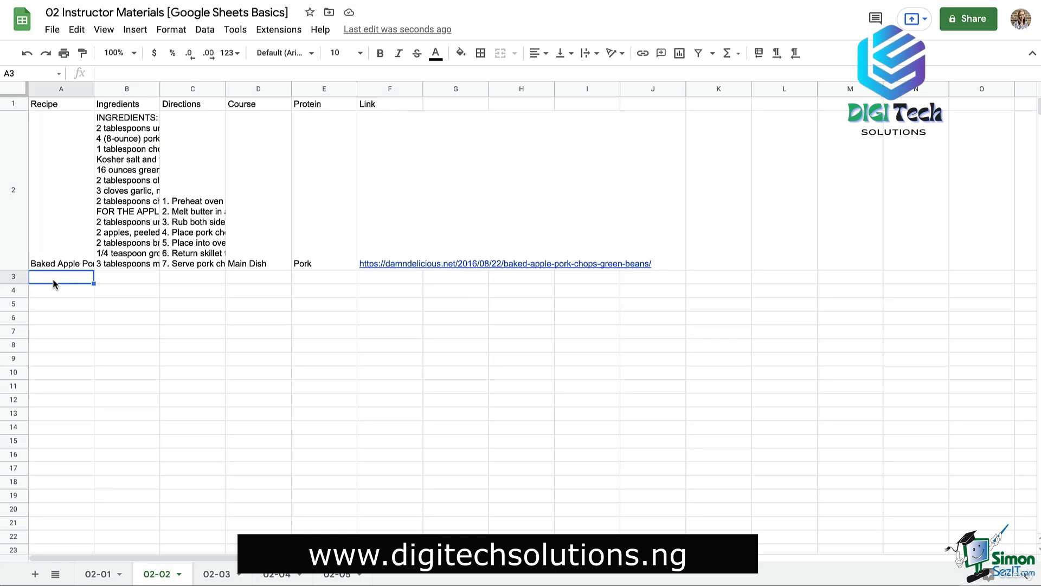
key(ctrl+v)
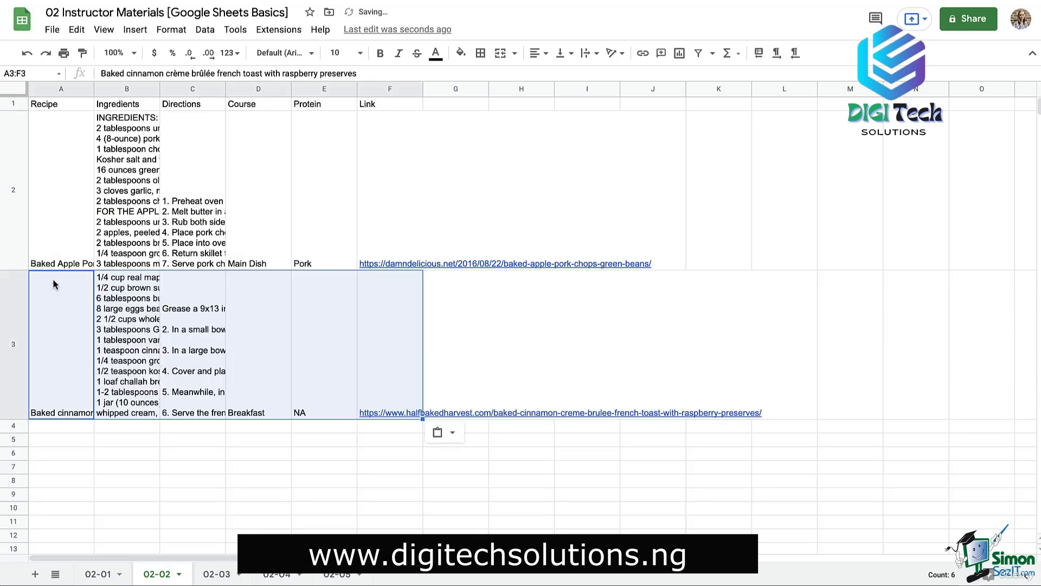
- Paste the Baked Macaroni and Cheese Bites recipe into row 4 and the BBQ Cauliflower Bites recipe into row 5
click(59, 423)
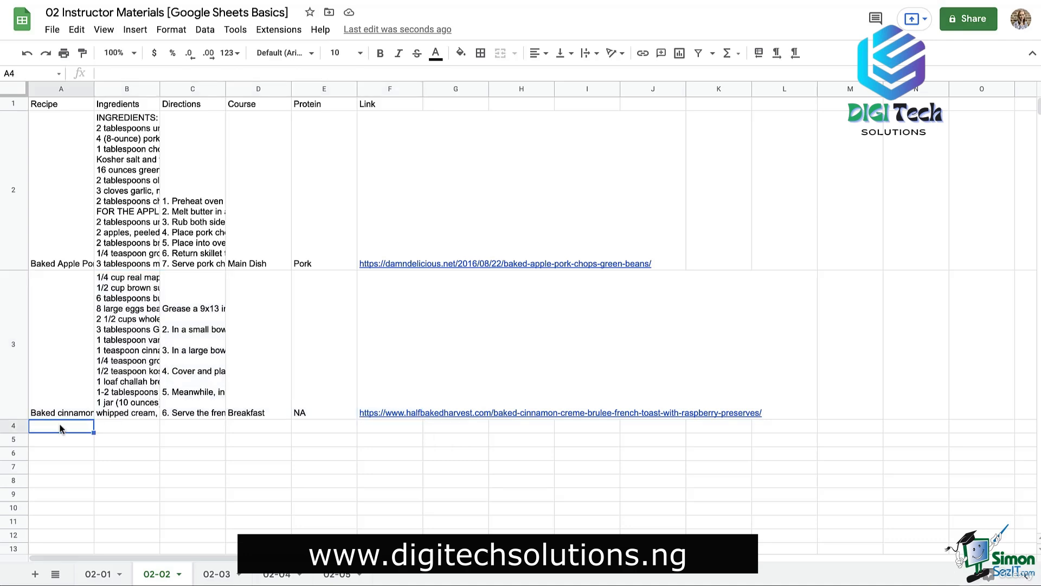
key(ctrl+v)
scroll(61, 420, down, 5)
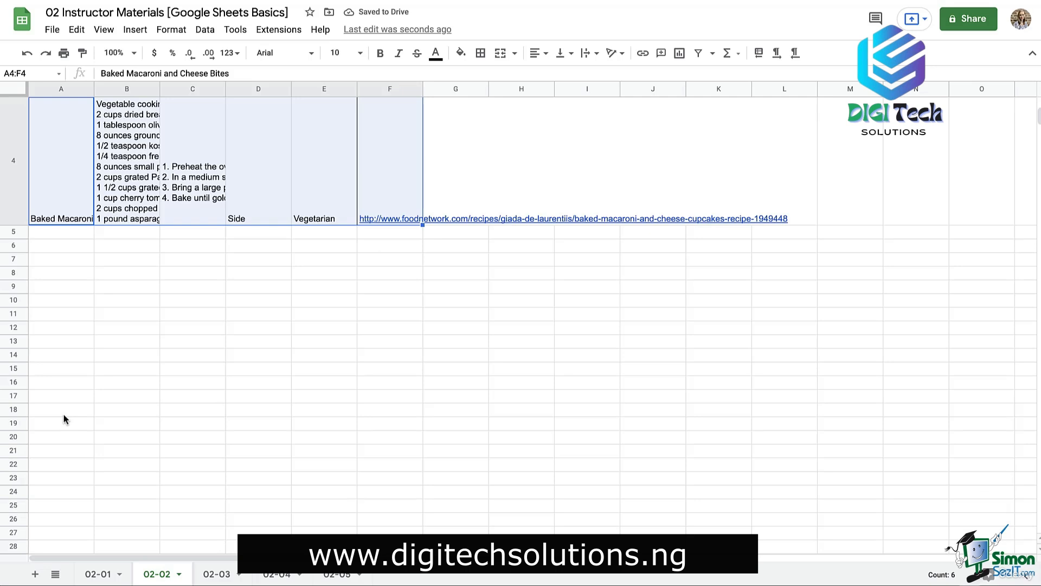
scroll(75, 376, up, 2)
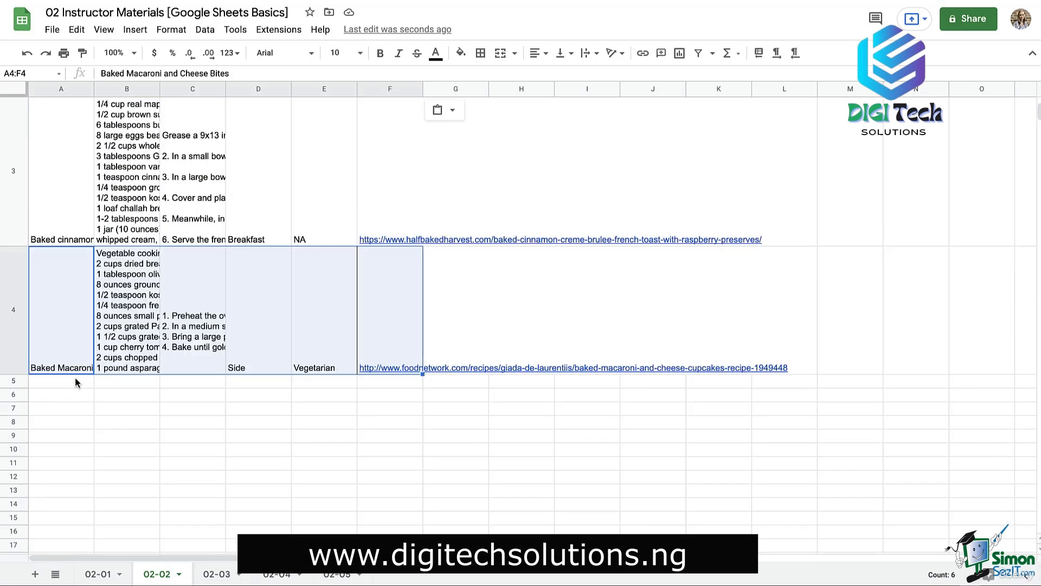
key(ctrl+v)
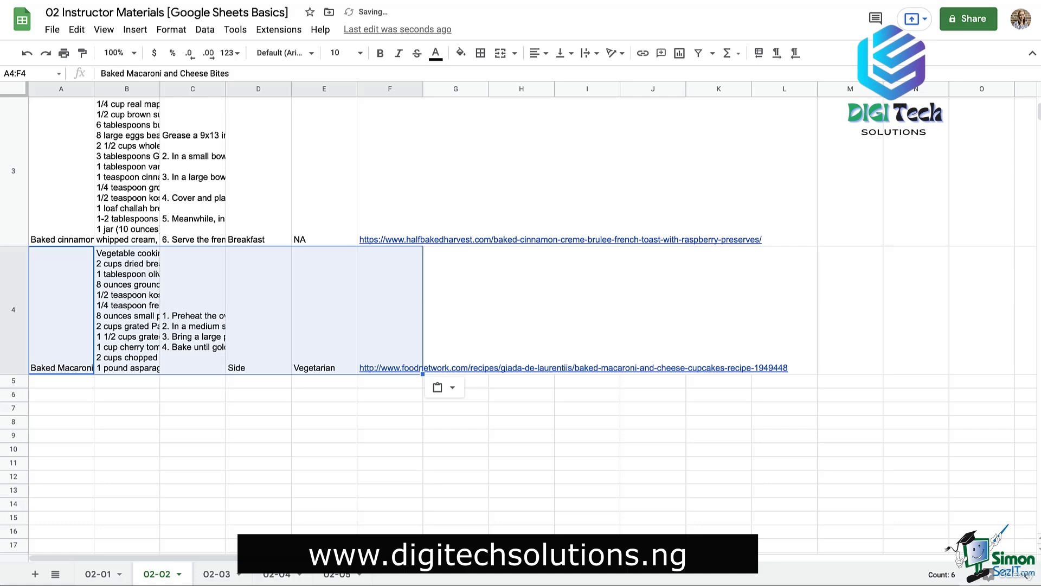
click(64, 383)
key(ctrl+v)
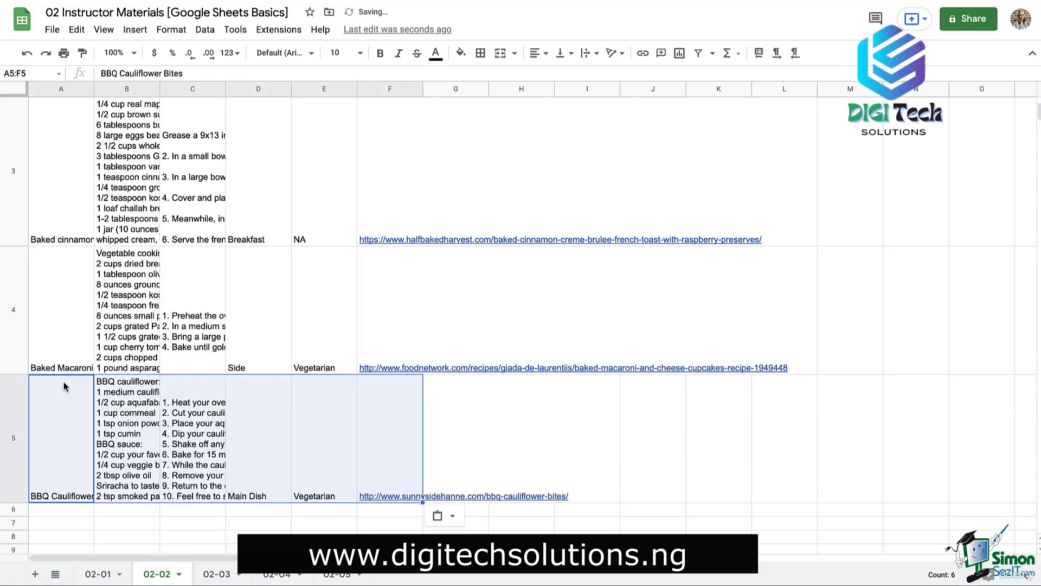
scroll(64, 386, down, 5)
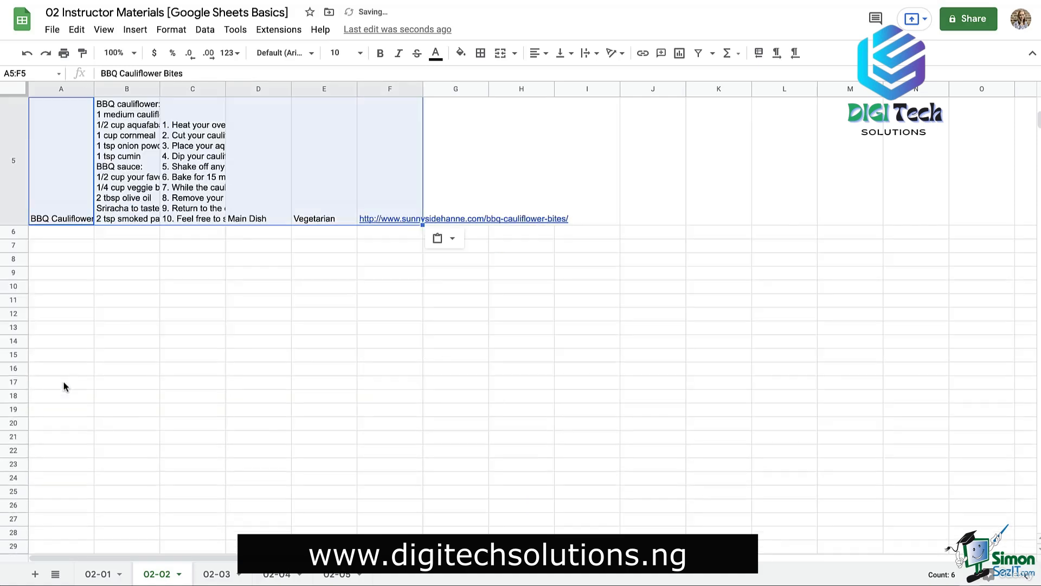
- Paste the Green Bean Casserole recipe into row 6 and look over the recipe rows entered so far
click(74, 236)
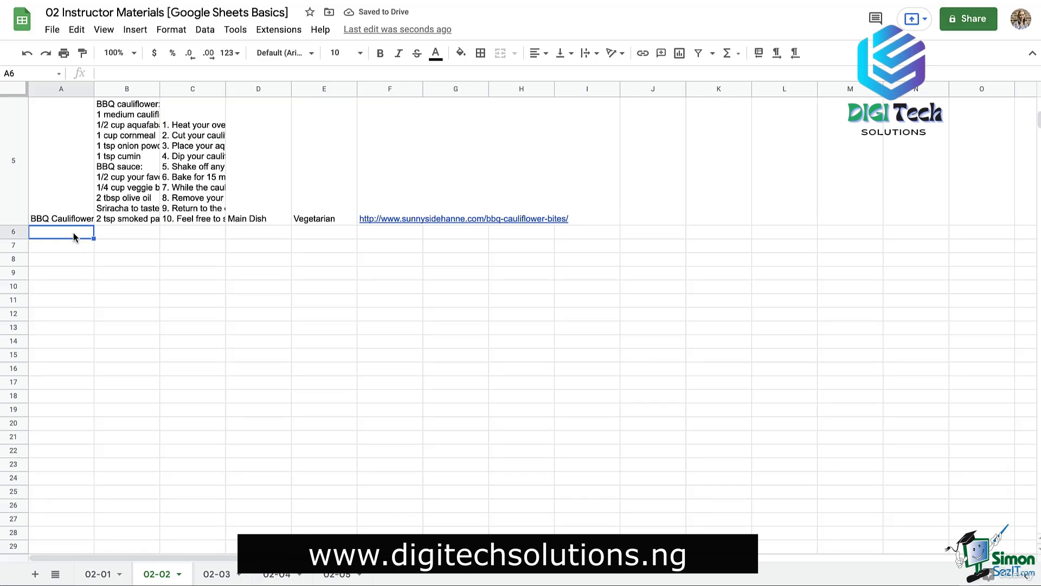
key(ctrl+v)
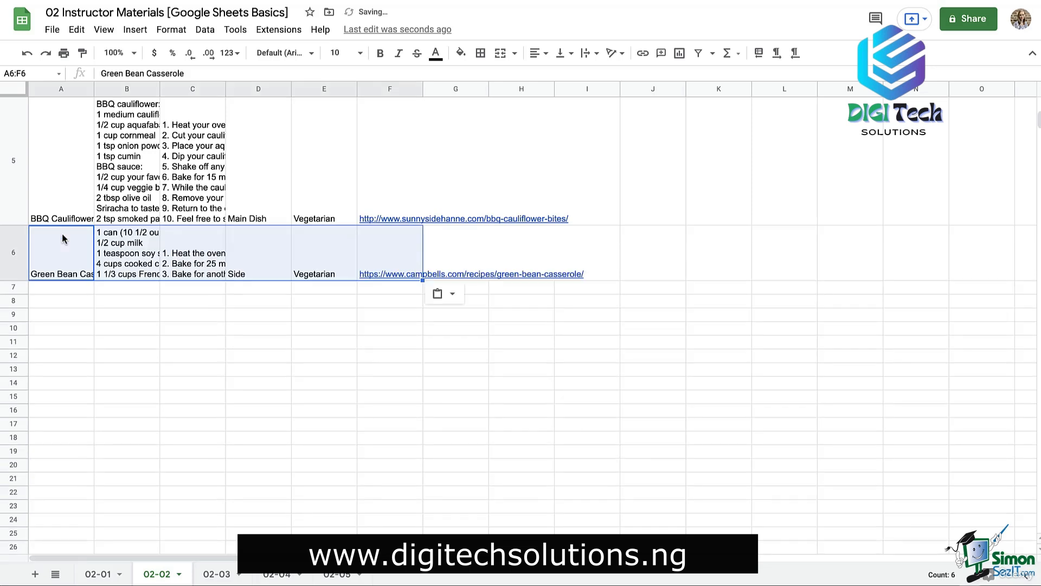
click(70, 285)
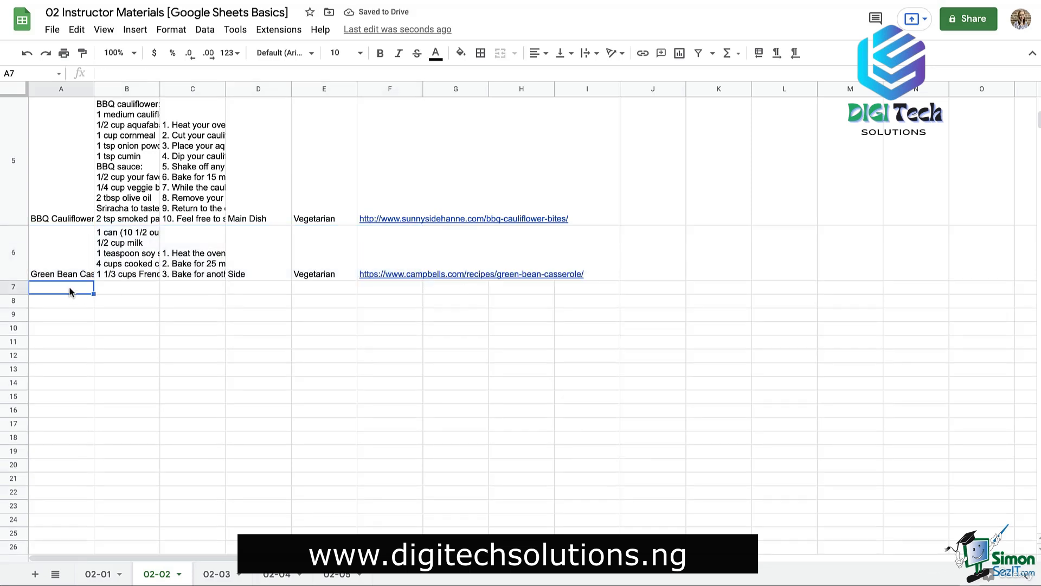
scroll(80, 270, up, 8)
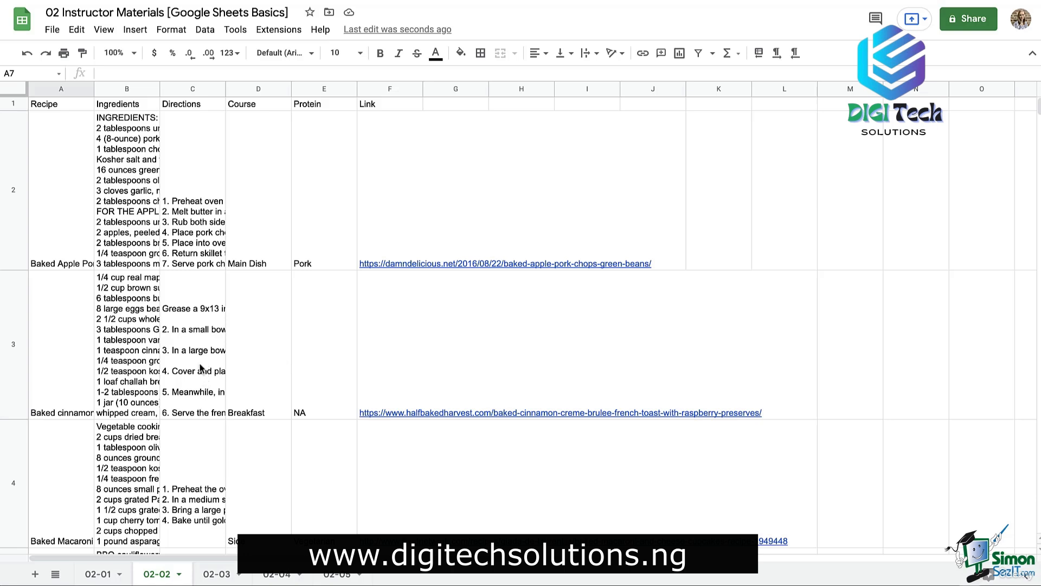
scroll(200, 367, down, 2)
scroll(200, 367, down, 4)
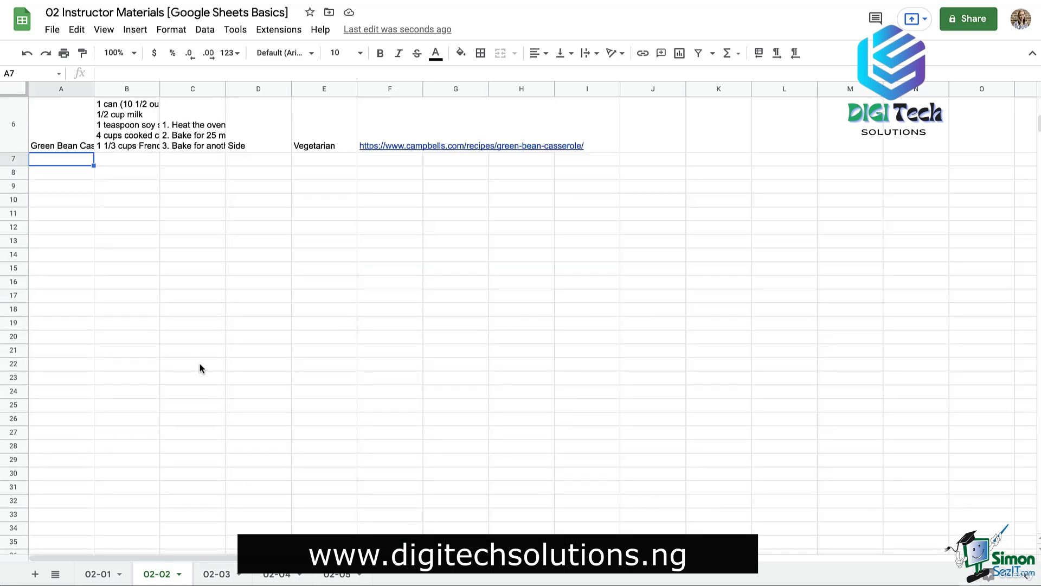
- Enter Flour in B7 and Eggs in B8, and clear the entry in B8
scroll(199, 368, up, 1)
click(119, 291)
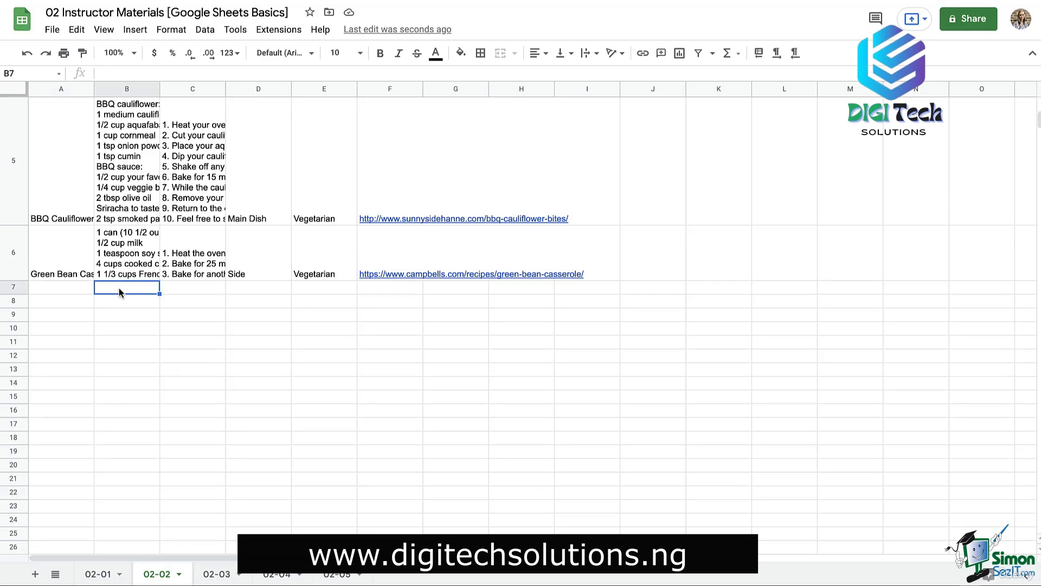
text(Flour)
key(Return)
text(Eggs)
key(Return)
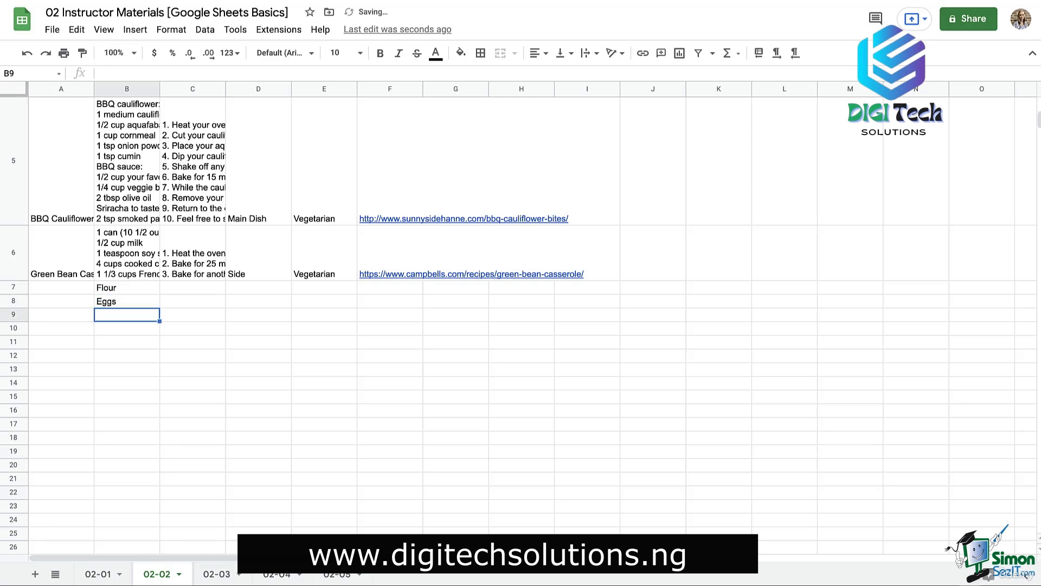
key(Up)
key(Delete)
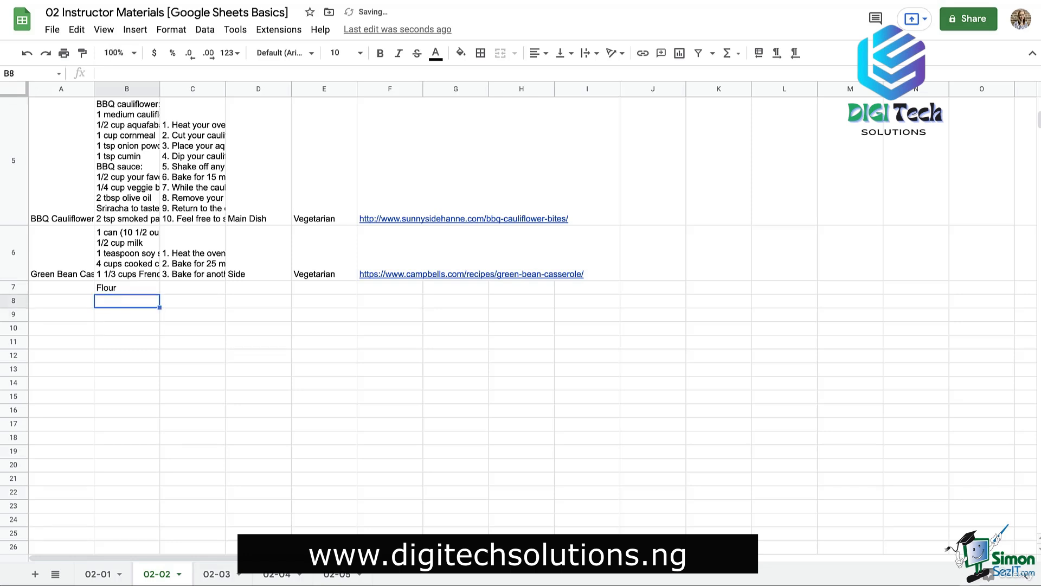
- Extend cell B7 with Eggs and Milk, each on its own line below Flour, ending with a blank line
double_click(125, 288)
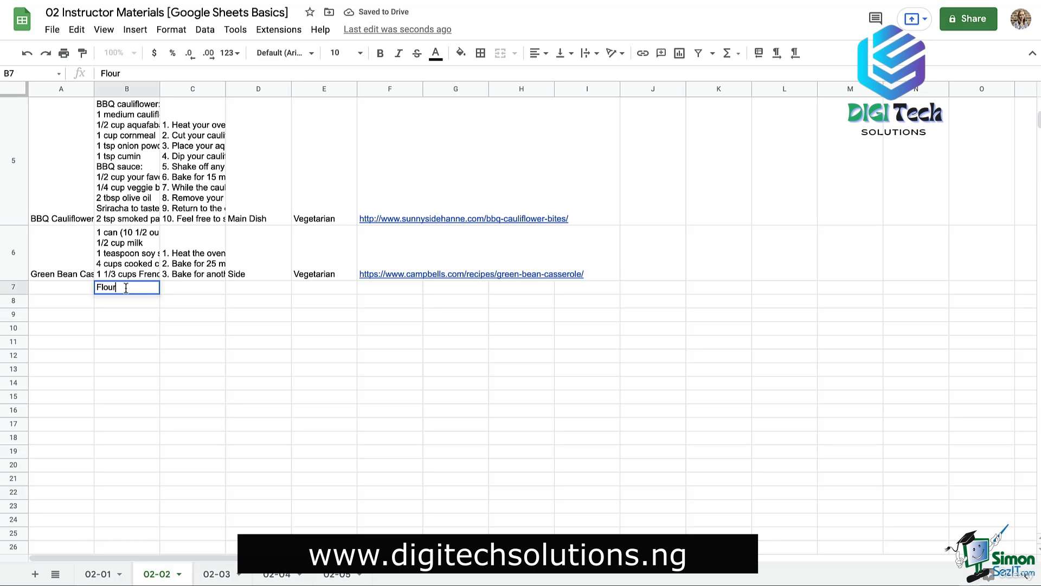
key(alt+Return)
text(Eggs)
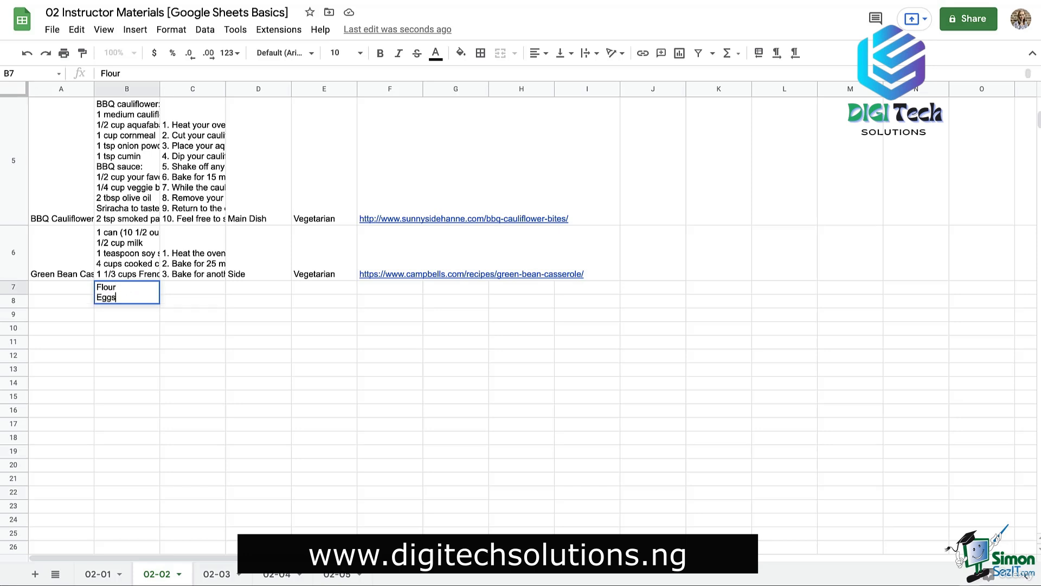
key(alt+Return)
text(Milk)
key(alt+Return)
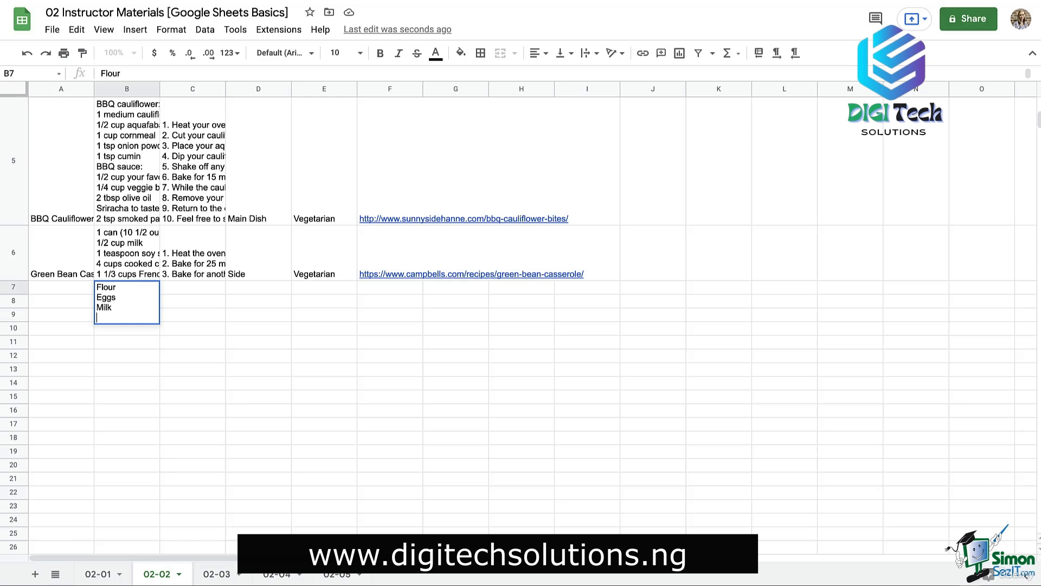
key(Return)
- Move the Flour, Eggs and Milk cell from B7 to C7 and from there to B10
click(129, 287)
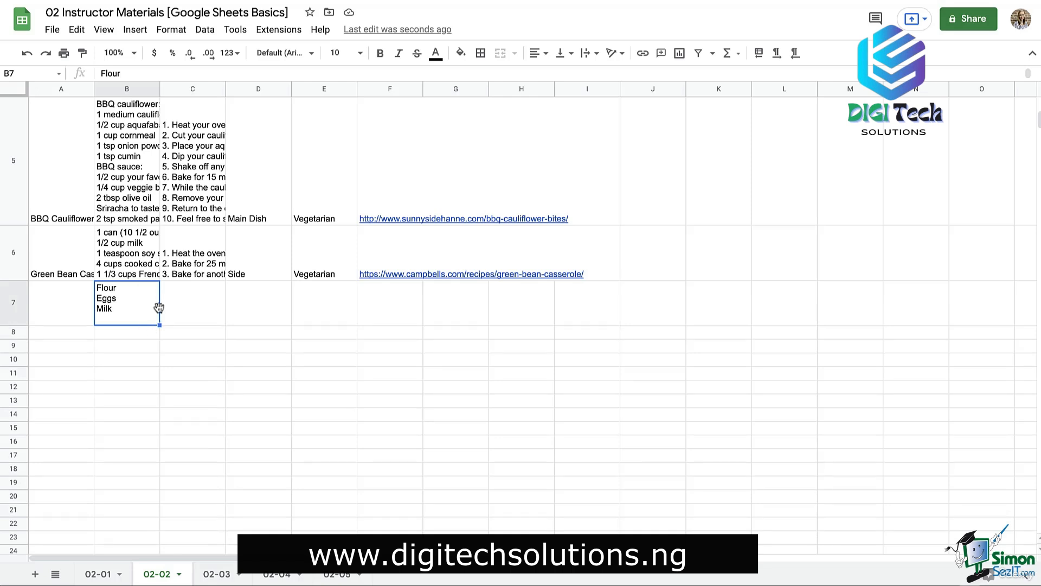
drag(158, 308, 181, 310)
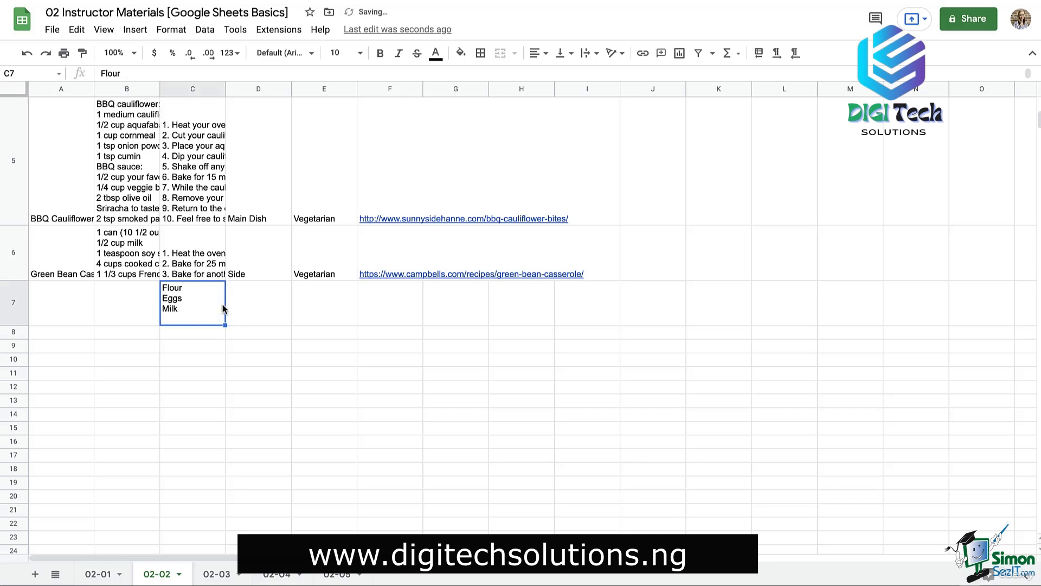
key(ctrl+c)
drag(226, 307, 107, 349)
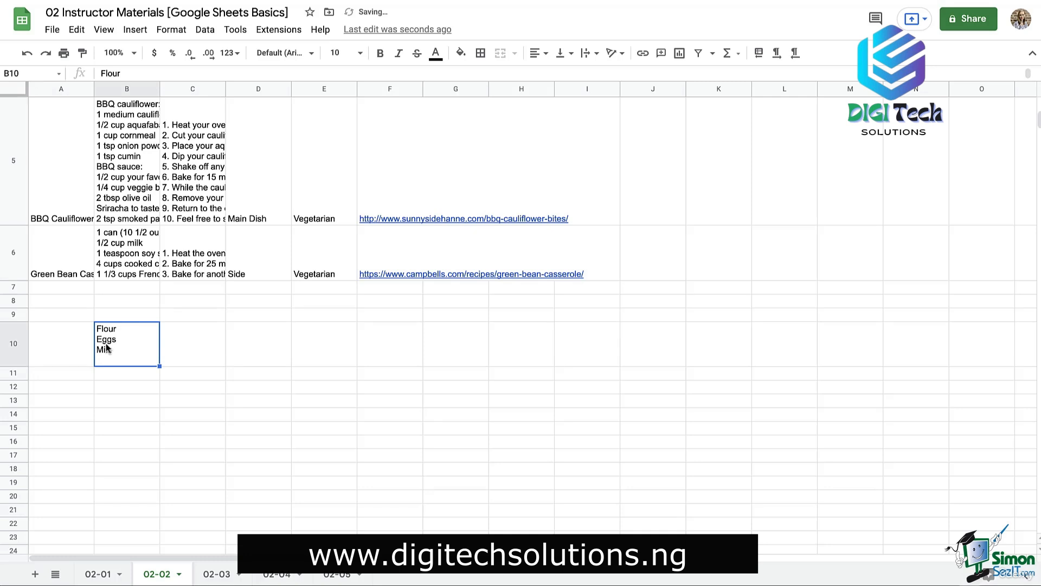
- Select the Green Bean Casserole details in B6:F6, move them down and bring them back to row 6
click(114, 265)
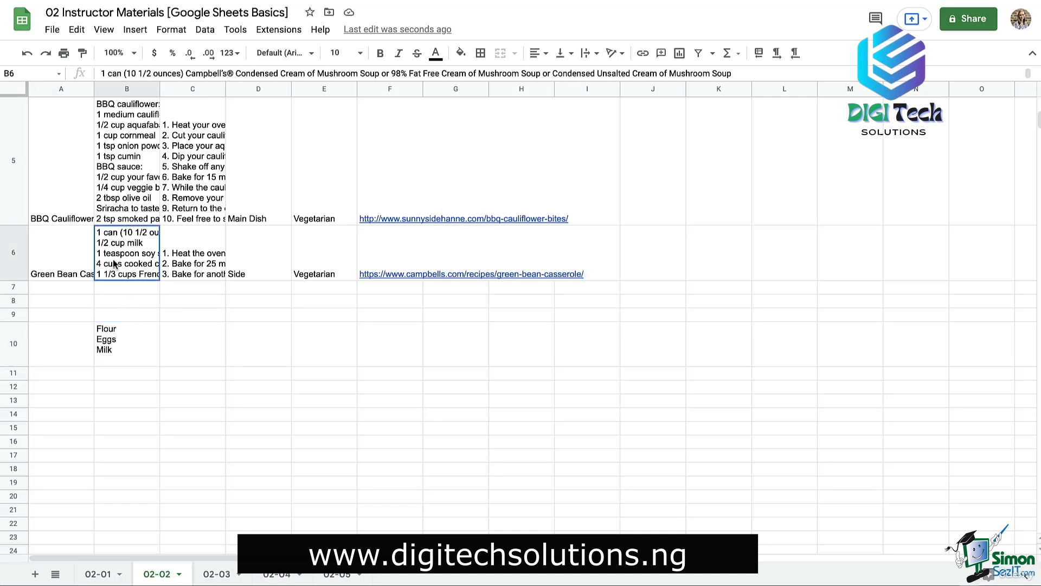
drag(114, 264, 401, 270)
key(ctrl+c)
drag(218, 279, 211, 312)
drag(216, 268, 214, 237)
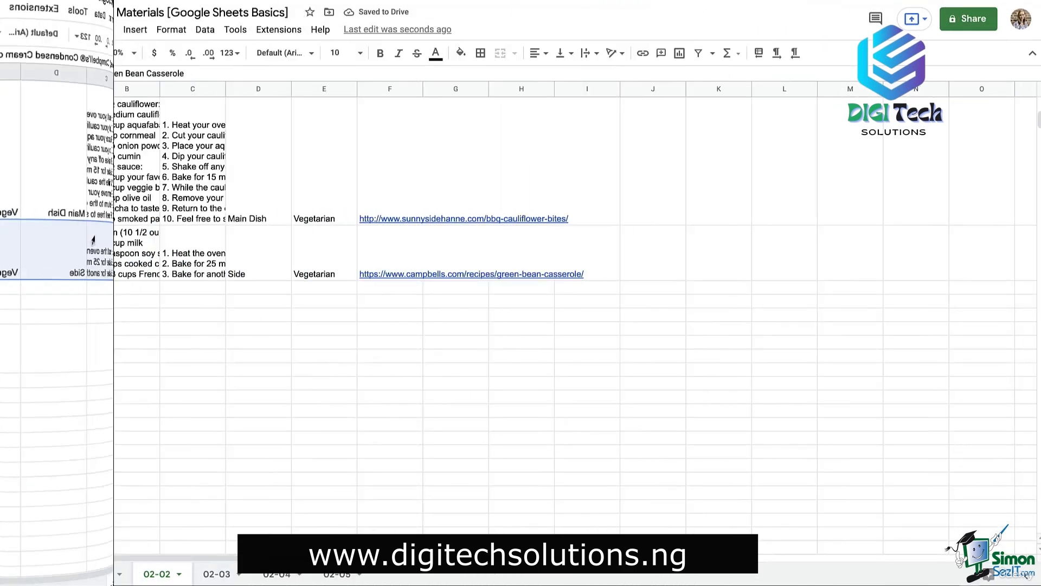
- Paste the crockpot green bean casserole's ingredients, directions, course, protein and link into B7:F7
click(68, 265)
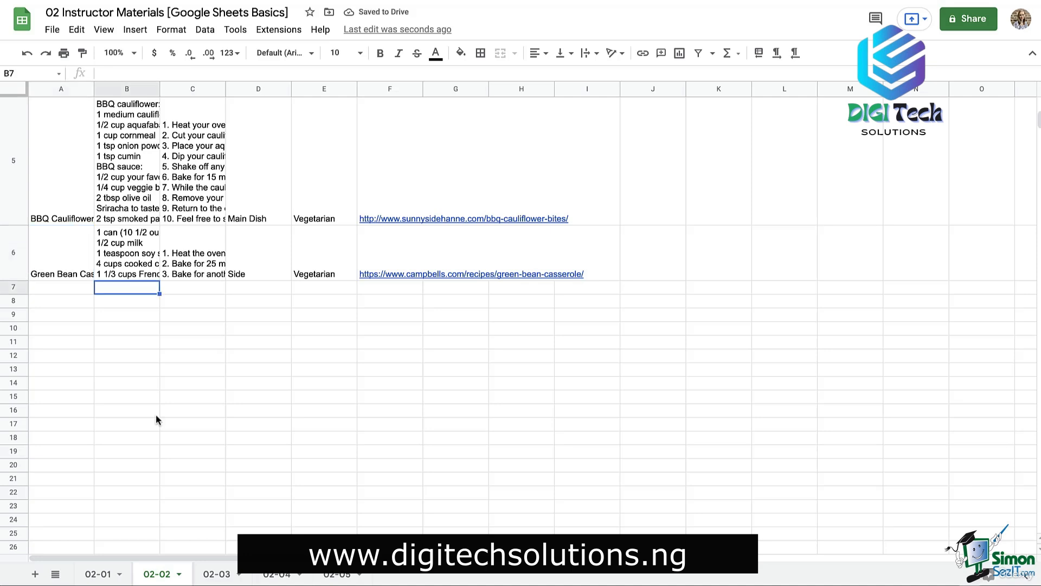
key(super+v)
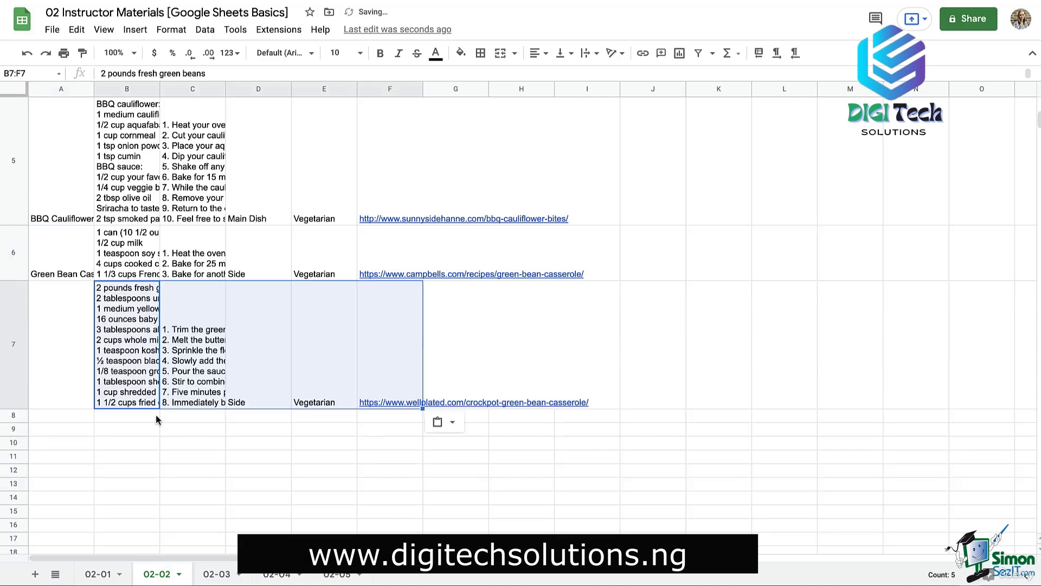
click(119, 417)
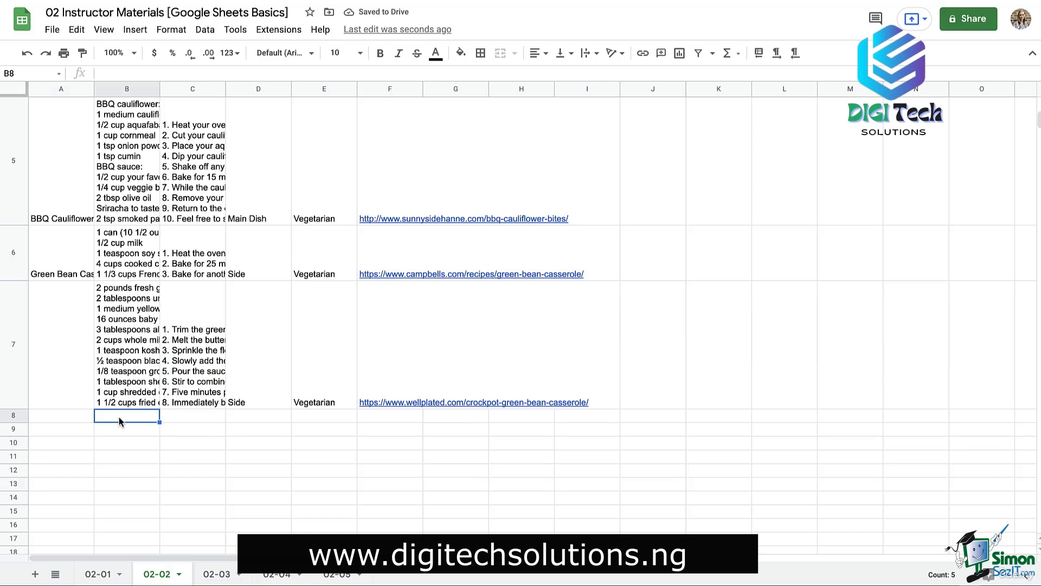
- Merge the recipe cells A6:A7, the course cells D6:D7 and the protein cells E6:E7 vertically
click(62, 329)
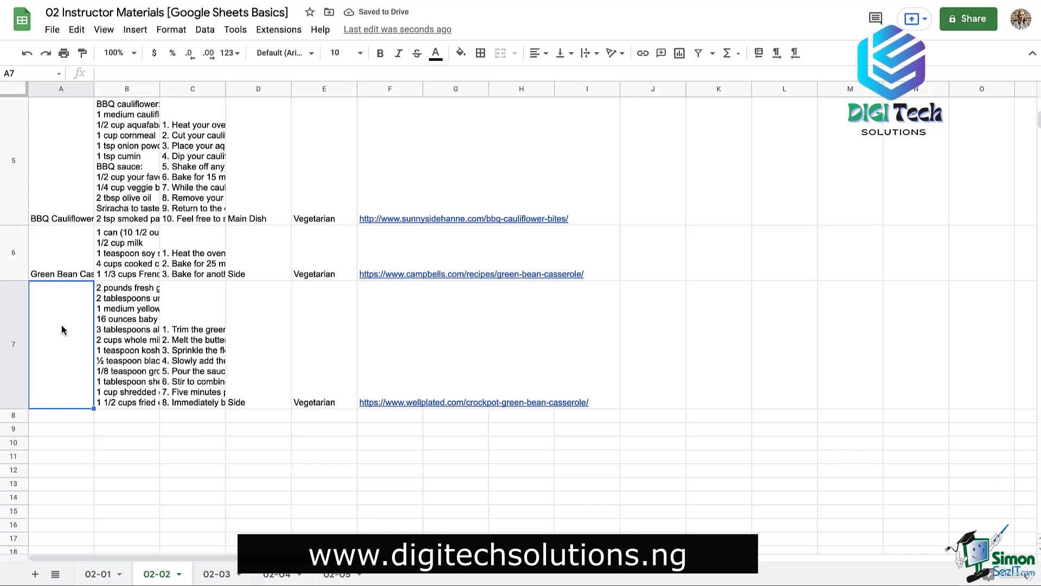
drag(59, 269, 60, 317)
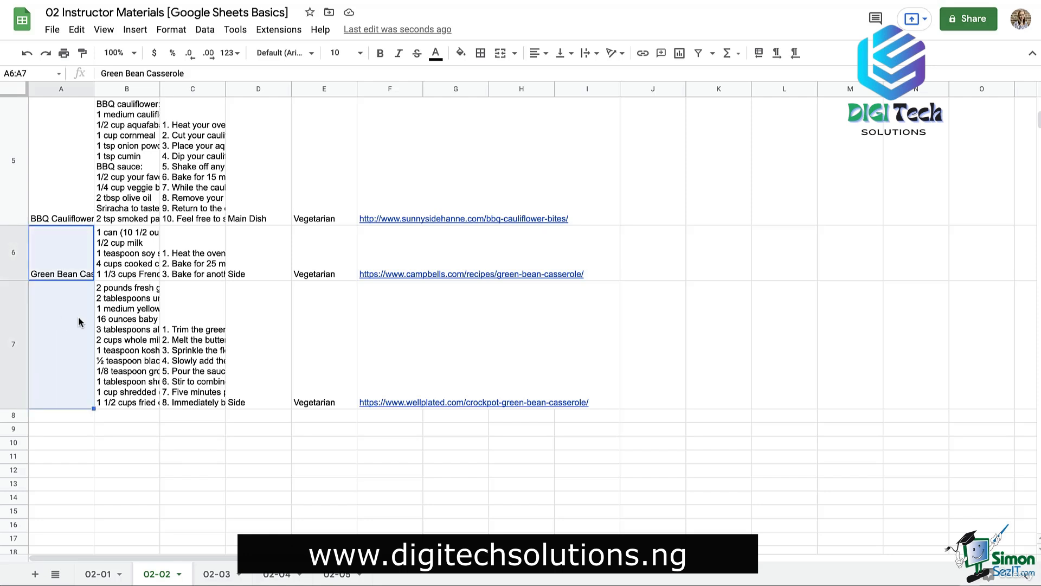
click(500, 54)
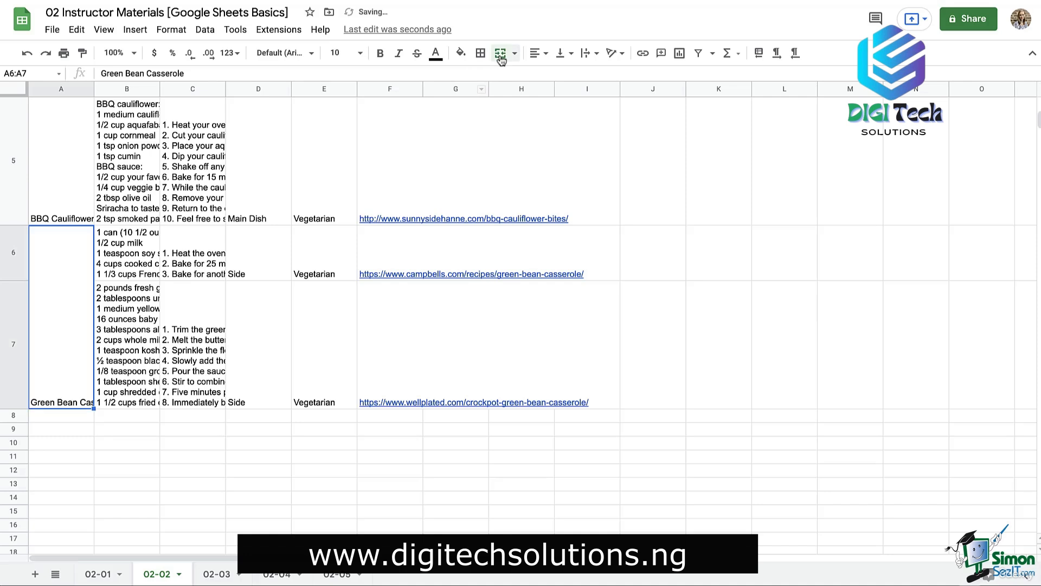
drag(266, 270, 266, 298)
click(500, 53)
drag(335, 274, 335, 323)
click(500, 54)
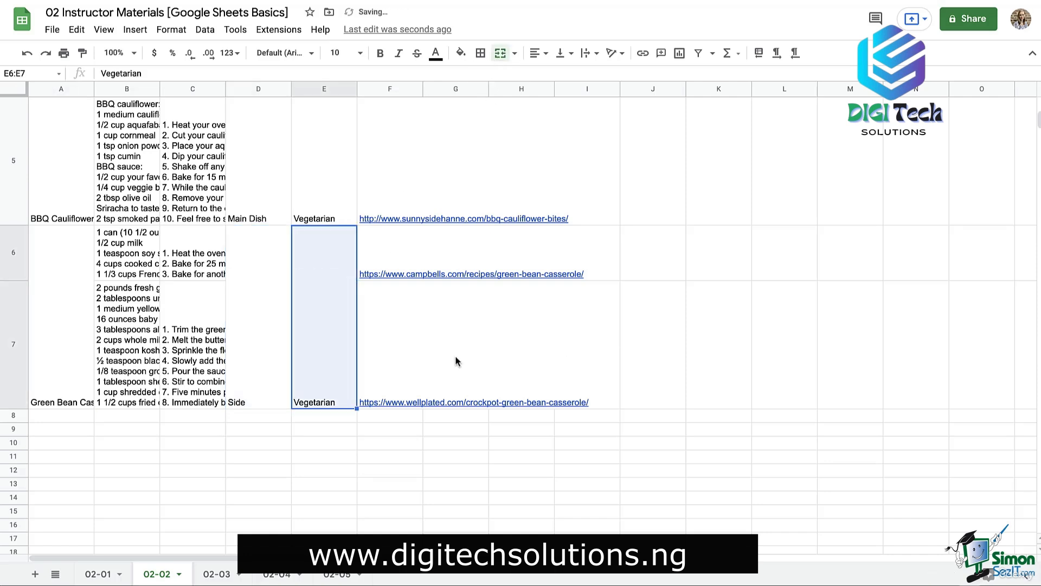
- Select the merged Green Bean Casserole cell A6:A7 and open its merge type options
click(177, 360)
drag(44, 255, 470, 285)
click(56, 294)
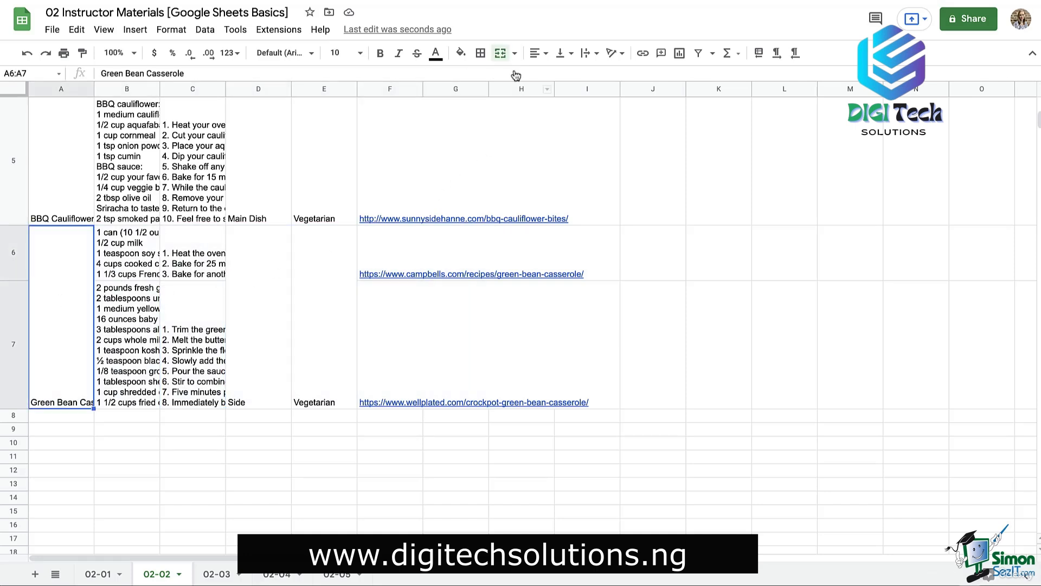
click(514, 54)
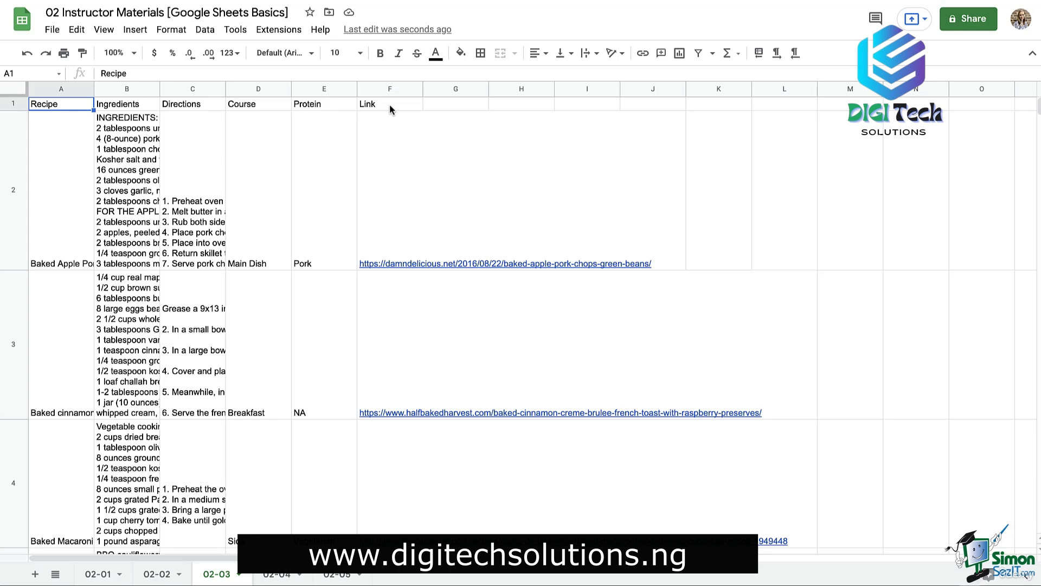
- Add the header Time in cell G1 of sheet 02-03
click(448, 108)
text(Time)
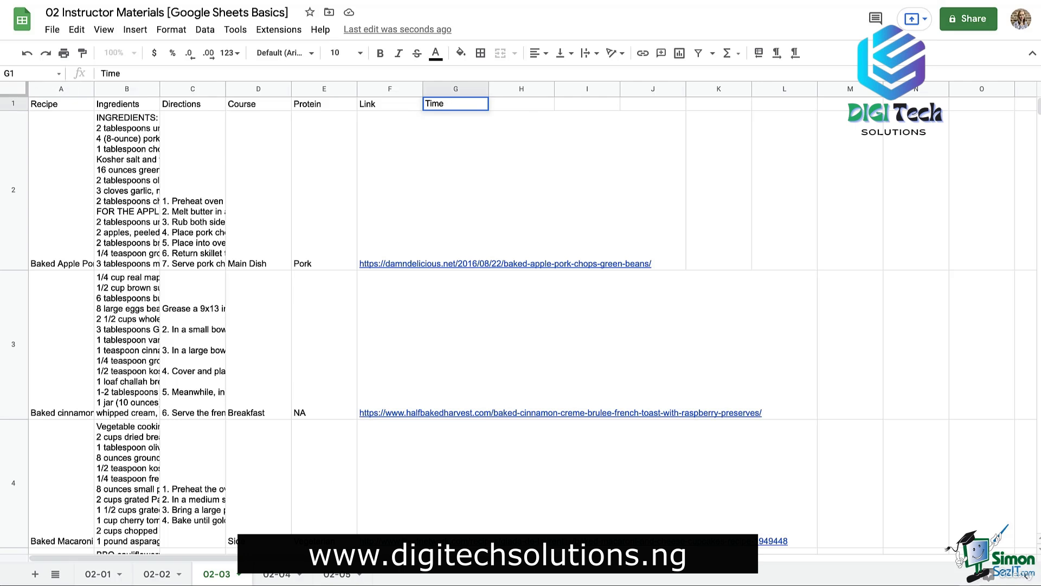
key(Tab)
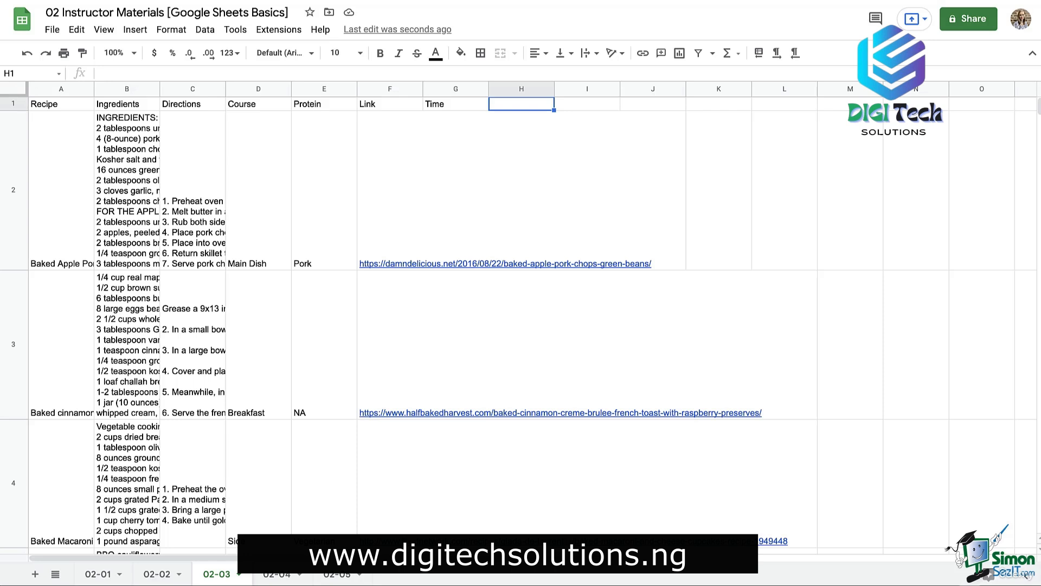
- Move the Time column from G to column B, between Recipe and Ingredients
click(447, 88)
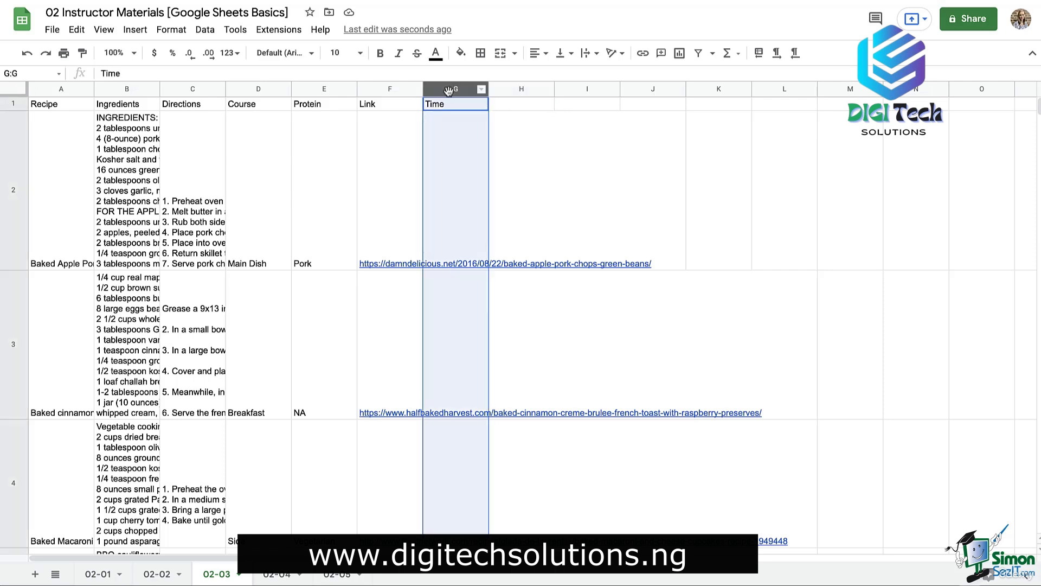
mouse_move(451, 90)
mouse_down()
mouse_move(394, 99)
mouse_move(438, 98)
mouse_up()
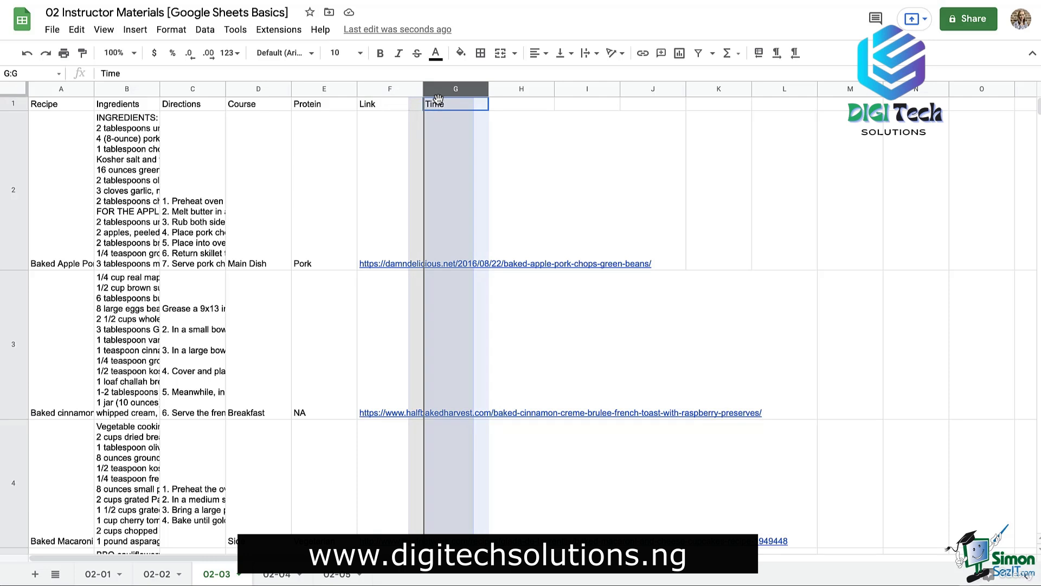
drag(438, 99, 264, 109)
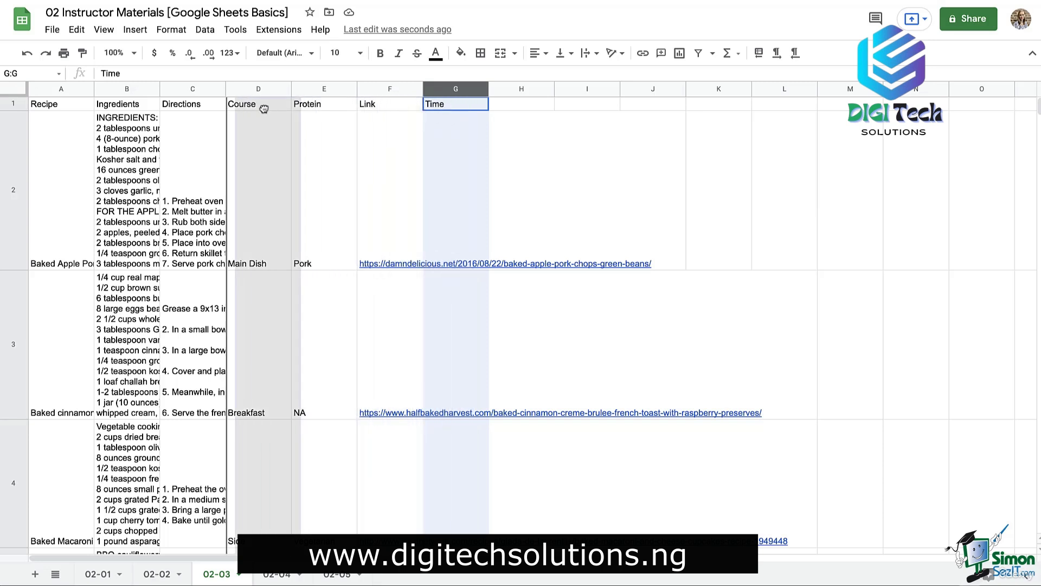
drag(264, 109, 147, 112)
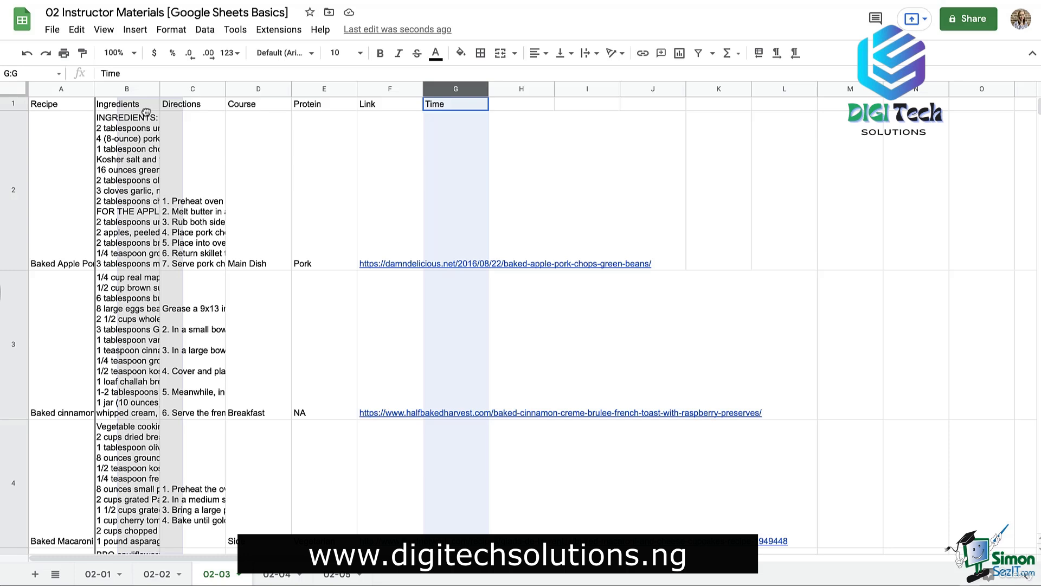
drag(147, 113, 145, 114)
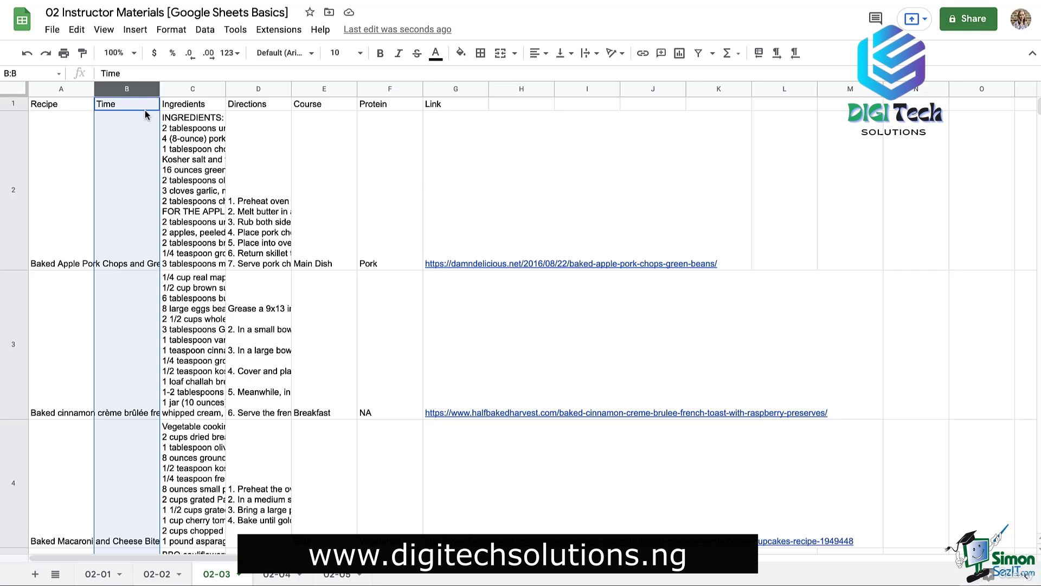
- Insert one empty column directly to the right of the Recipe column A on sheet 02-03
click(19, 299)
mouse_move(19, 324)
mouse_down()
mouse_move(28, 182)
mouse_move(20, 547)
mouse_move(34, 101)
mouse_move(23, 125)
mouse_move(22, 103)
mouse_move(34, 142)
mouse_move(37, 325)
mouse_up()
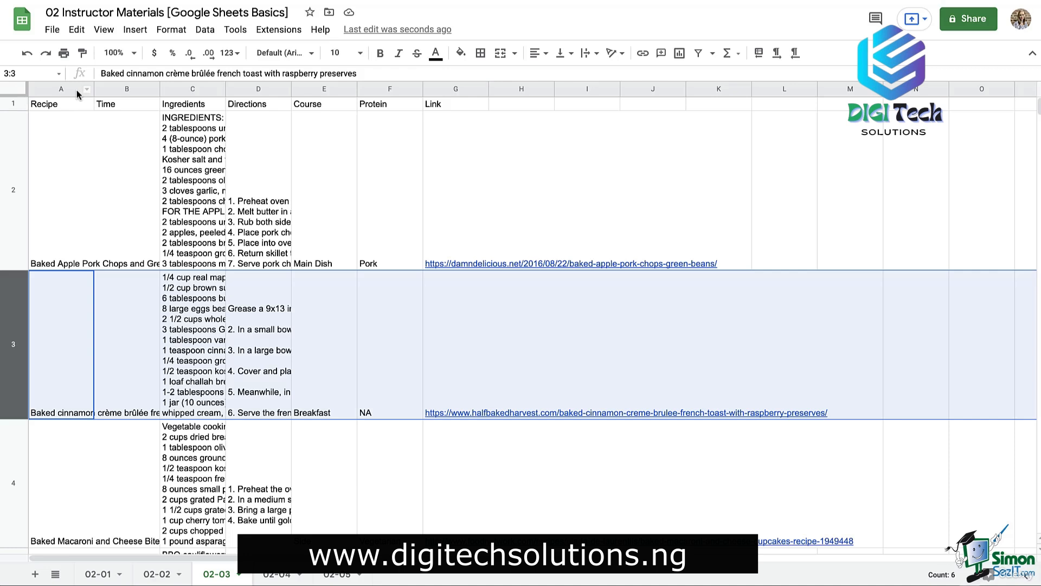
click(77, 91)
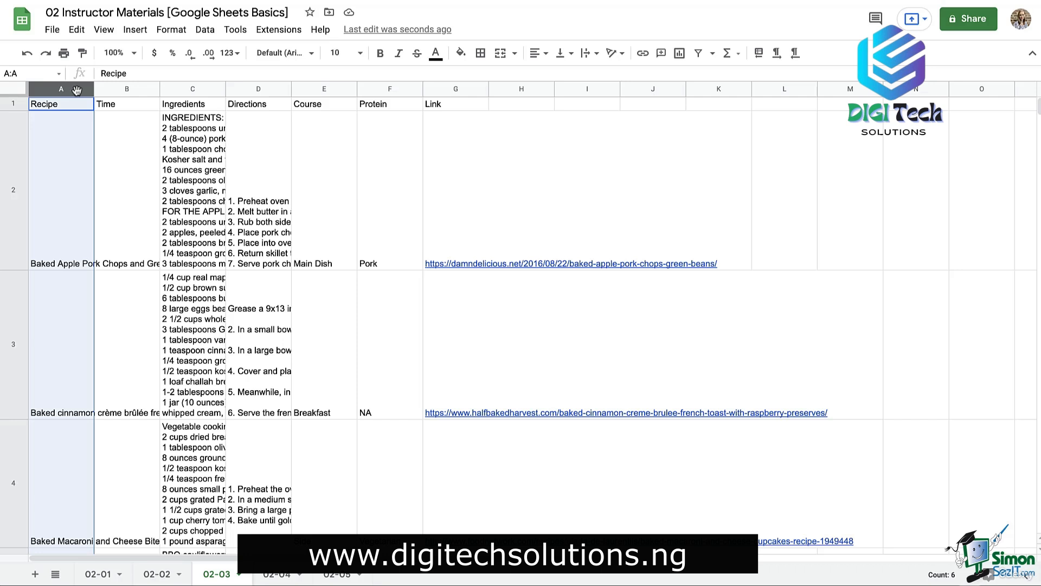
right_click(77, 90)
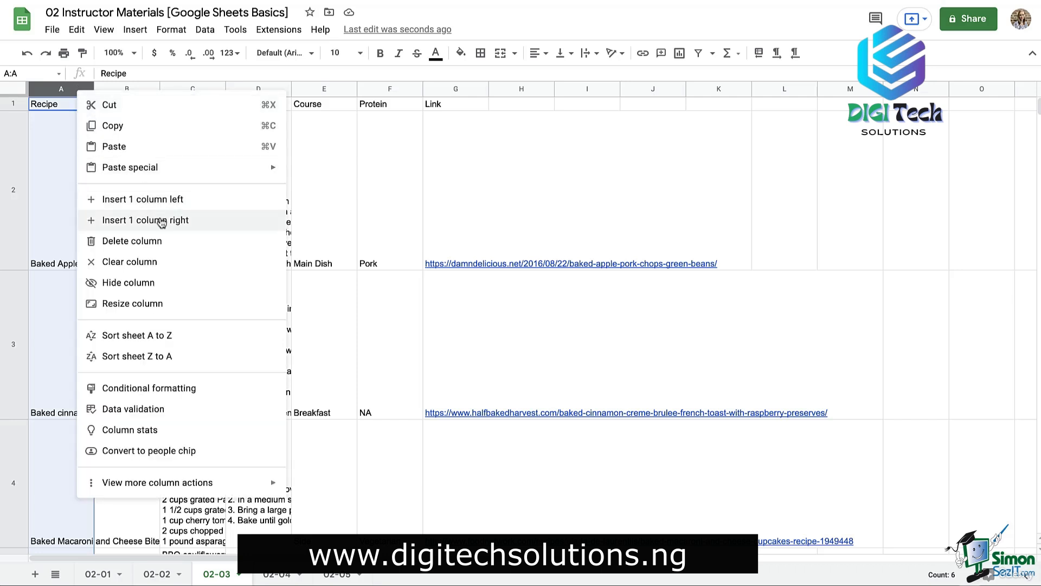
click(161, 221)
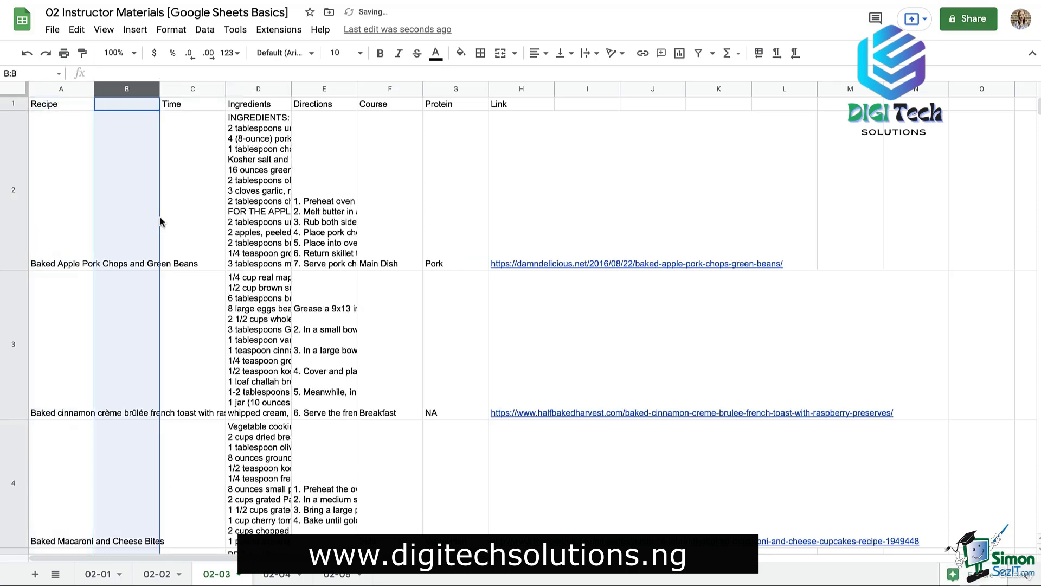
- Enter the header Picture in cell B1, between the Recipe and Time columns
click(190, 89)
right_click(189, 88)
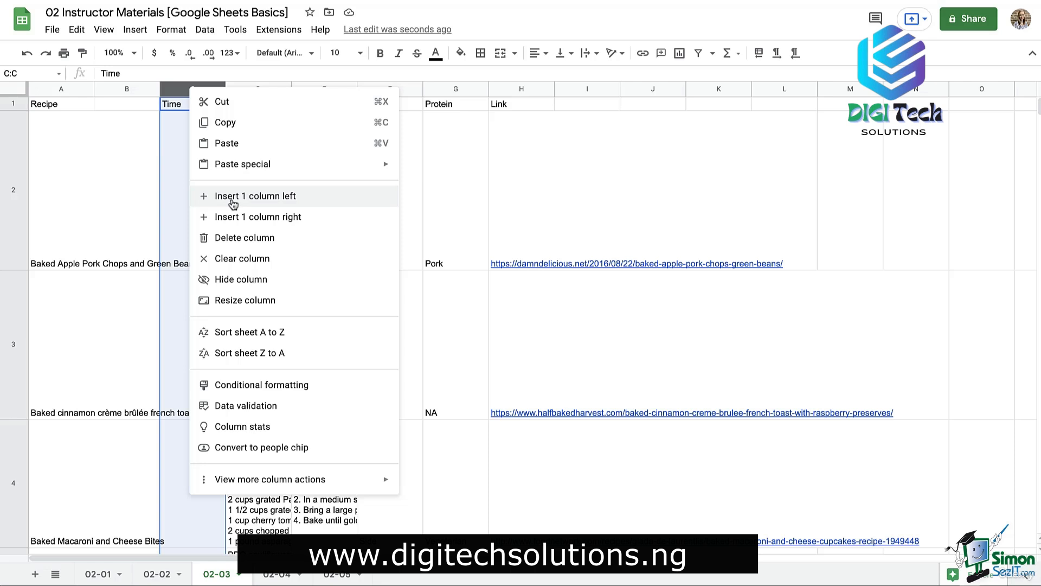
click(131, 106)
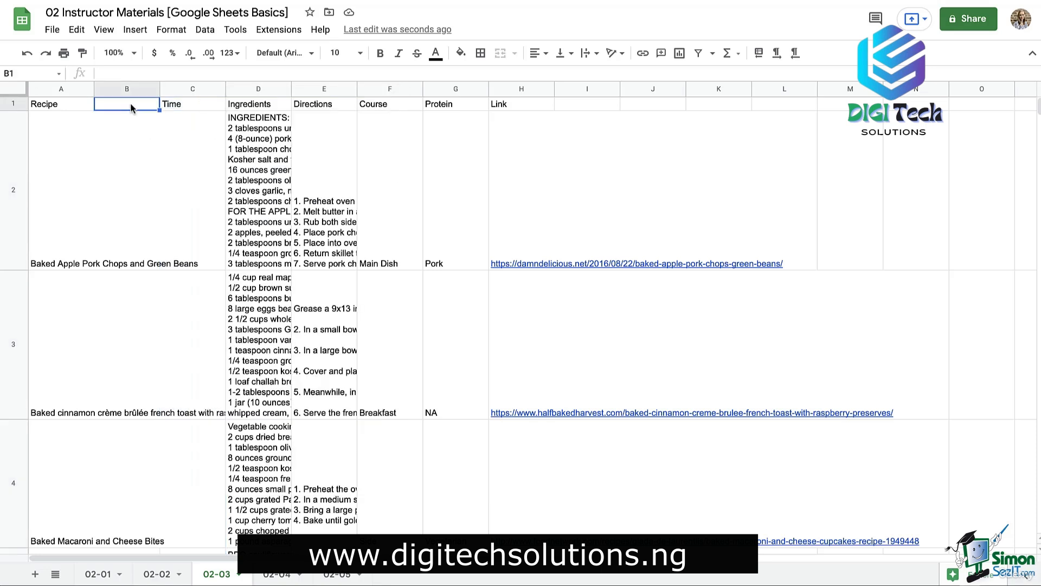
text(Picture)
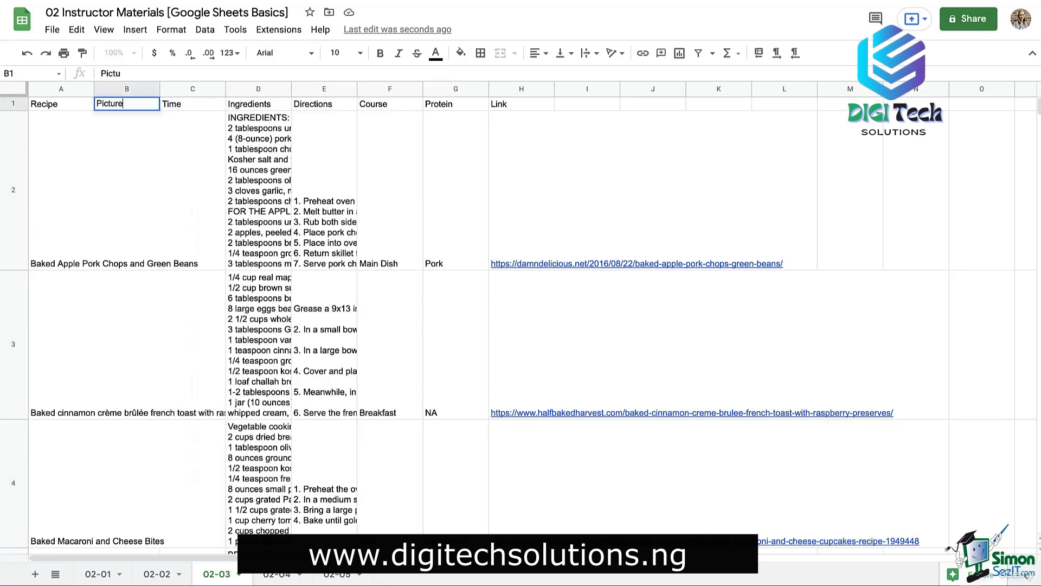
key(Return)
- Merge the empty Picture cells B6:B7 beside the Green Bean Casserole recipe
scroll(127, 264, down, 5)
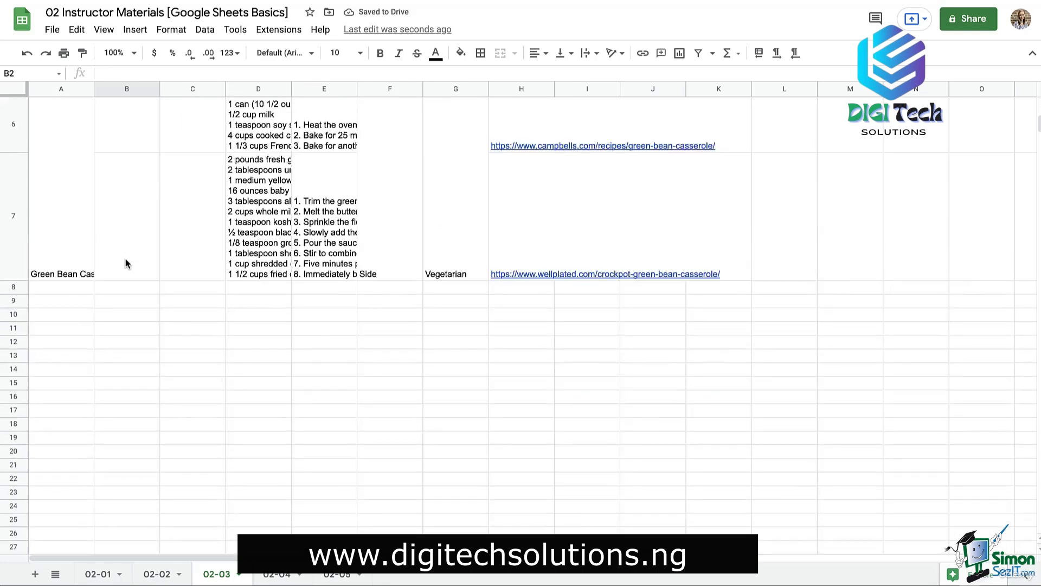
drag(125, 263, 123, 317)
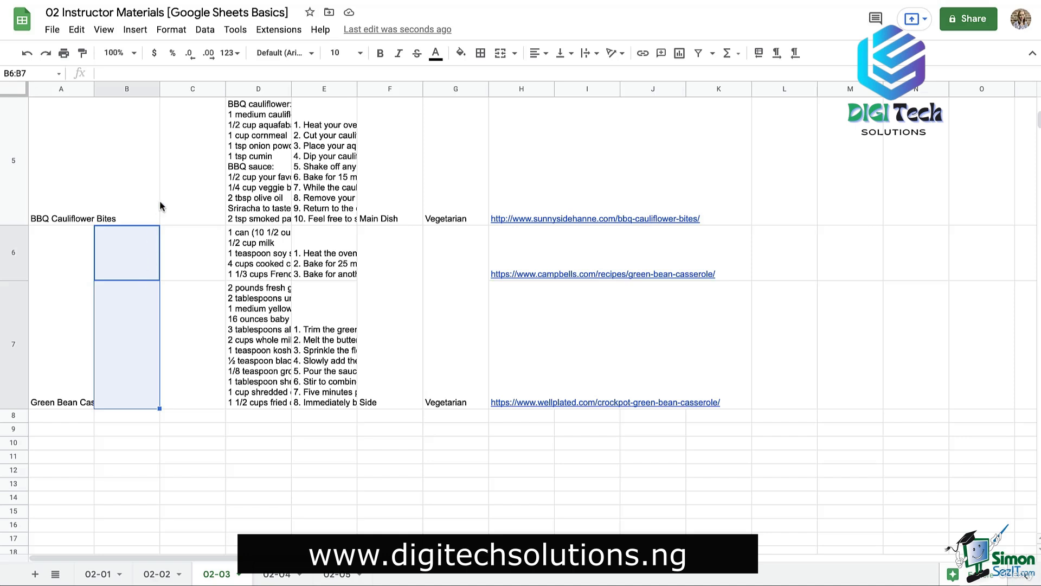
click(498, 54)
scroll(309, 197, up, 5)
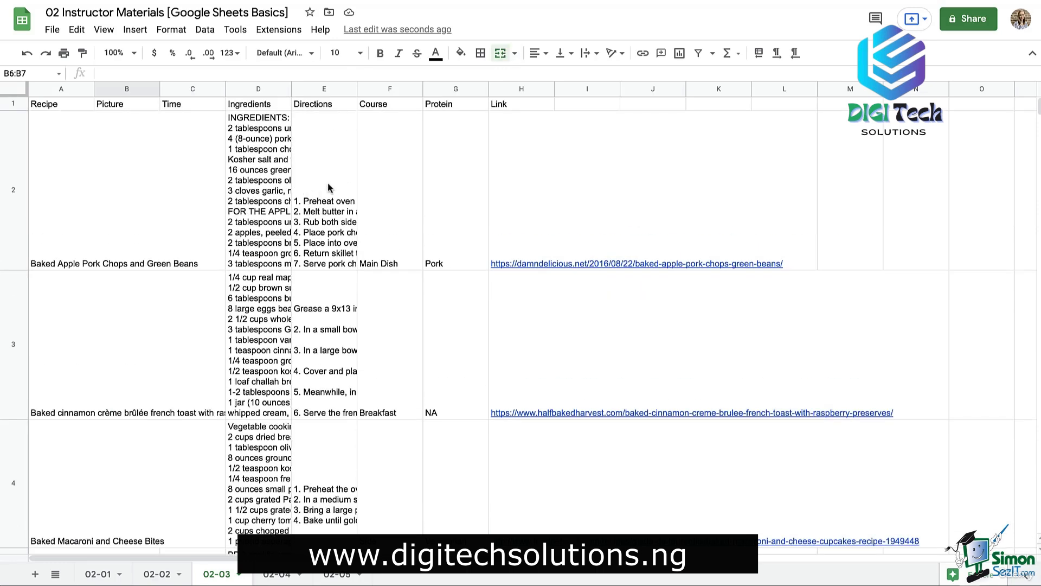
- Examine the available insert options for the Protein column G and for the French toast row 3
click(456, 87)
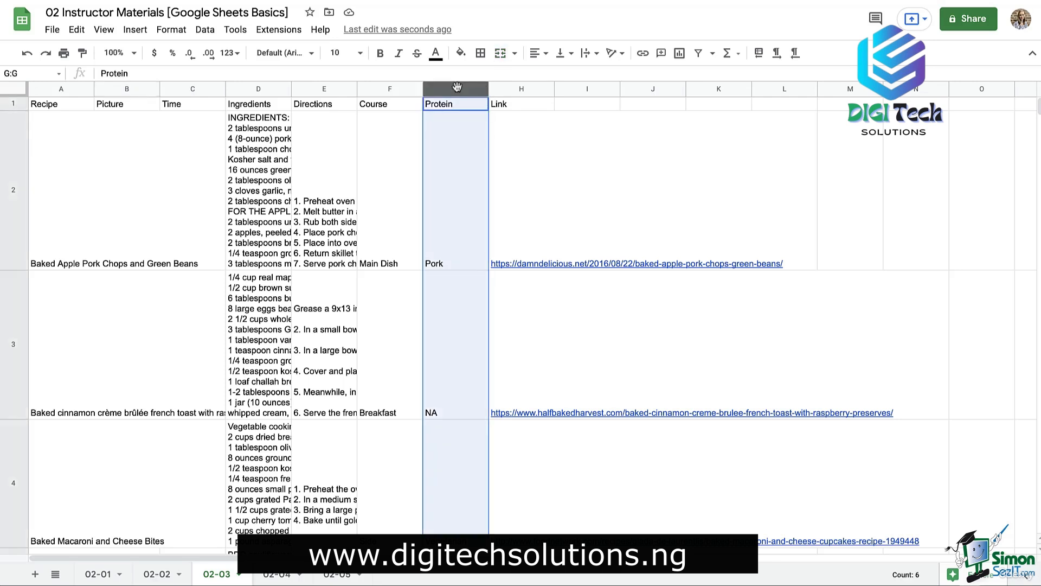
click(142, 31)
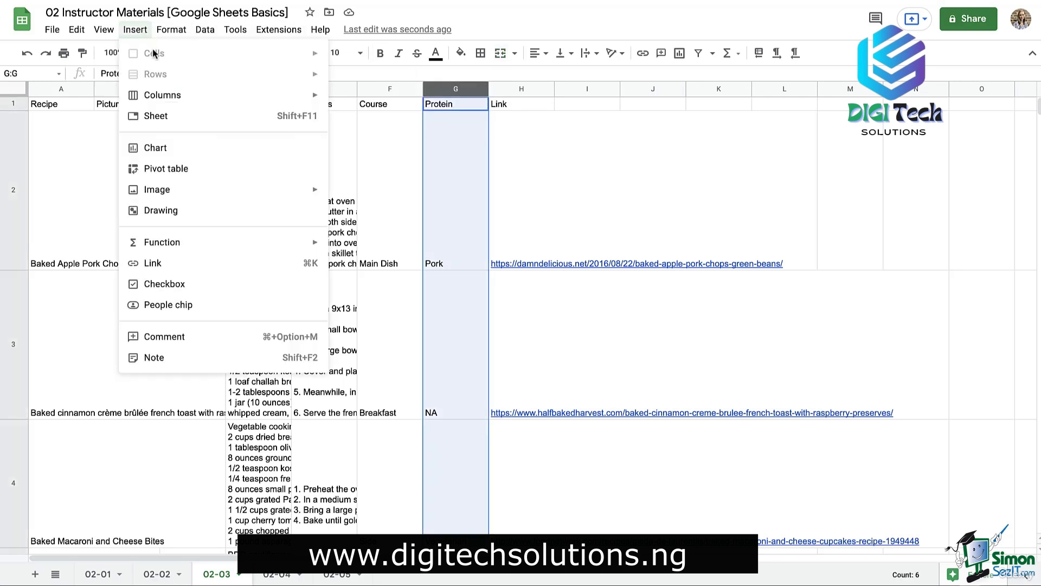
mouse_move(182, 98)
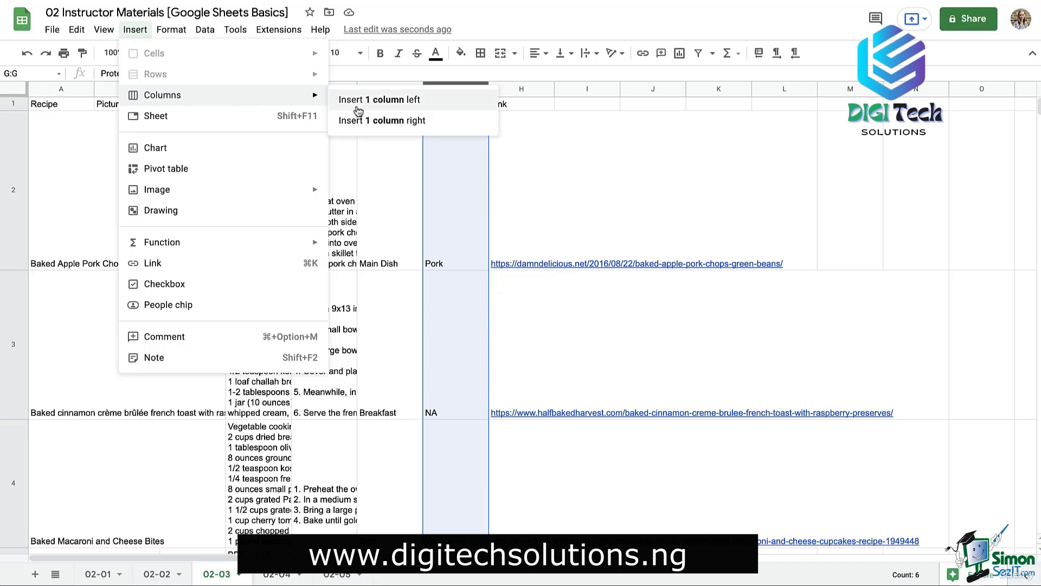
click(50, 157)
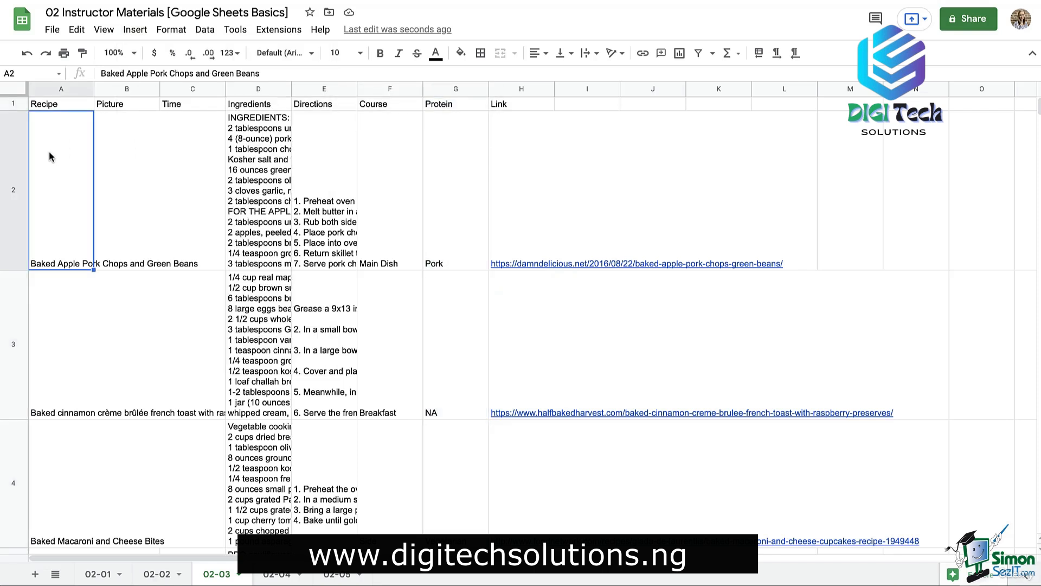
click(12, 308)
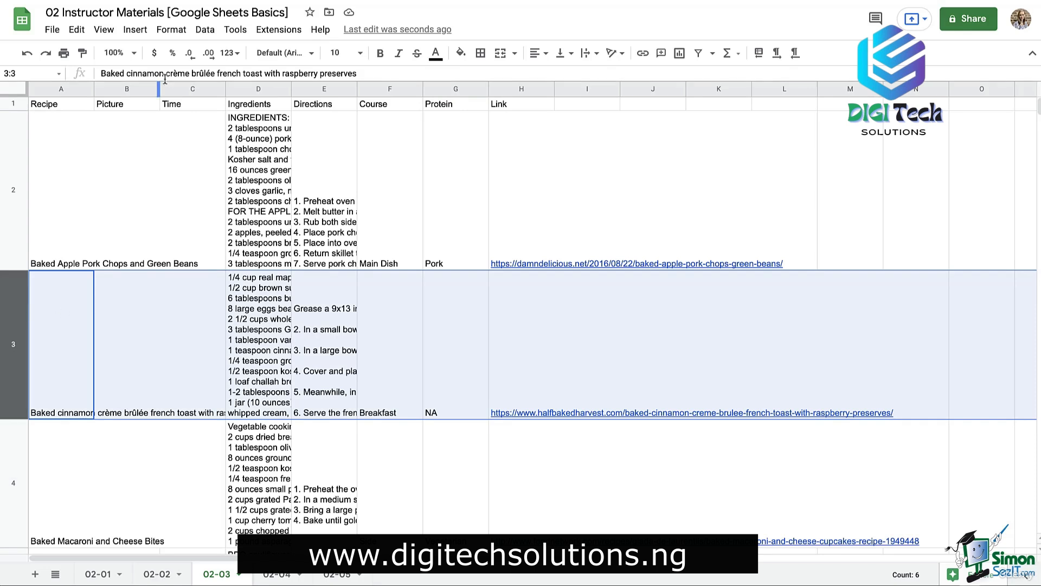
click(135, 31)
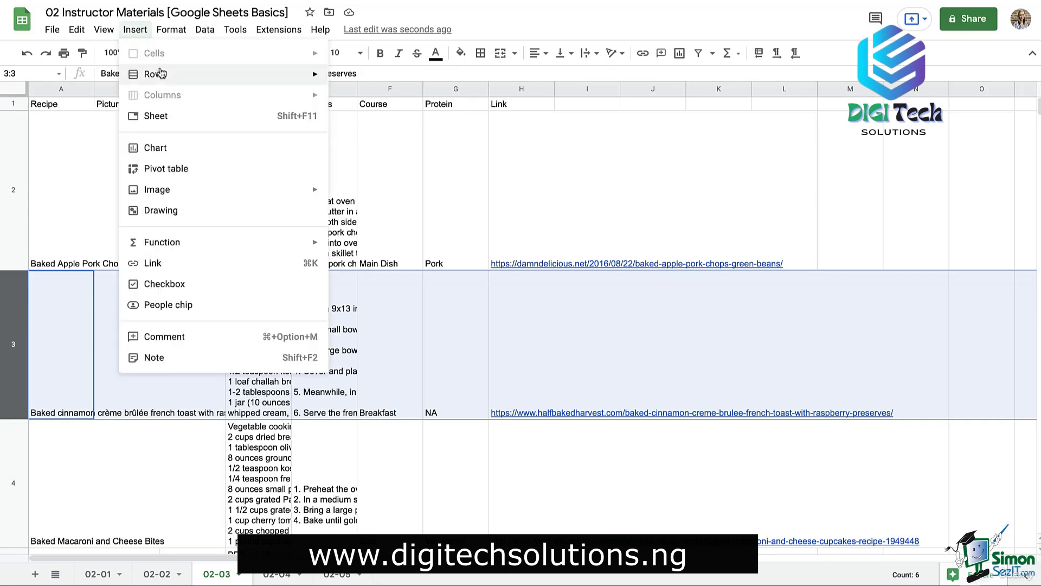
mouse_move(213, 74)
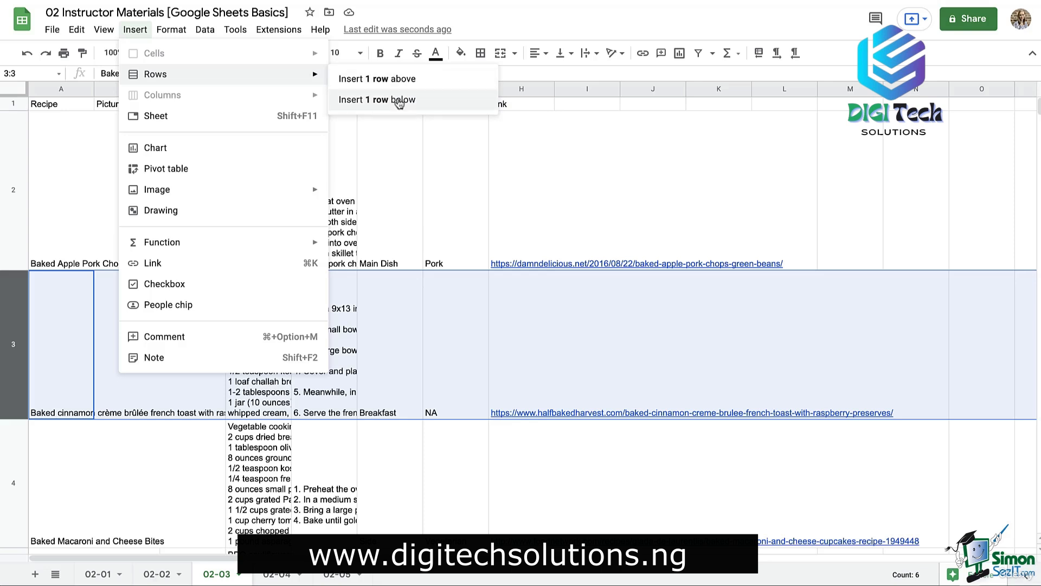
click(20, 344)
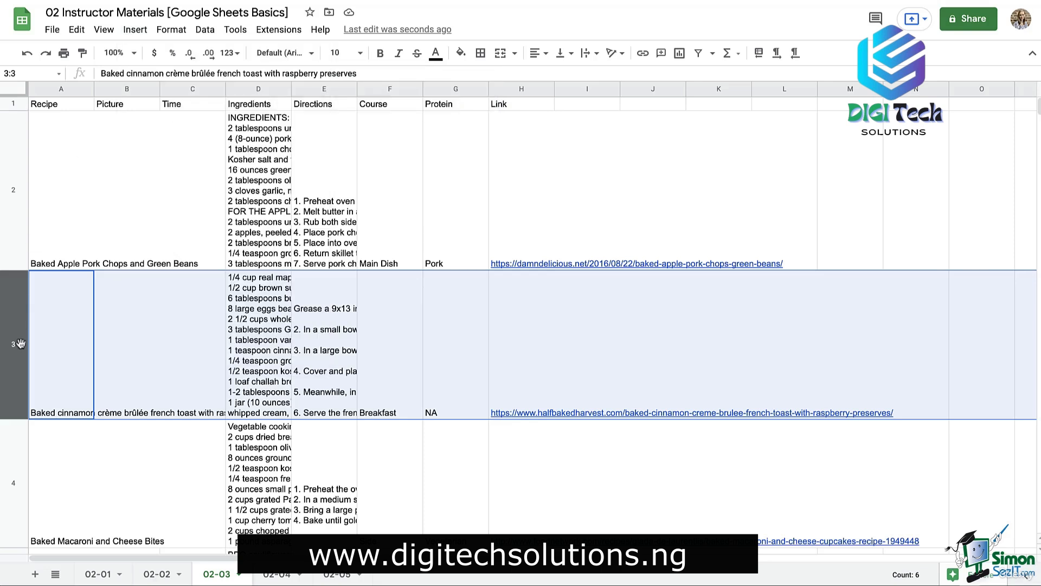
- Insert three empty columns before the Link column H
click(517, 88)
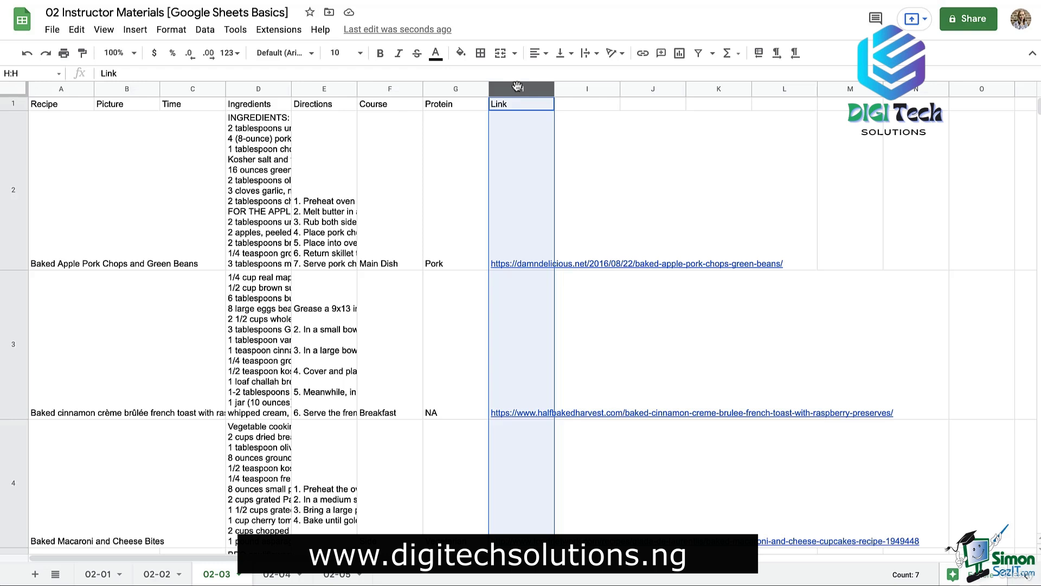
key(ctrl+alt+=)
key(ctrl+alt+=)
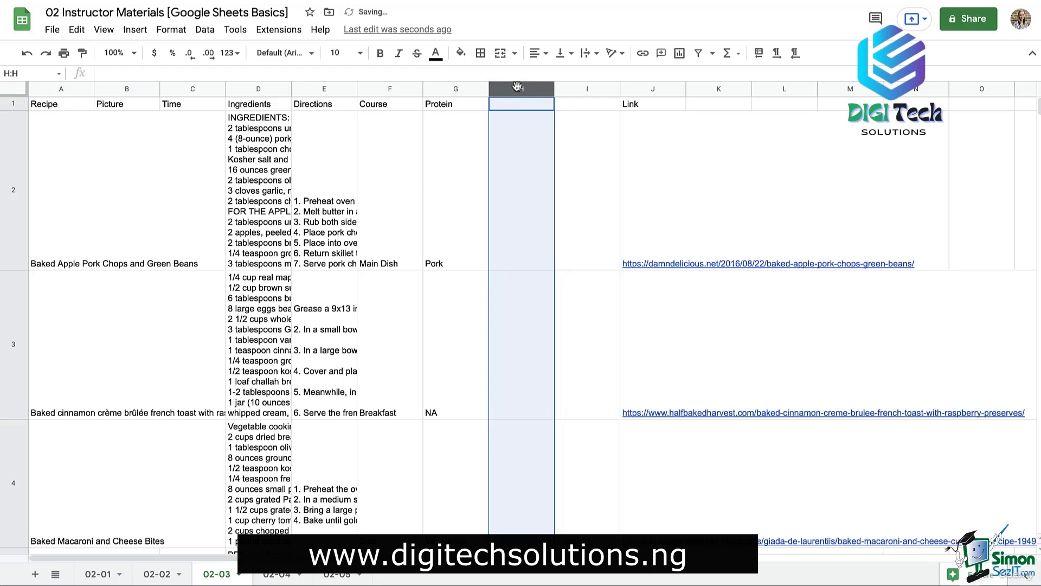
key(ctrl+alt+=)
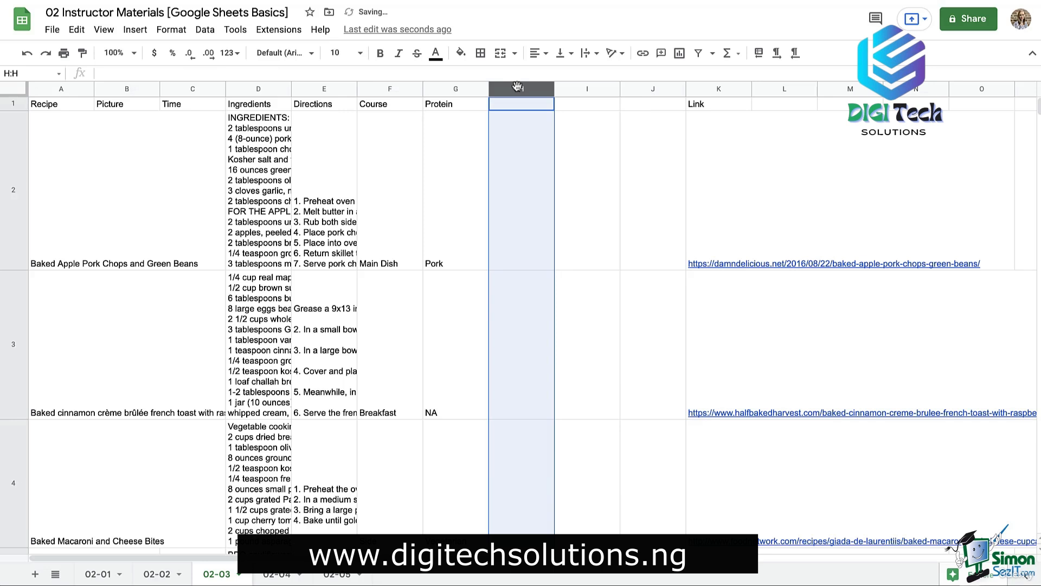
- Insert seven empty rows above the Baked cinnamon crème brûlée french toast row 3
click(13, 336)
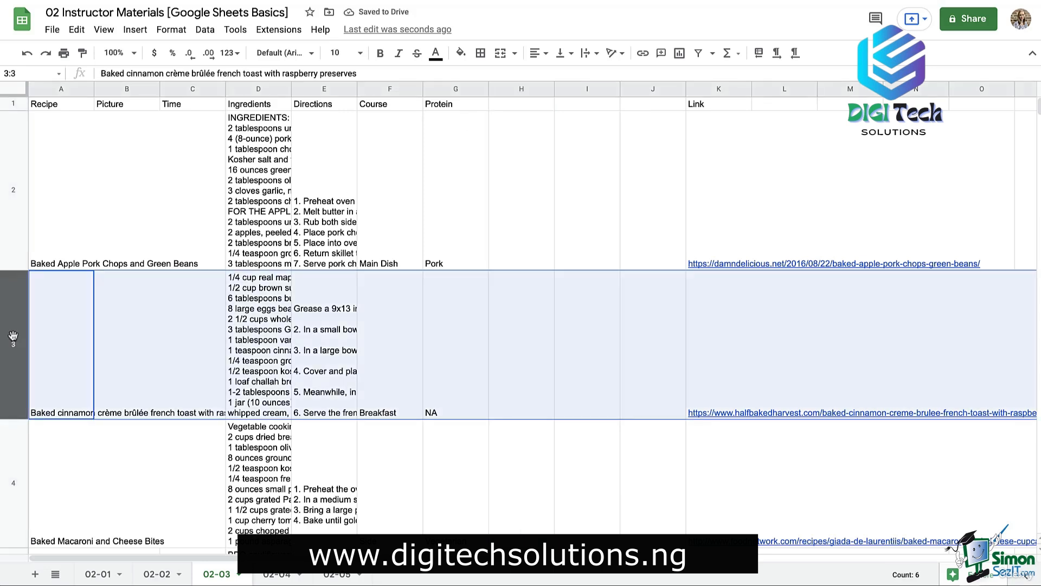
key(ctrl+alt+=)
key(ctrl+alt+=)
key(ctrl+alt+=)
key(ctrl+alt+=)
key(ctrl+alt+=)
key(ctrl+alt+=)
key(ctrl+alt+=)
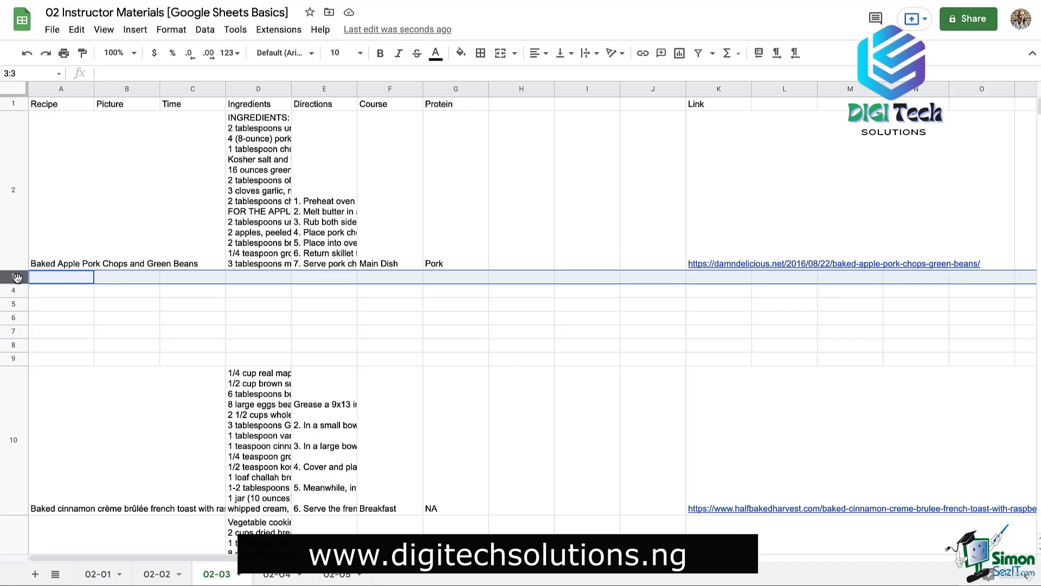
- Delete the seven empty rows 3 to 9 above the French toast recipe
key(alt+super+minus)
key(alt+super+minus)
key(alt+super+minus)
key(alt+super+minus)
key(alt+super+minus)
key(alt+super+minus)
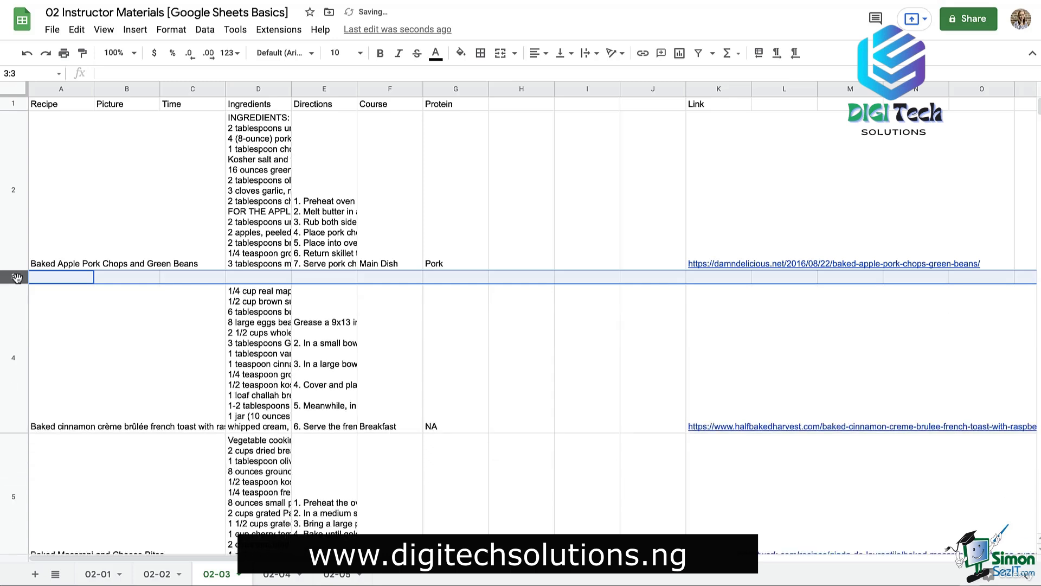
key(alt+super+minus)
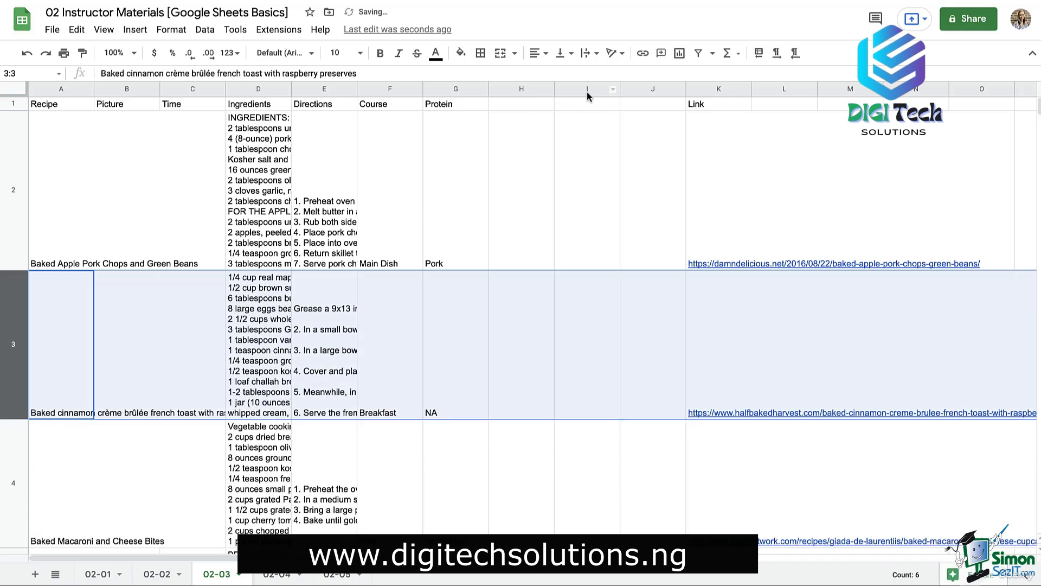
- Delete the three empty columns H to J between Protein and Link
drag(520, 89, 637, 91)
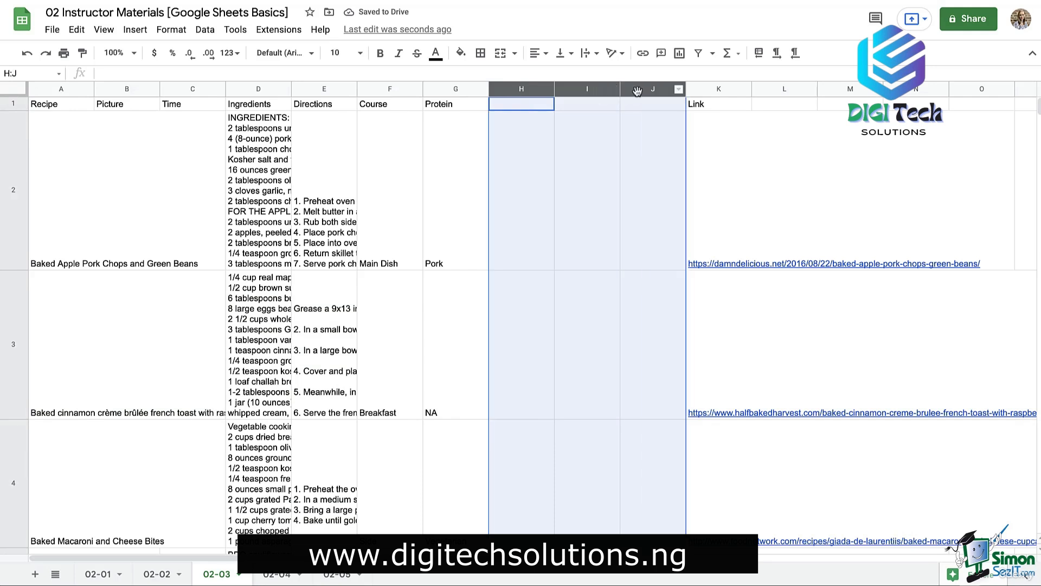
key(alt+super+minus)
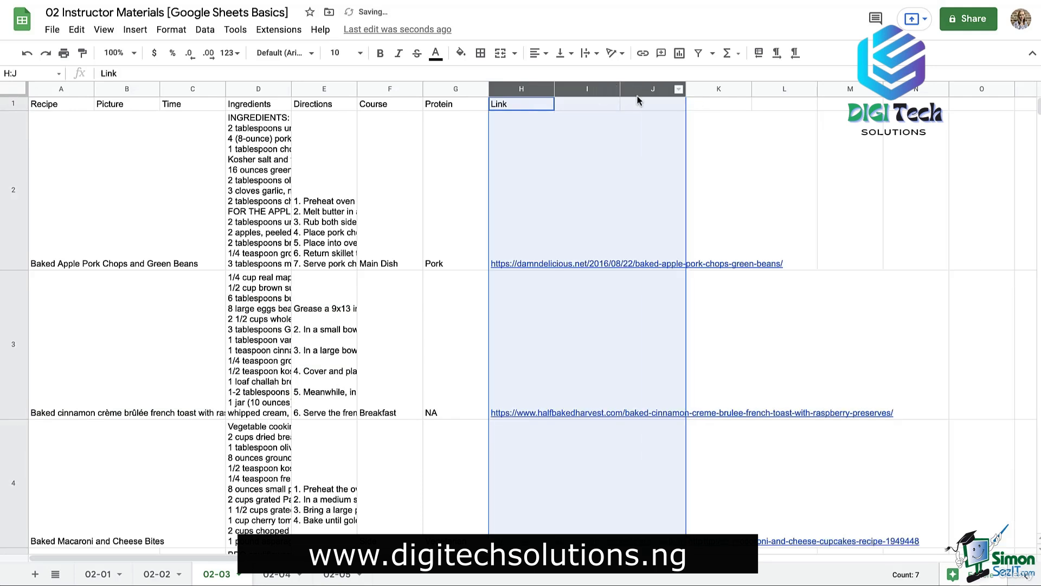
click(627, 135)
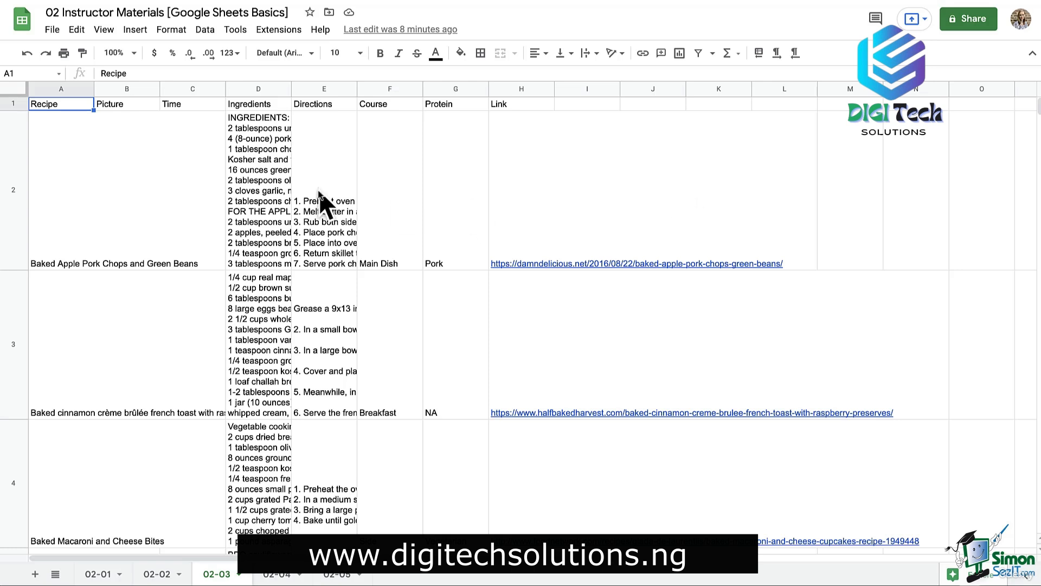
- Widen the Directions column E to roughly three and a half times its width so more of each instruction shows
click(322, 105)
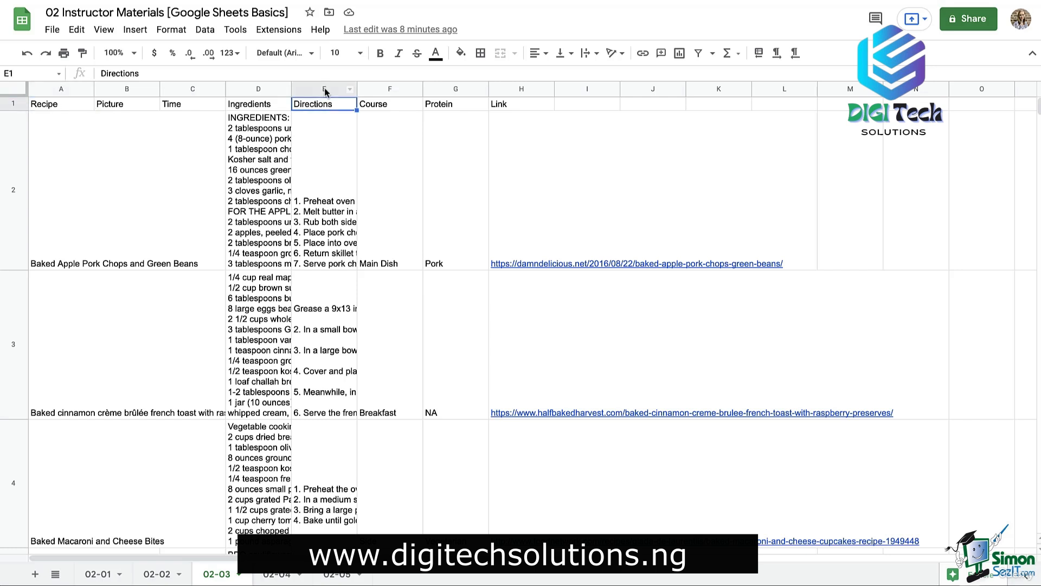
click(325, 89)
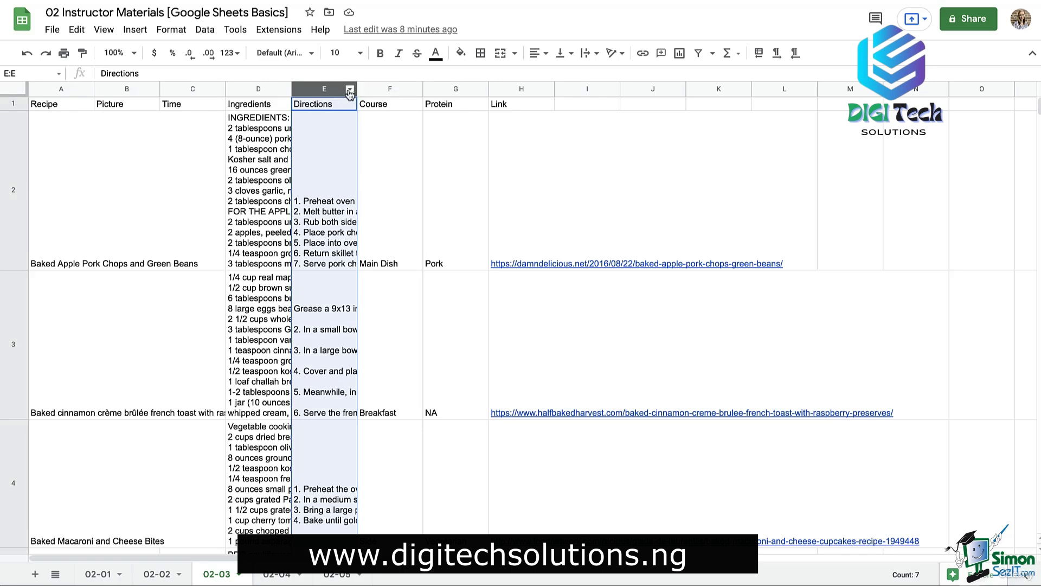
drag(355, 89, 356, 89)
click(15, 295)
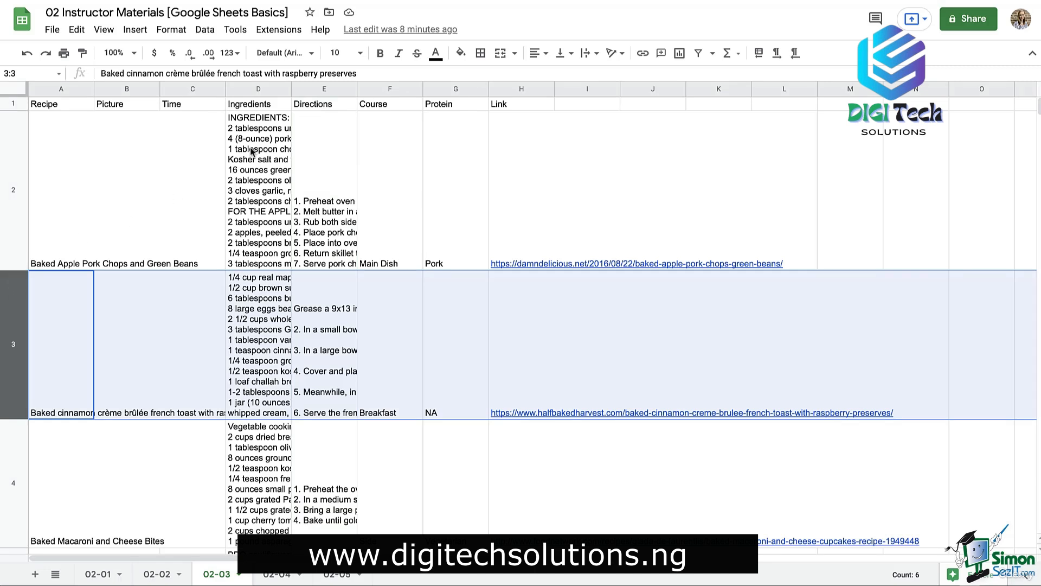
click(338, 89)
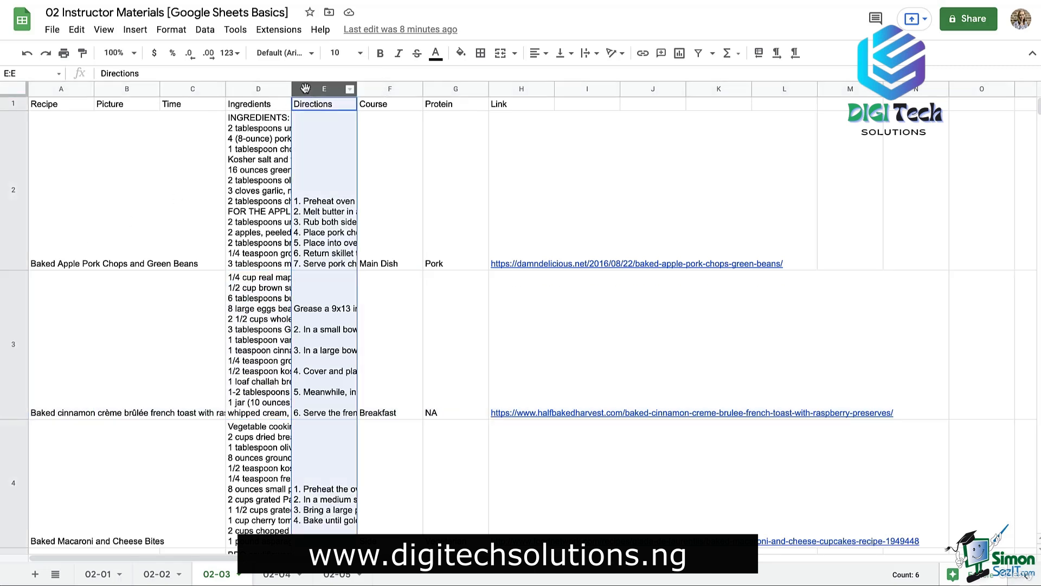
drag(356, 89, 518, 92)
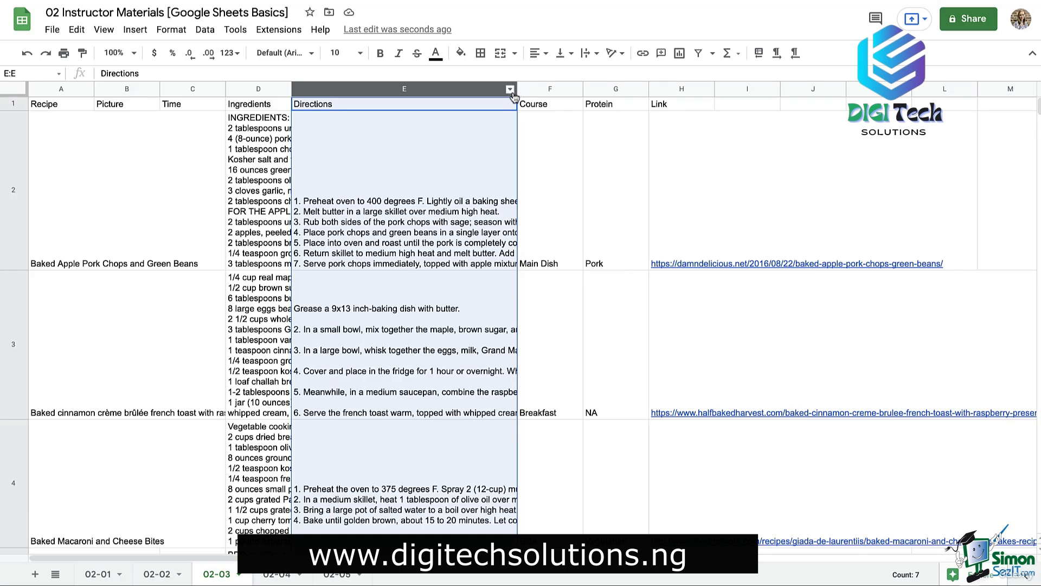
- Narrow the Course and Protein columns F and G together to equal widths that still leave a little room beside their entries
click(548, 88)
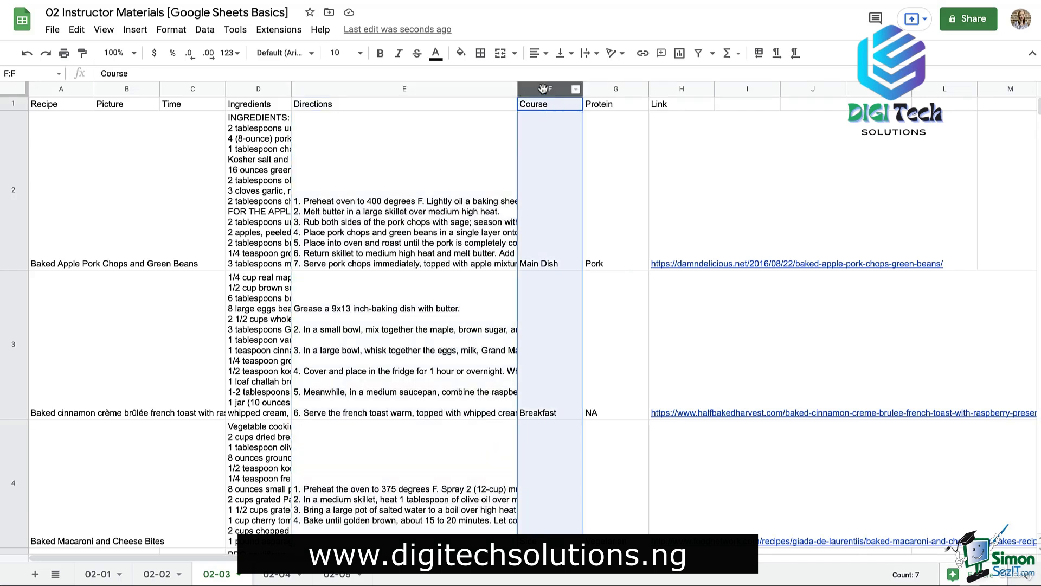
shift+click(616, 89)
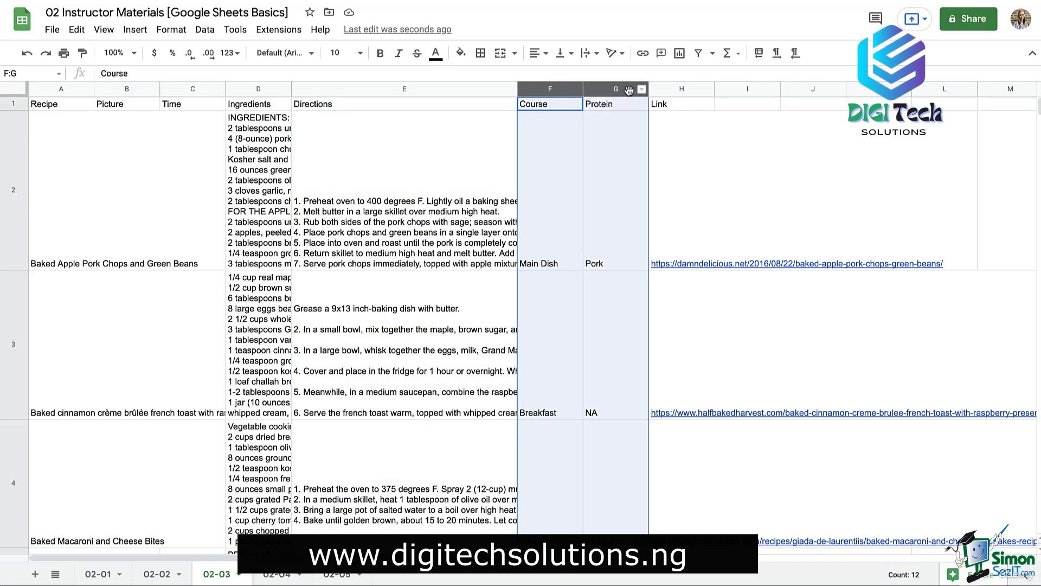
click(653, 90)
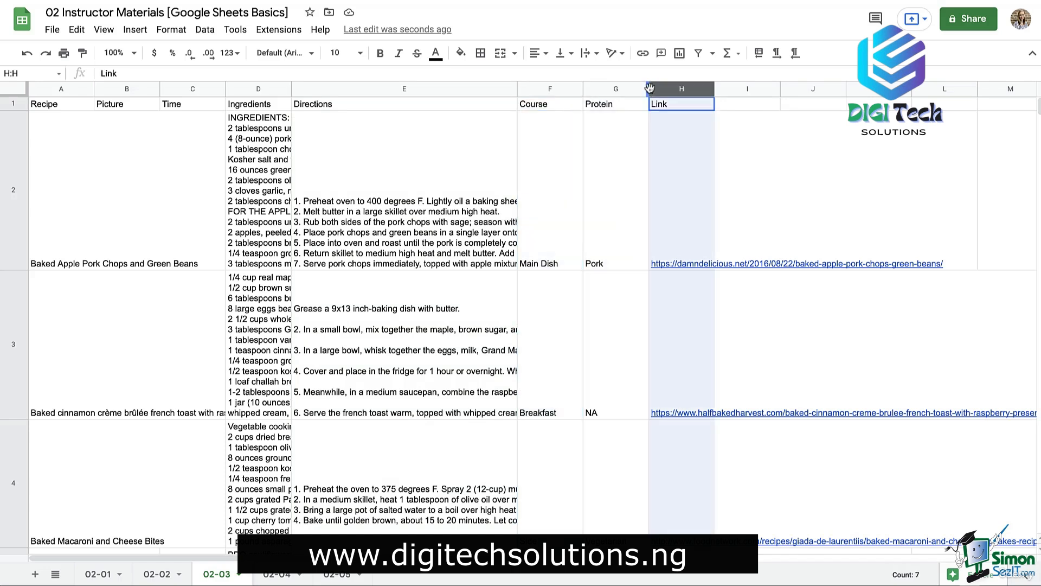
click(559, 90)
shift+click(605, 89)
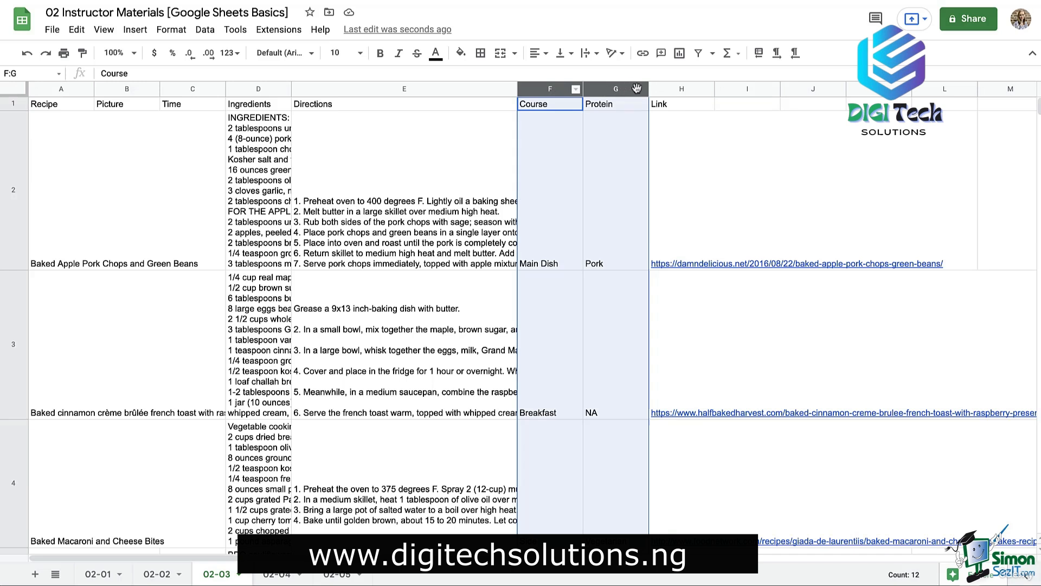
drag(649, 89, 669, 97)
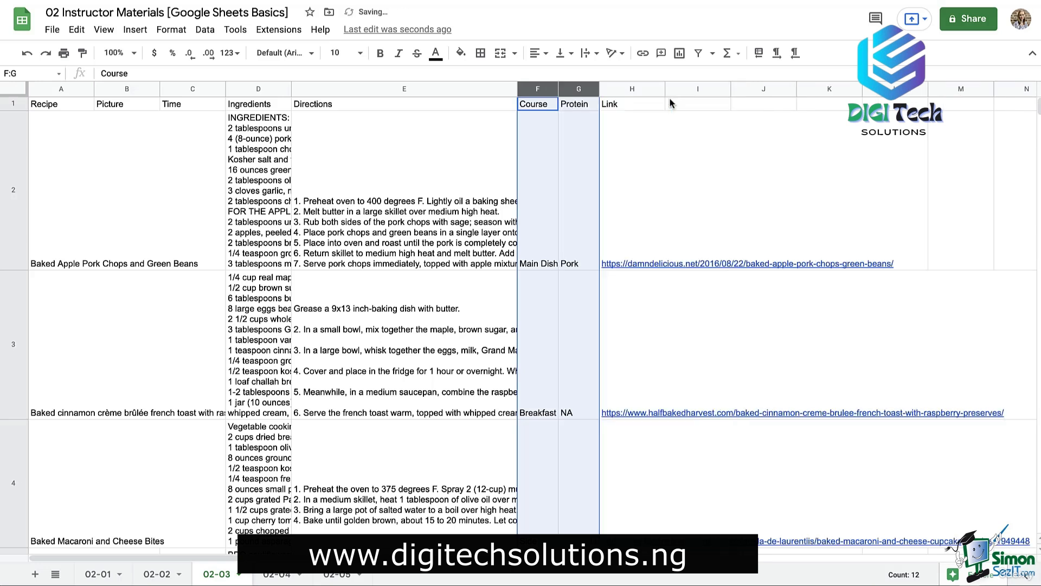
drag(599, 93, 613, 88)
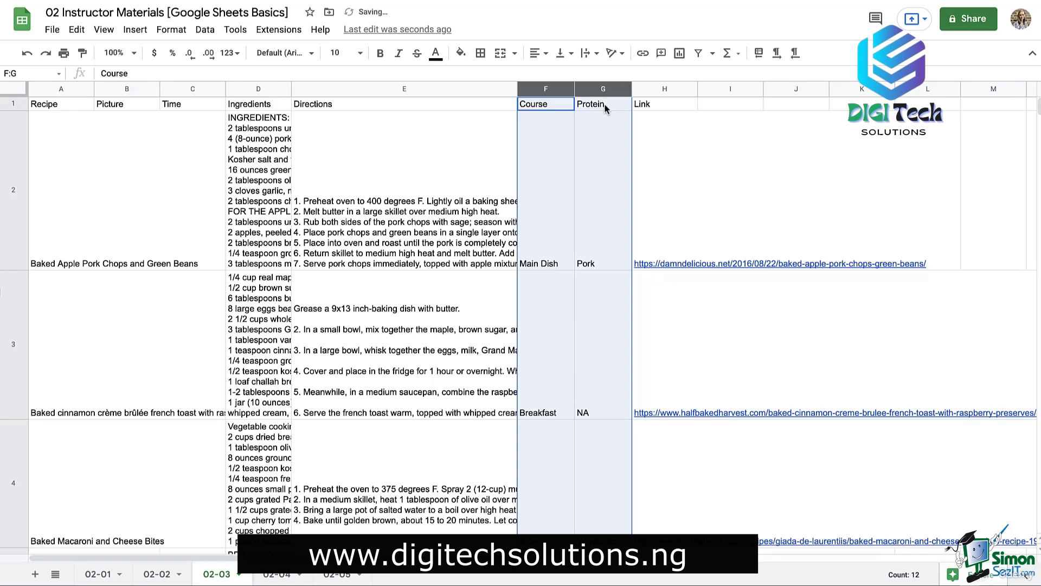
click(606, 107)
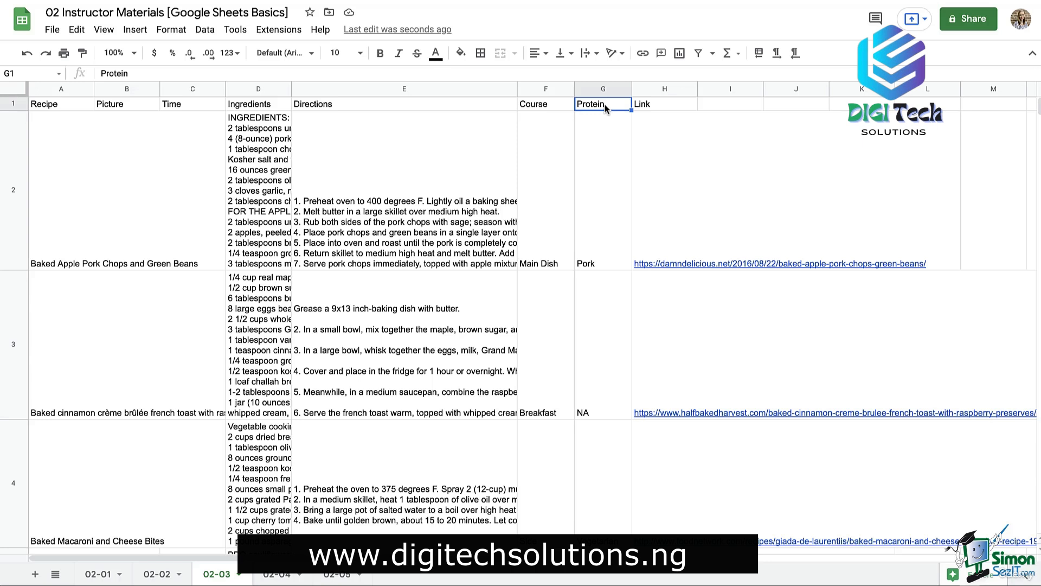
- Fill the Time column from C2 to C7 with 40 min, 60 min, 90 min, 35 min, 40 min and 6 hr
click(185, 154)
text(40 min)
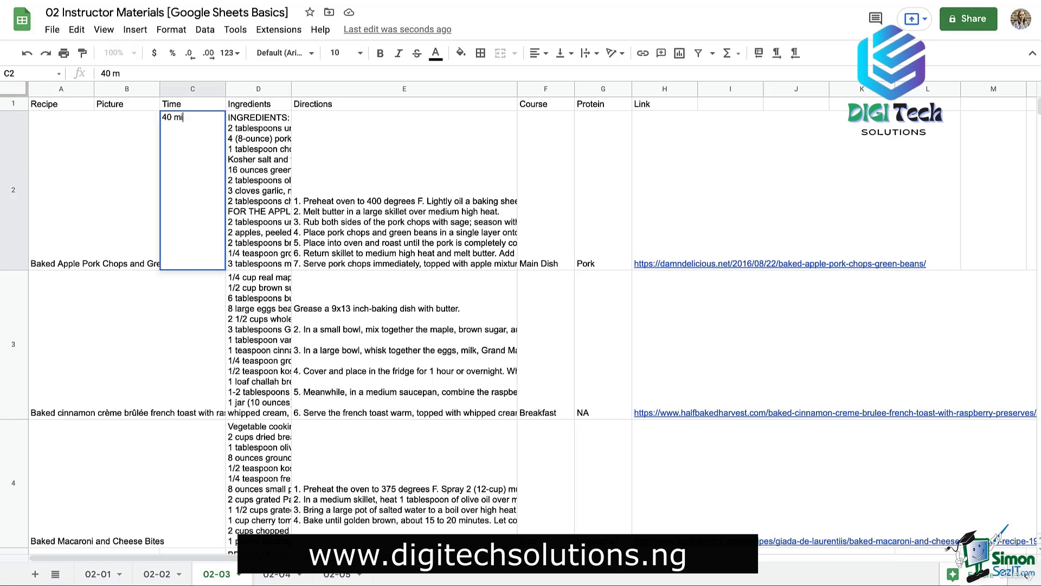
key(Return)
text(60 min)
key(Return)
text(90 min)
key(Return)
text(35 min)
key(Return)
text(40 min)
key(Return)
text(6 hr)
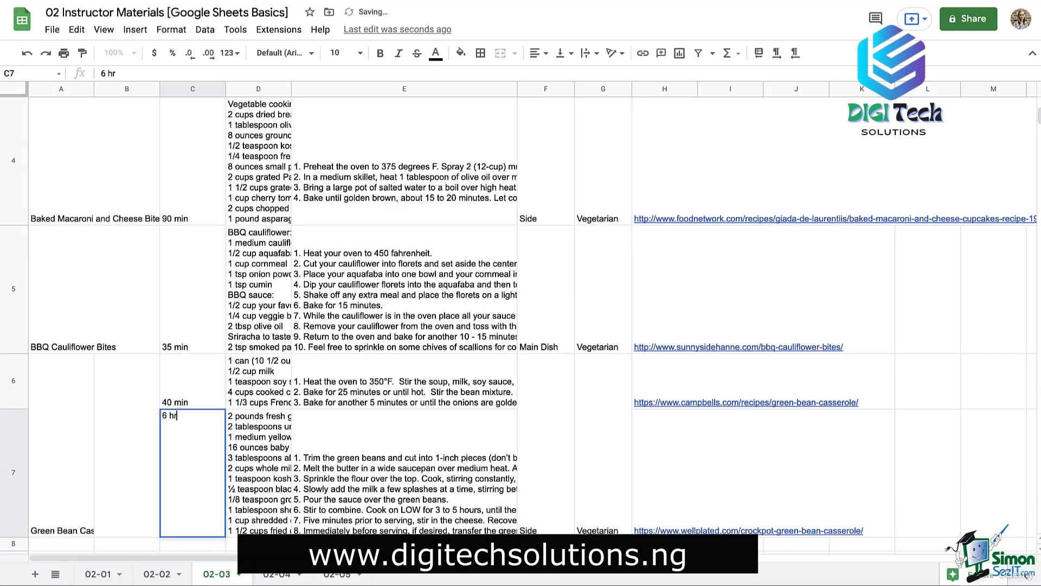
key(Return)
- Auto-fit the Time column C to its contents and check its entries down to the last recipe
scroll(195, 184, up, 5)
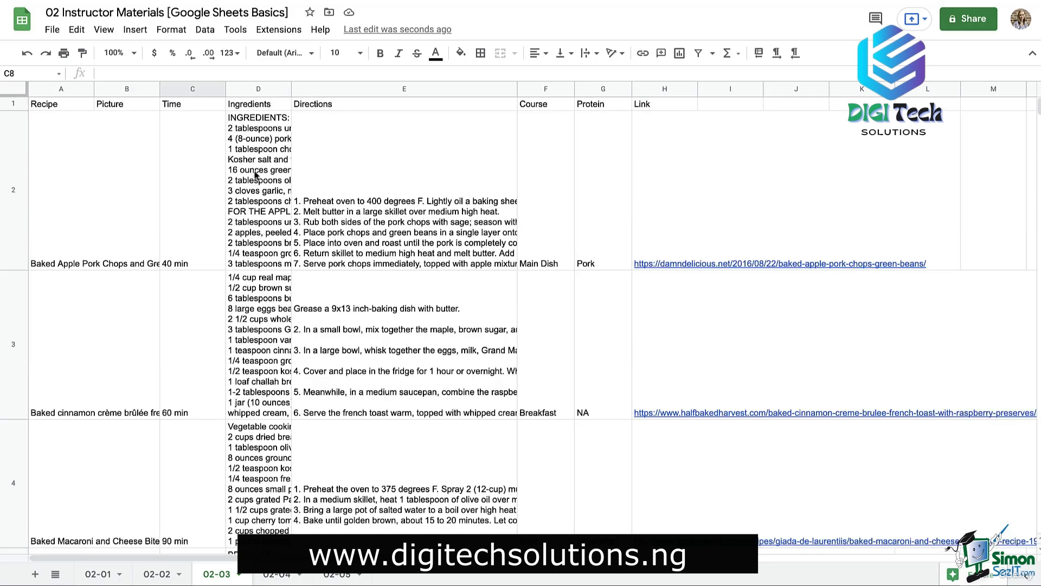
click(192, 168)
click(197, 94)
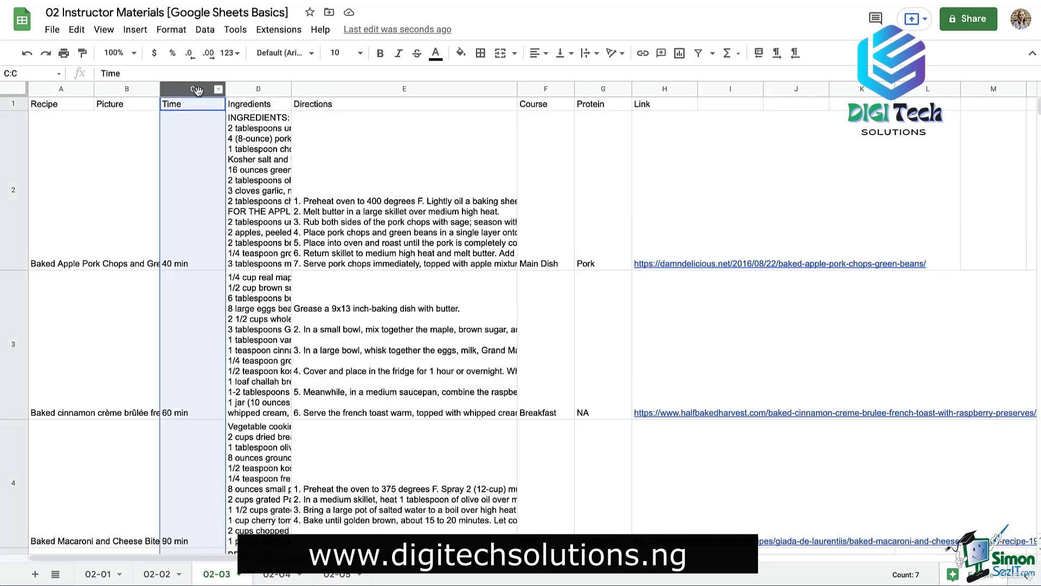
double_click(226, 89)
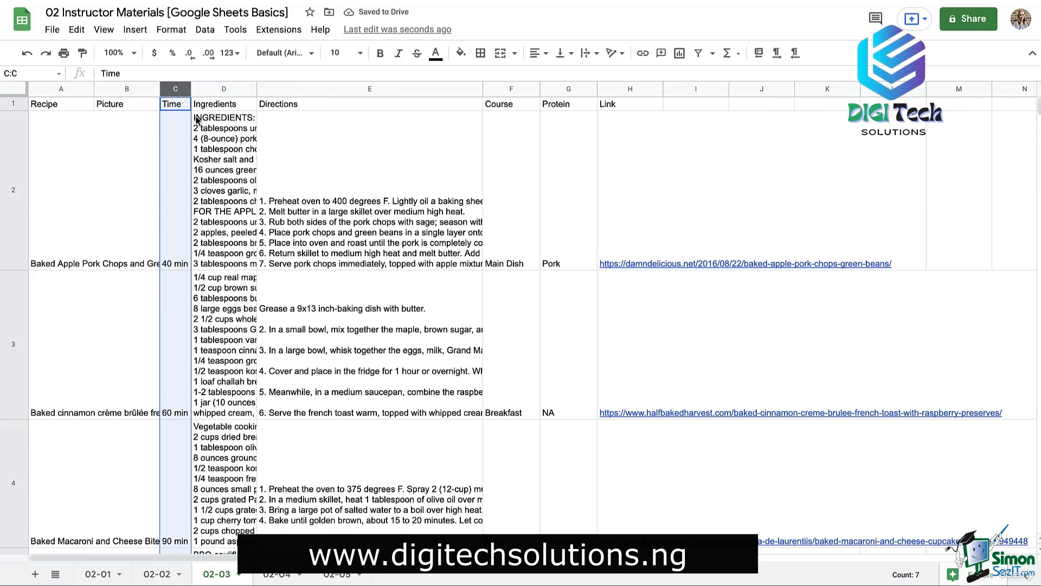
scroll(179, 163, down, 5)
scroll(179, 163, down, 5)
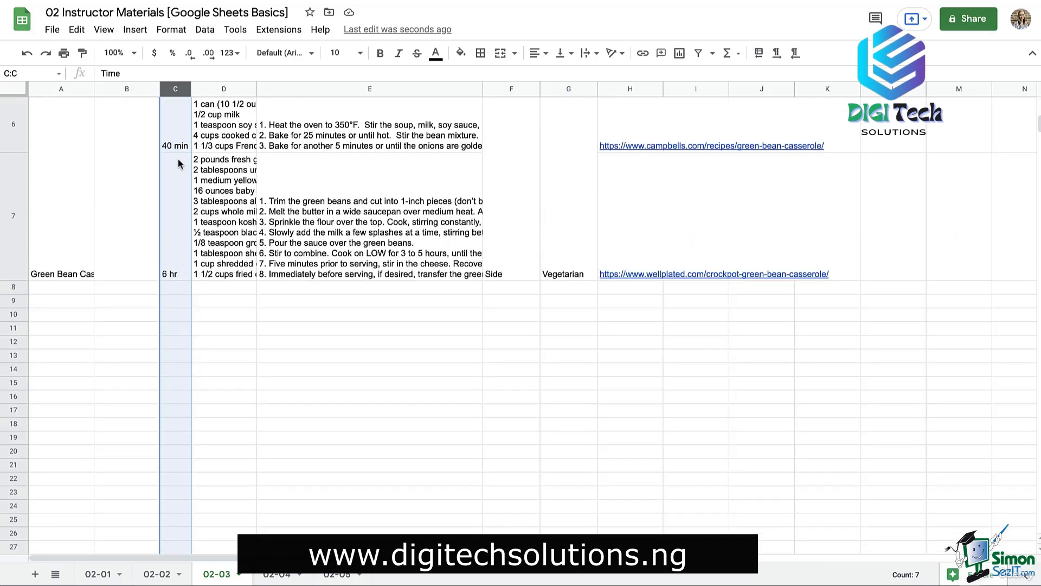
scroll(179, 162, up, 10)
click(180, 105)
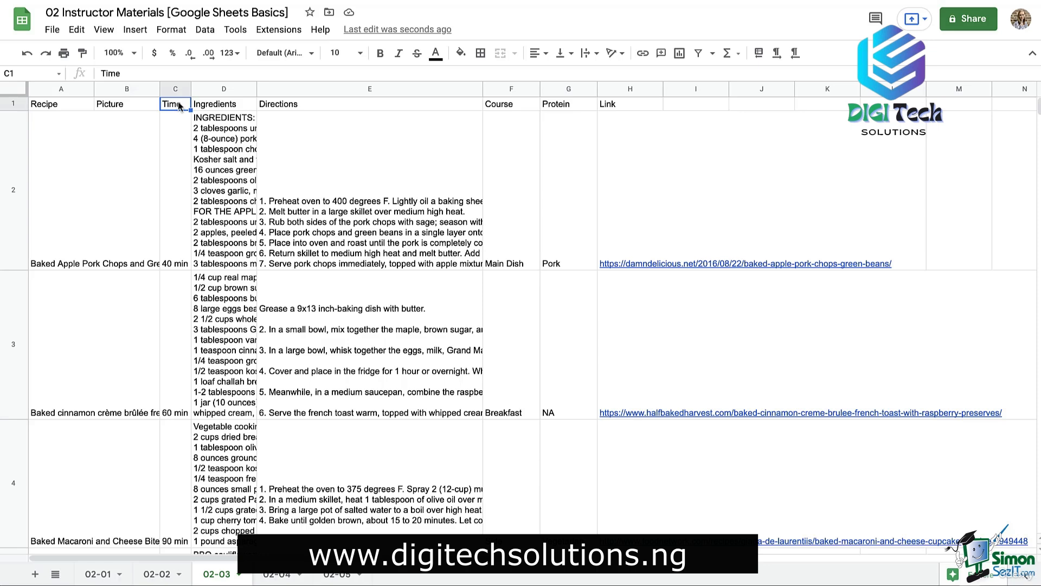
- Set the width of the Picture column B to exactly 125 pixels
right_click(123, 96)
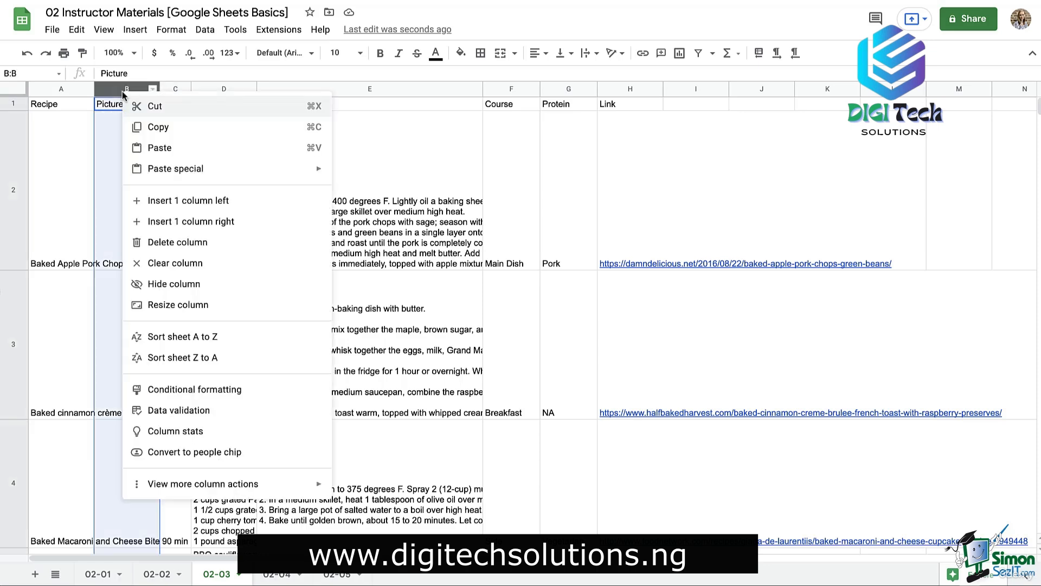
click(165, 303)
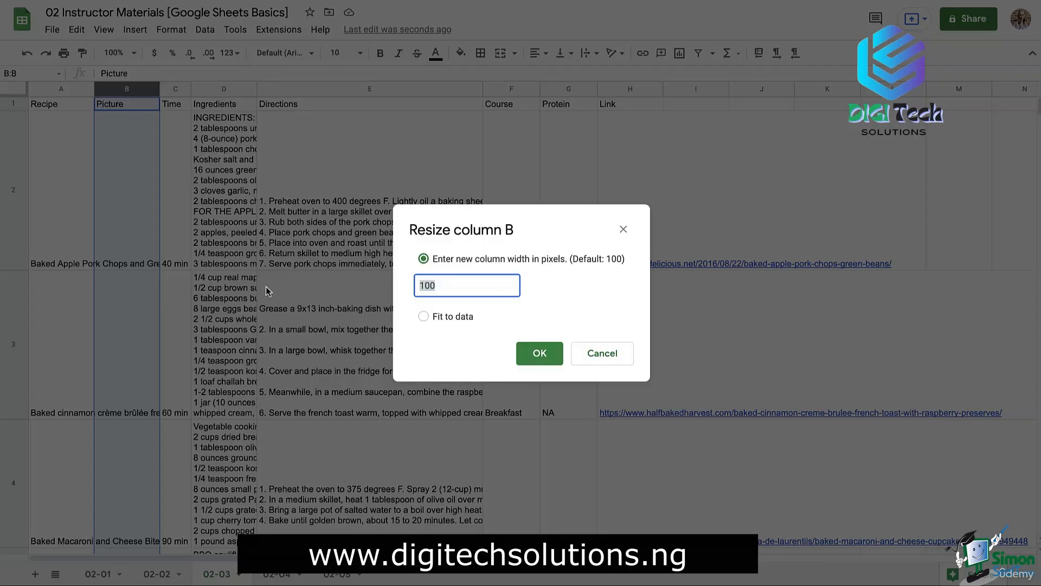
click(455, 288)
key(BackSpace)
key(BackSpace)
text(25)
click(534, 352)
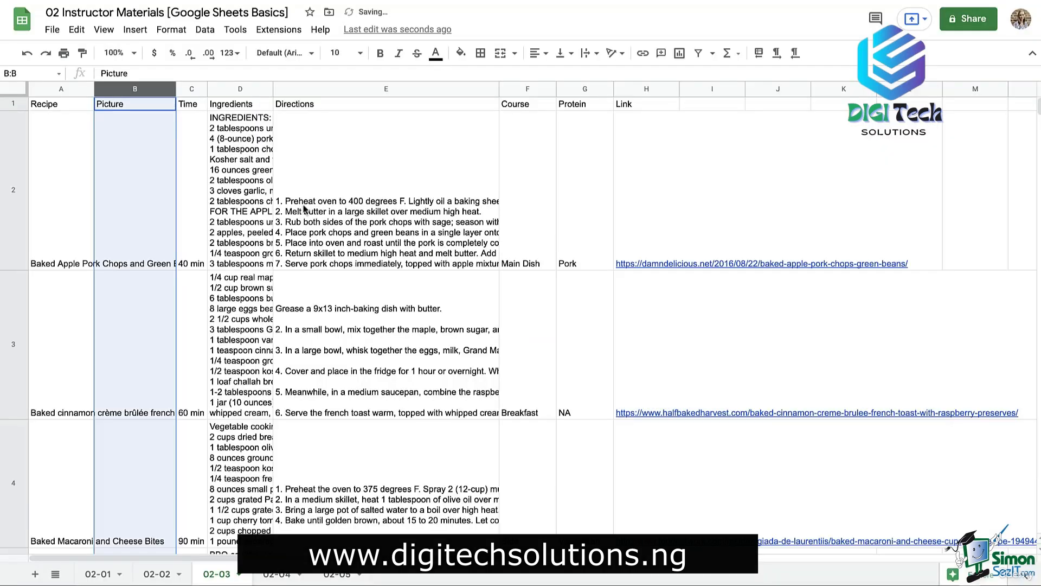
click(190, 107)
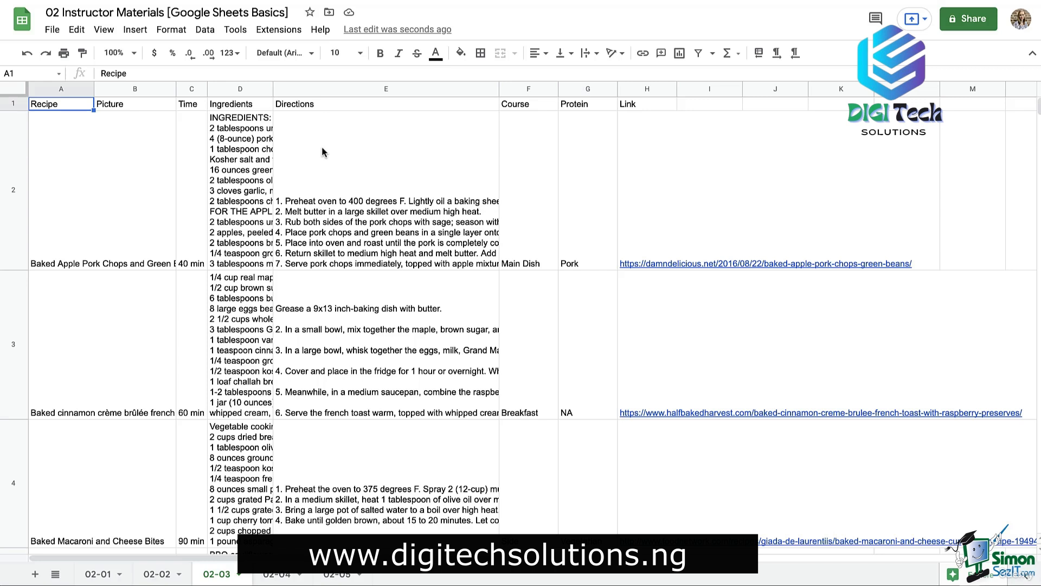
- Hide the Directions column E and unhide it again
click(325, 89)
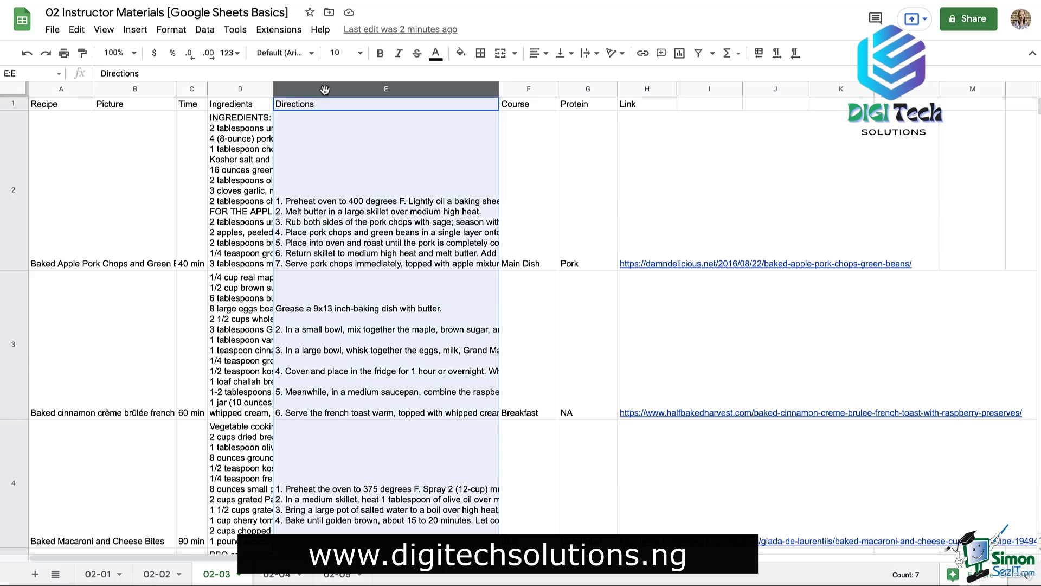
right_click(325, 89)
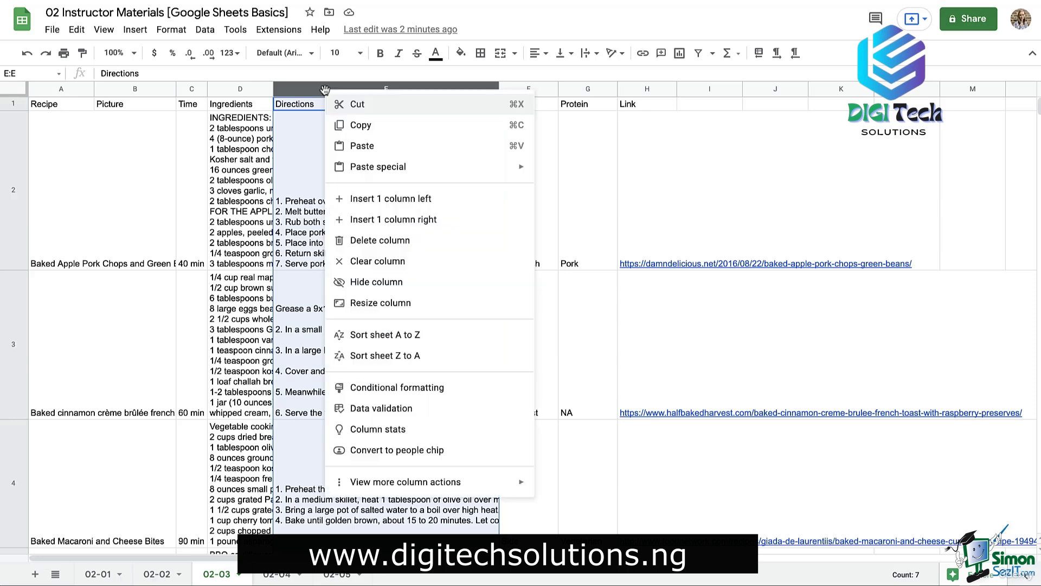
click(471, 282)
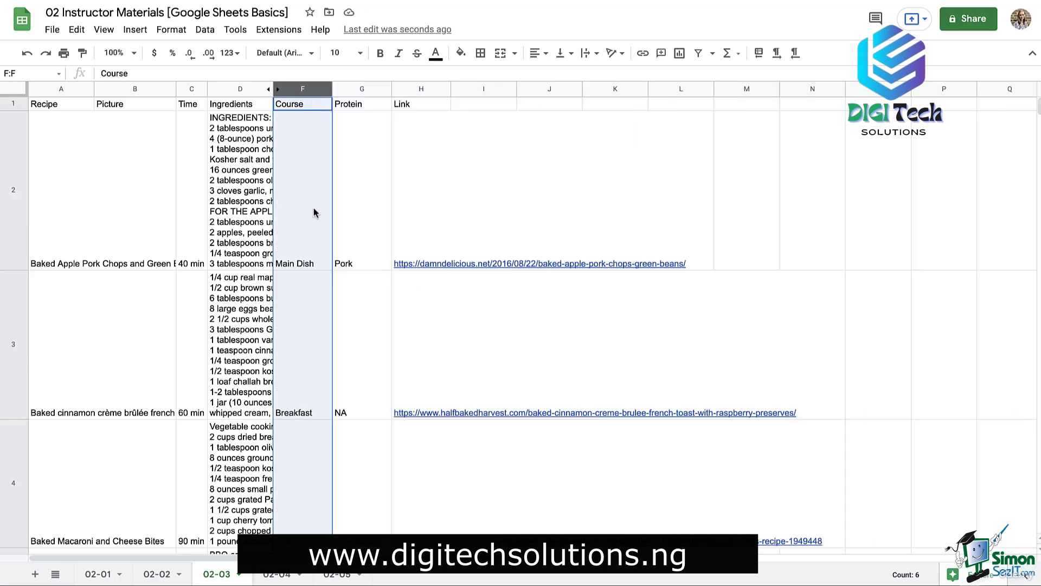
click(301, 106)
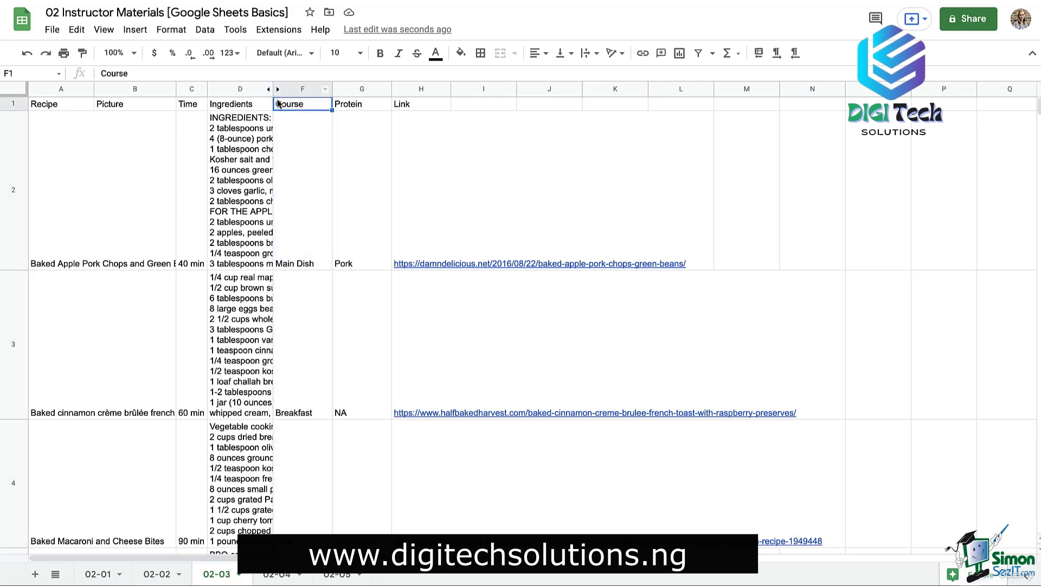
click(278, 89)
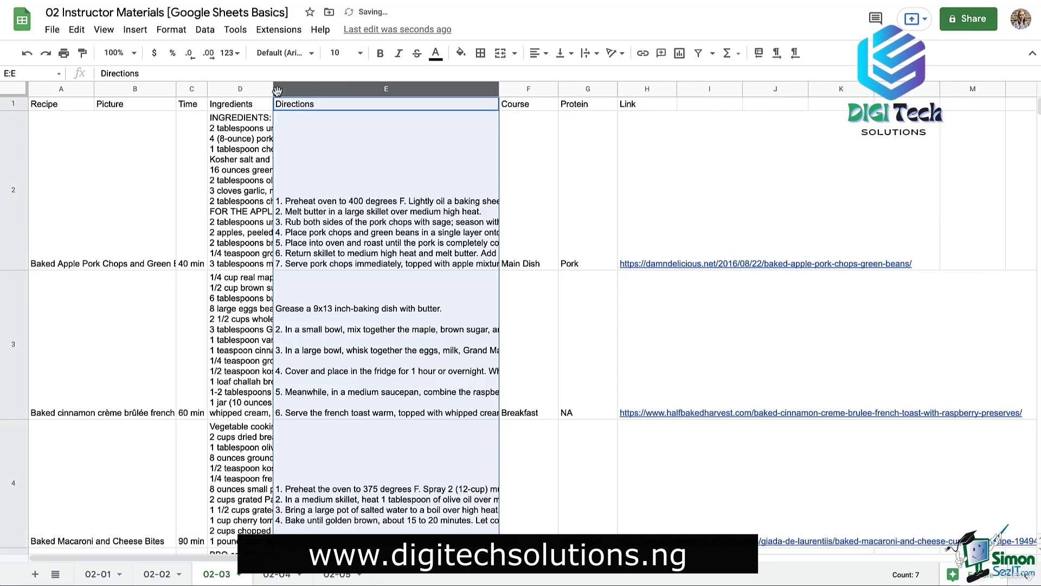
- Hide the Ingredients and Directions columns D and E together and unhide both again
click(245, 103)
drag(245, 90, 287, 89)
right_click(302, 89)
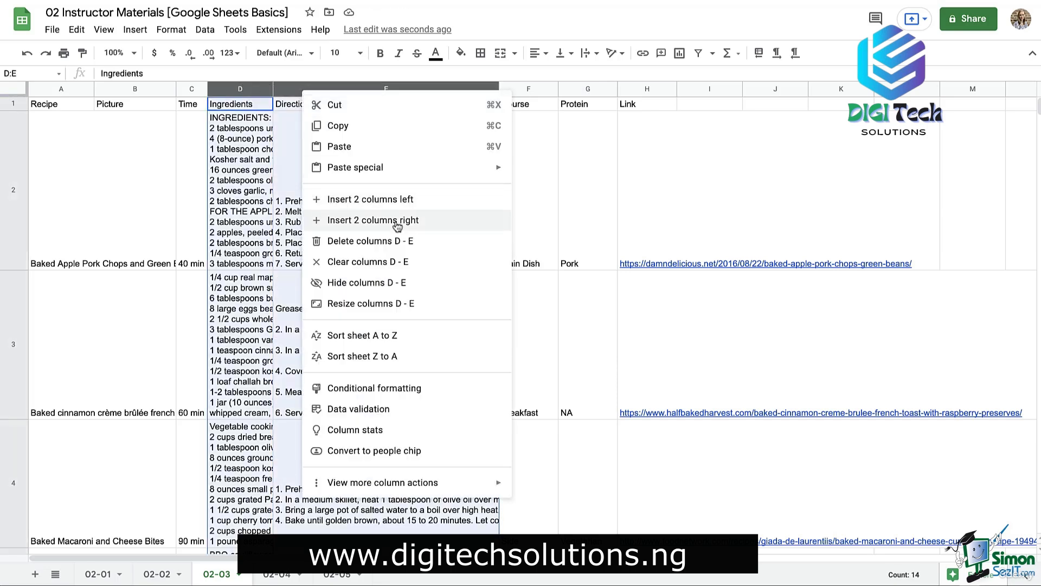
click(386, 282)
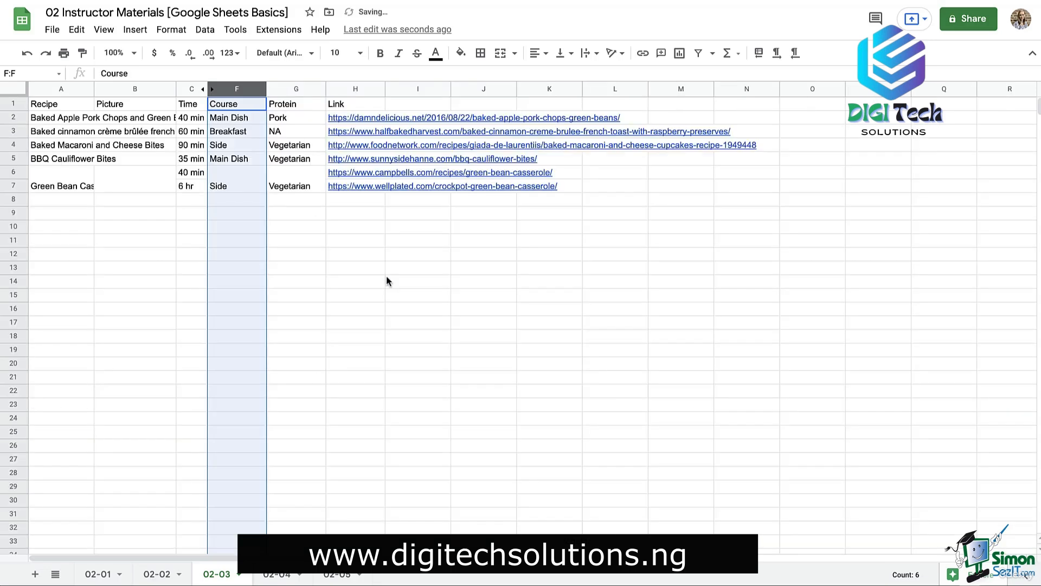
click(222, 104)
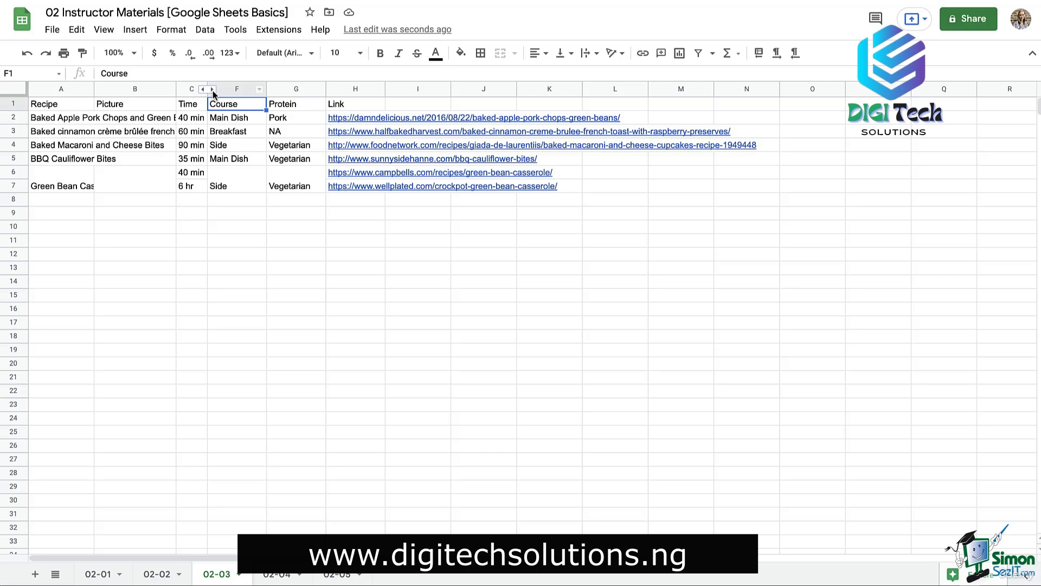
click(213, 90)
click(234, 107)
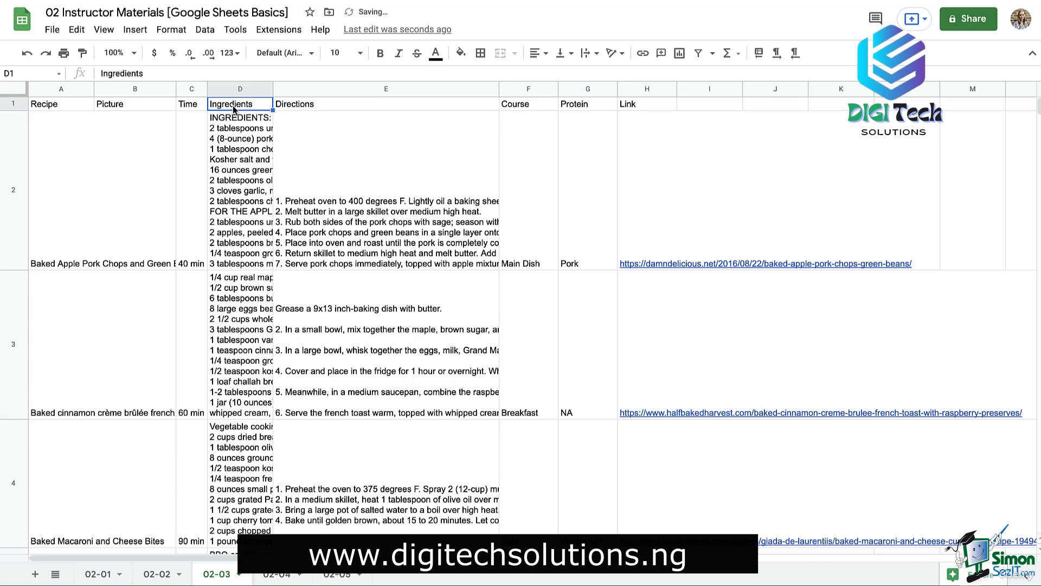
- Group the Ingredients and Directions columns D and E so they can be collapsed together
drag(237, 89, 285, 90)
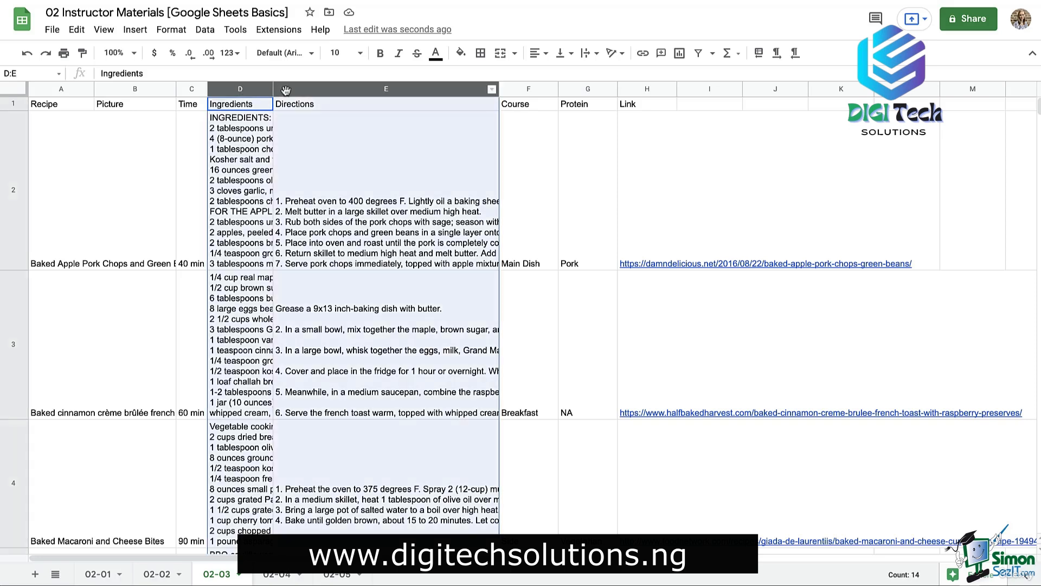
right_click(285, 90)
mouse_move(403, 491)
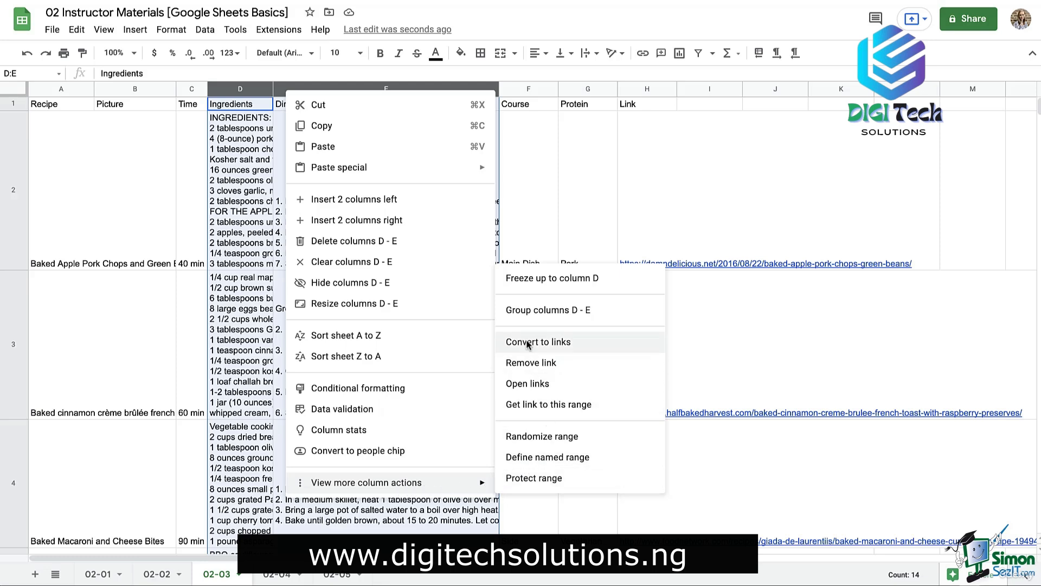
click(525, 311)
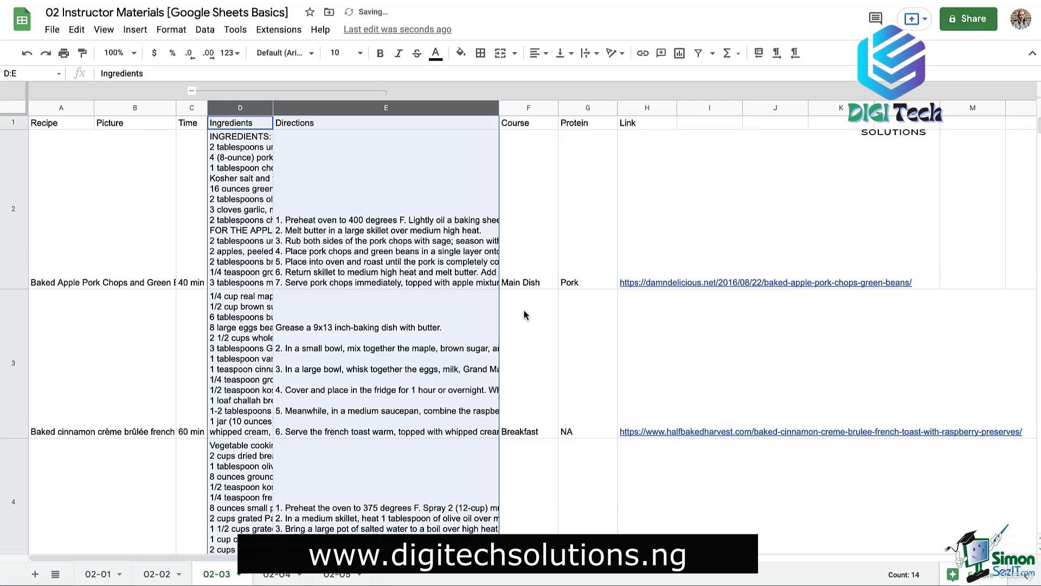
click(230, 126)
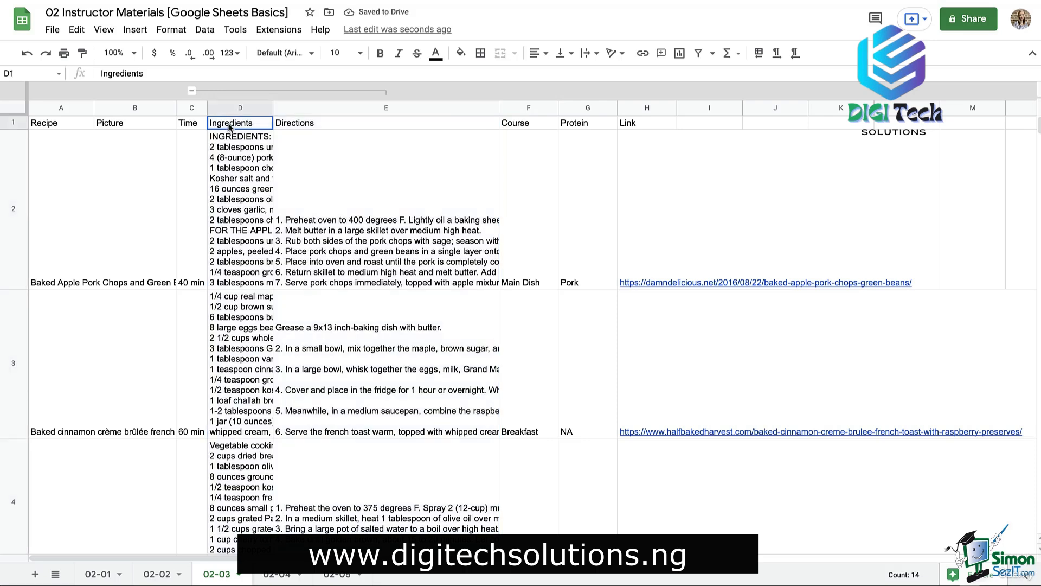
- Collapse and expand the Ingredients and Directions column group twice, leaving it expanded
click(192, 91)
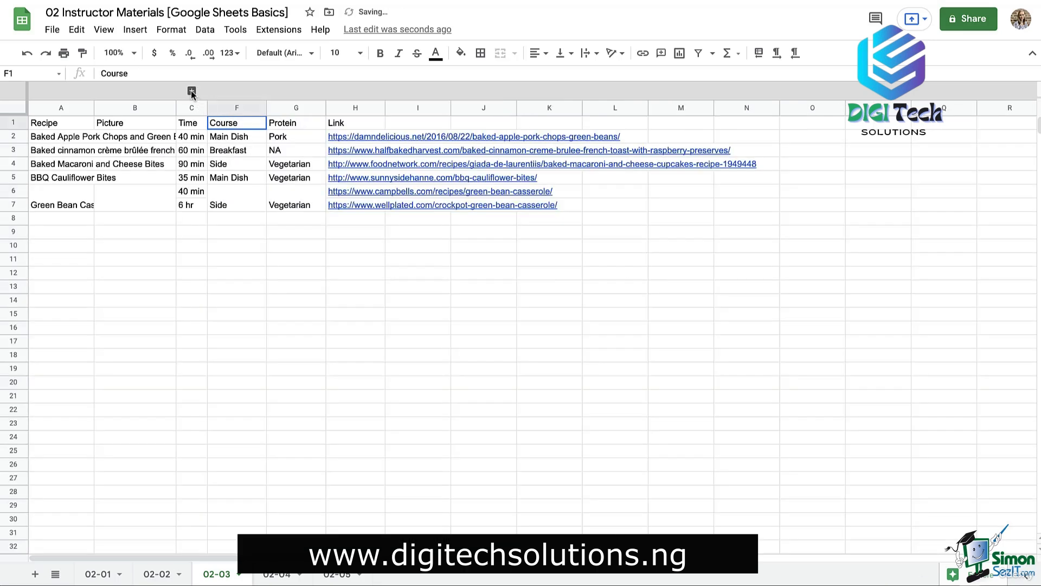
click(191, 90)
click(191, 91)
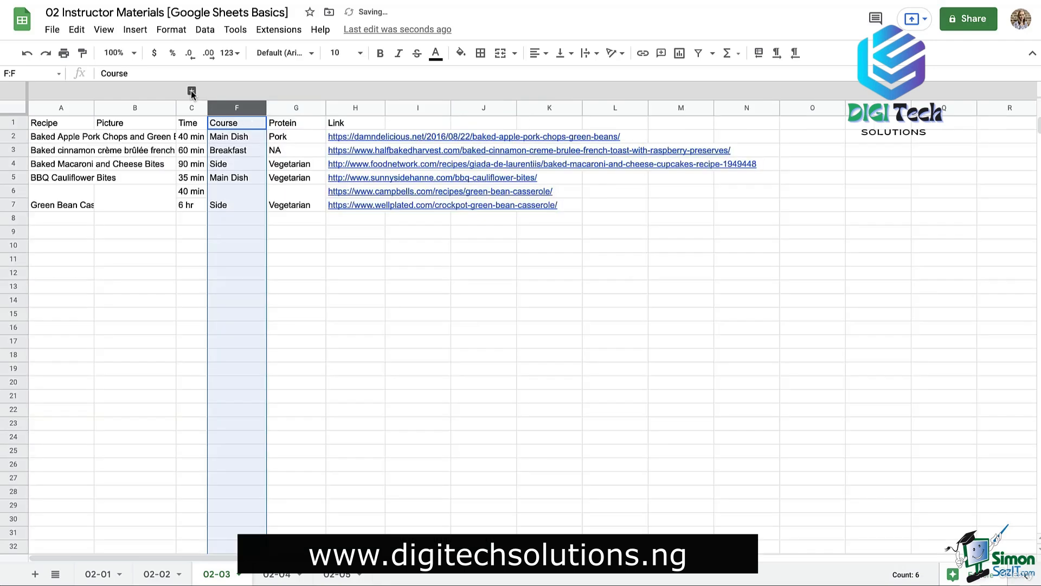
click(192, 91)
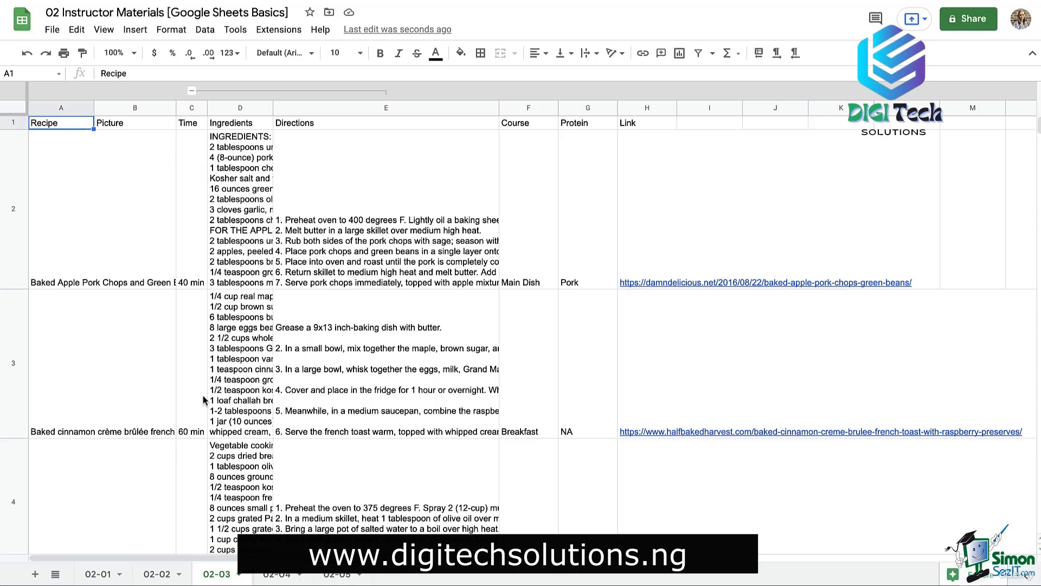
- Freeze the Recipe column A so the recipe names stay in place during horizontal scrolling
scroll(216, 375, down, 18)
scroll(215, 374, up, 18)
scroll(174, 559, right, 5)
scroll(174, 558, left, 5)
drag(26, 103, 96, 304)
drag(204, 558, 180, 557)
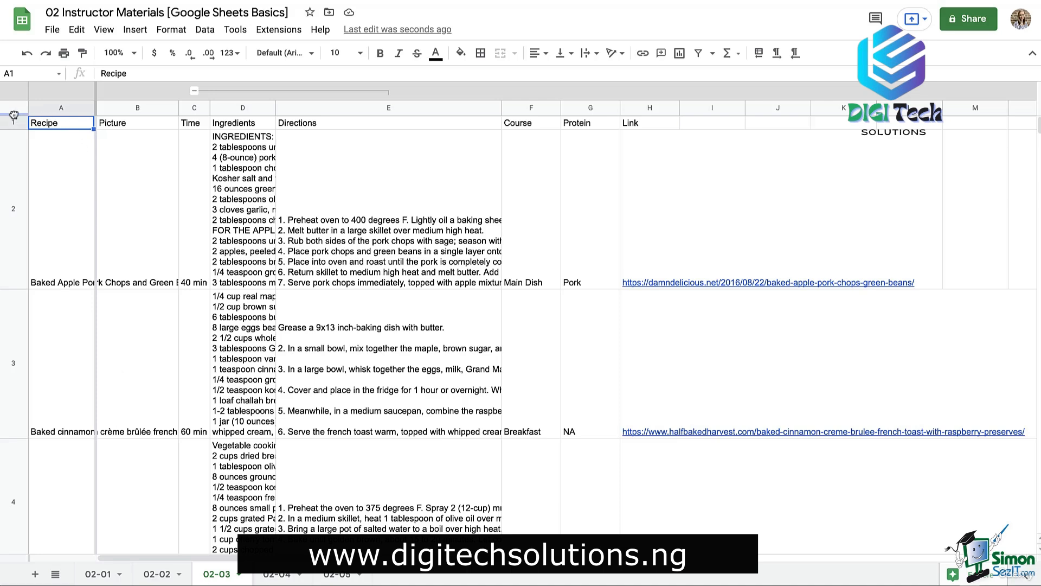
- Freeze header row 1 so the column titles stay in place during vertical scrolling
drag(14, 116, 14, 130)
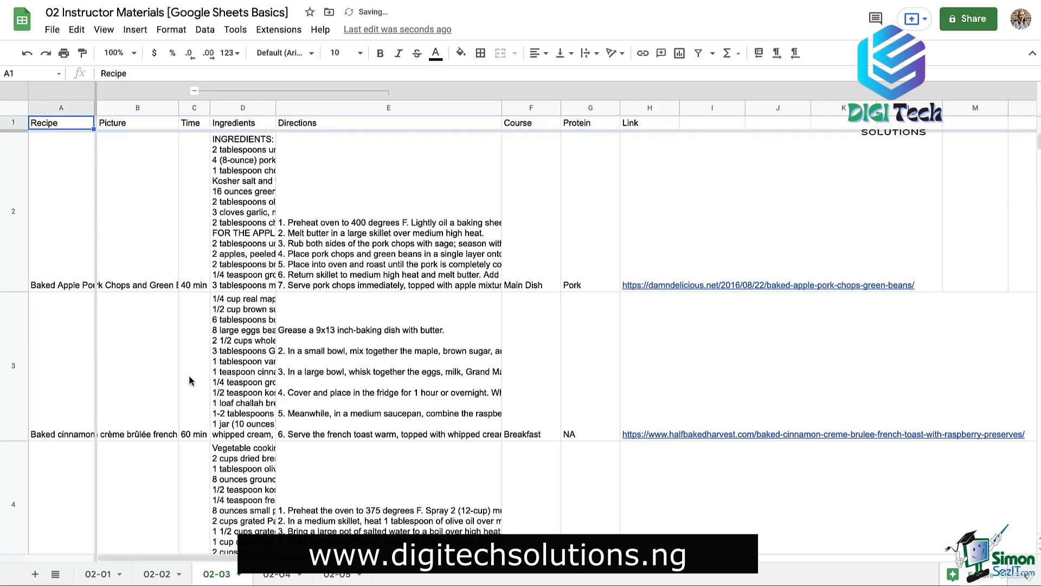
scroll(188, 375, down, 1)
scroll(188, 375, down, 4)
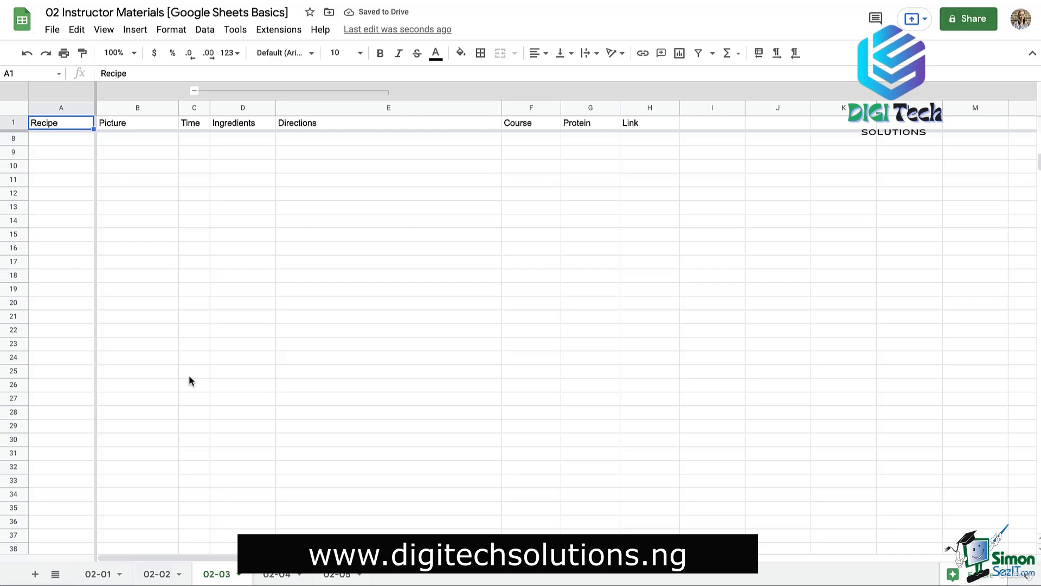
scroll(188, 375, up, 5)
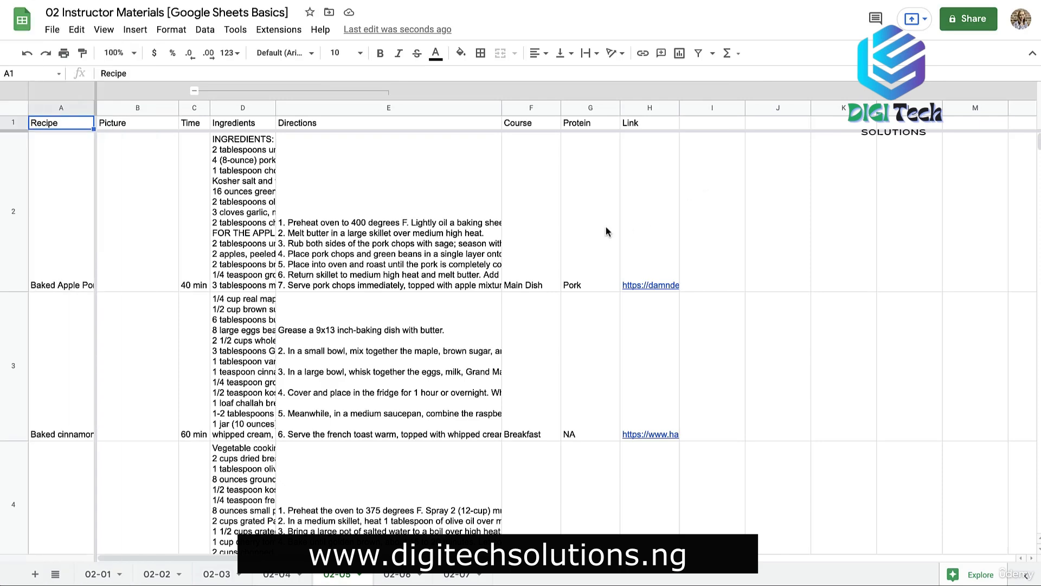
- Try the Simple Light theme on the spreadsheet, return to the Standard theme and look through its customization settings
click(181, 33)
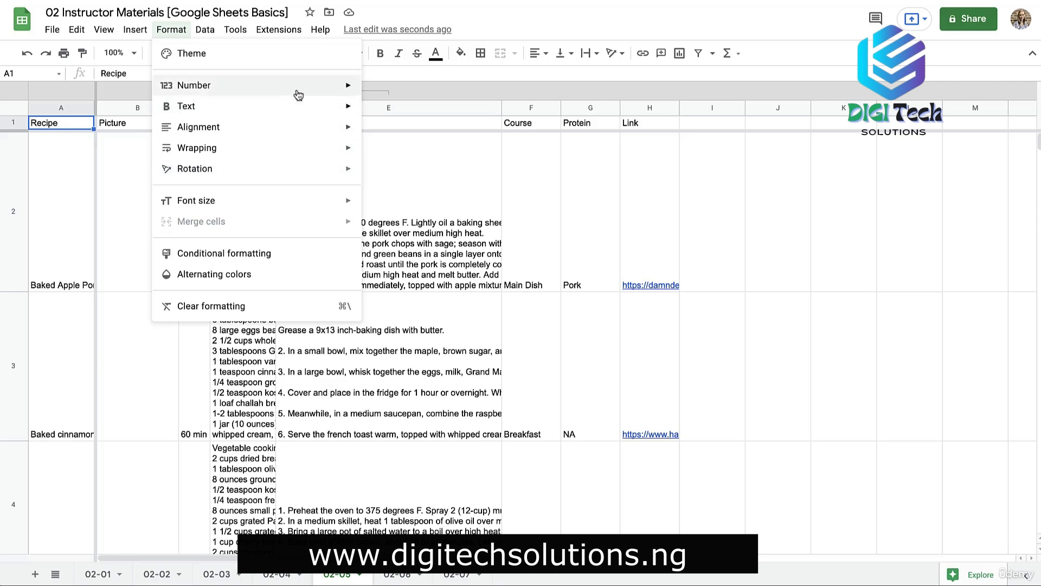
click(296, 54)
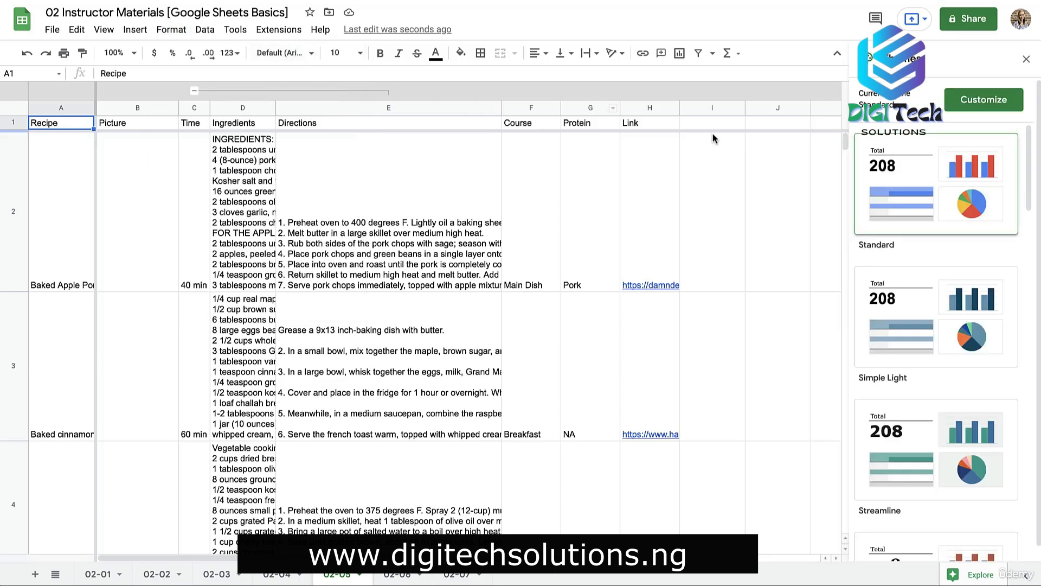
click(964, 299)
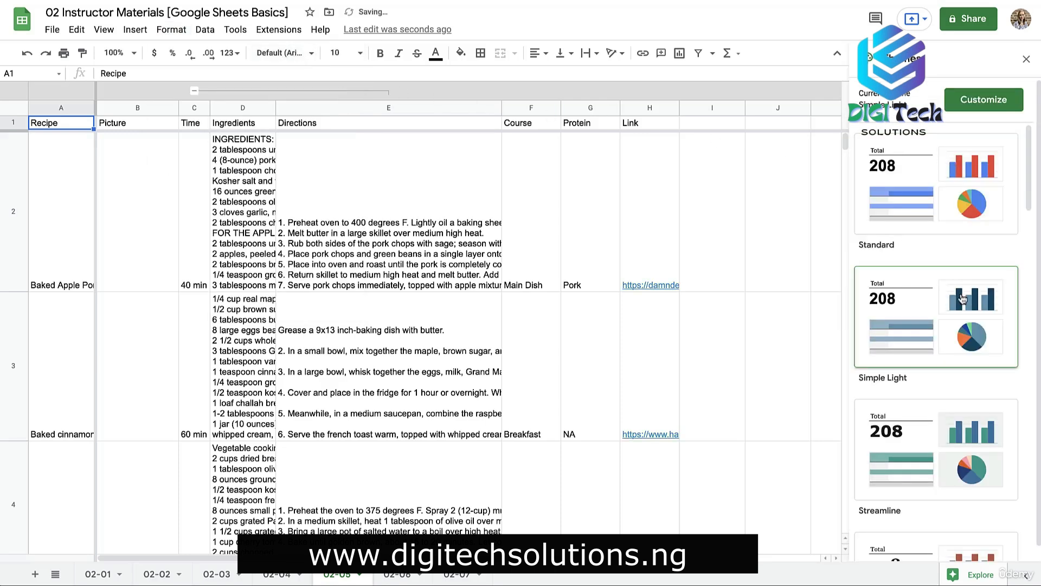
click(926, 169)
click(976, 100)
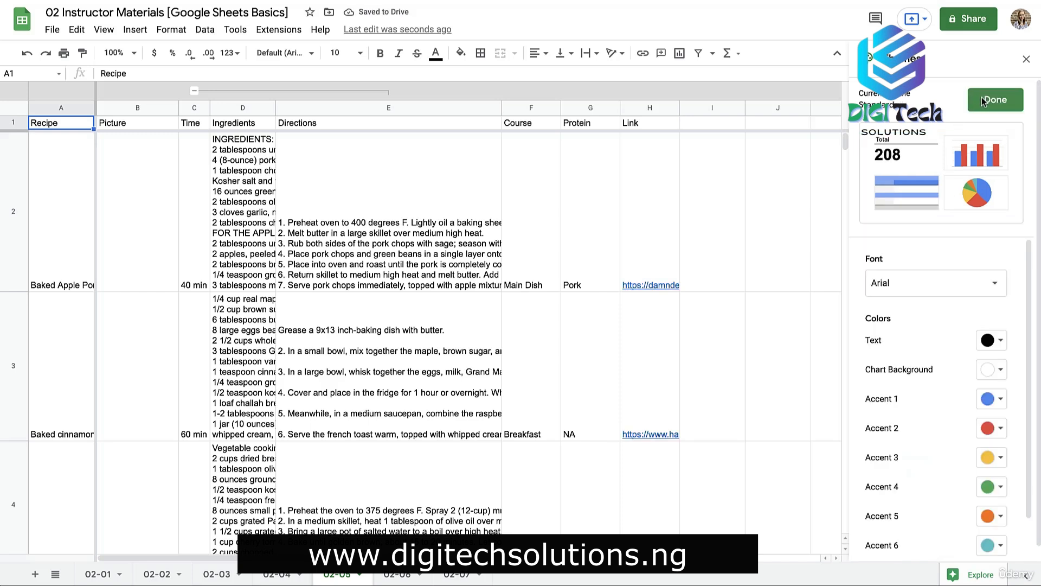
click(983, 101)
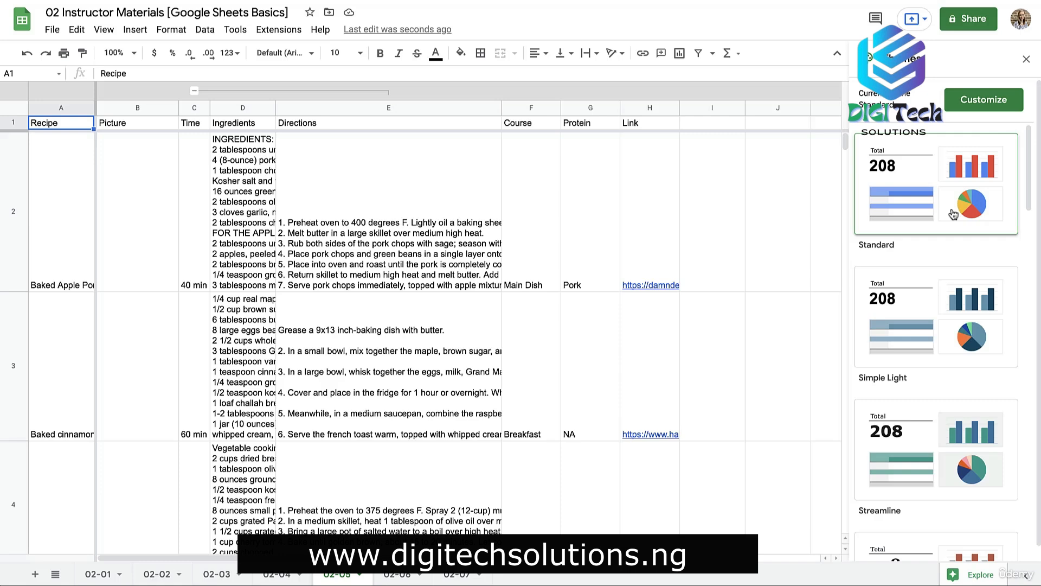
- Apply the Streamline theme and customize its font, trying Roboto before choosing Georgia
scroll(950, 237, down, 3)
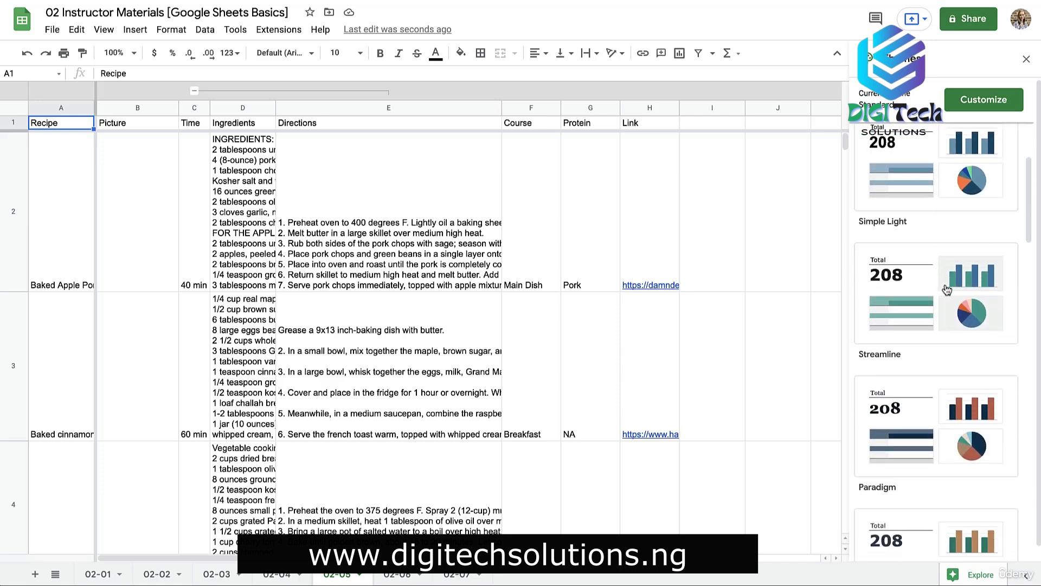
click(947, 290)
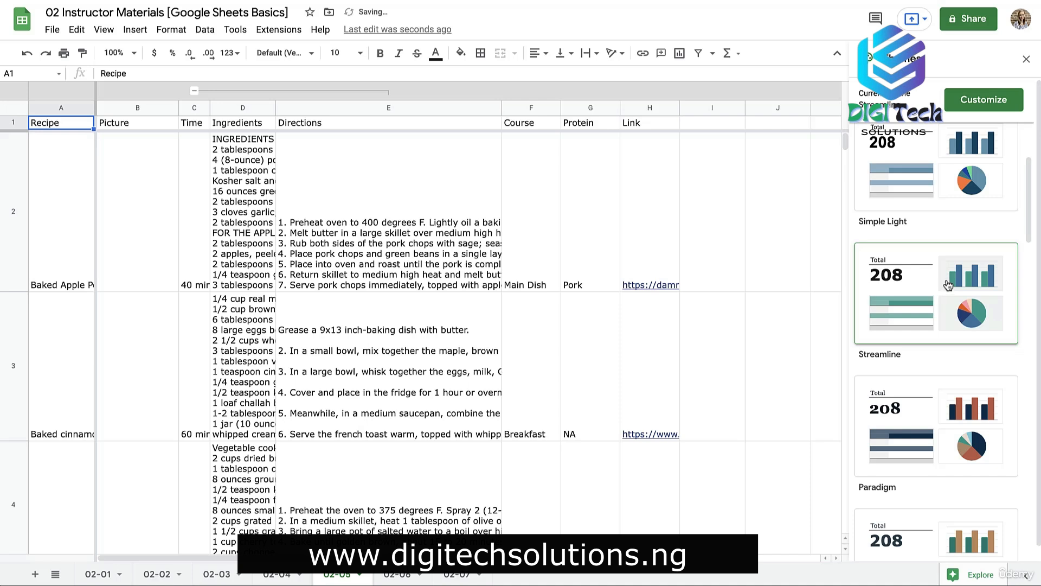
click(977, 105)
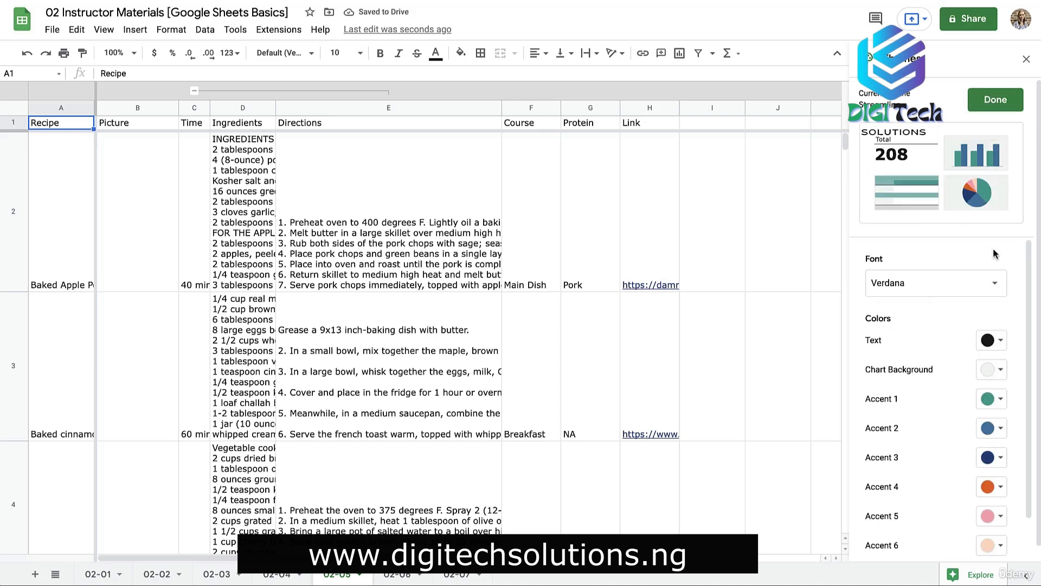
click(994, 294)
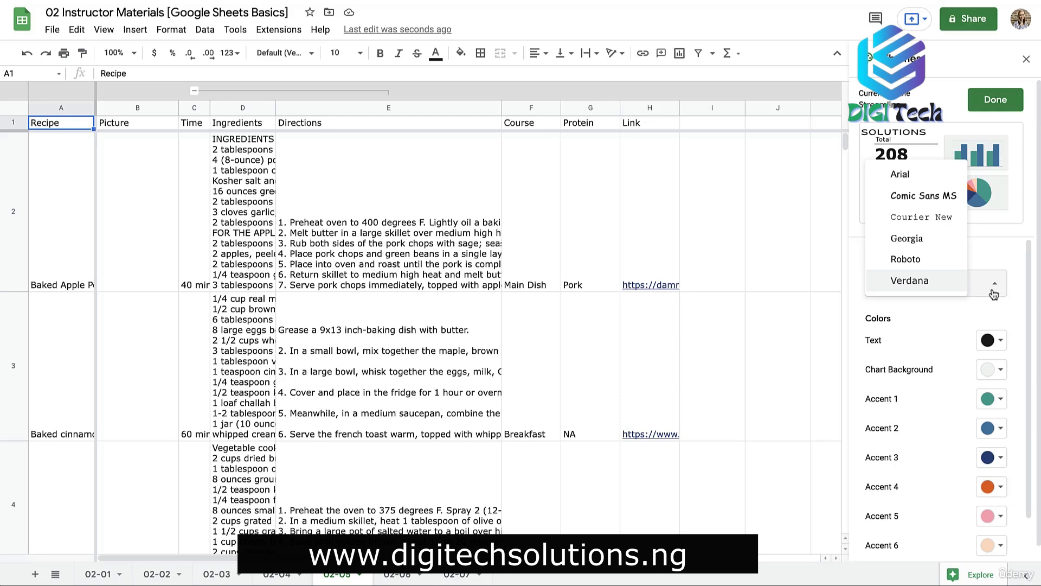
click(899, 263)
click(915, 282)
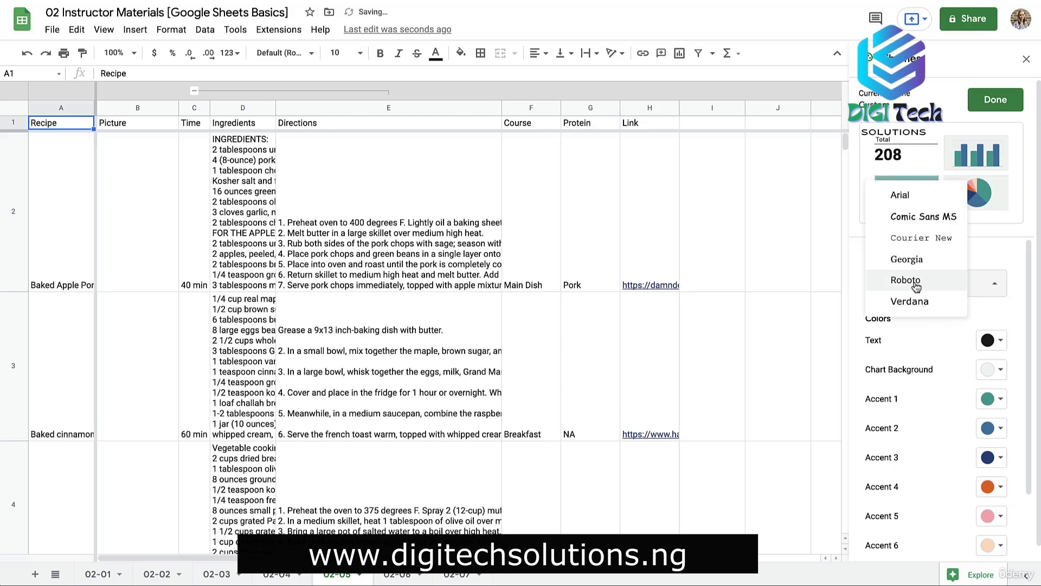
click(901, 261)
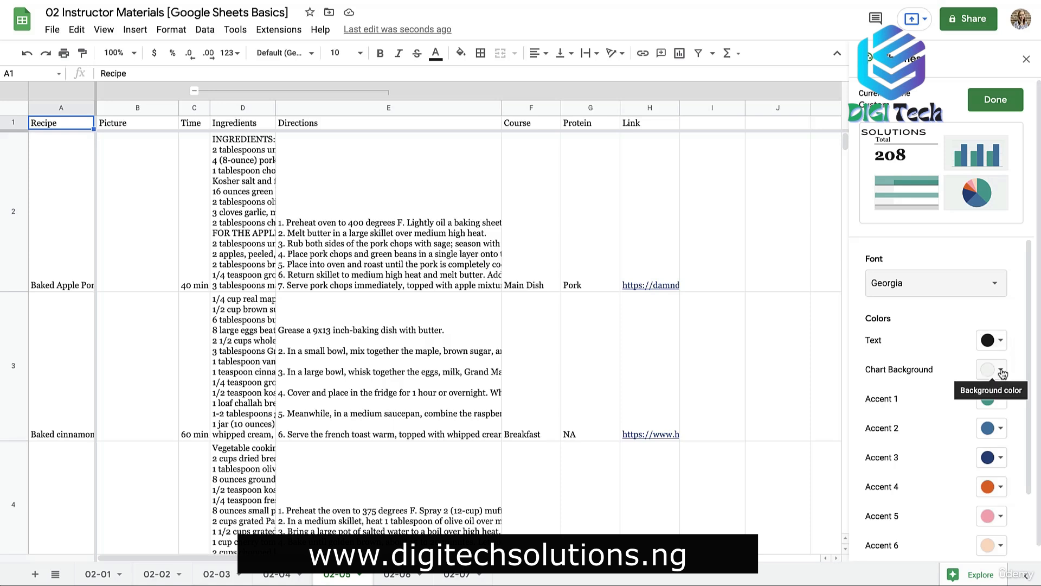
- Add the hex colour #1f3e78 as a custom colour for the theme's hyperlinks
scroll(1016, 371, down, 3)
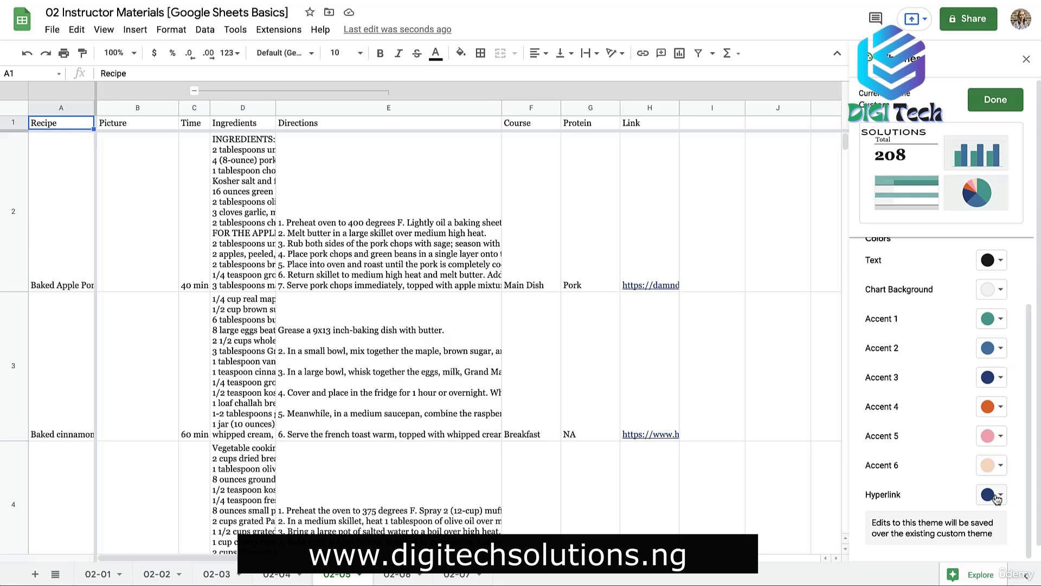
click(997, 495)
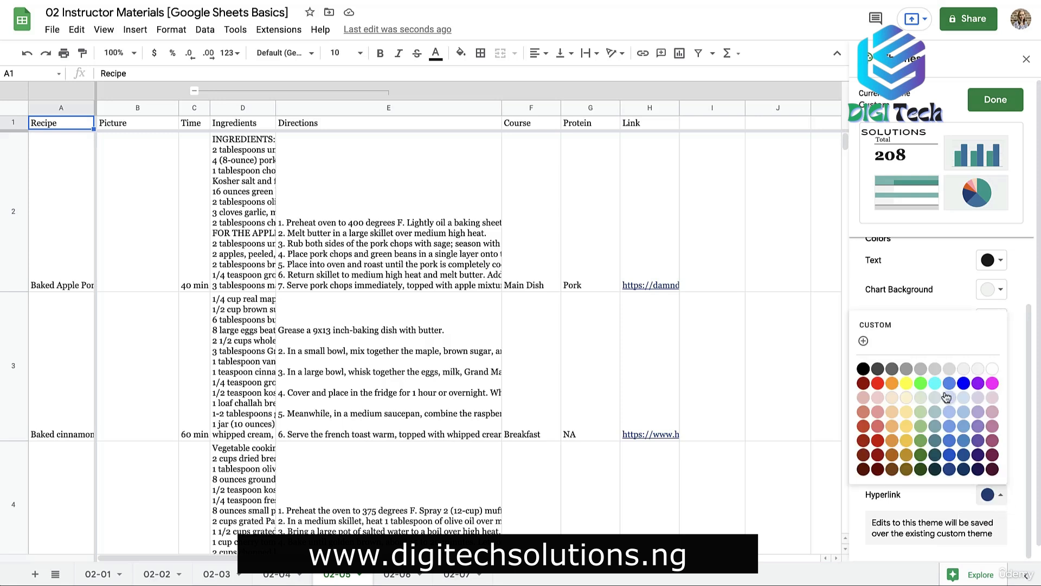
click(863, 341)
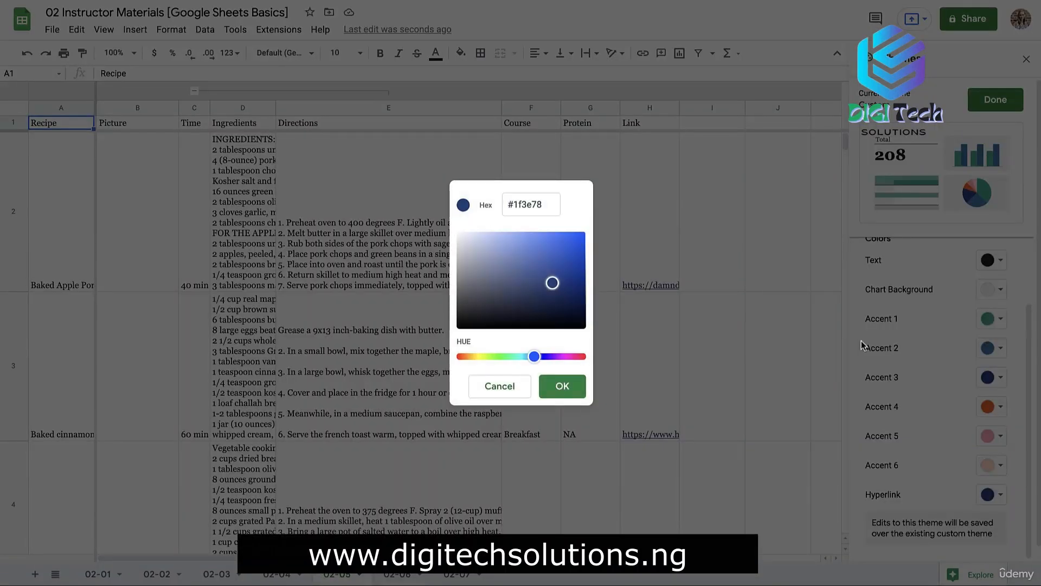
double_click(525, 208)
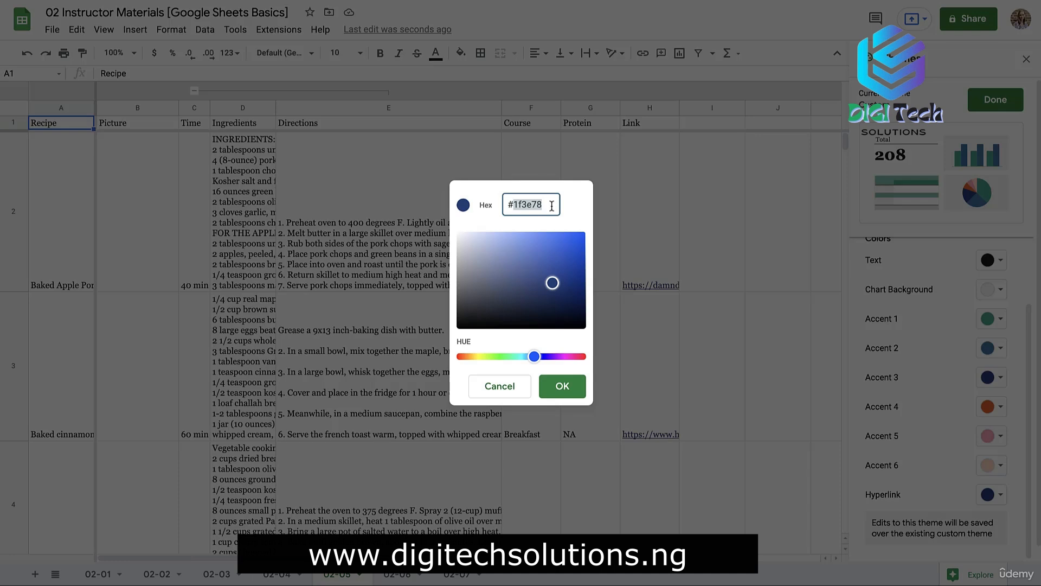
click(551, 206)
click(561, 391)
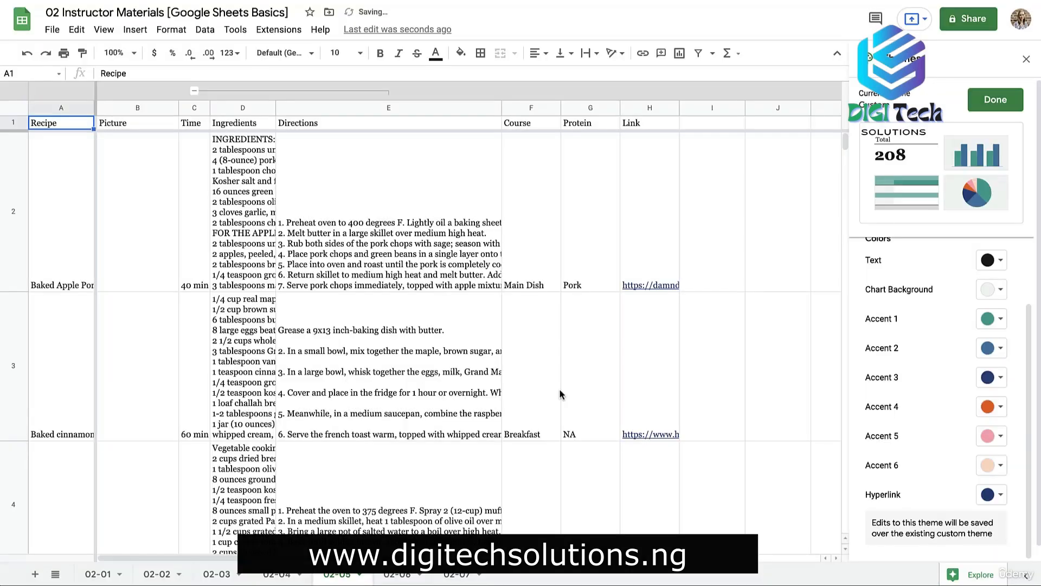
- Set the theme's hyperlink colour to green and finish the theme customization
click(994, 494)
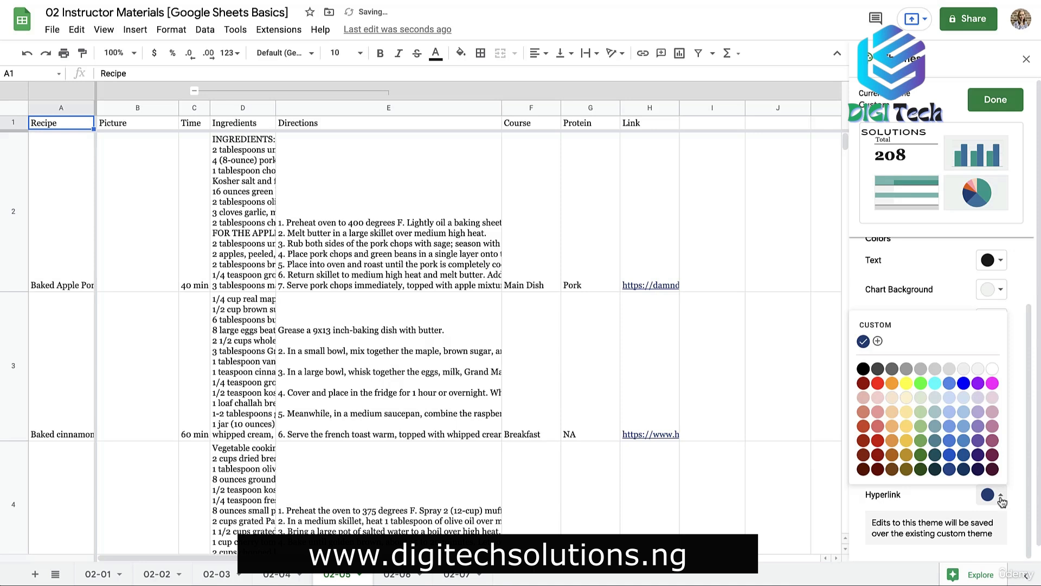
click(921, 440)
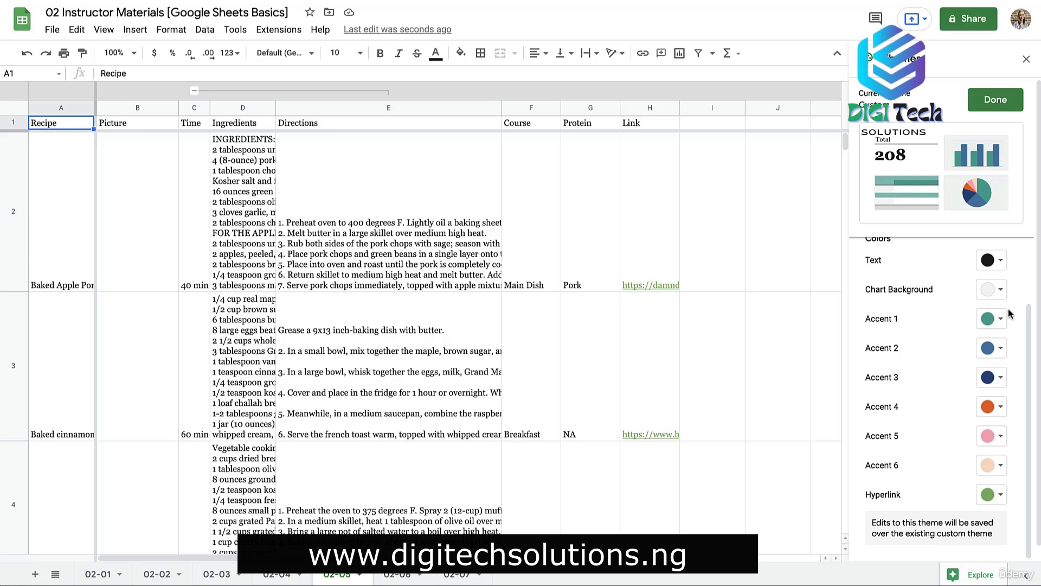
click(984, 107)
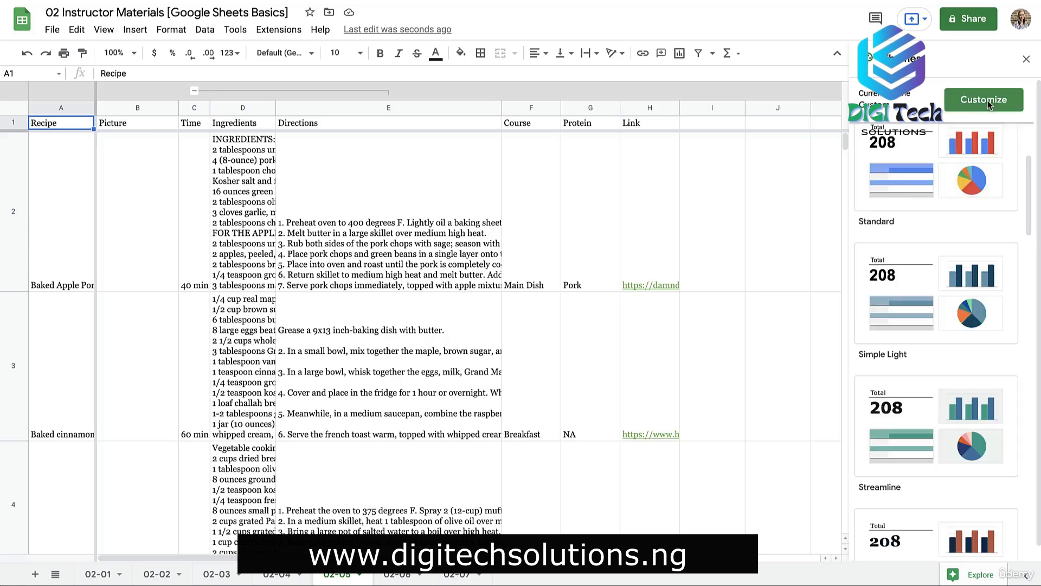
click(1027, 59)
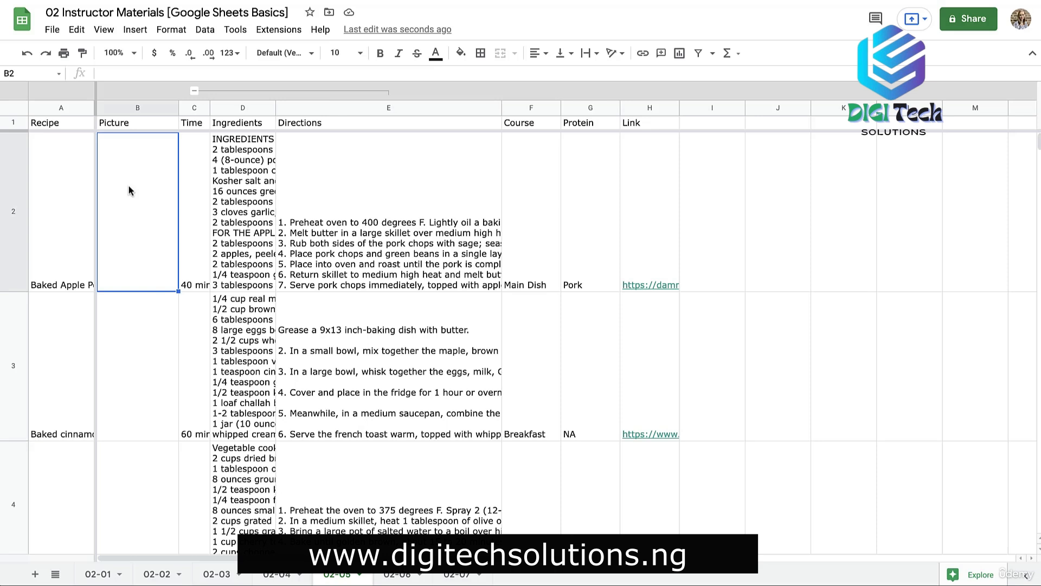
- Add alternating colours to the recipe table and pick the entire sheet, 1:1000, as their data range
click(172, 32)
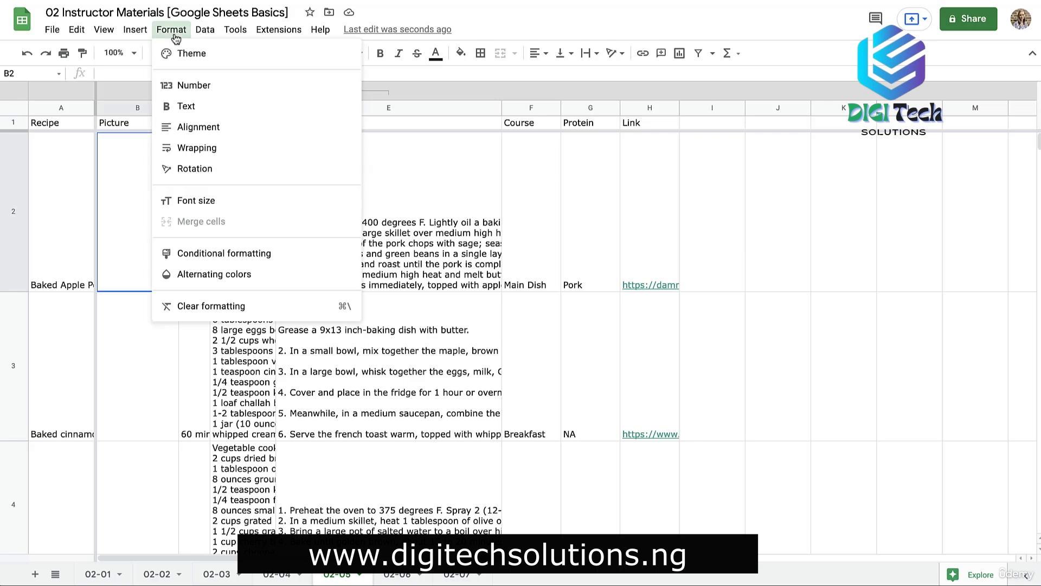
click(272, 276)
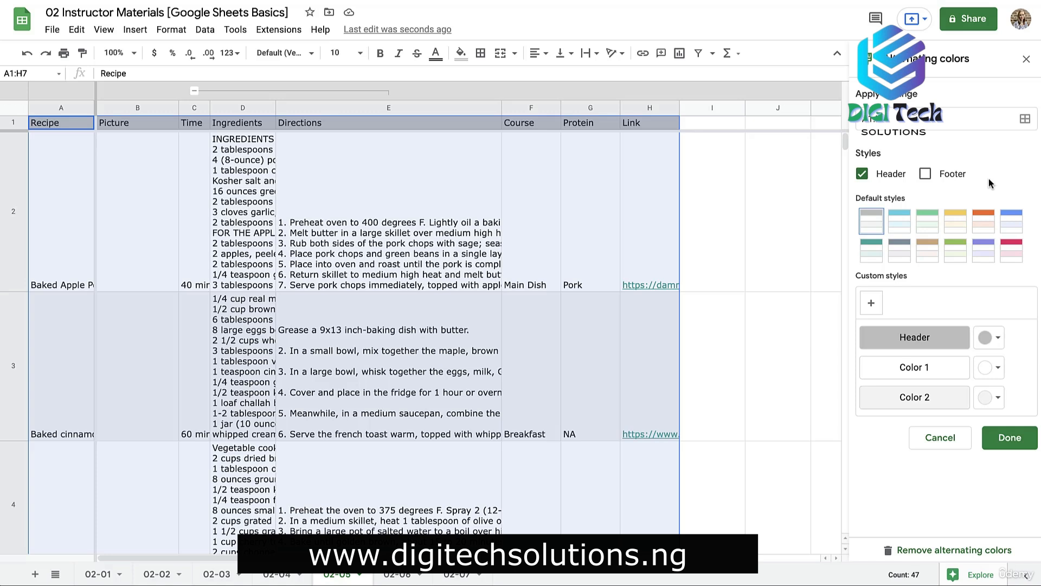
click(1024, 124)
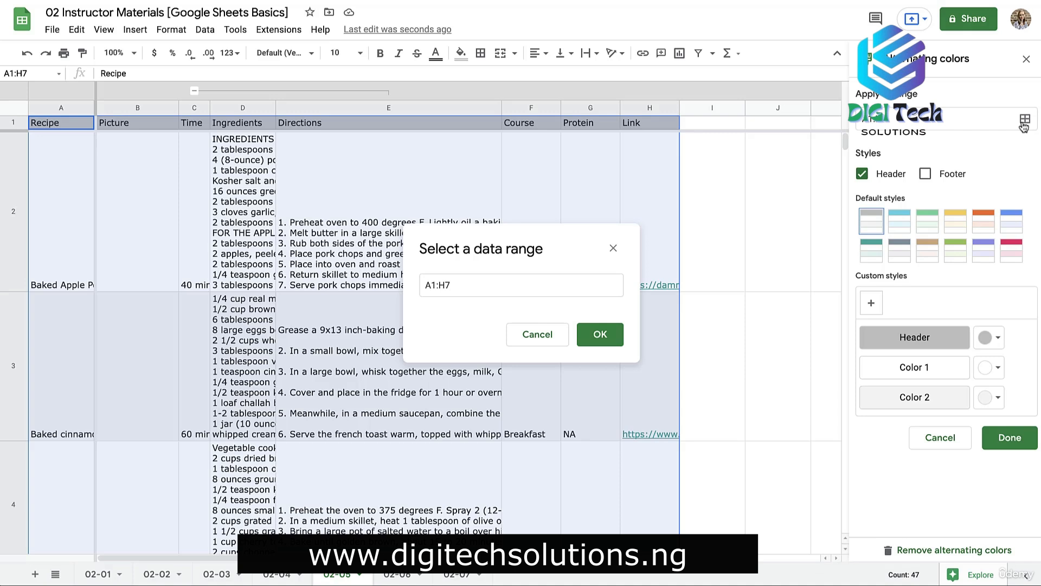
click(471, 281)
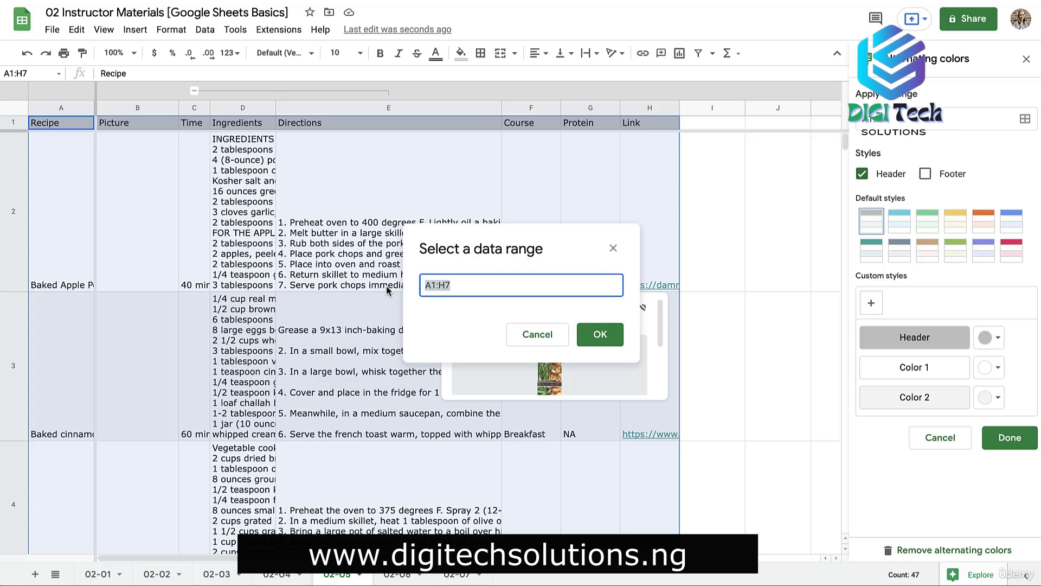
key(BackSpace)
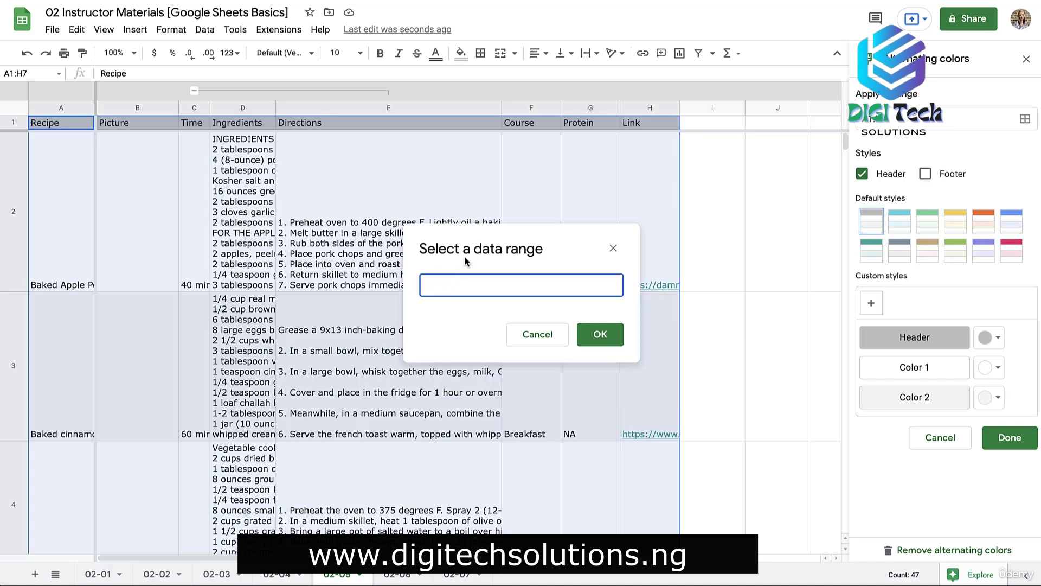
click(13, 112)
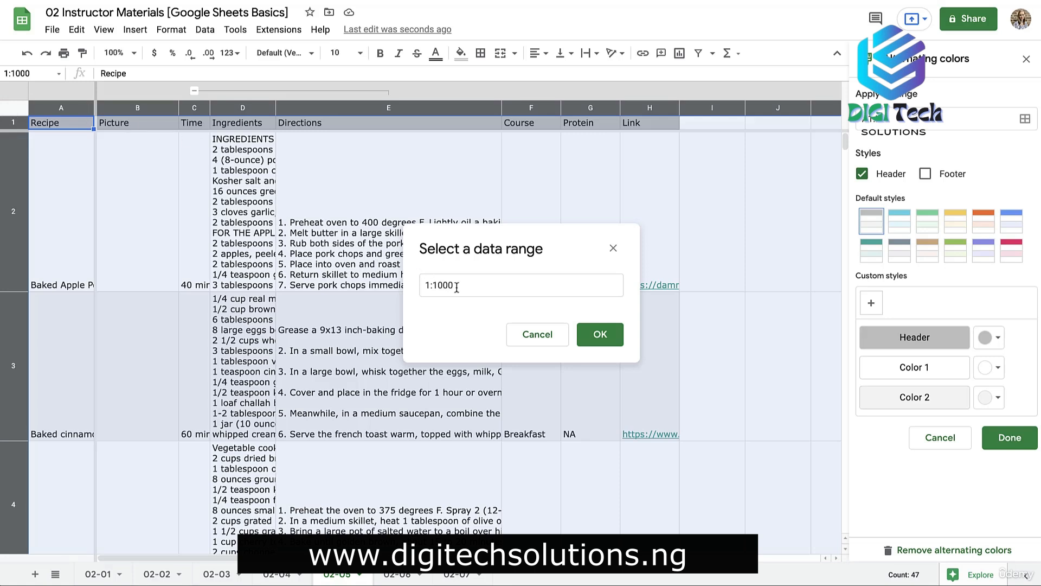
- Try cells B2:E3 as the data range for the alternating colours
drag(455, 285, 402, 290)
key(BackSpace)
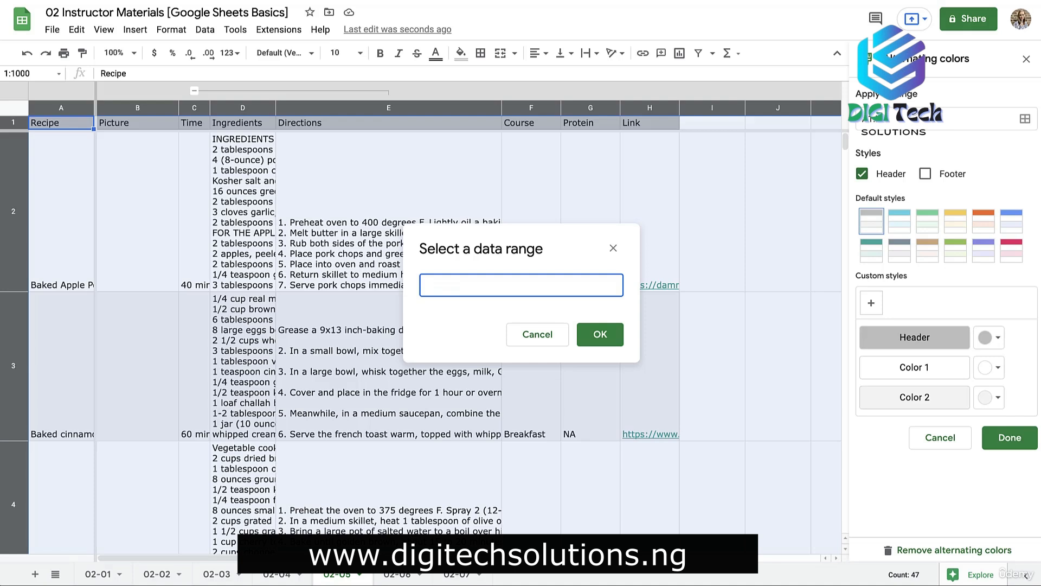
drag(135, 244, 291, 367)
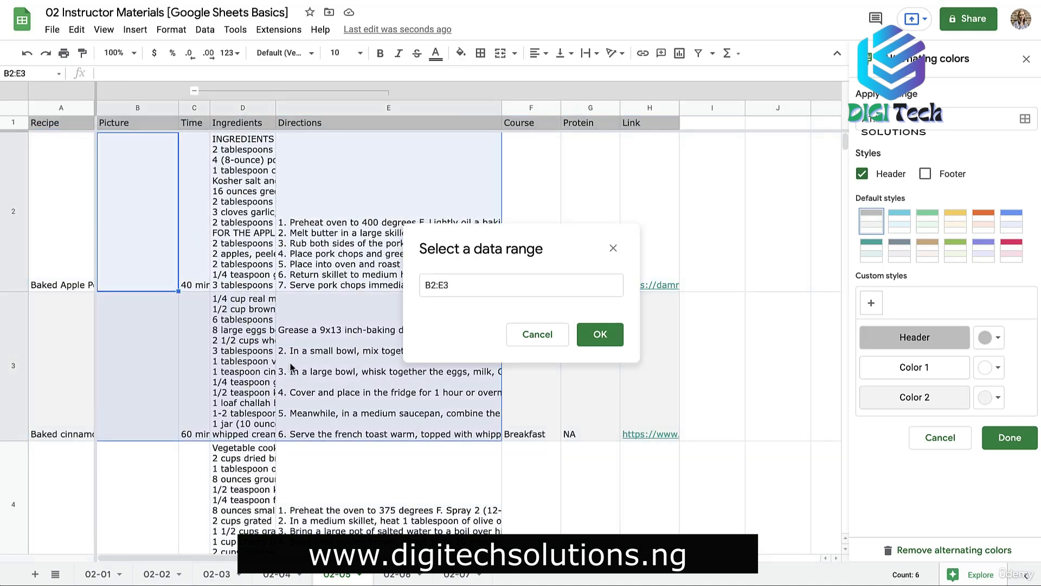
- Replace the alternating colours data range with the entire sheet, 1:1000, and accept it
click(456, 285)
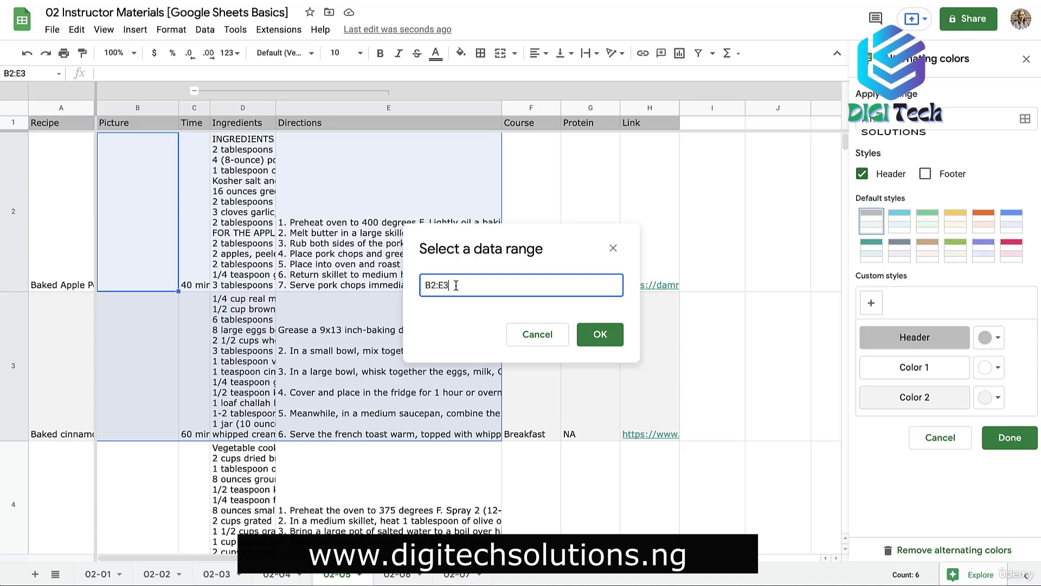
key(BackSpace)
key(BackSpace)
key(BackSpace)
key(BackSpace)
key(BackSpace)
click(13, 112)
click(597, 333)
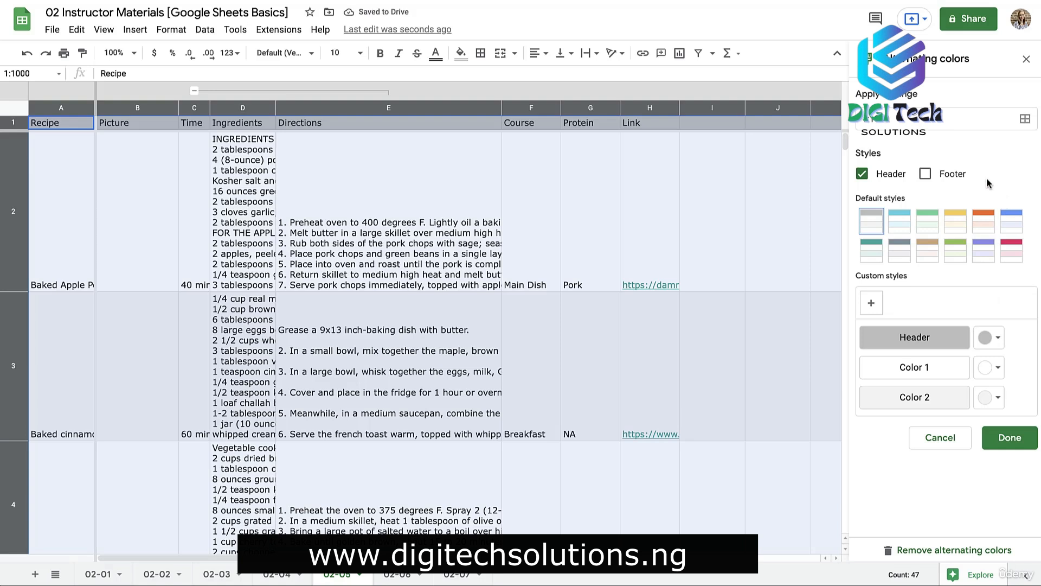
- Compare the blue, green and yellow default alternating-colour styles and apply the teal one to the sheet
click(904, 223)
click(872, 221)
click(901, 216)
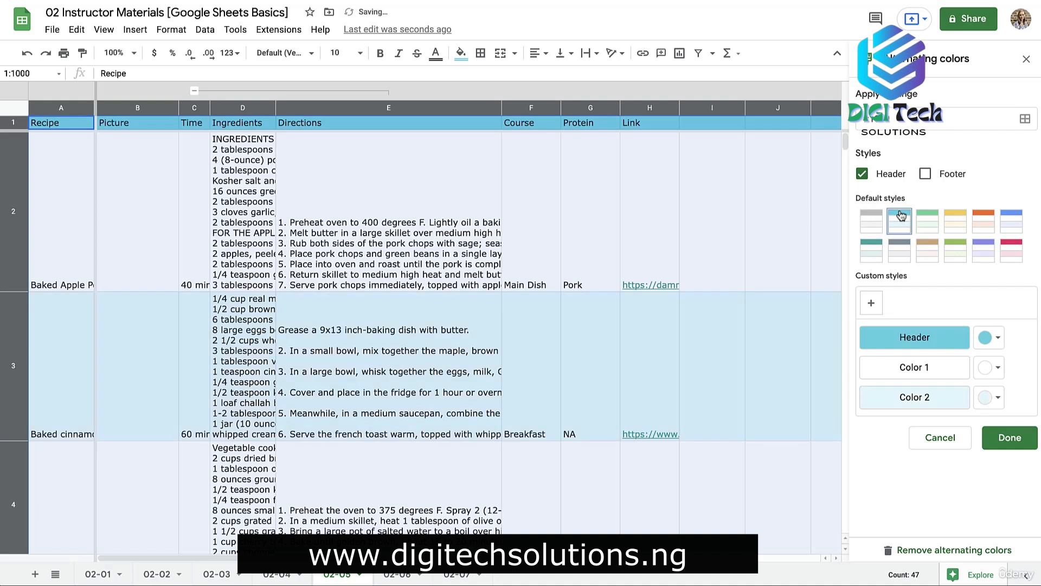
click(928, 229)
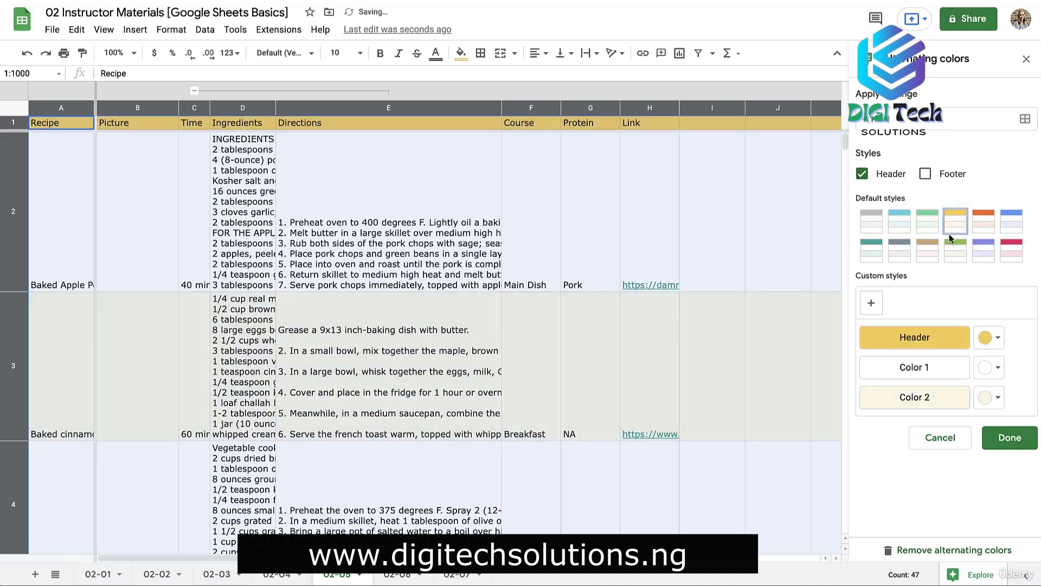
click(877, 254)
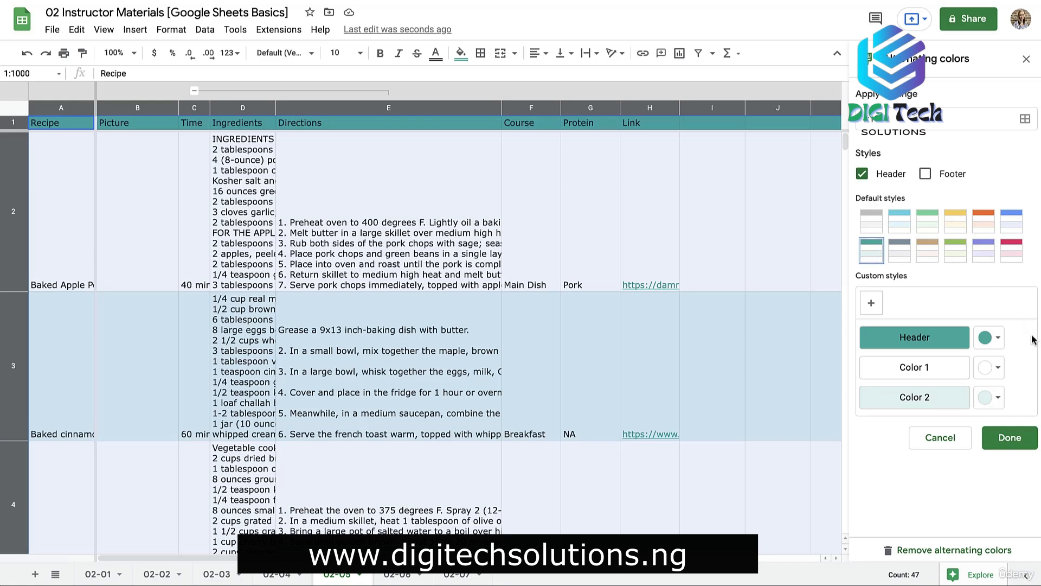
- Give Color 2 of the alternating colours a slightly greyer custom tint of its pale teal
click(999, 398)
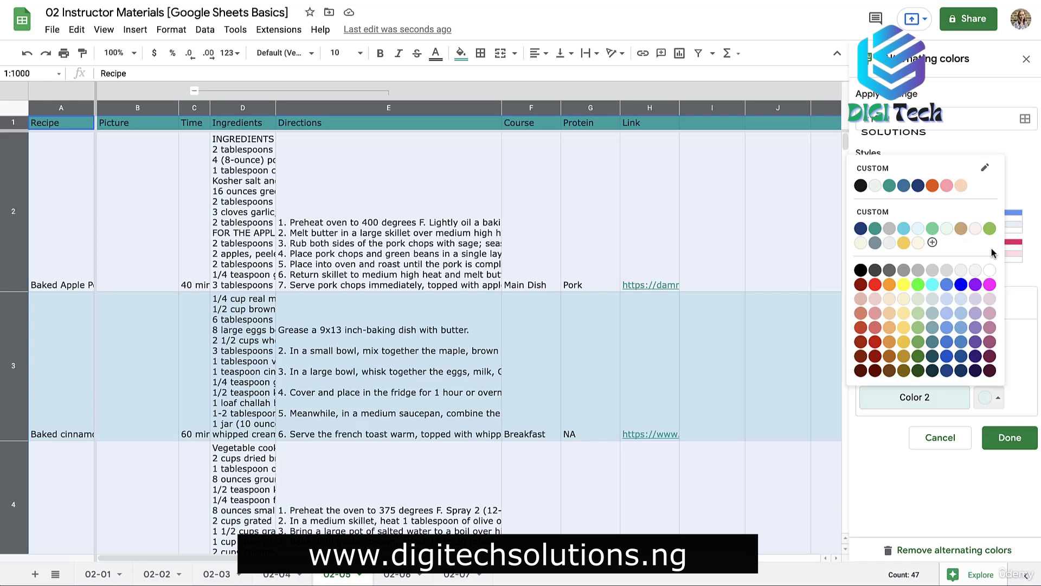
click(933, 244)
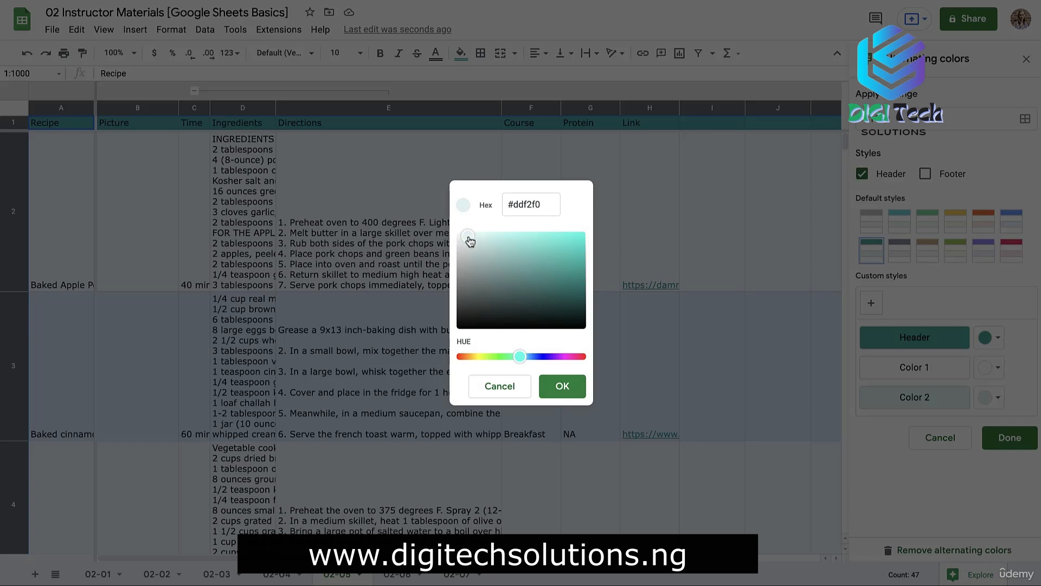
drag(470, 241, 464, 239)
click(567, 390)
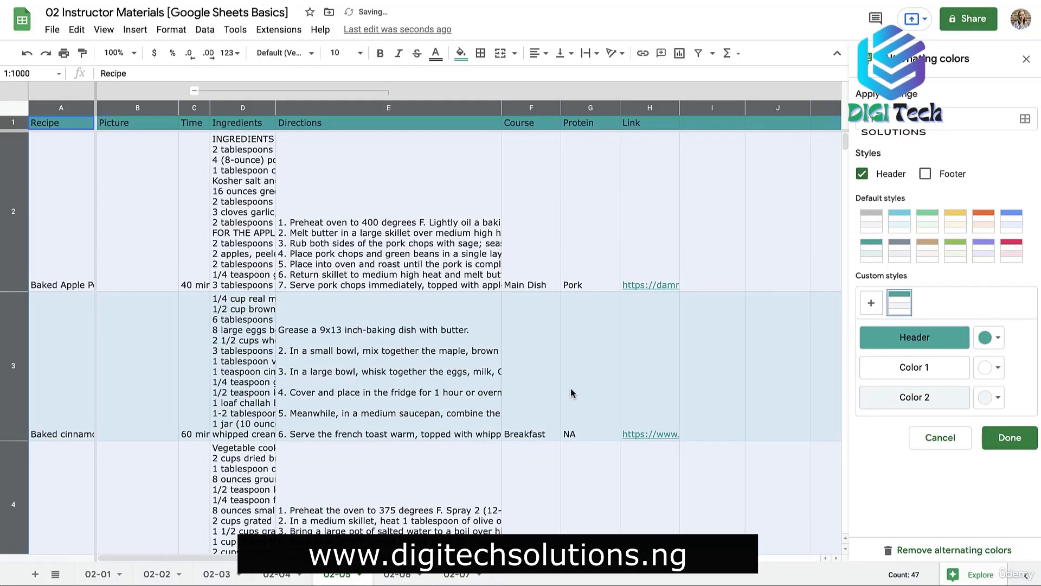
- Set the alternating colours' header to the theme's green, finish the setup and check the banding down the sheet
click(992, 338)
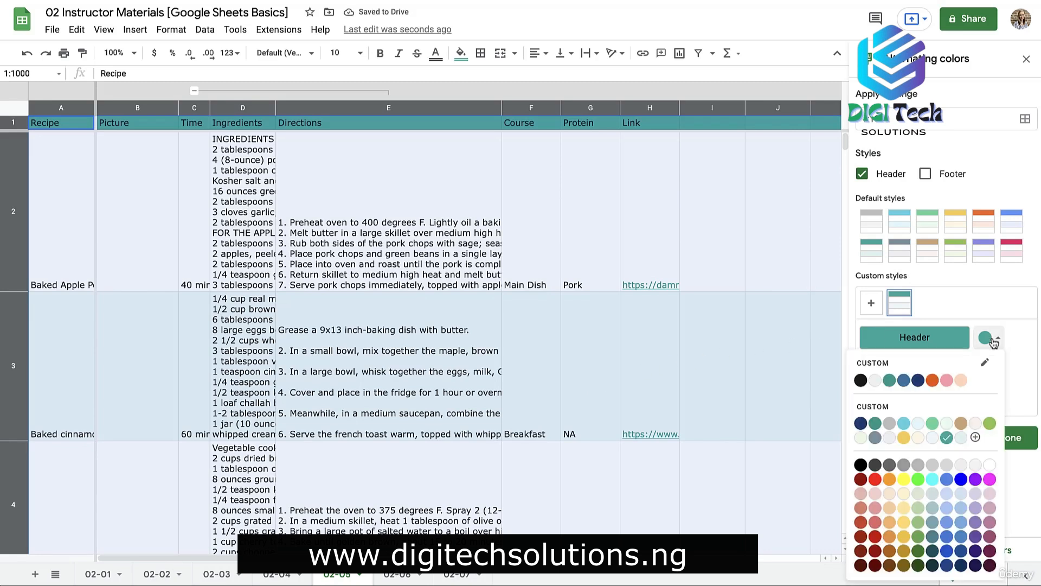
click(890, 381)
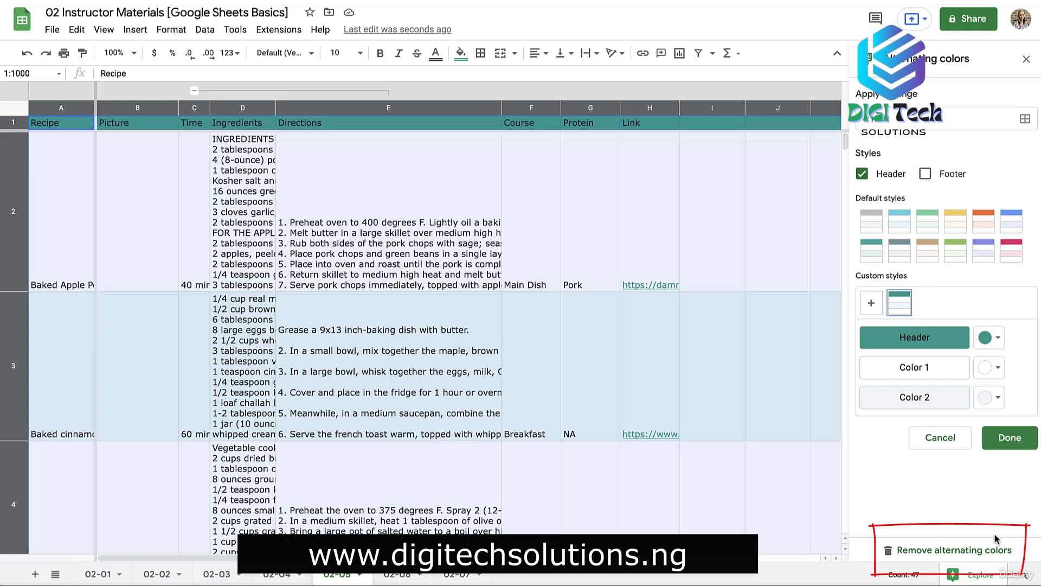
click(1010, 438)
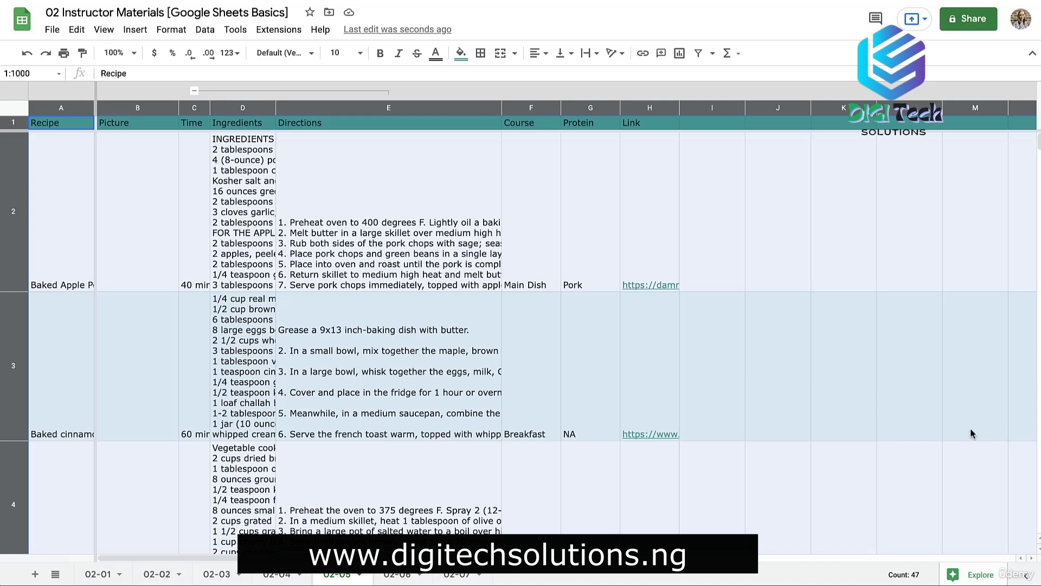
click(851, 421)
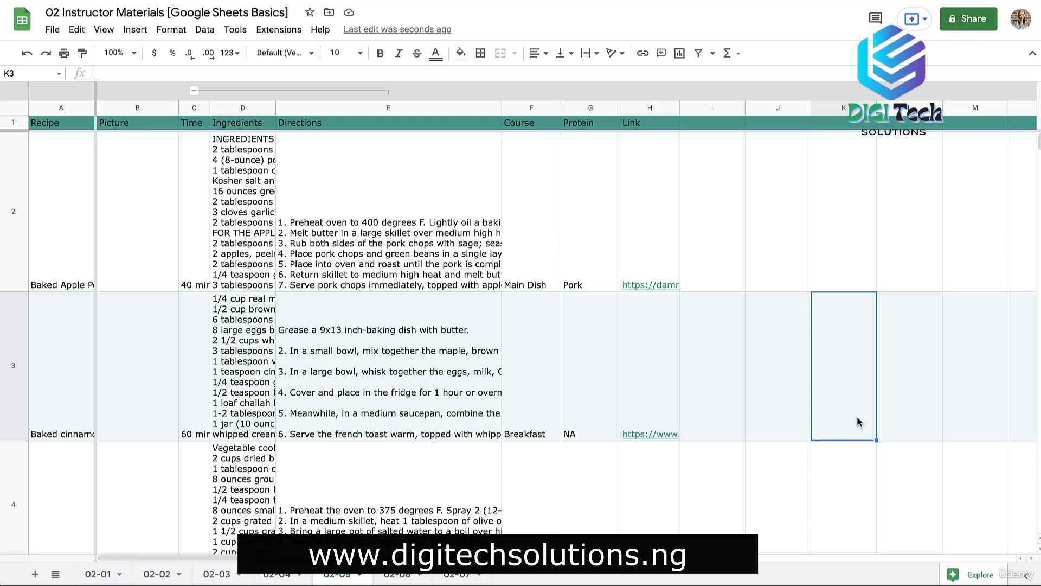
scroll(857, 421, down, 10)
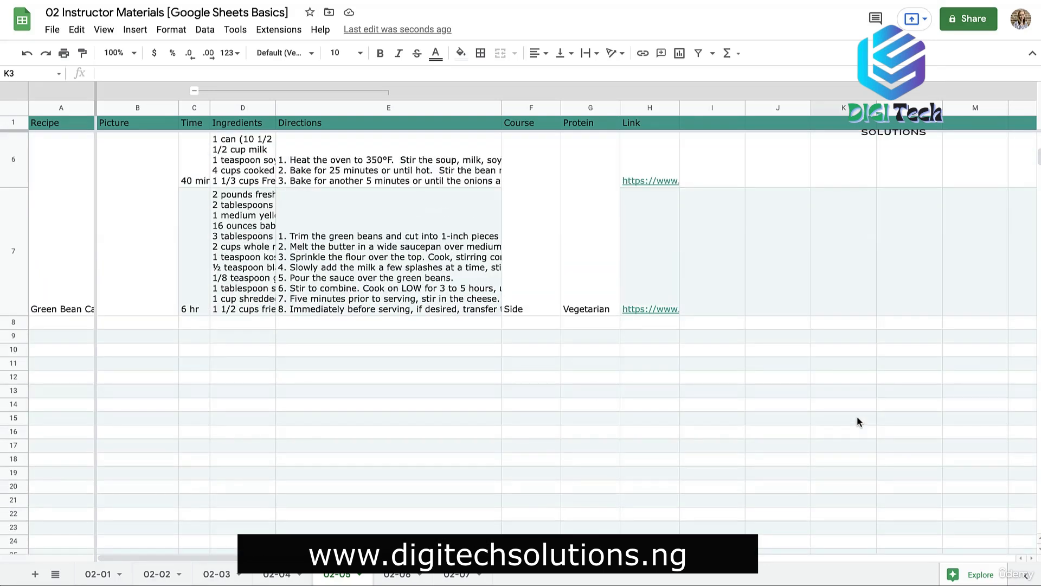
scroll(857, 417, up, 5)
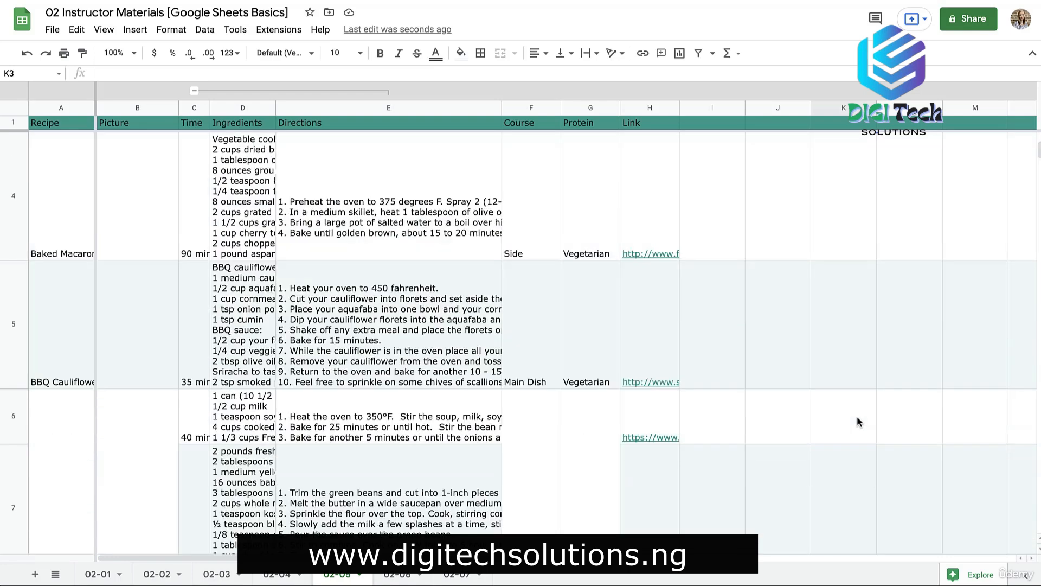
scroll(857, 421, up, 2)
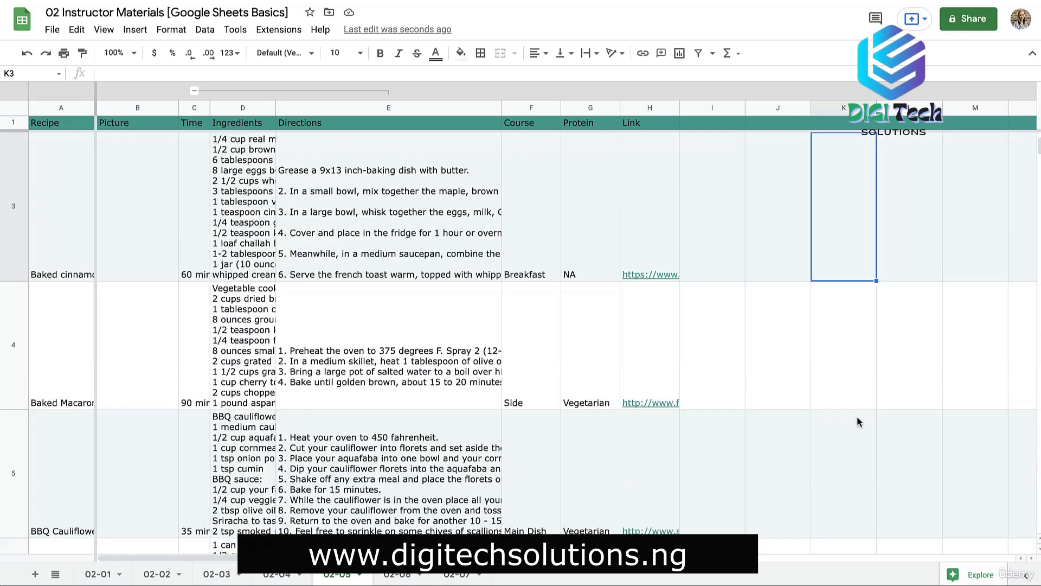
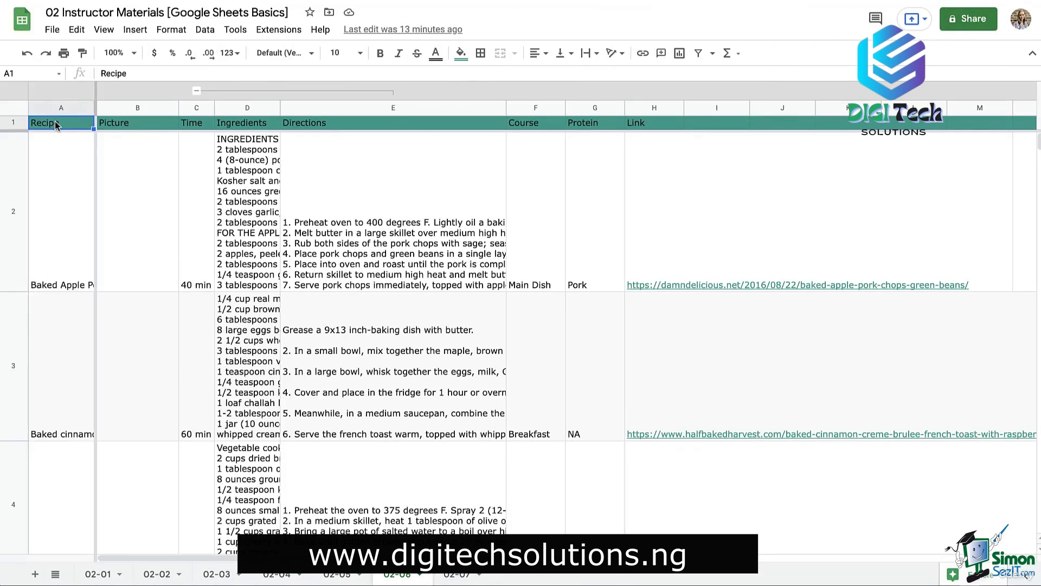
click(172, 30)
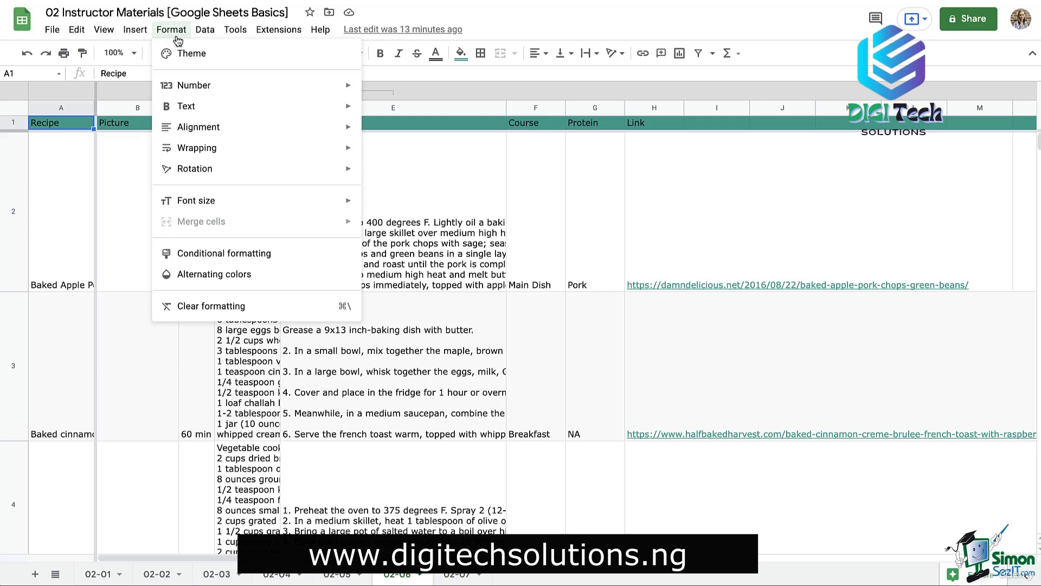
click(177, 38)
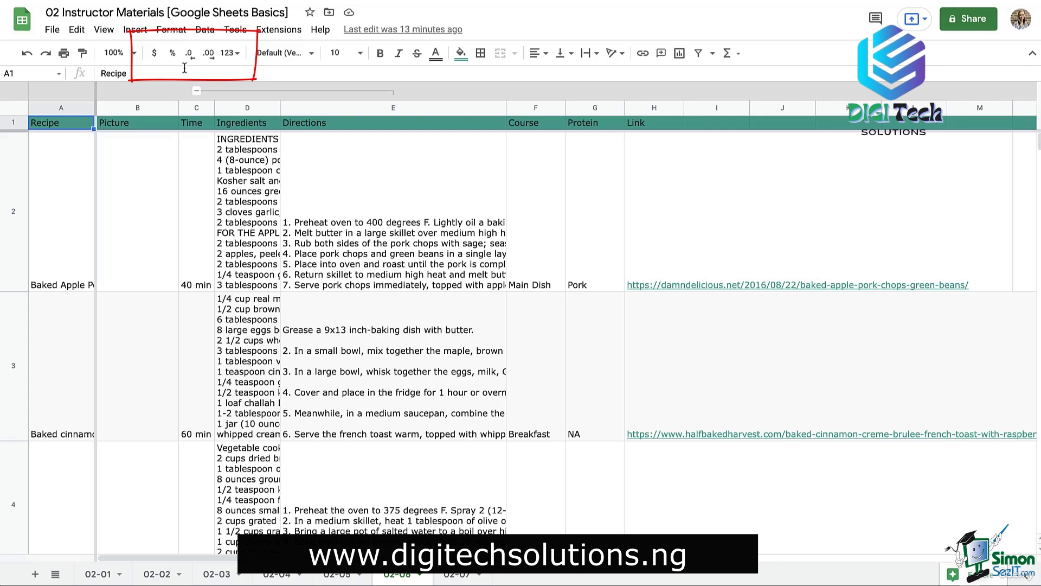
- Add a "Date" heading in I1 and enter 1/1/22, 5/16/20 and 4/3/19 in the cells below it
click(719, 127)
text(Date)
key(Return)
text(1/1/22)
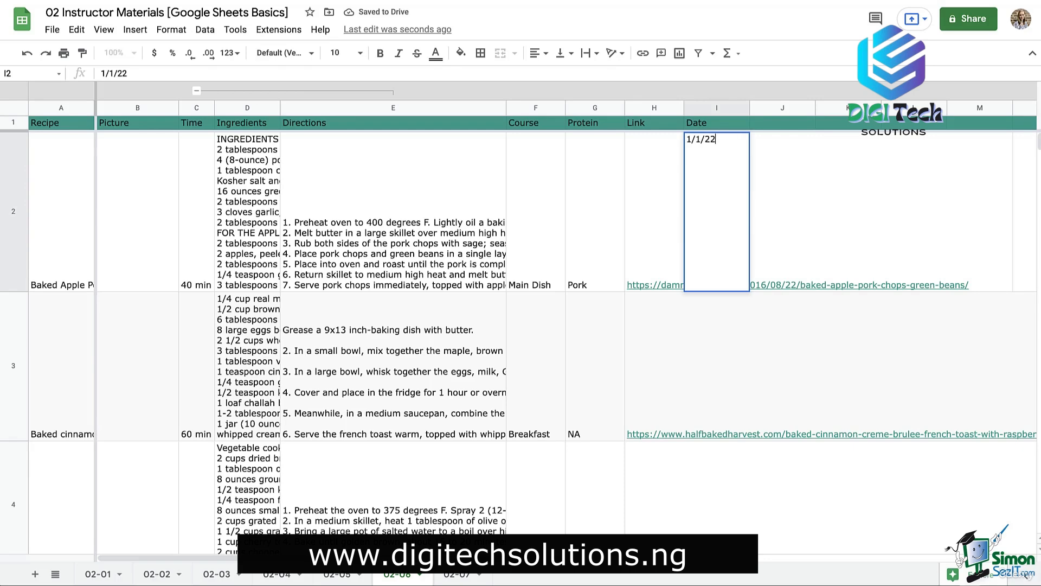
key(Return)
text(5/16/20)
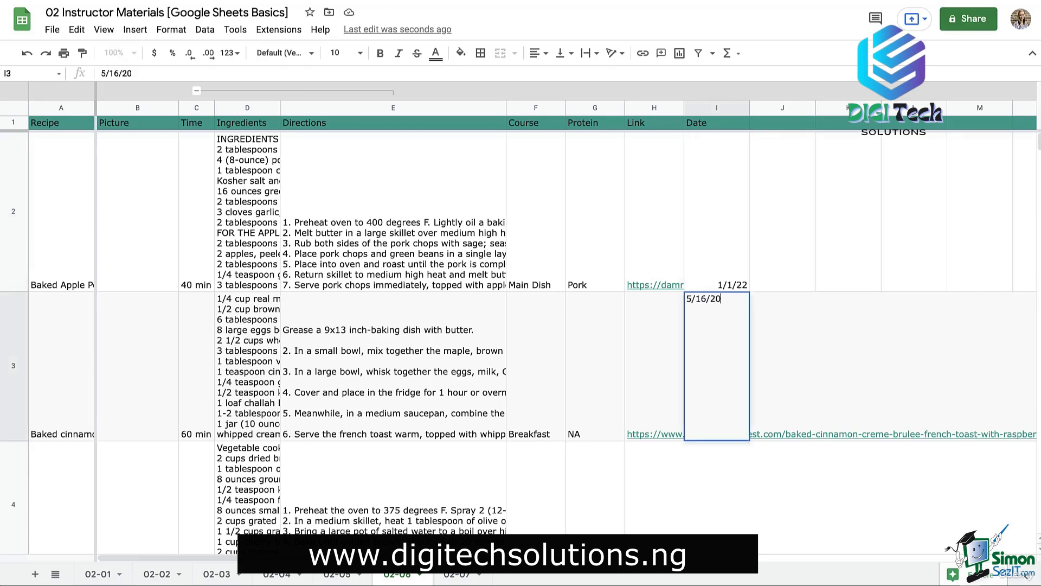
key(Return)
text(4/3/)
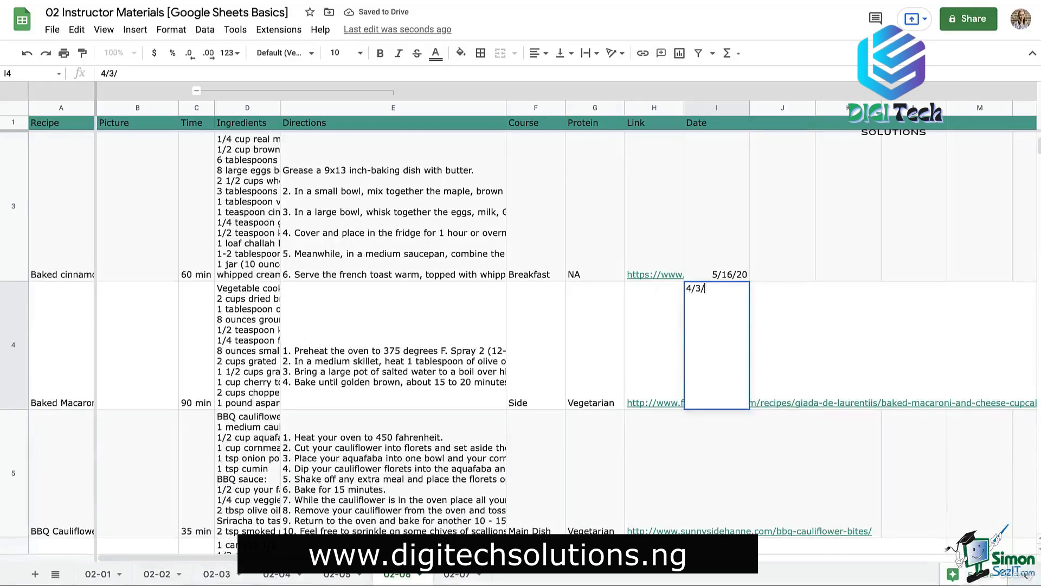
text(19)
key(Return)
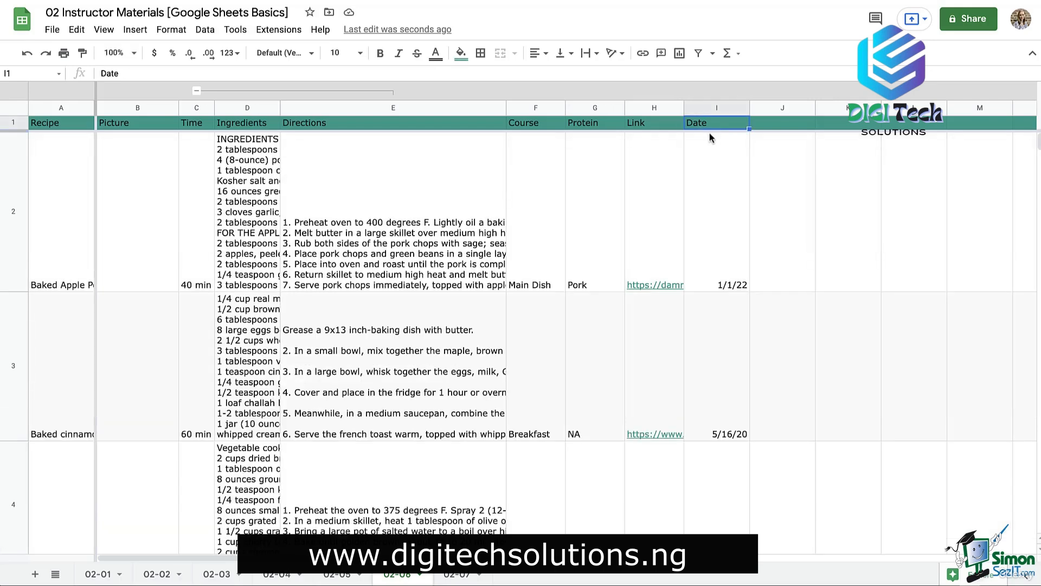
- Apply the Date number format to the whole Date column and open its custom date and time formats
drag(721, 172, 731, 377)
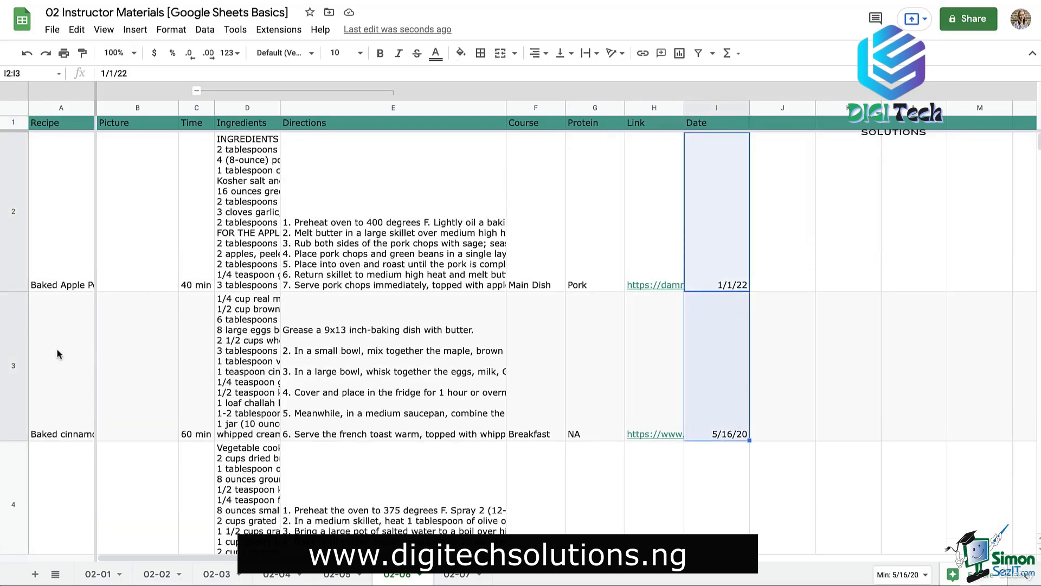
click(15, 367)
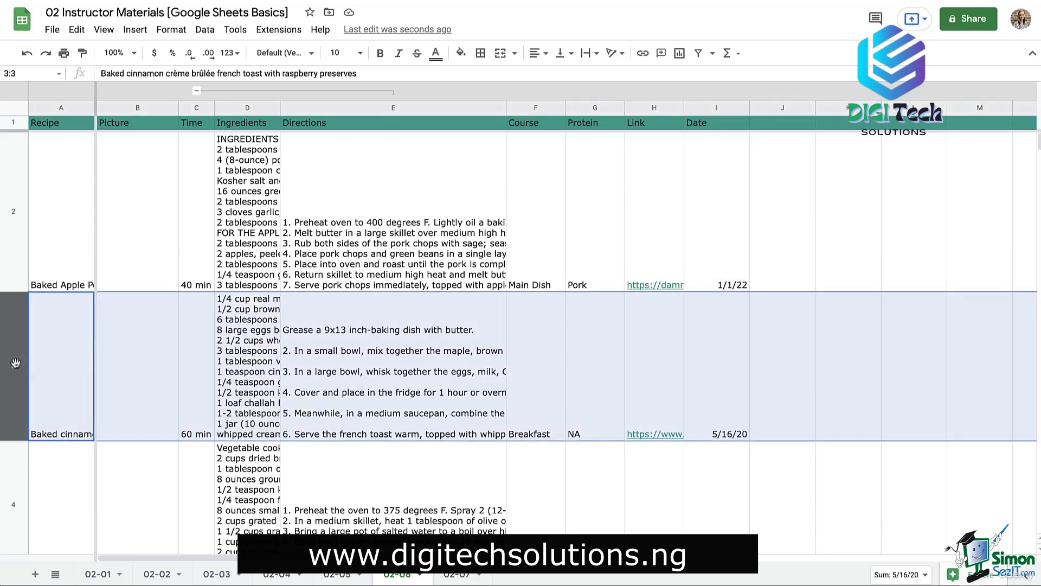
click(714, 109)
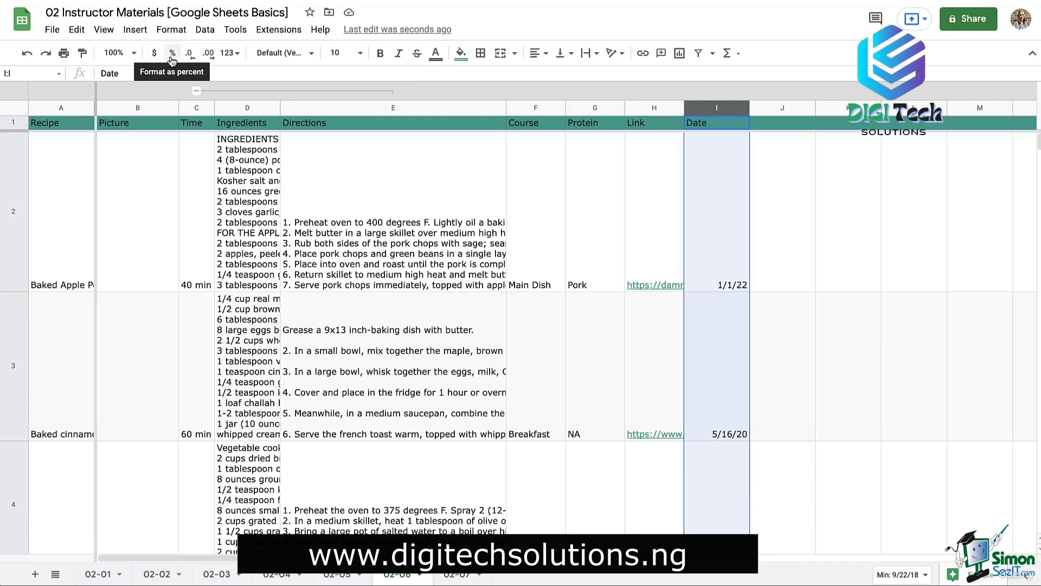
click(225, 63)
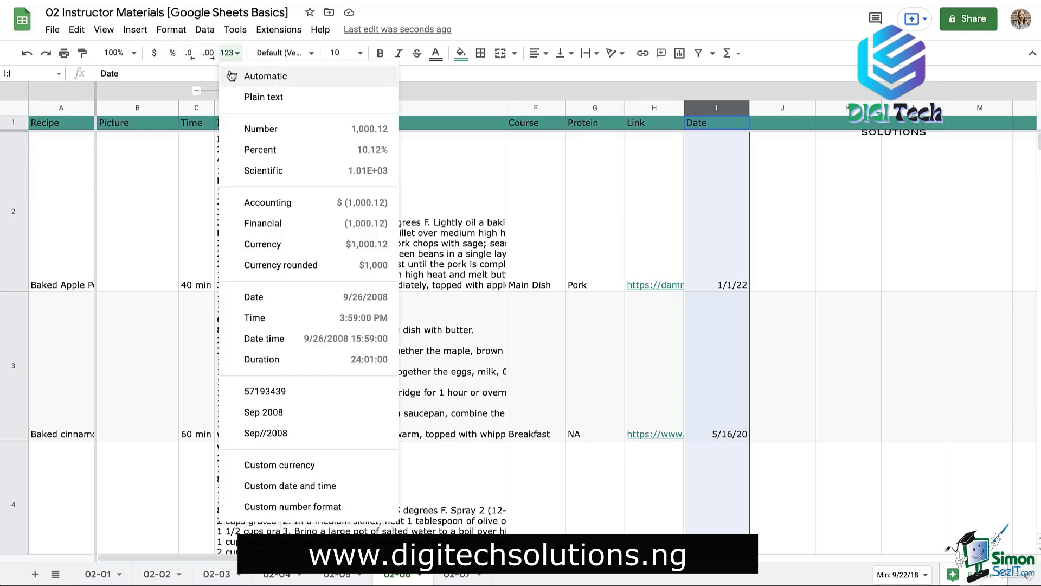
click(321, 298)
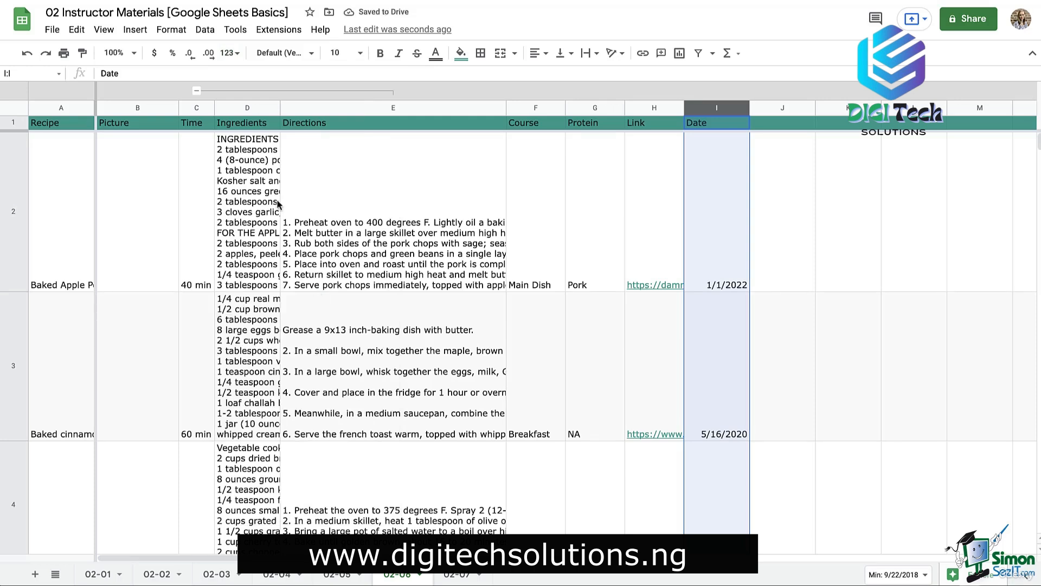
click(237, 56)
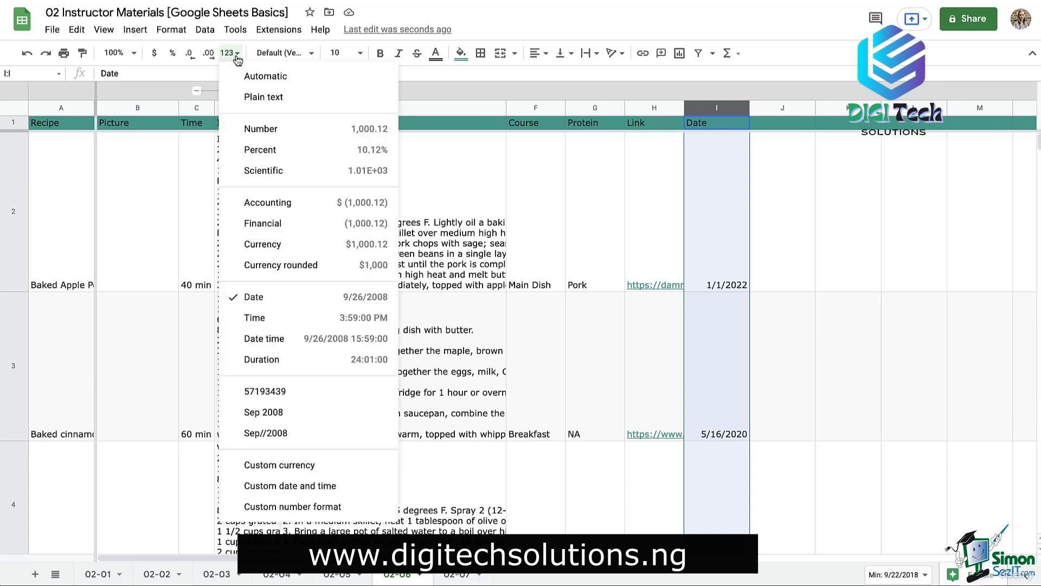
click(344, 489)
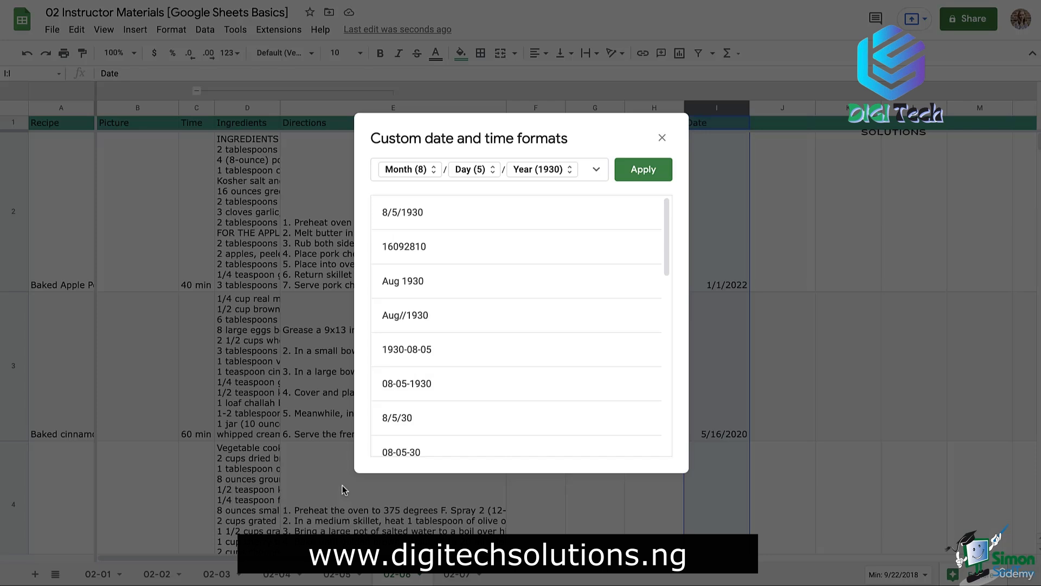
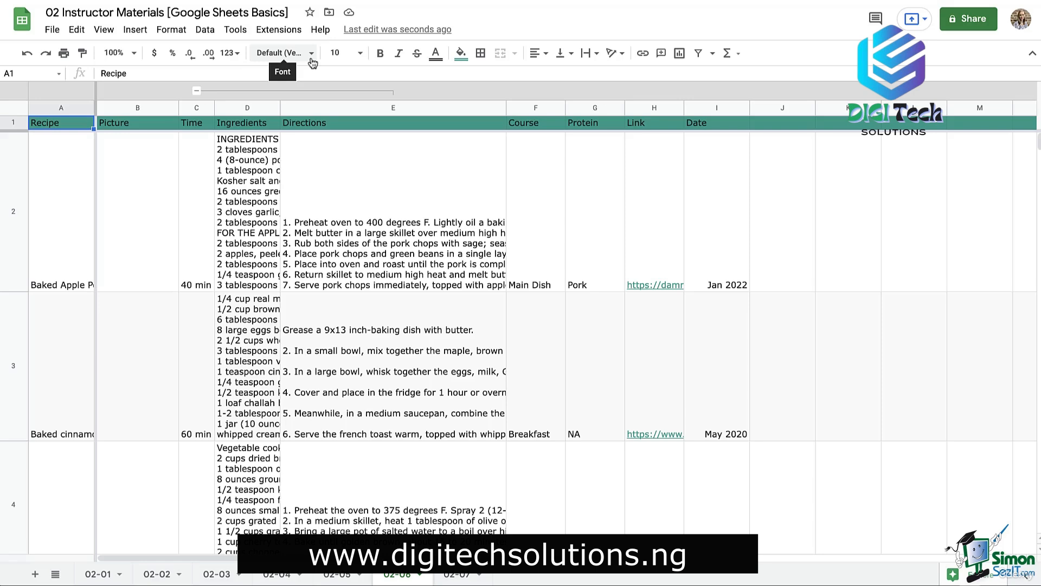
- Look at the font choices in the theme customization and close the theme settings
click(171, 29)
click(184, 49)
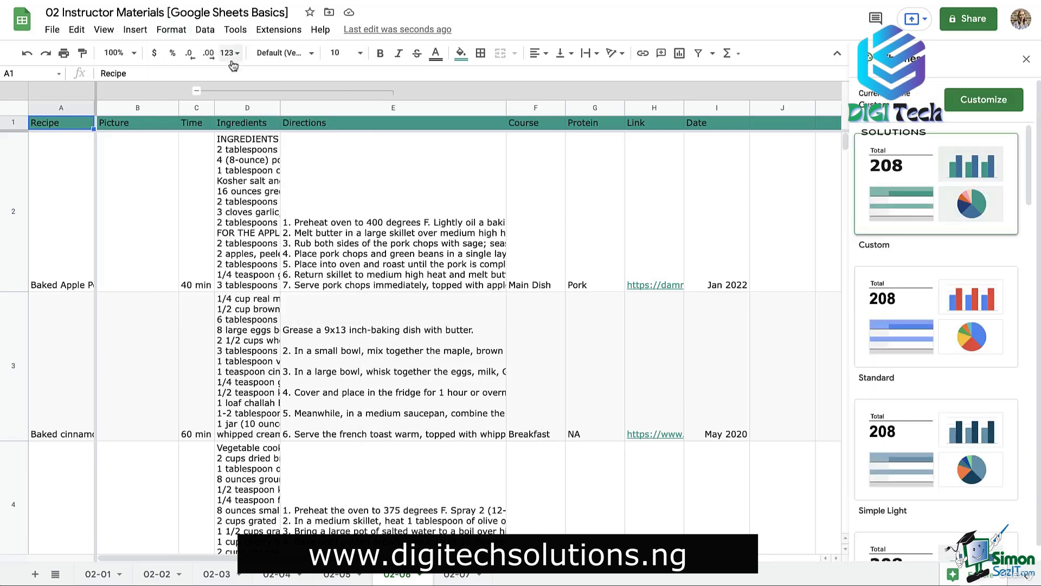
click(968, 101)
click(999, 291)
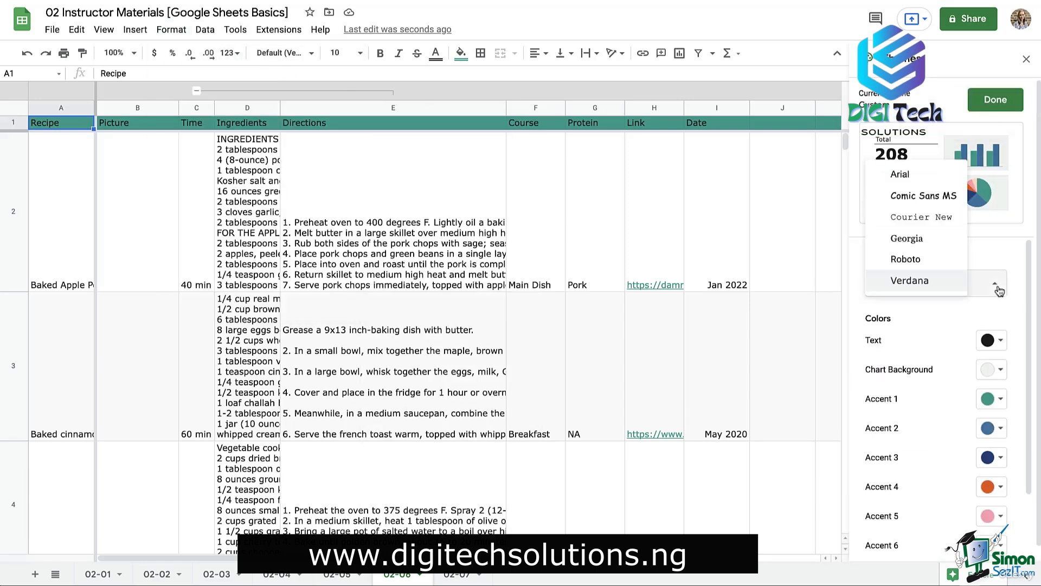
click(998, 290)
click(1026, 59)
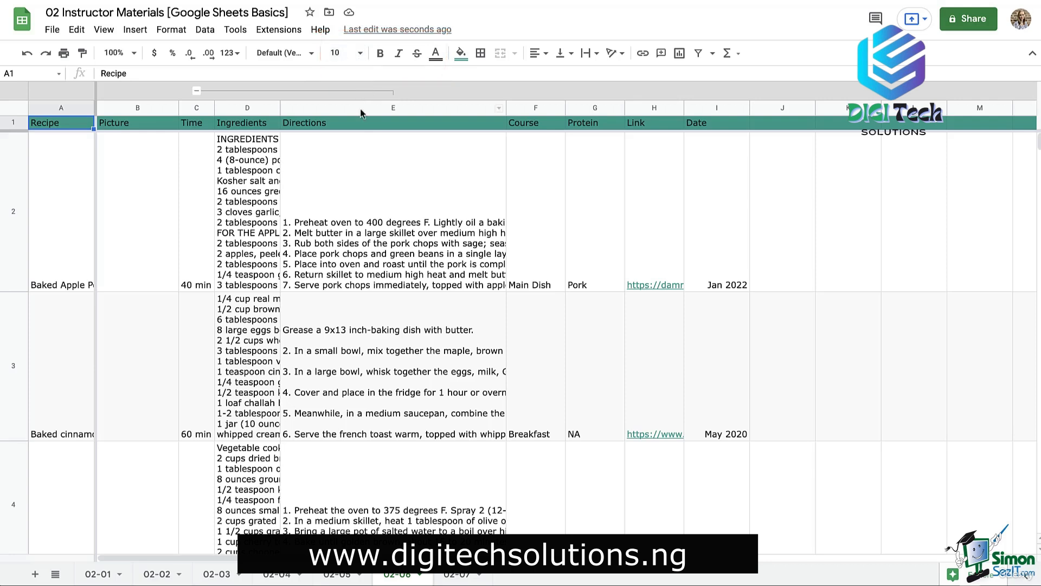
- Set the header row's font size to 12 and make its text bold
click(11, 125)
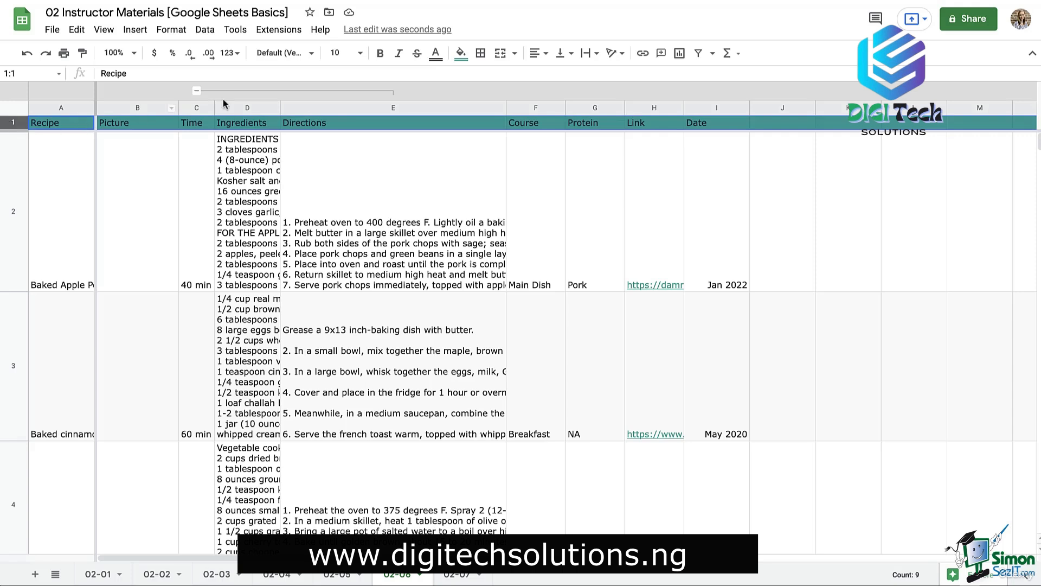
click(339, 53)
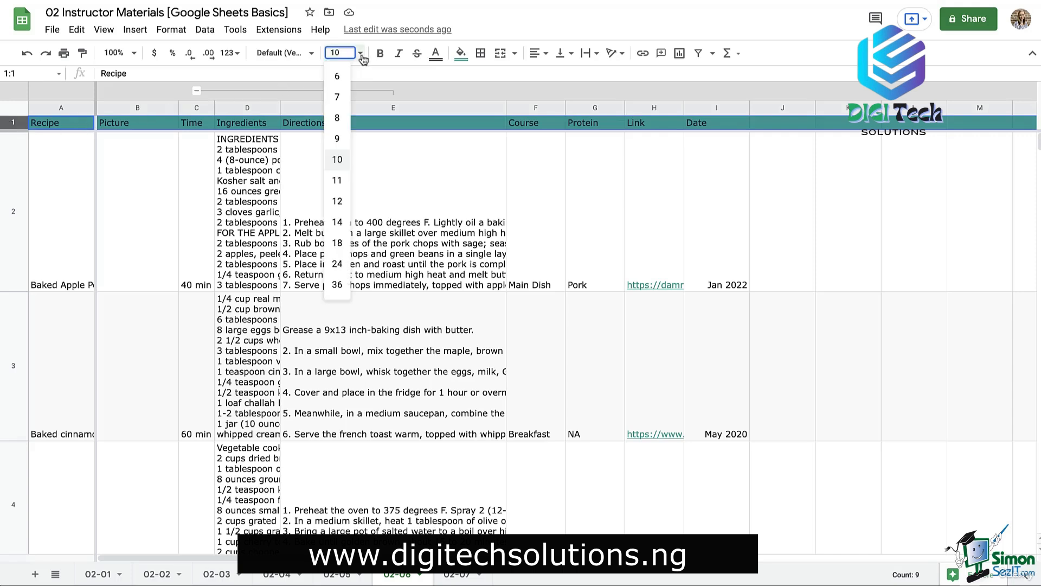
click(338, 201)
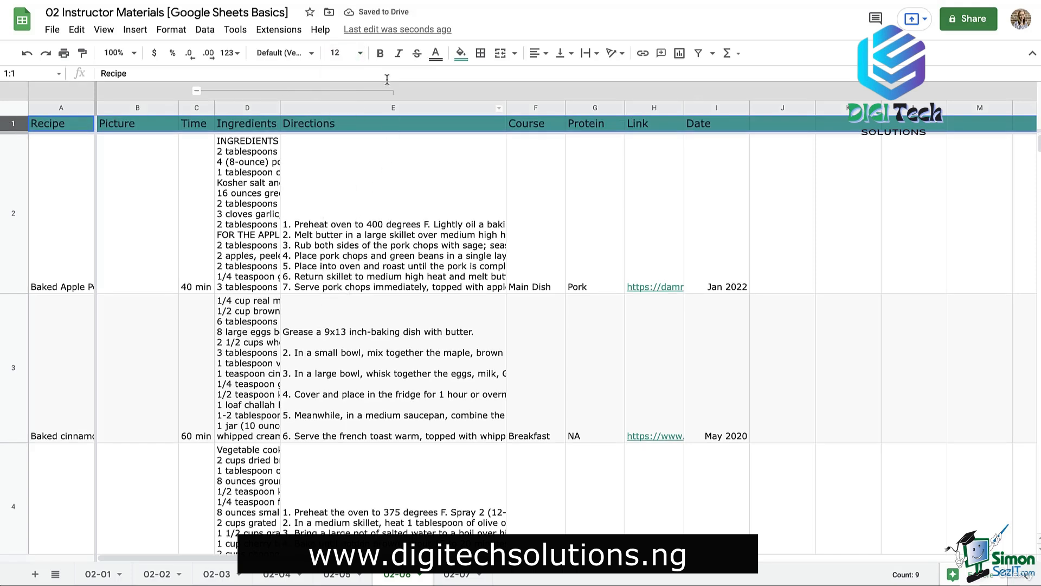
click(381, 55)
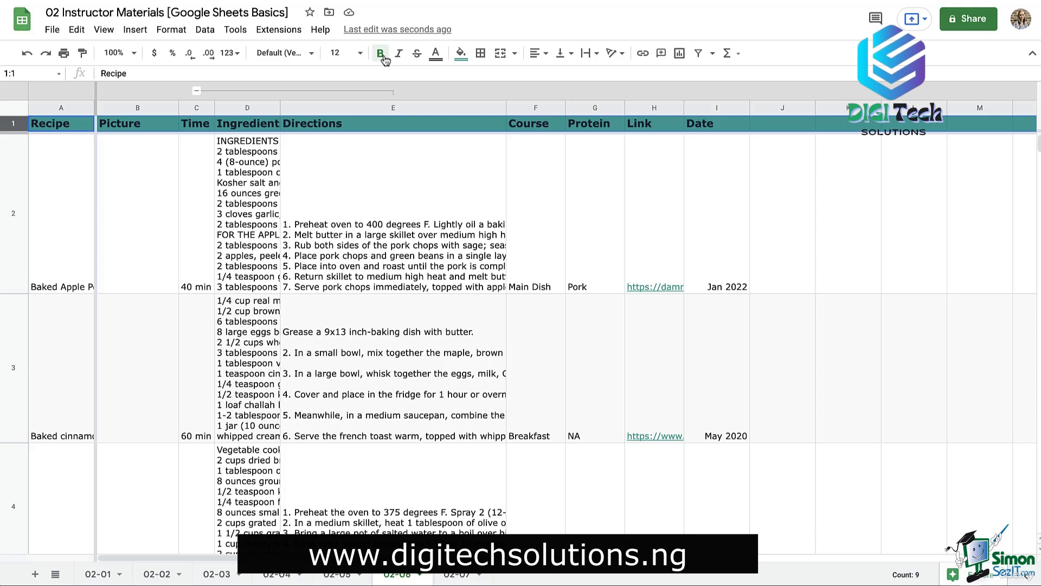
- Change the text colour of the entire header row to white
click(435, 54)
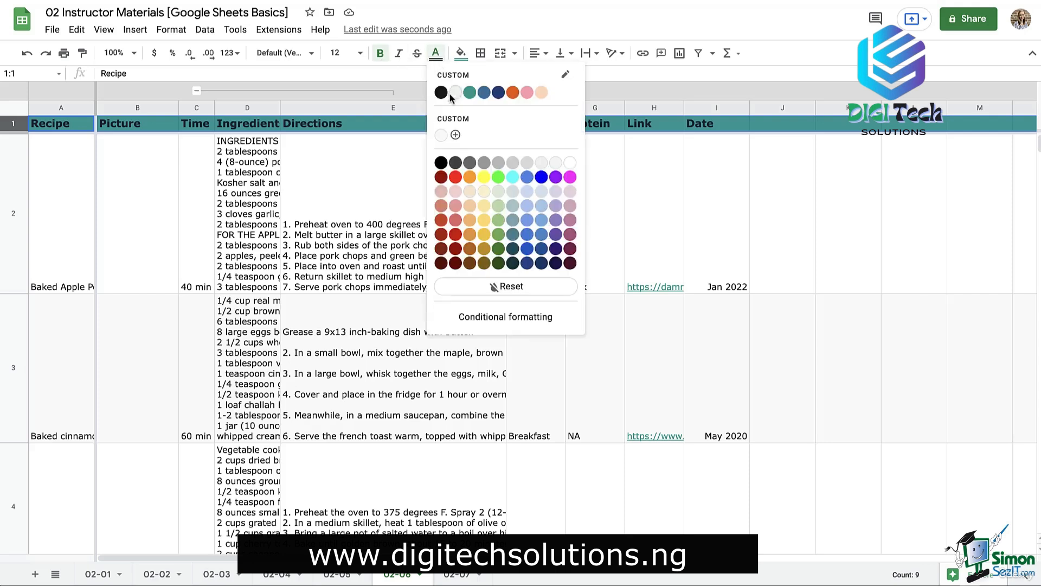
click(442, 137)
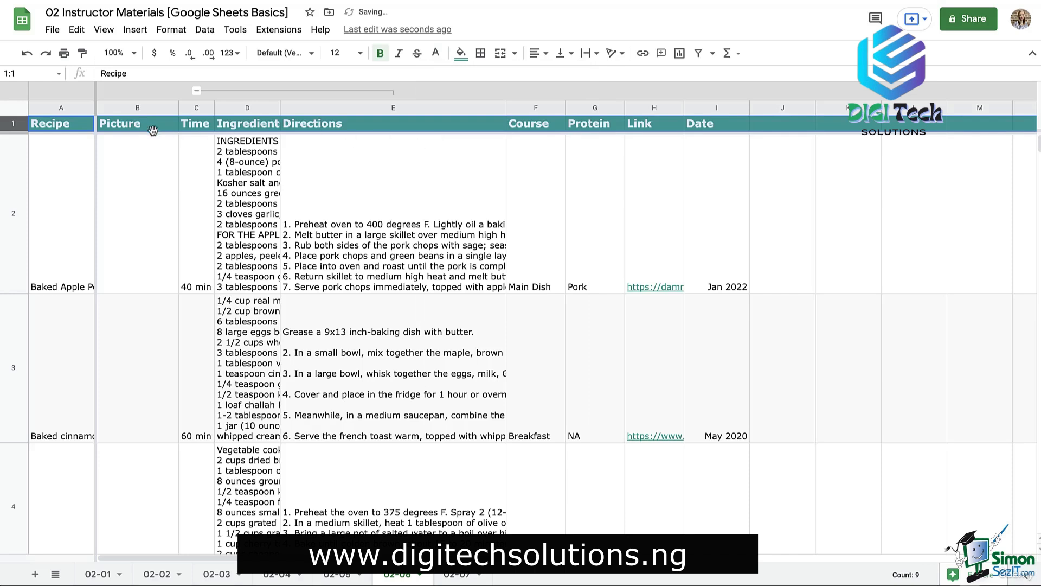
click(61, 129)
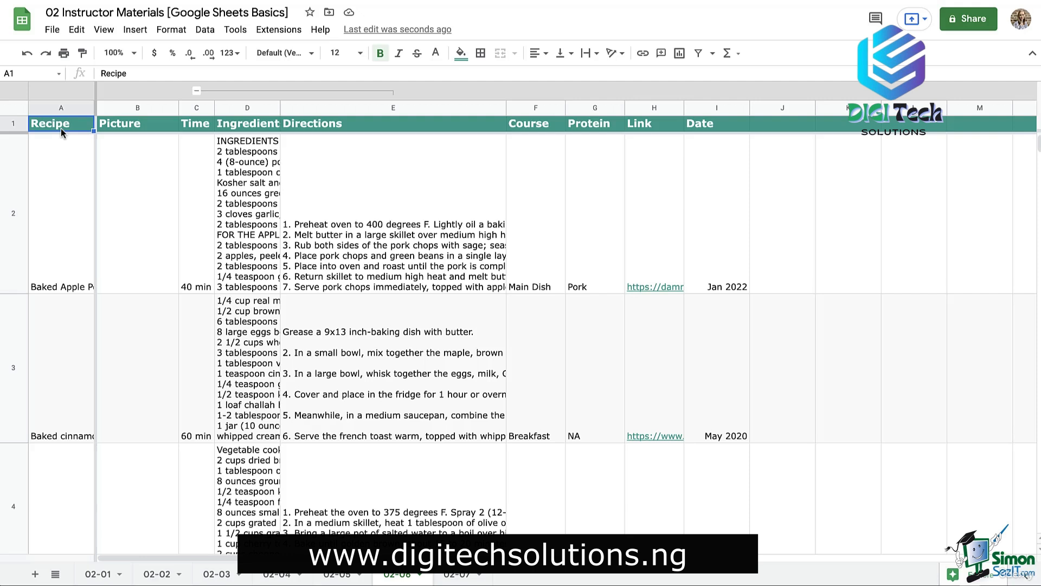
key(shift+space)
click(436, 53)
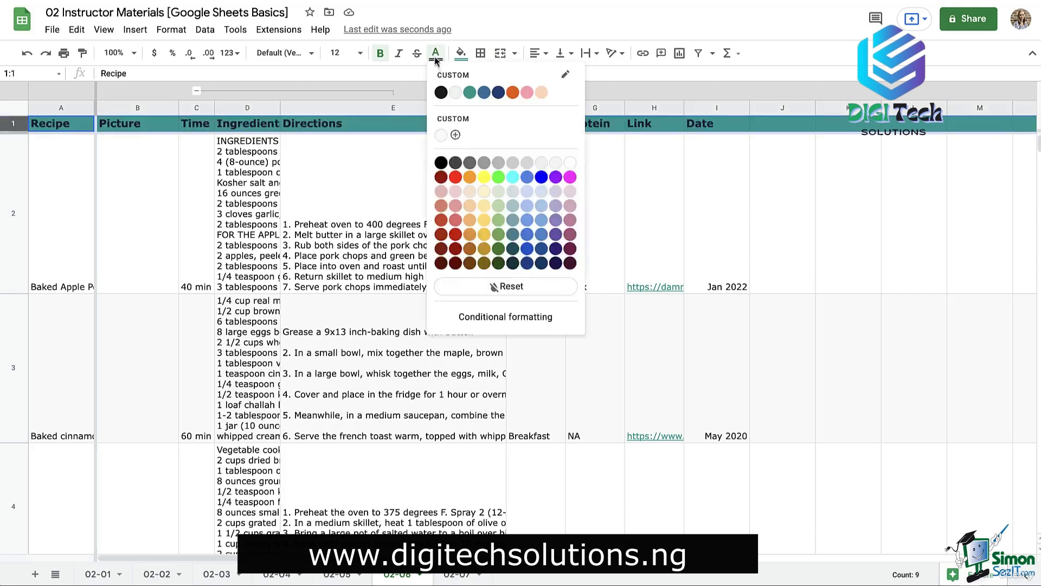
click(455, 92)
click(61, 129)
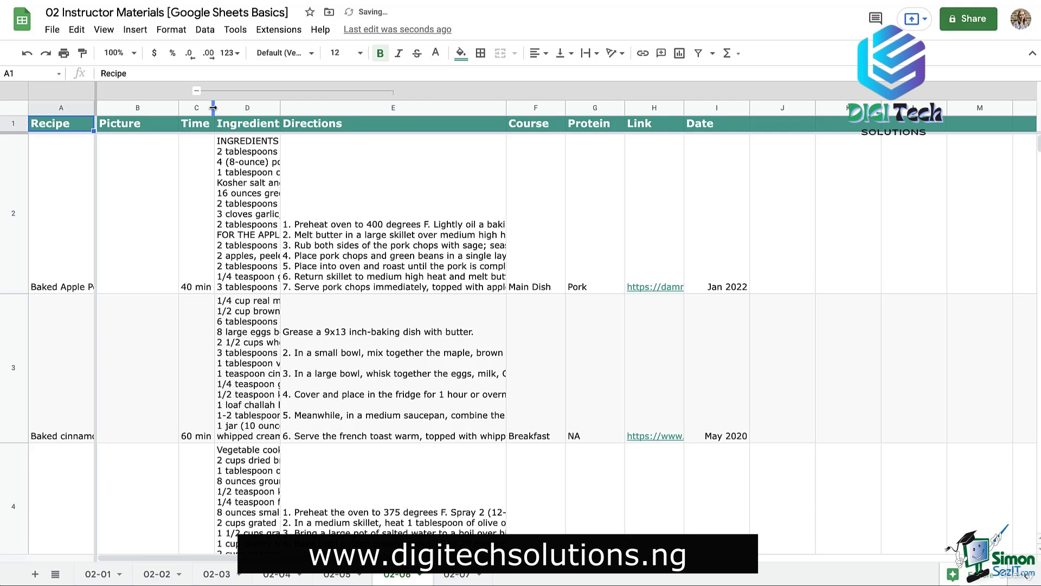
- Widen the Ingredients and Recipe columns, and narrow the Course, Protein and Date columns to suit their contents
drag(280, 108, 297, 111)
drag(581, 110, 624, 110)
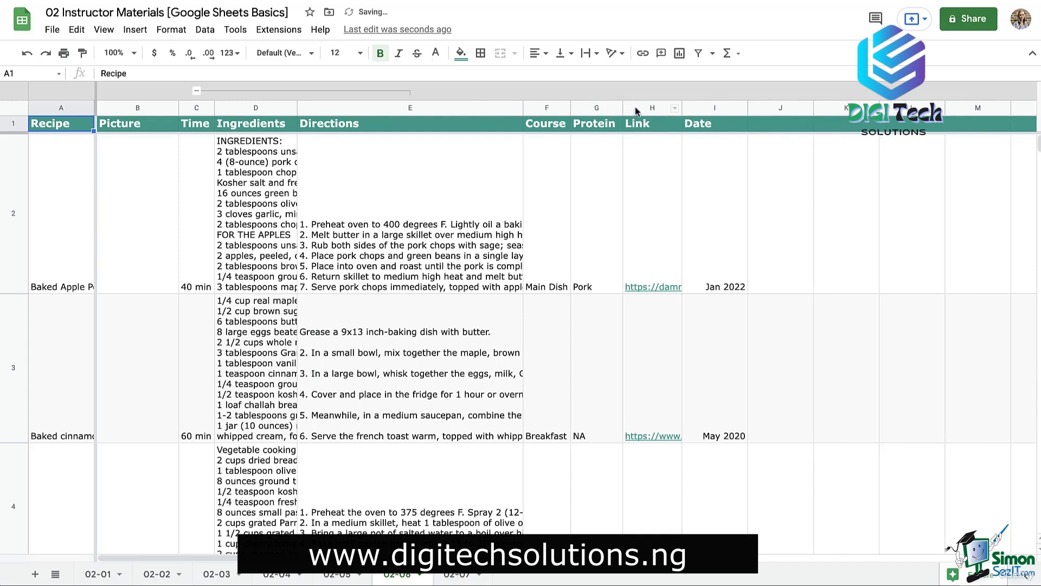
drag(747, 109, 731, 110)
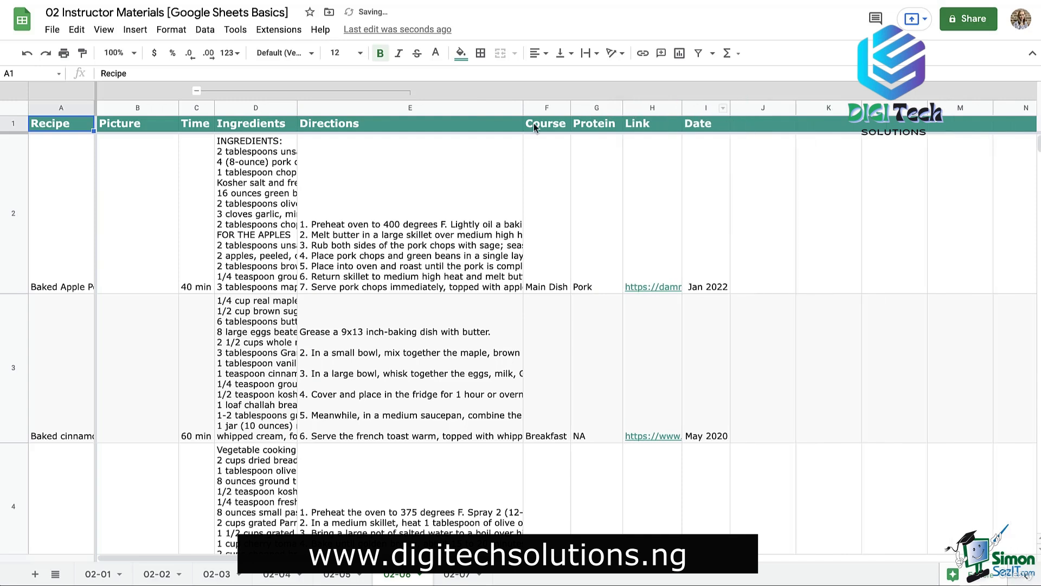
drag(98, 112, 124, 113)
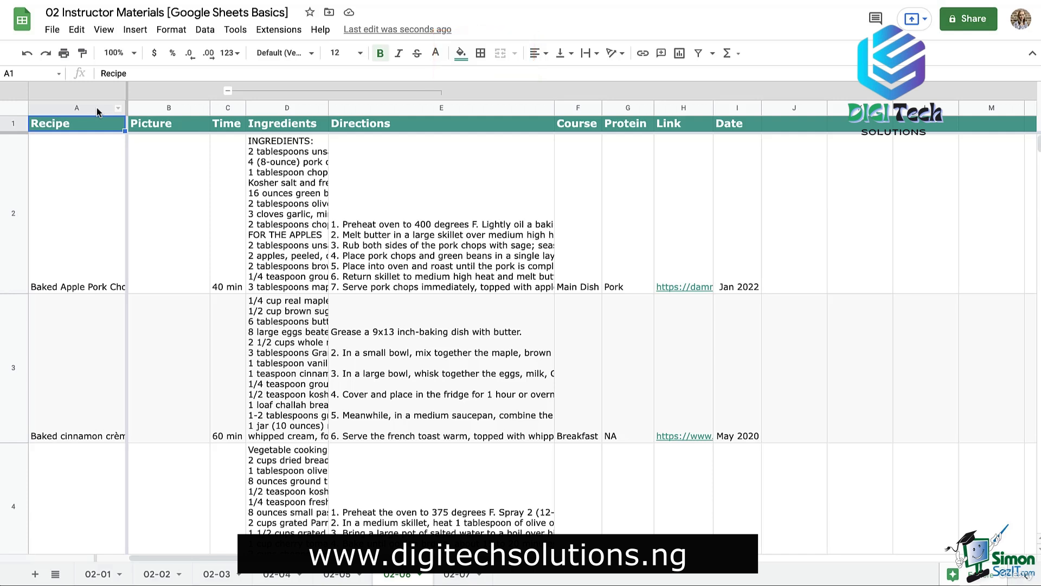
- Fill the whole Recipe column with the theme's teal colour to match the header row
click(96, 108)
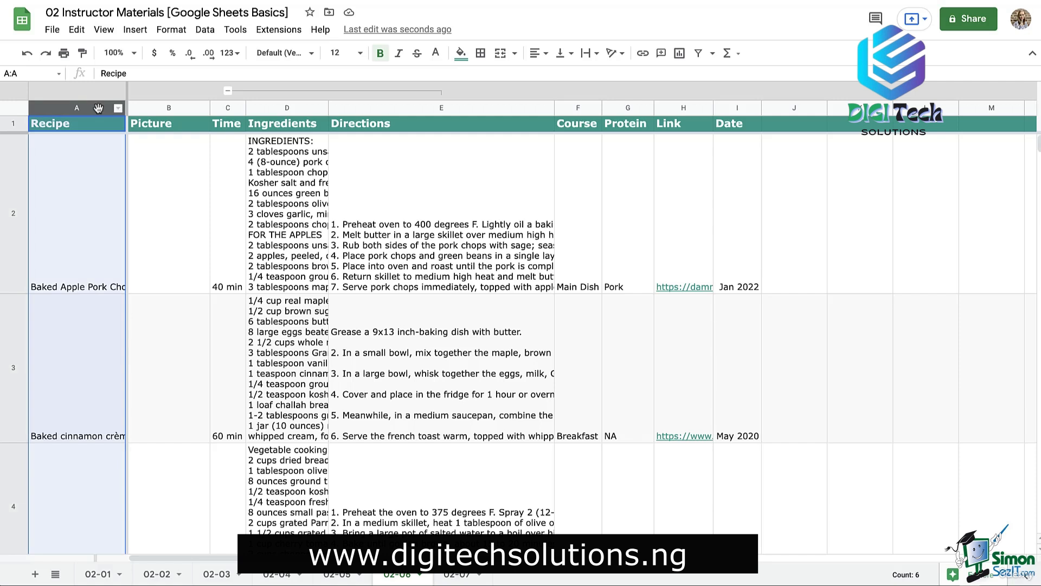
click(462, 54)
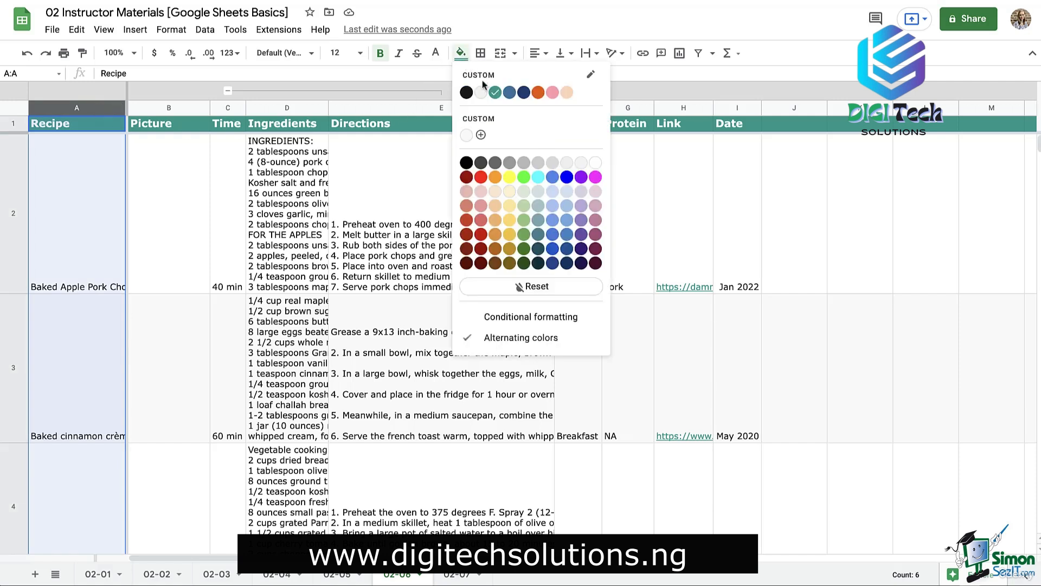
click(495, 92)
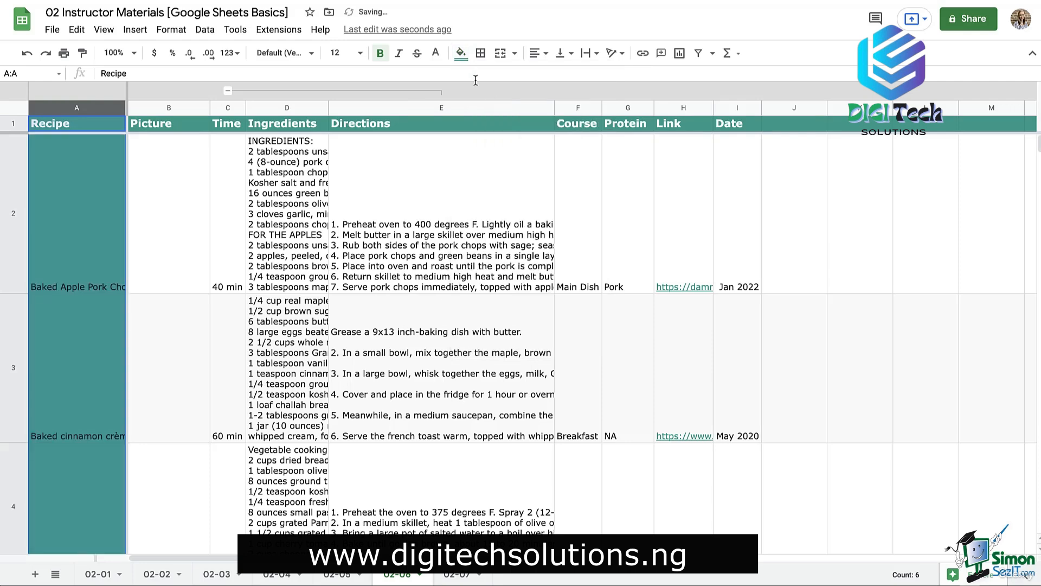
click(461, 56)
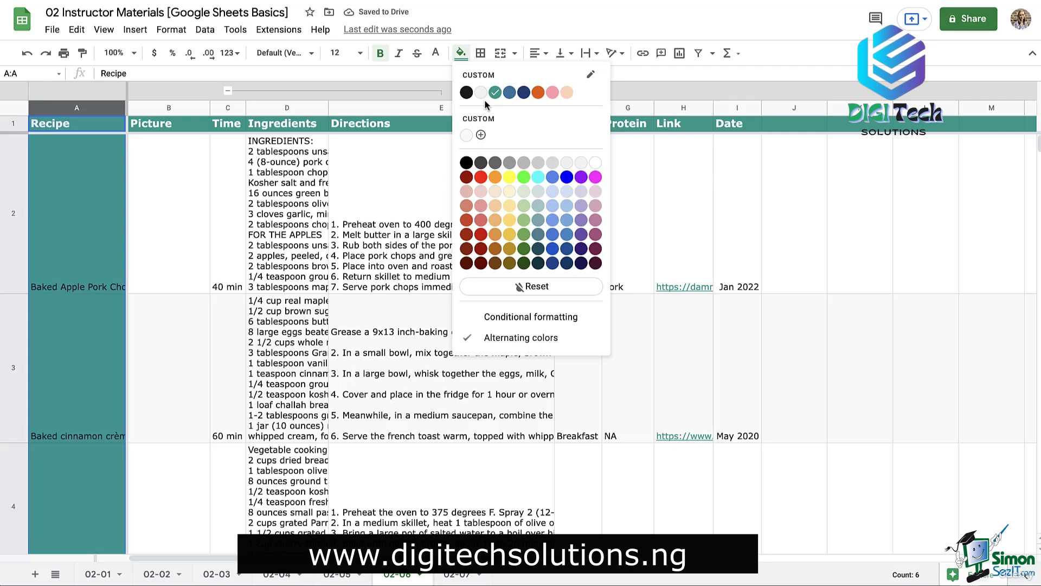
- Format the Recipe column's text as size 12, white and bold
click(342, 53)
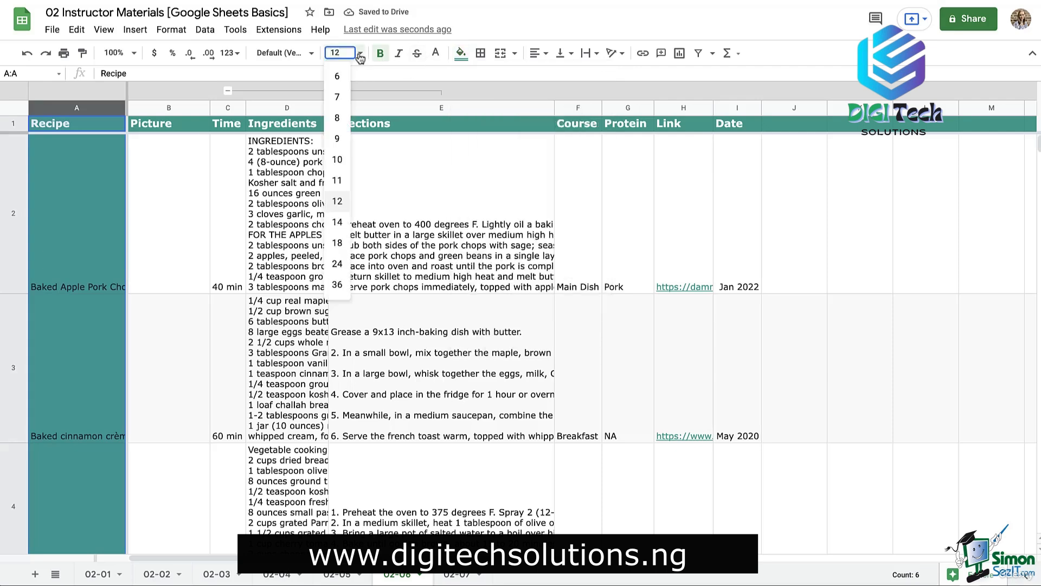
click(344, 212)
click(382, 54)
click(435, 53)
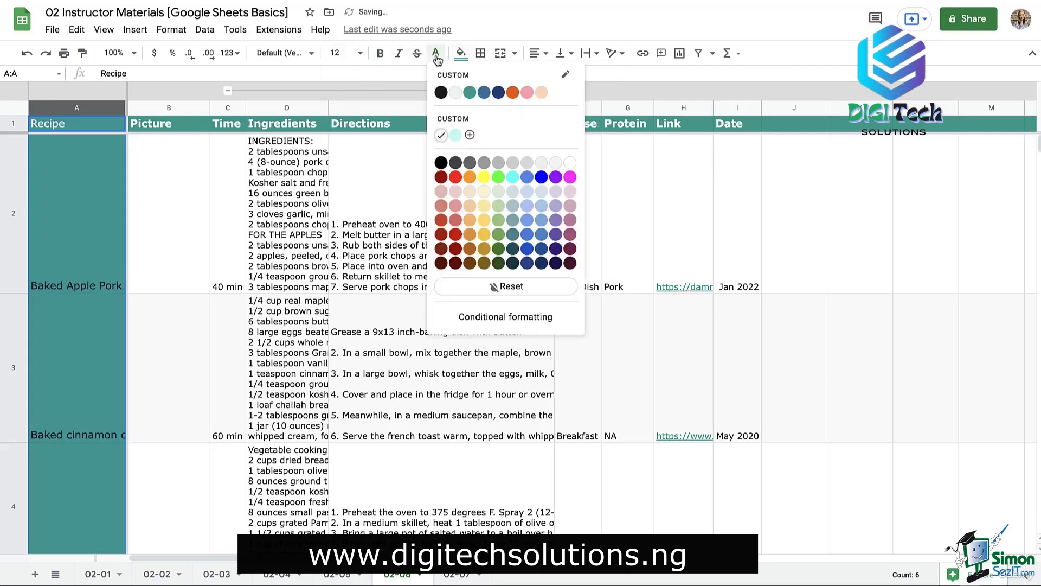
click(443, 138)
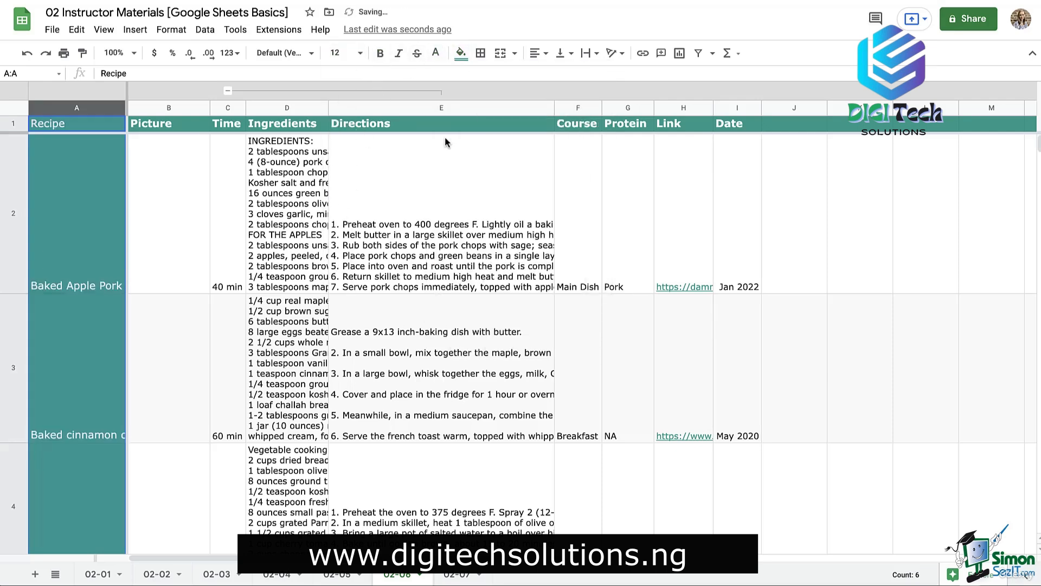
click(380, 53)
- Add grey dashed vertical, left and right borders to the whole sheet
click(22, 105)
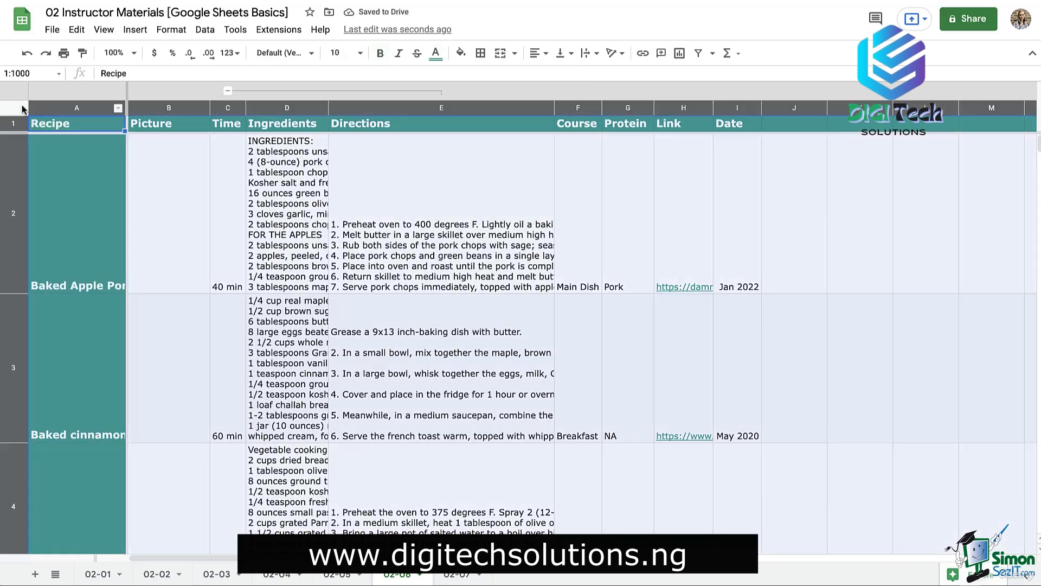
click(481, 53)
click(582, 97)
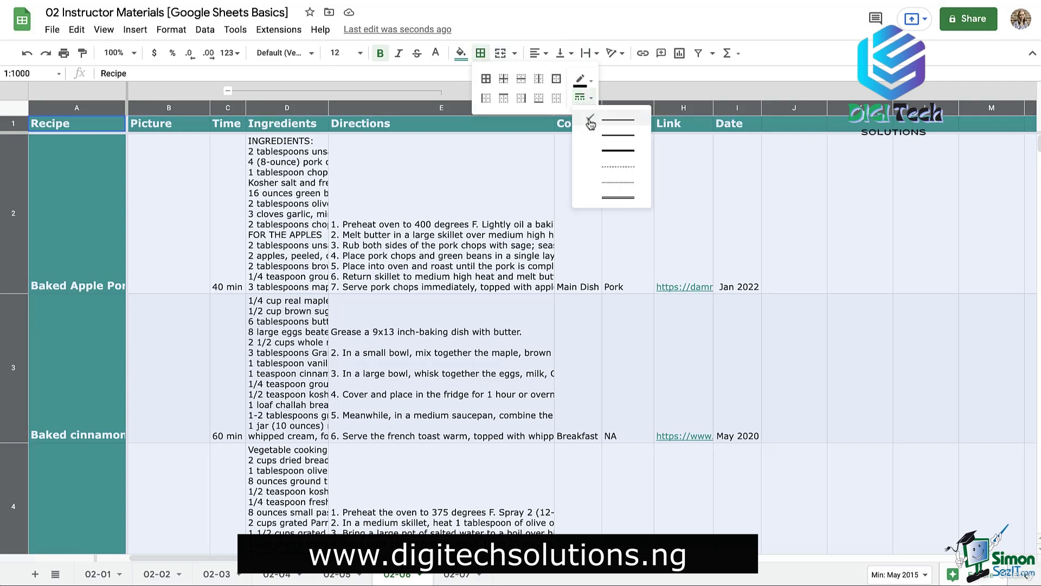
click(600, 174)
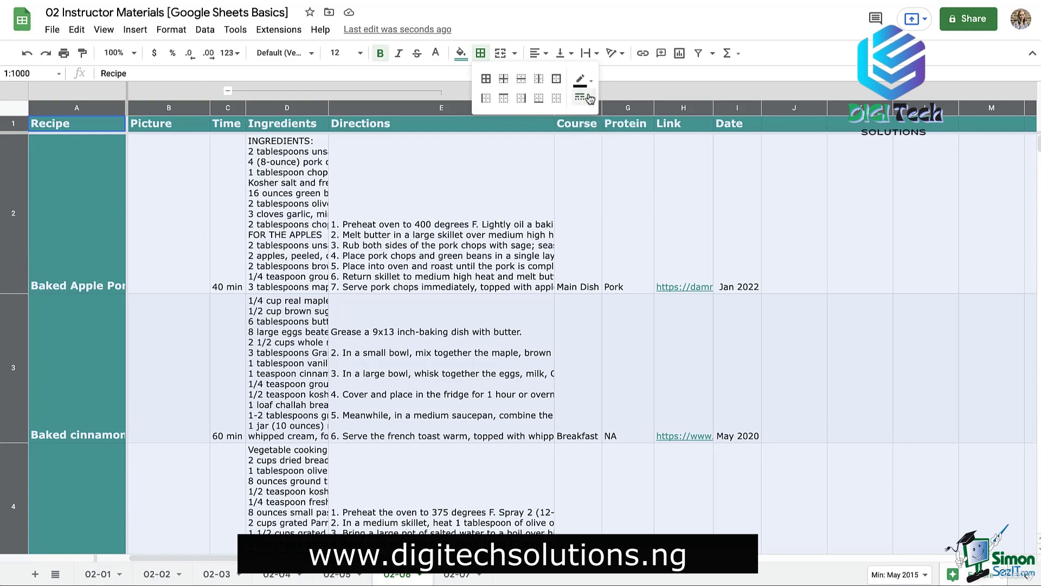
click(581, 81)
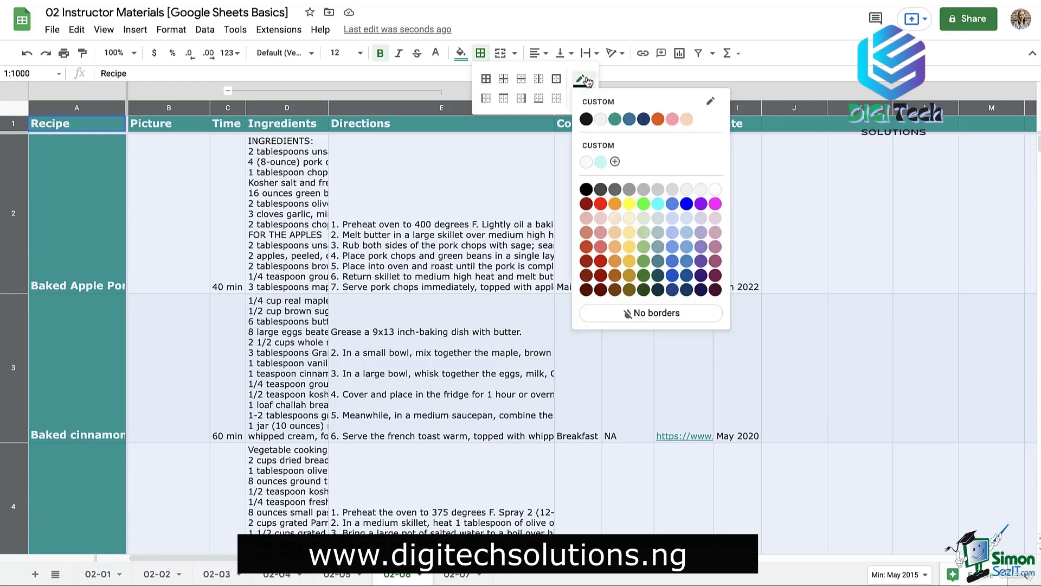
click(641, 189)
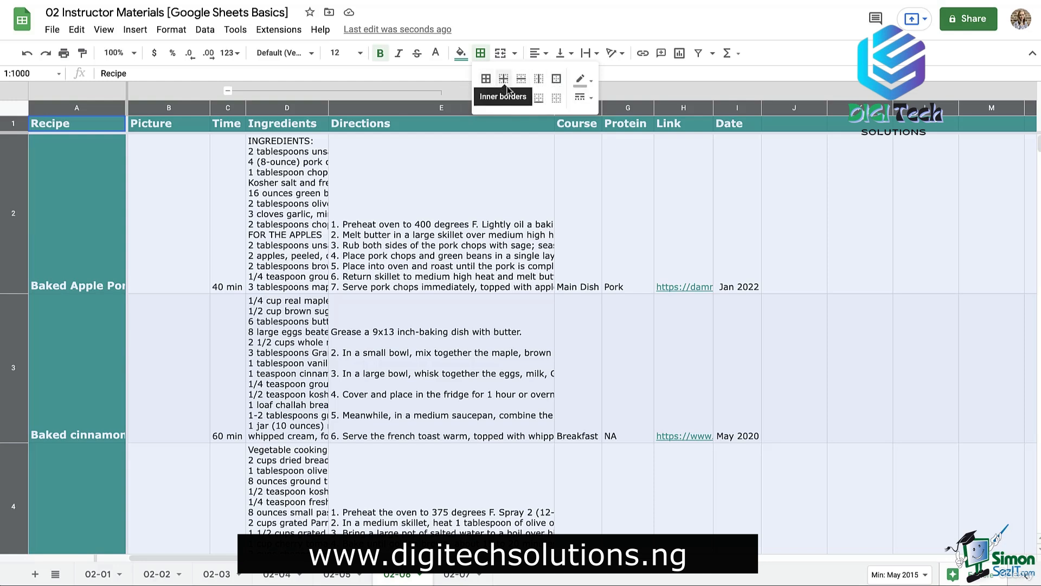
click(538, 80)
click(486, 99)
click(521, 98)
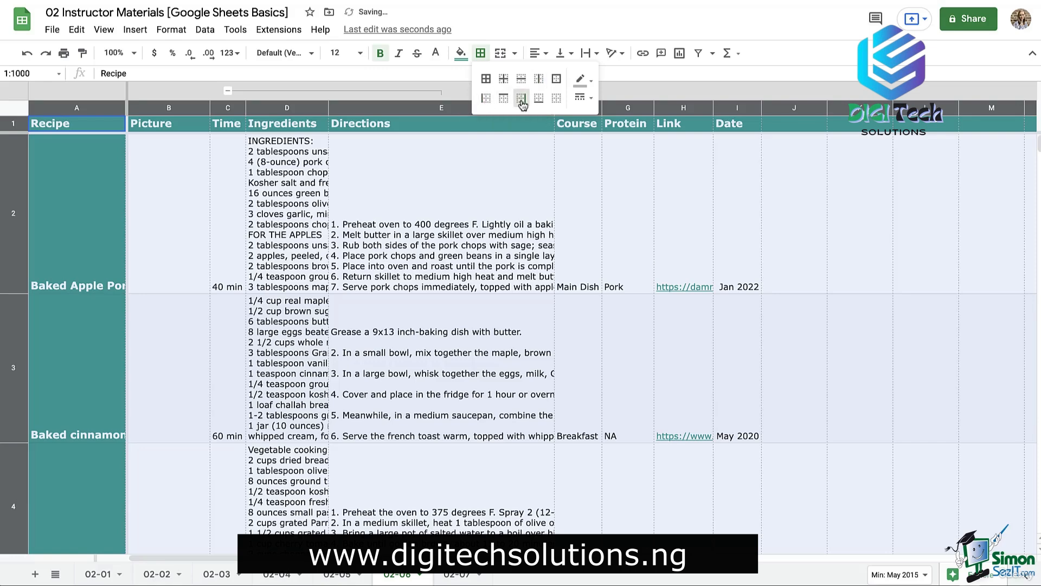
click(535, 216)
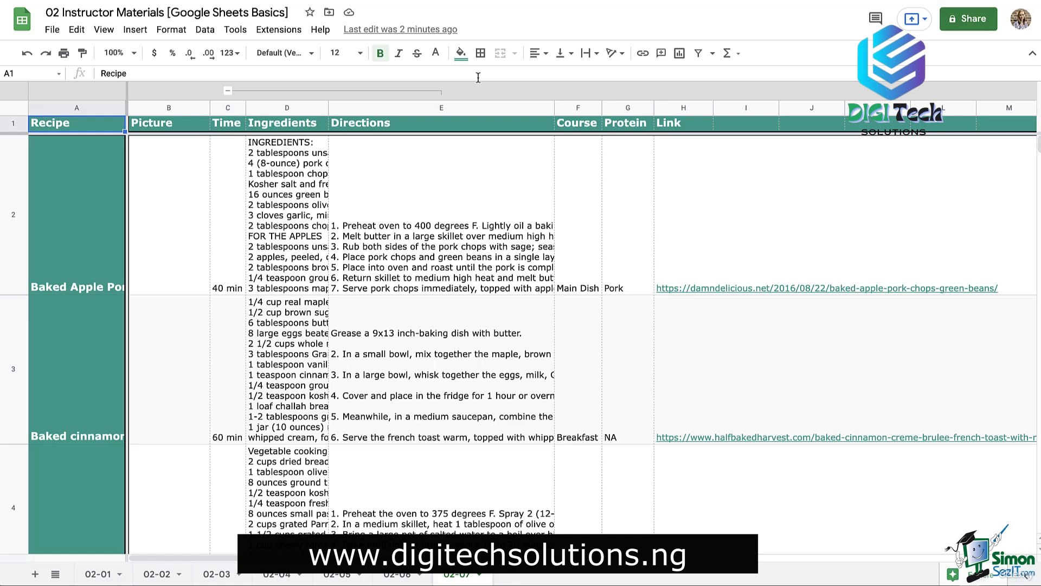
click(539, 54)
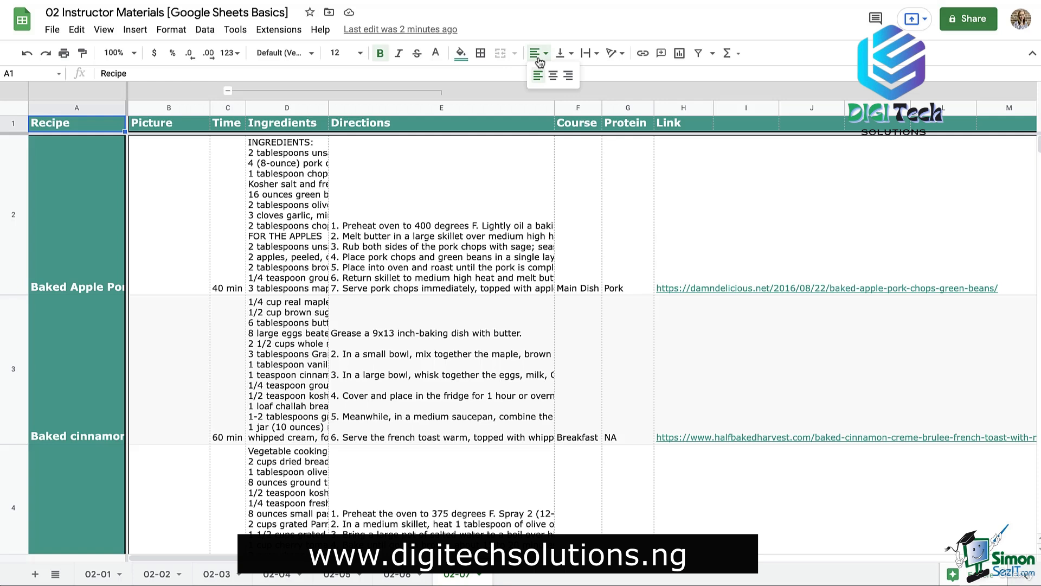
click(571, 56)
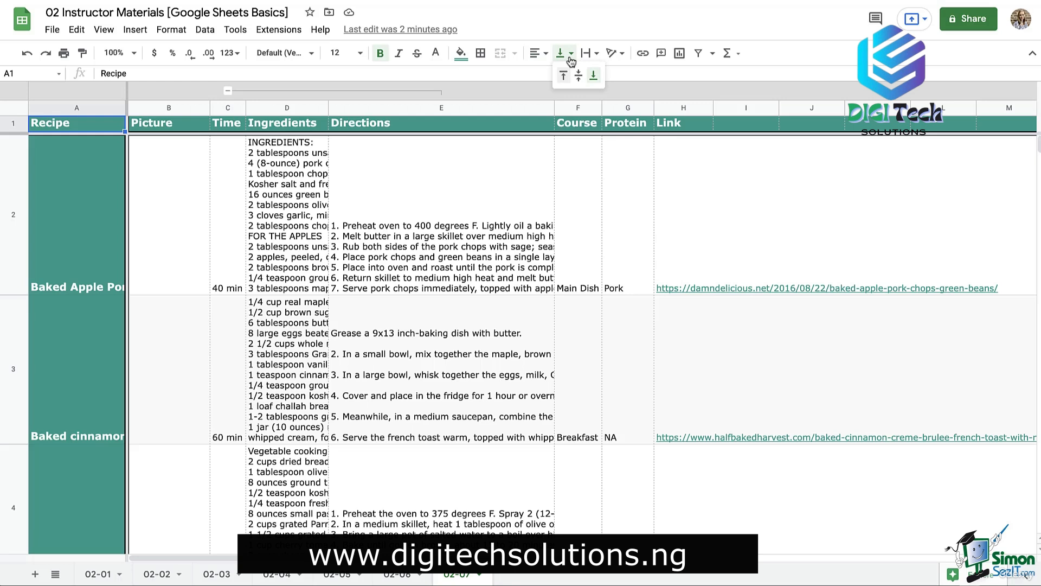
click(421, 204)
- Align the contents of the Ingredients and Directions columns vertically to the top of their cells
drag(287, 109, 383, 110)
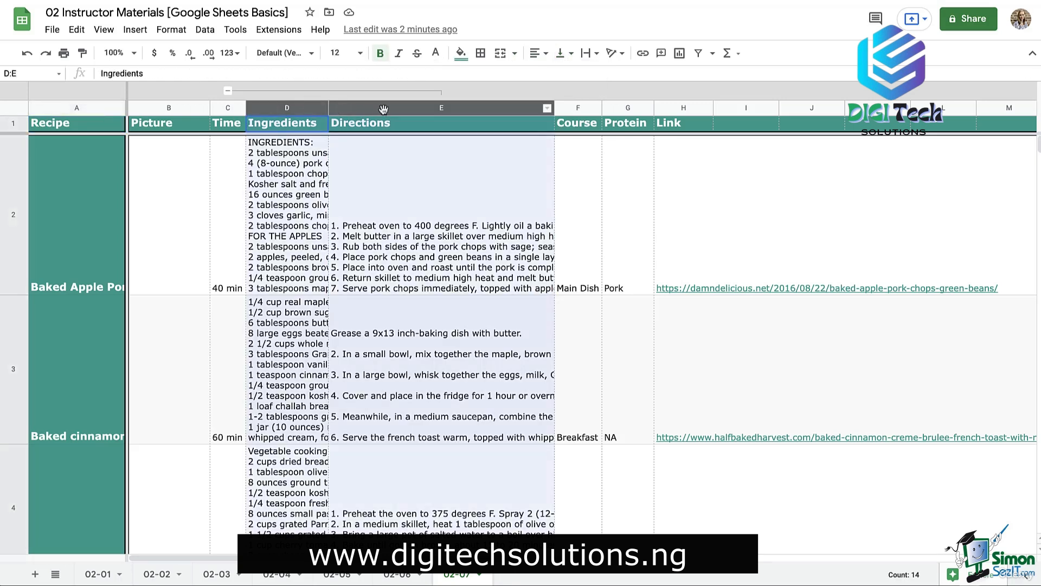
click(565, 53)
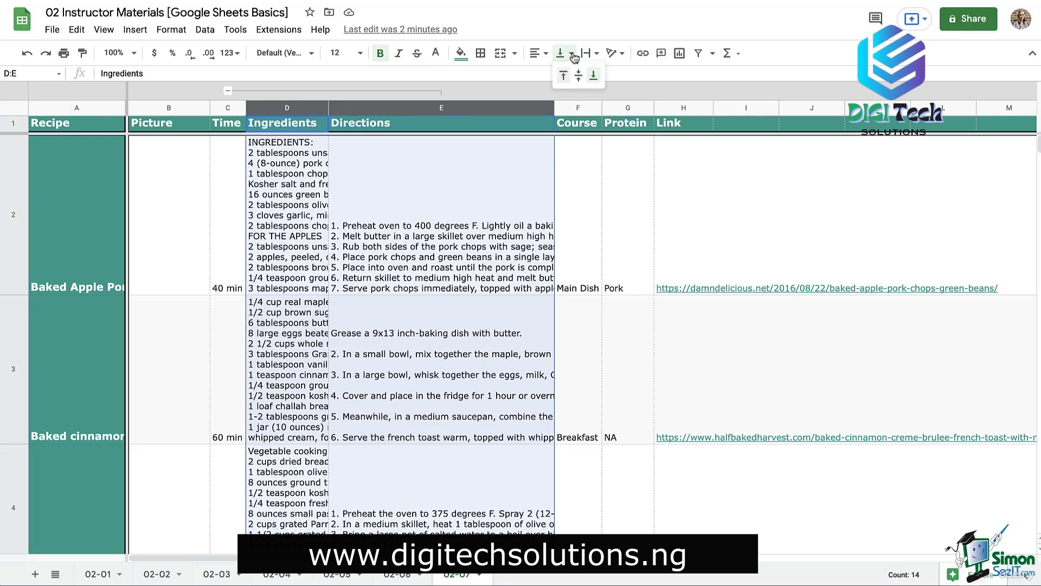
click(578, 79)
click(561, 53)
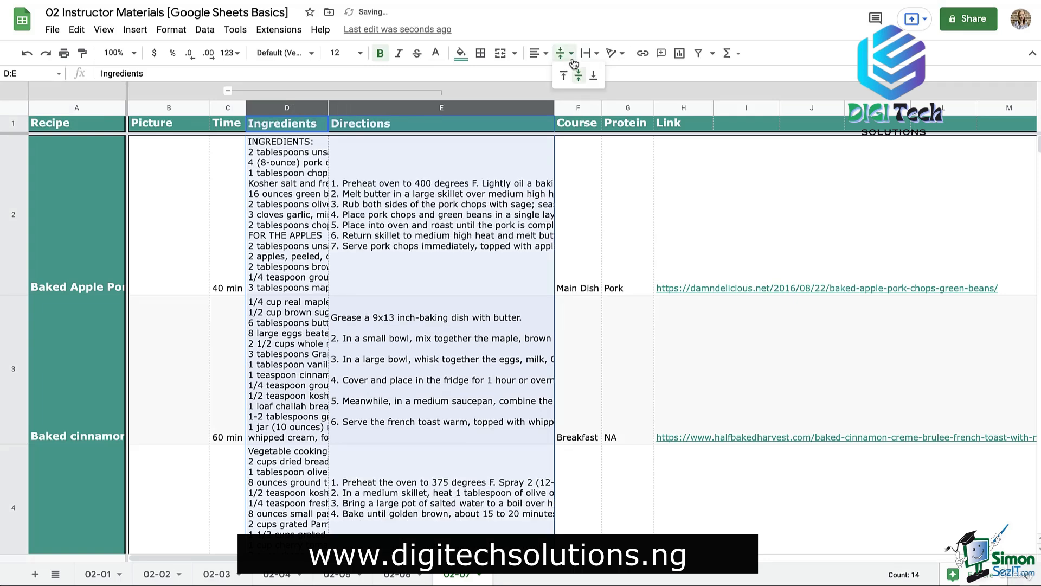
click(564, 78)
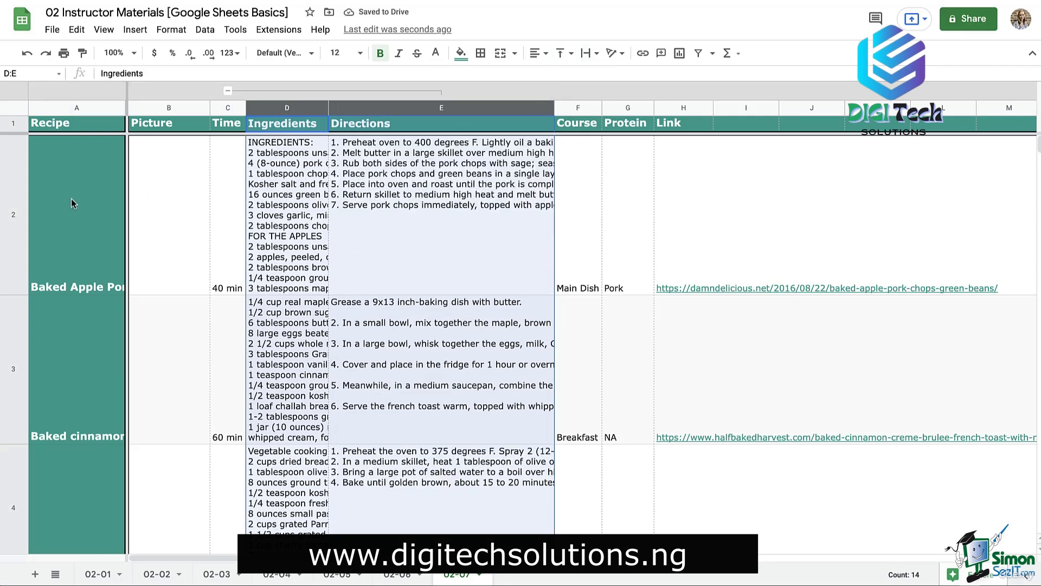
- Centre the Recipe, Picture and Time columns horizontally and vertically, and align the Course, Protein and Link columns vertically to the middle
click(74, 204)
drag(76, 108, 210, 112)
click(536, 53)
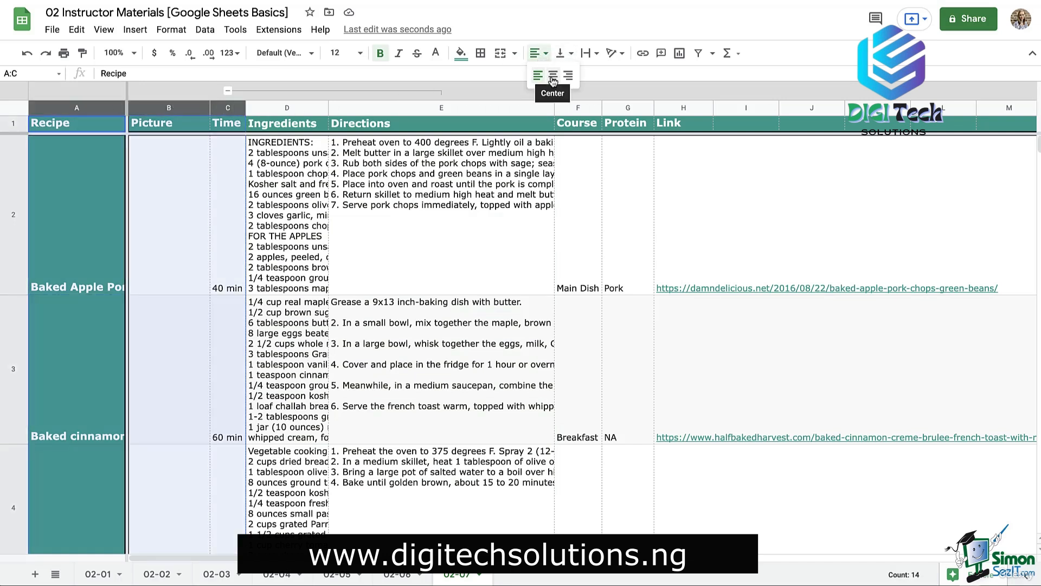
click(551, 76)
click(562, 53)
click(573, 74)
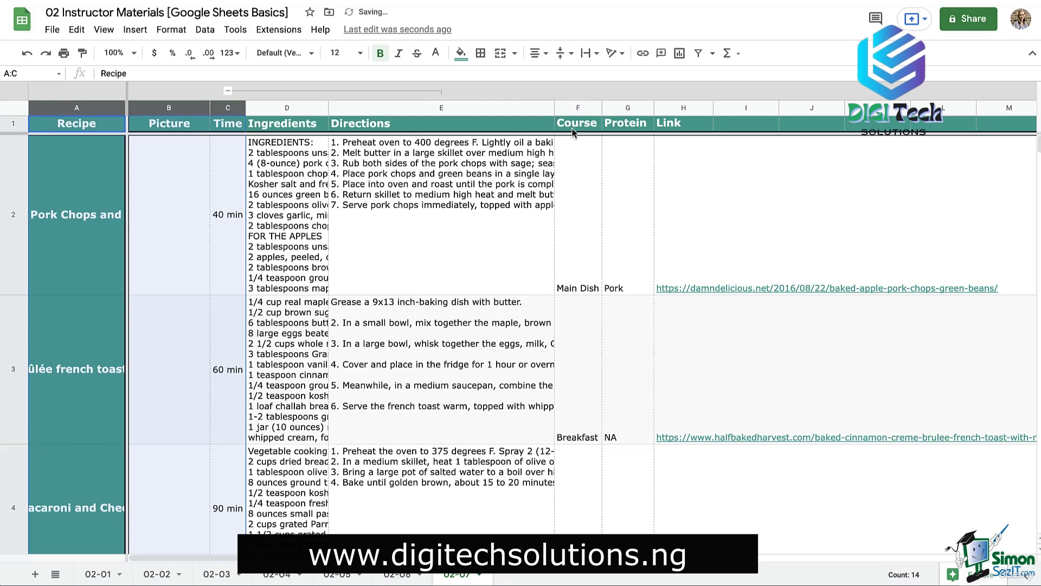
drag(578, 110, 669, 109)
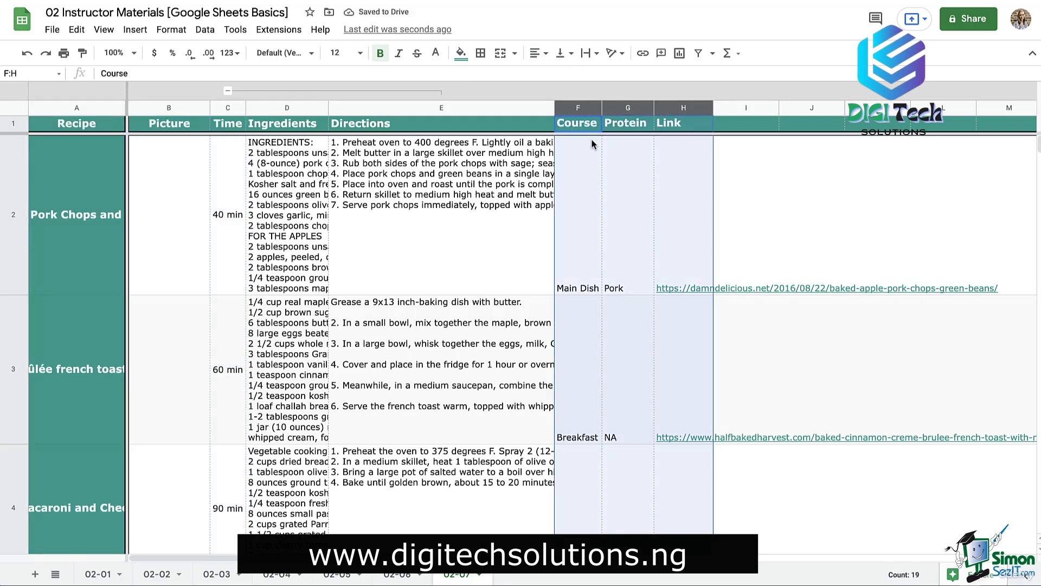
click(536, 54)
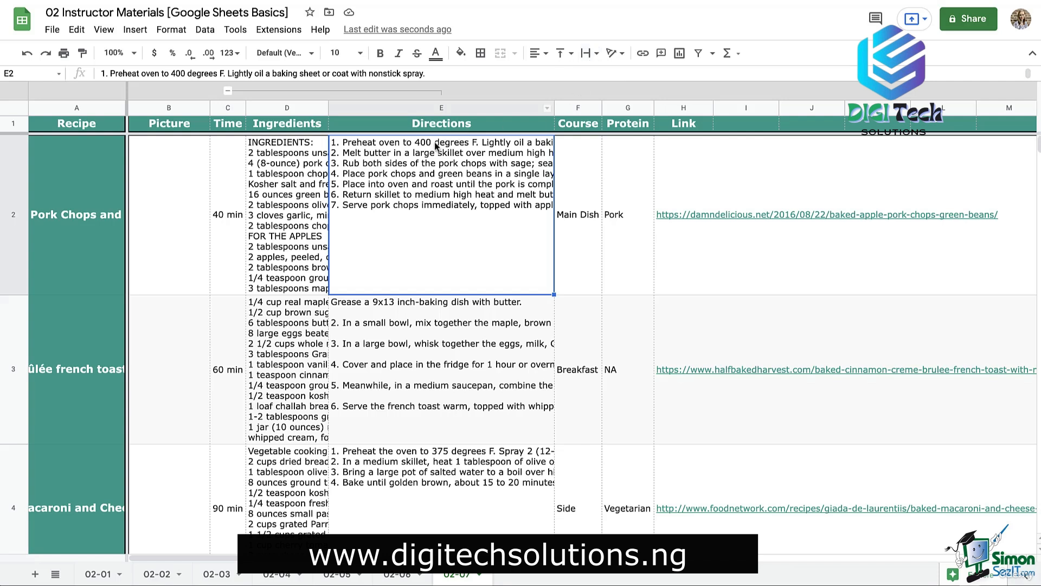
- Set text wrapping to Wrap for every cell in the sheet
click(16, 113)
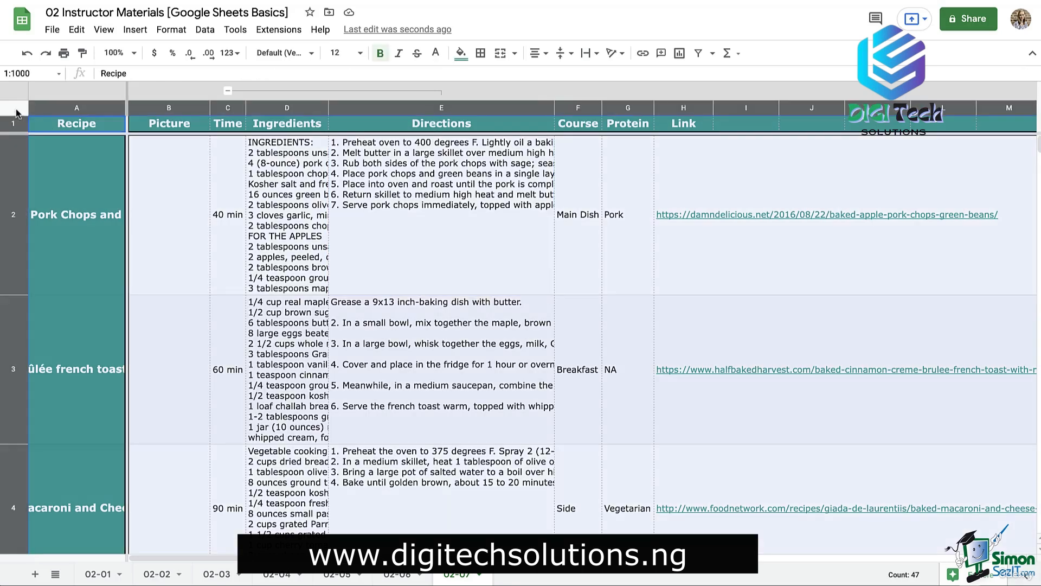
click(592, 53)
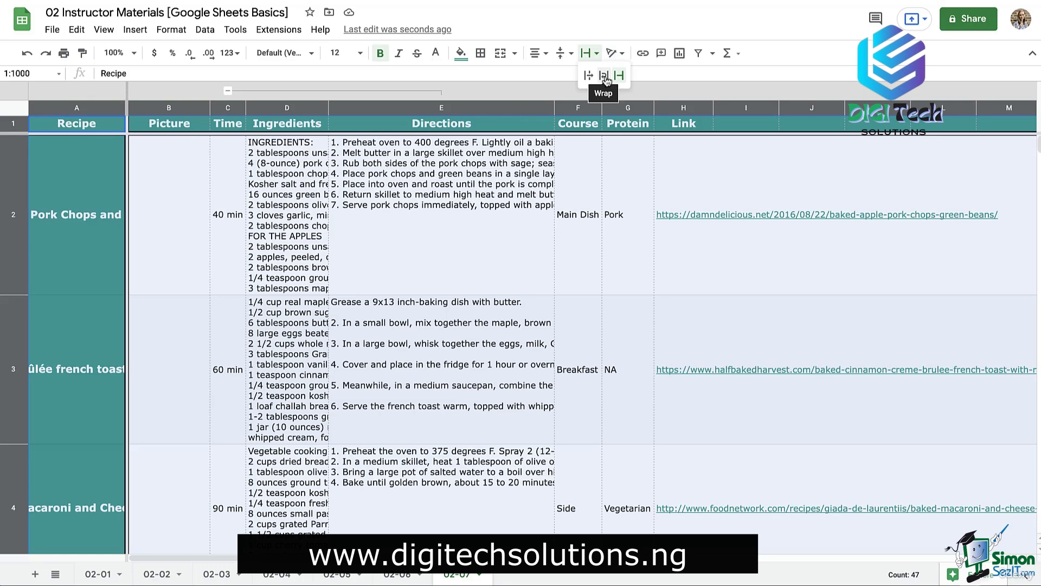
click(604, 78)
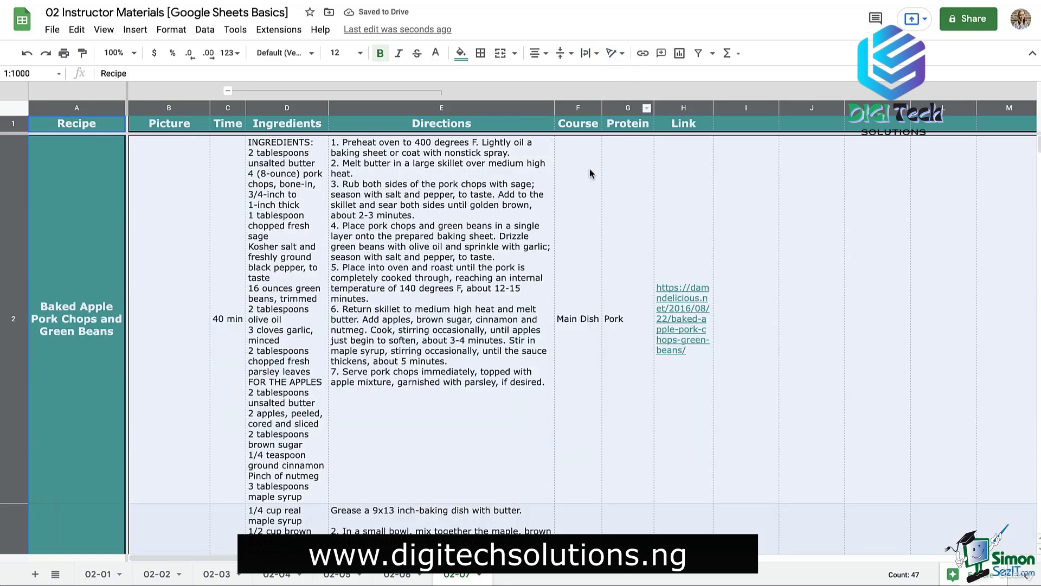
- Widen the Picture, Ingredients and Directions columns
click(86, 295)
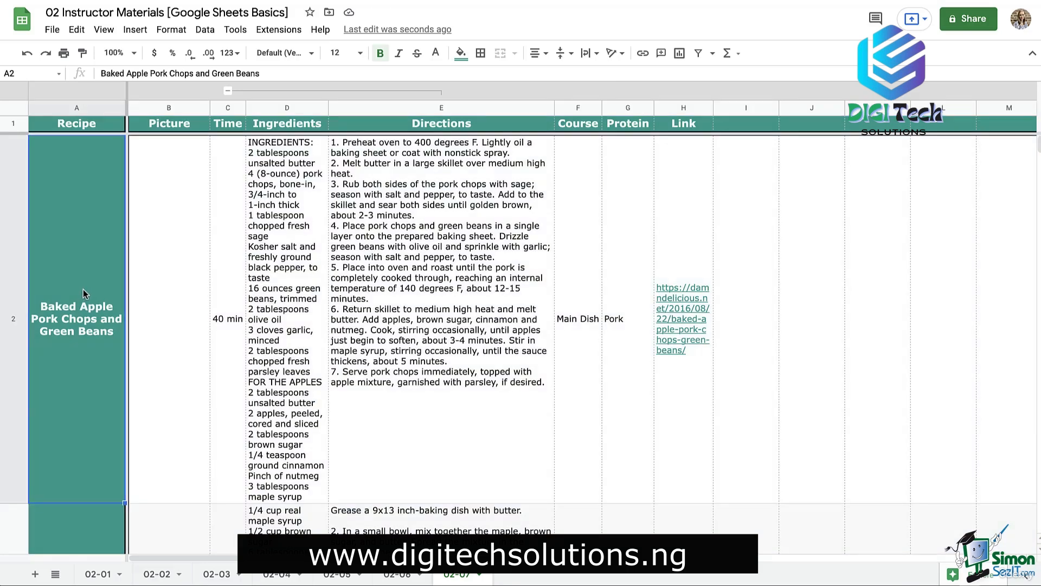
drag(214, 110, 244, 110)
drag(362, 110, 495, 110)
drag(724, 110, 784, 110)
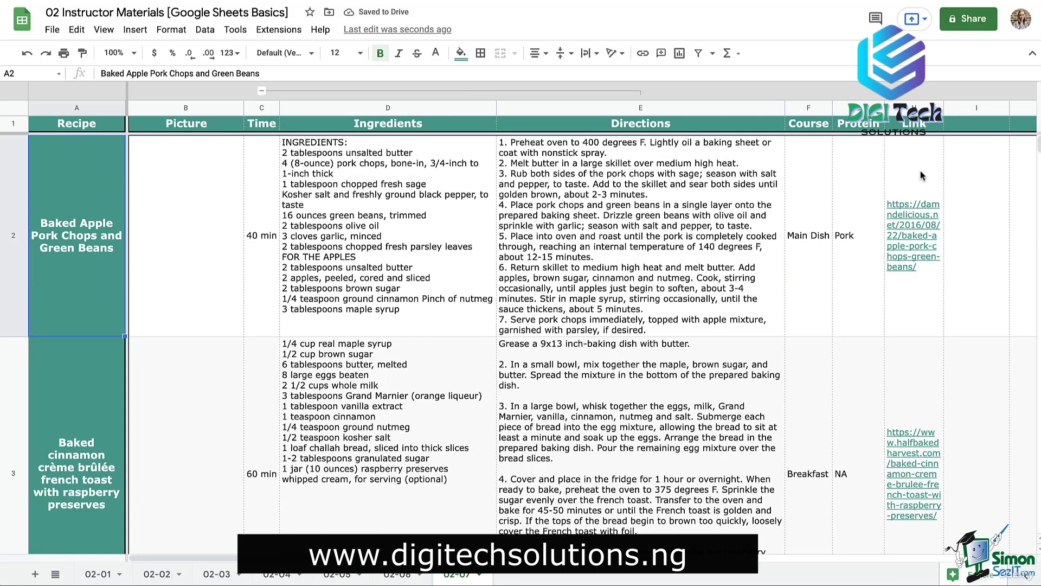
- Set the text wrapping of the Link column to Clip
click(911, 107)
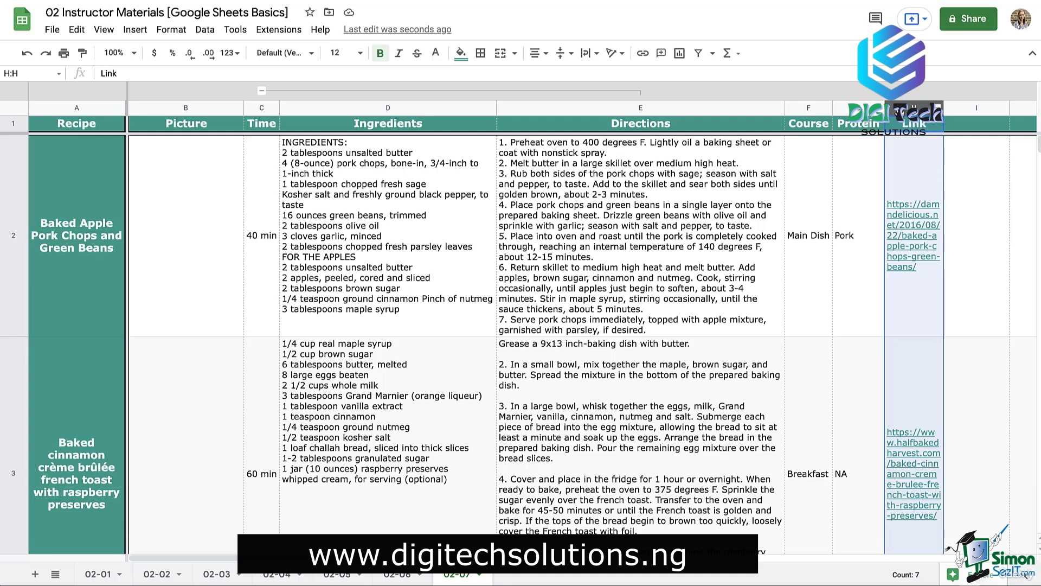
click(591, 53)
click(619, 75)
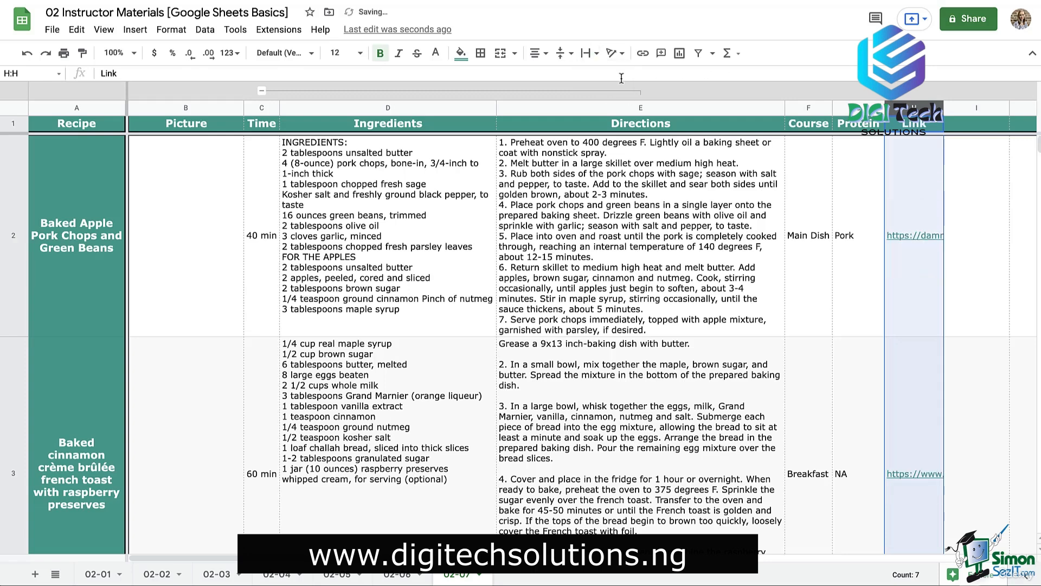
- Examine the text rotation options available for the cells, including tilt, vertical stacking, rotate up or down and custom angle
click(262, 154)
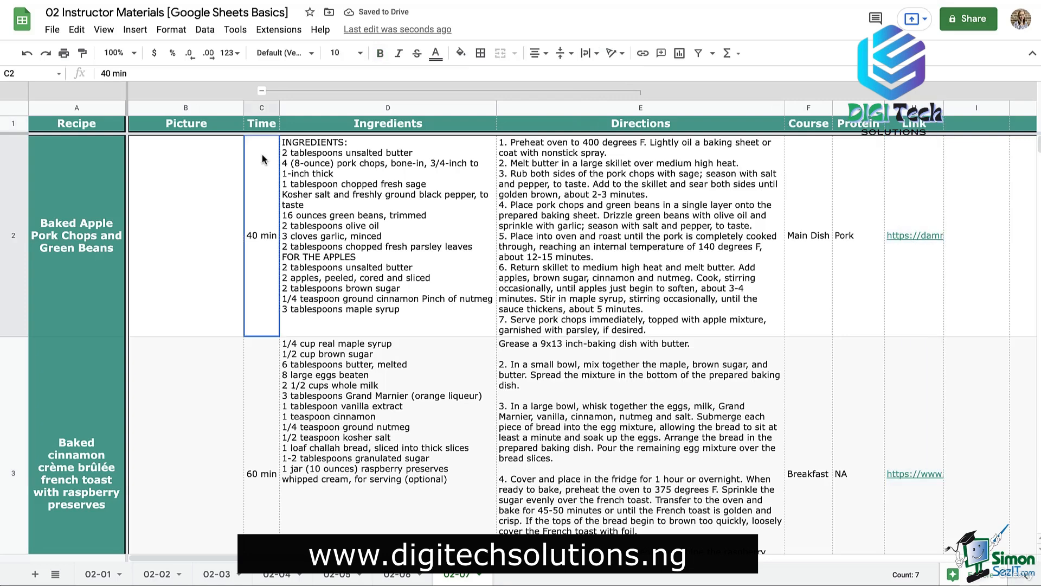
click(52, 125)
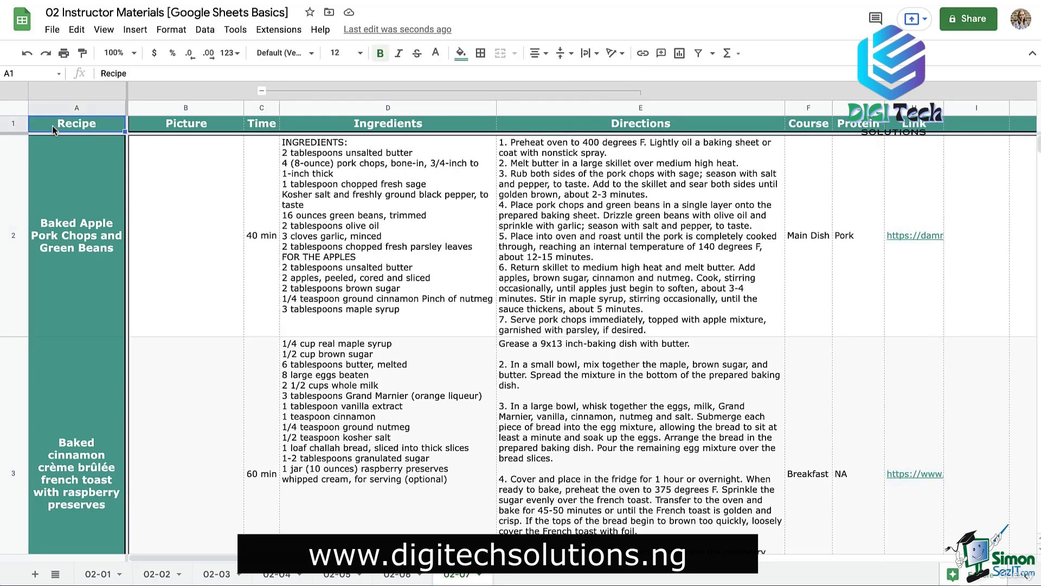
click(72, 170)
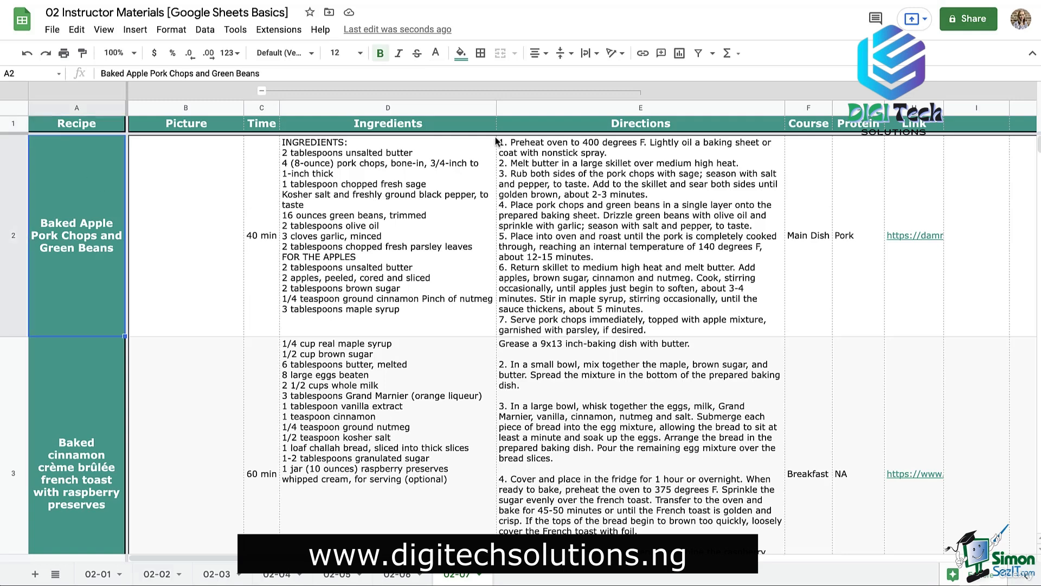
click(612, 53)
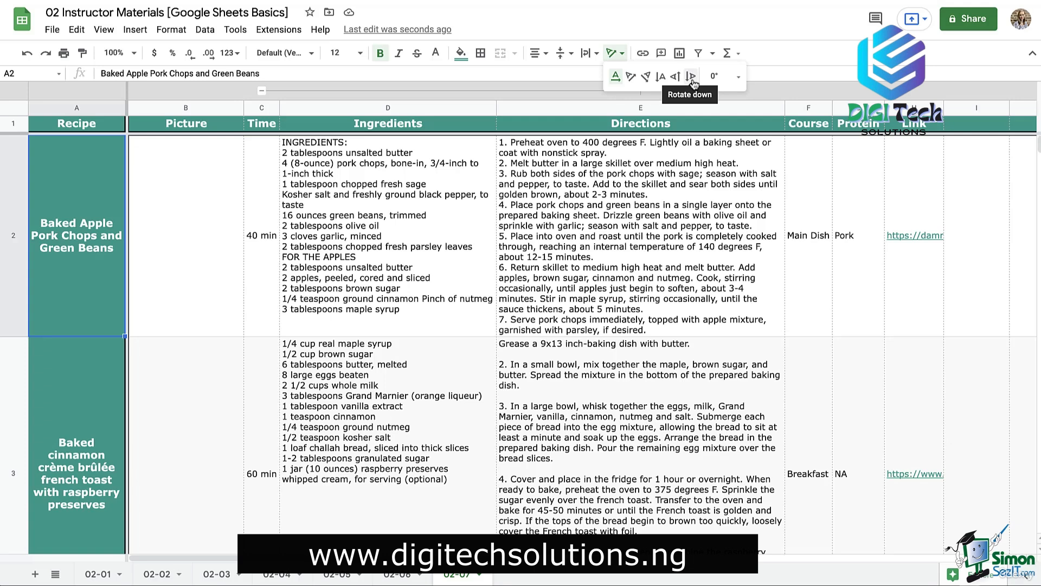
click(699, 122)
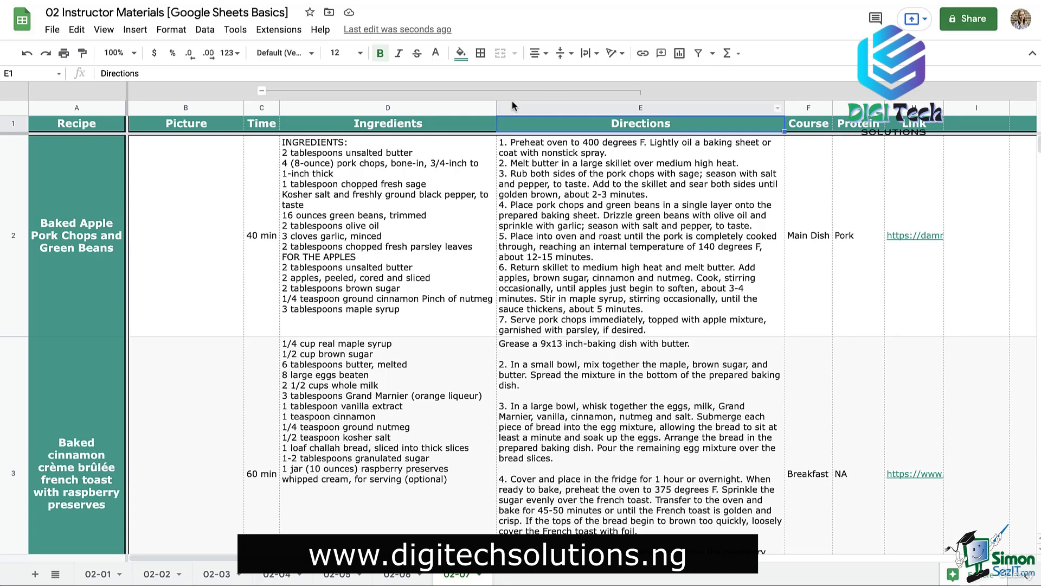
click(170, 32)
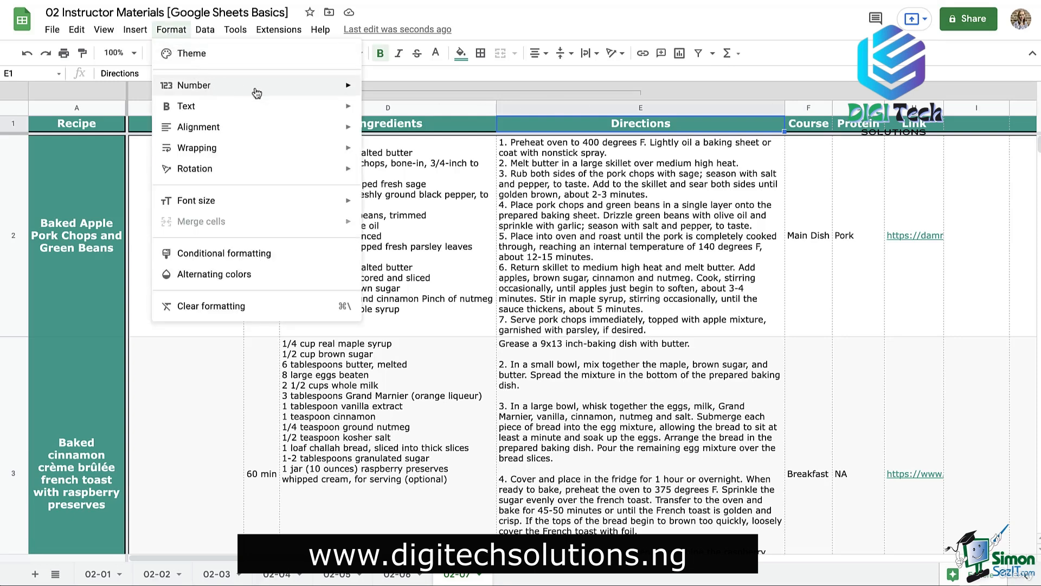
mouse_move(296, 94)
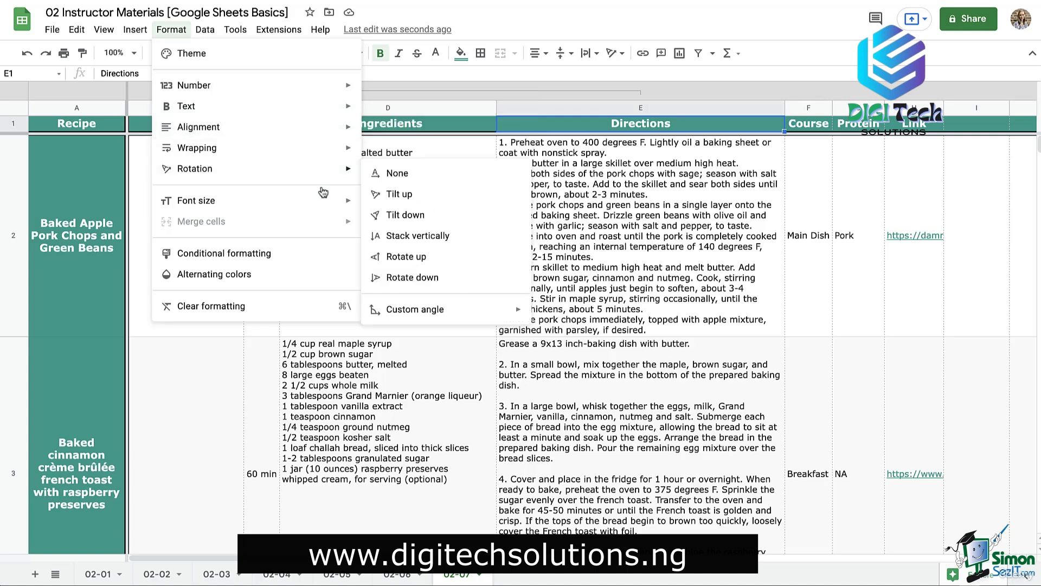
mouse_move(323, 205)
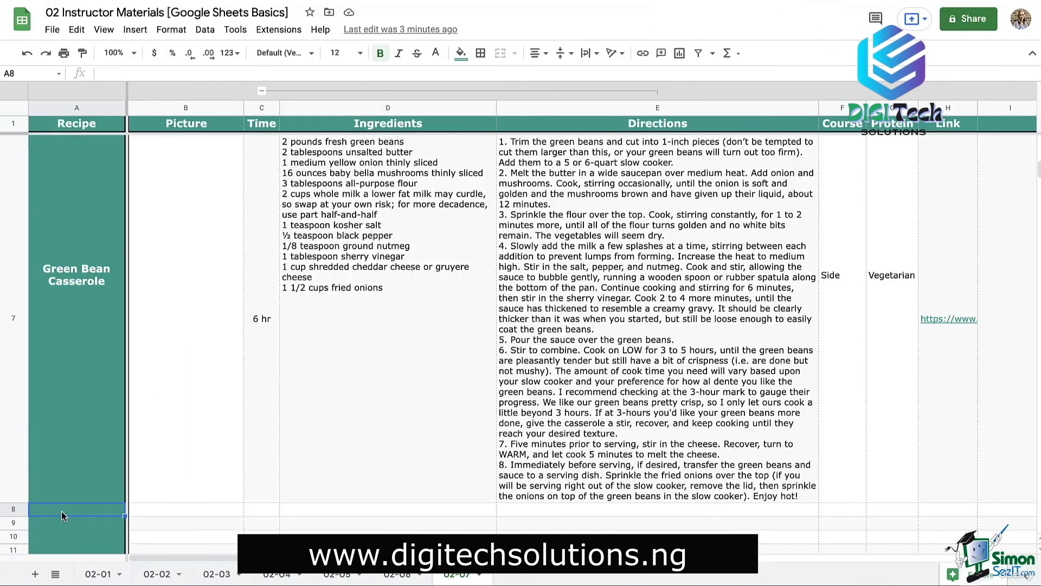
- Add the recipe name "Grilled Flank Steak with Avodcado Chimichurri Sauce" in cell A8, below Green Bean Casserole
text(Grilled Flank Steak with Avodcado Chimi)
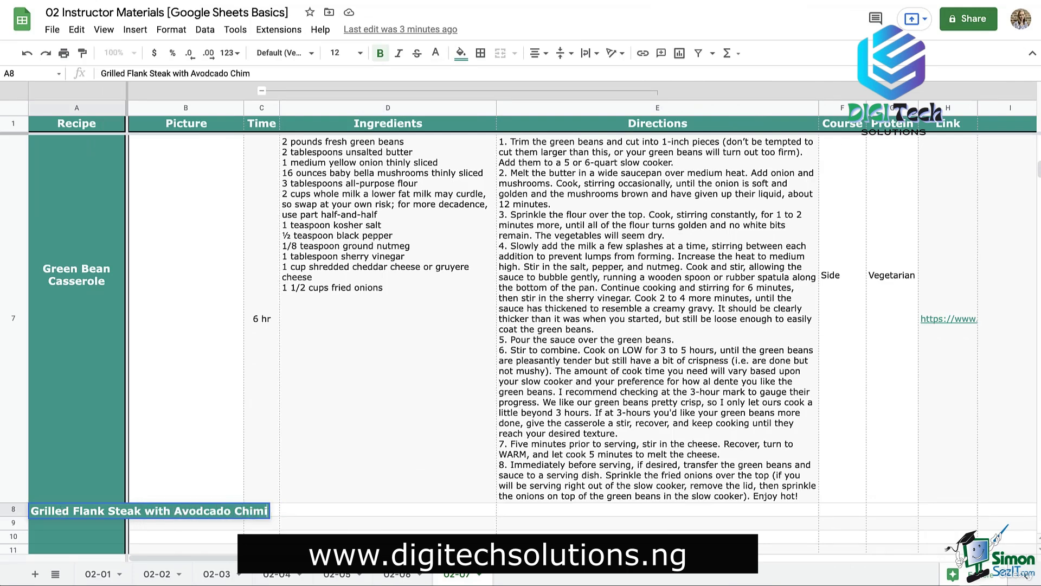
text(churri Sauce)
key(Return)
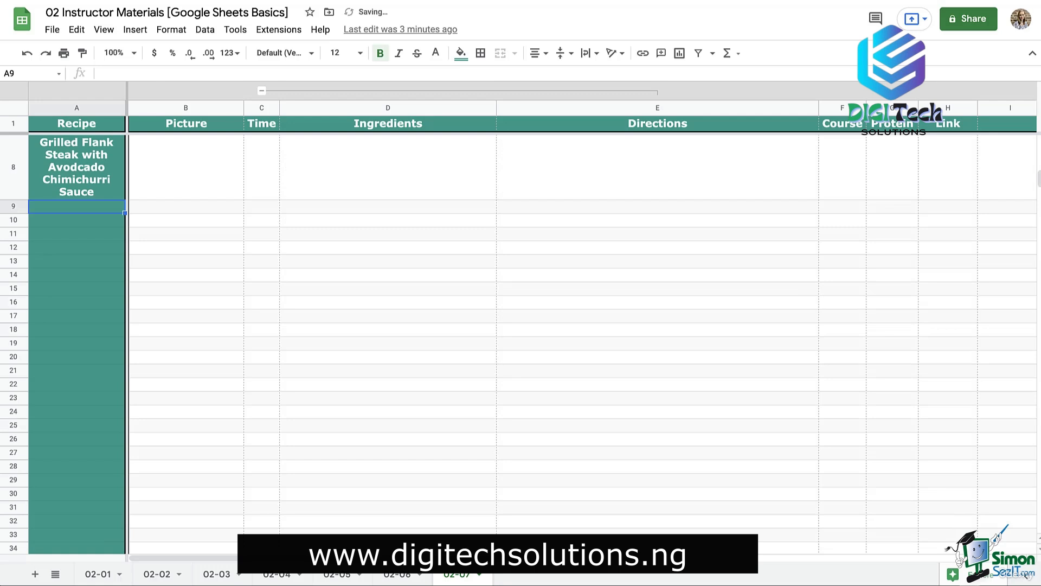
- Paste the grilled flank steak and avocado chimichurri sauce ingredients into cell D8 and clear the cell's formatting
click(341, 194)
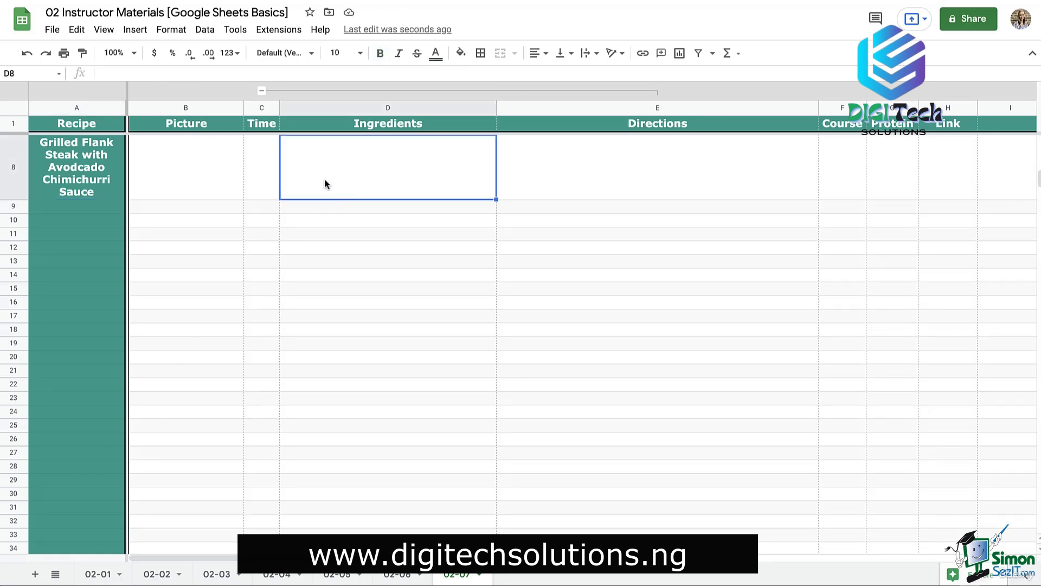
text(FOR THE GRILLED FLANK STEAK 1.5 to 2 pounds flank steak 1/2 tablespoon ground cumin 1 teaspoon salt 1/4 teaspoon fresh ground pepper 1 tablespoon olive oil FOR THE AVOCADO CHIMICHURRI SAUCE 1/4 cup extra virgin olive oil 1/4 cup fresh lime juice 3 cloves garlic 1 cup flat leaf parsley 1/2 teaspoon dried oregano 1/8 teaspoon cayenne pepper 1/4 teaspoon red pepper flakes 1/2 teaspoon salt 1/4 teaspoon fresh ground pepper 1 avocado peeled, pitted, and diced)
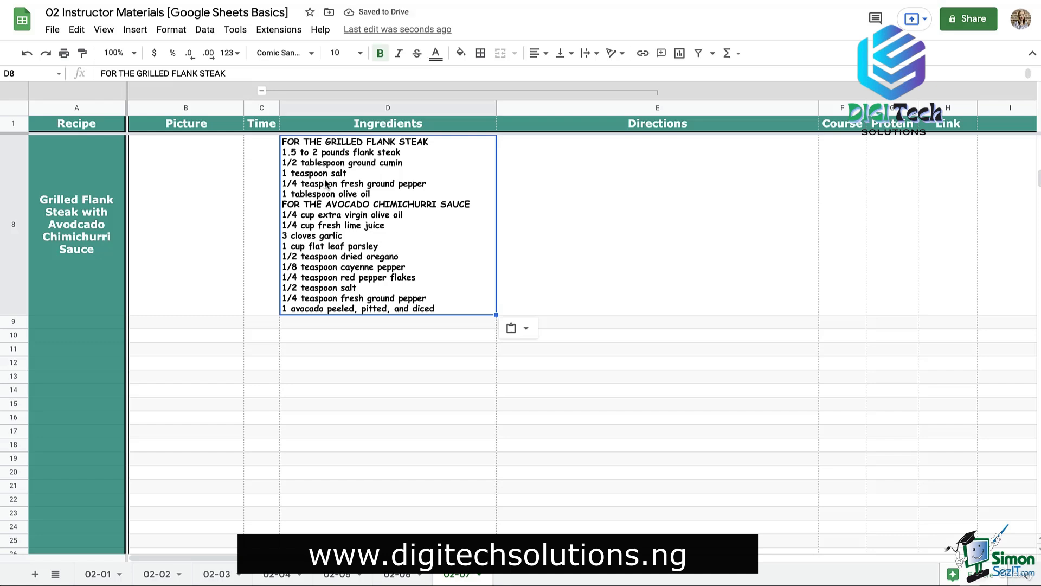
click(163, 31)
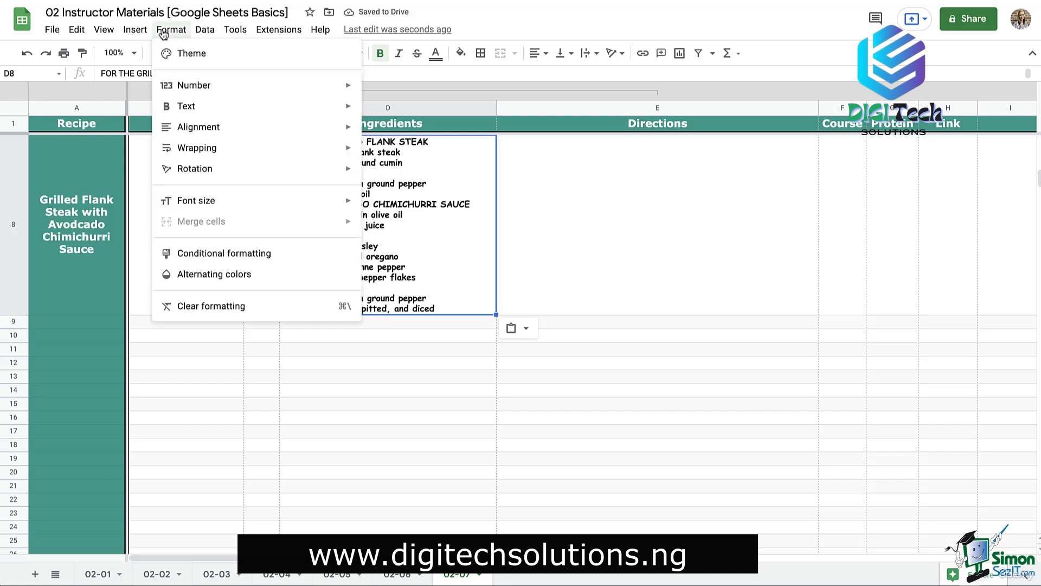
click(289, 315)
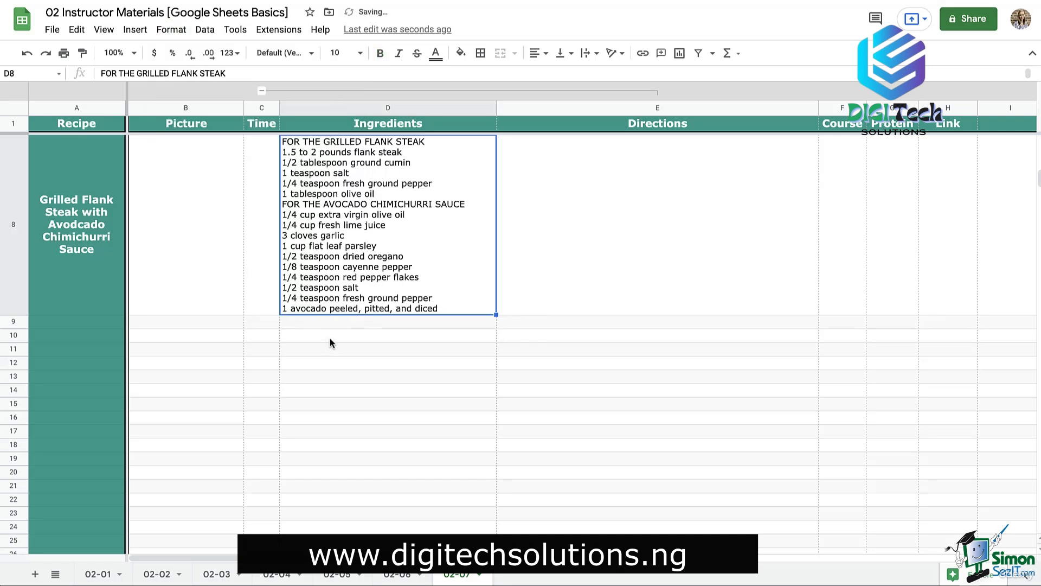
- Fill cell E8 with the directions for the grilled flank steak and avocado chimichurri sauce
click(561, 269)
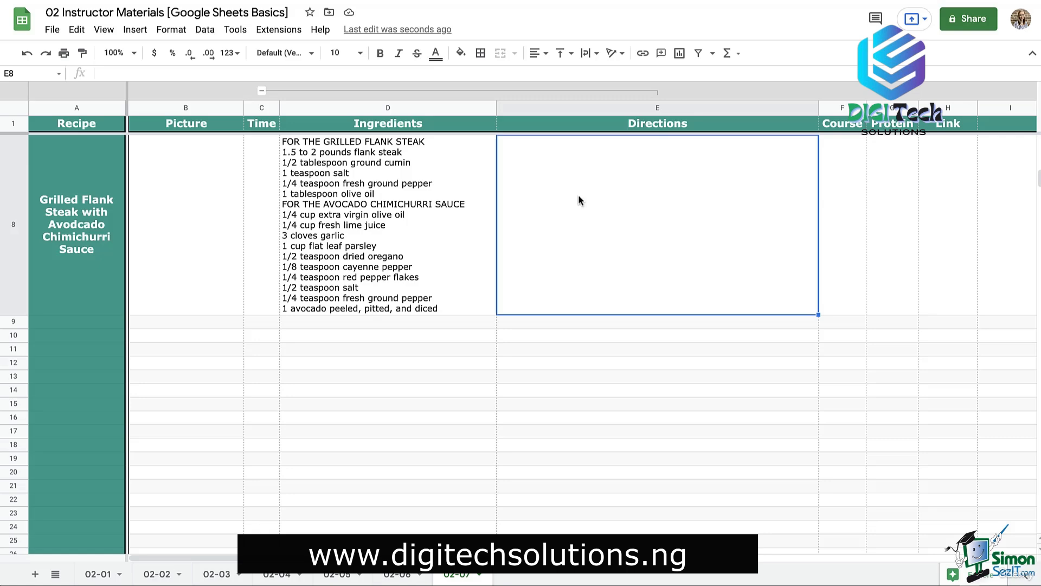
text(FOR THE GRILLED FLANK STEAK Pat steak dry. Combine cumin, salt, and fresh ground pepper in a small mixing bowl and stir until thoroughly incorporated. Rub steak on both sides with the prepared cumin mixture. Drizzle olive oil over steak and turn to coat. At this point, you can cover the steak and let sit in refrigerator for 2 hours OR grill it. Preheat grill to medium-high heat. Transfer steak to the grill and grill it to desired doneness, about 5 minutes per side for medium-rare, which is 145F internal temperature. *See NOTES for Temperatures for Steak Transfer steak to work surface and let stand at least 5 minutes before slicing. FOR THE AVOCADO CHIMICHURRI SAUCE Add oil, lime juice, garlic, parsley, oregano, cayenne pepper, red pepper flakes, salt, and fresh ground pepper to a food processor; pulse until herbs are finely chopped. Add diced avocado to the food processor; pulse until well combined and chunky. Cut the steak across grain into thin strips. Arrange steak on a platter and serve with prepared avocado chimichurri sauce.)
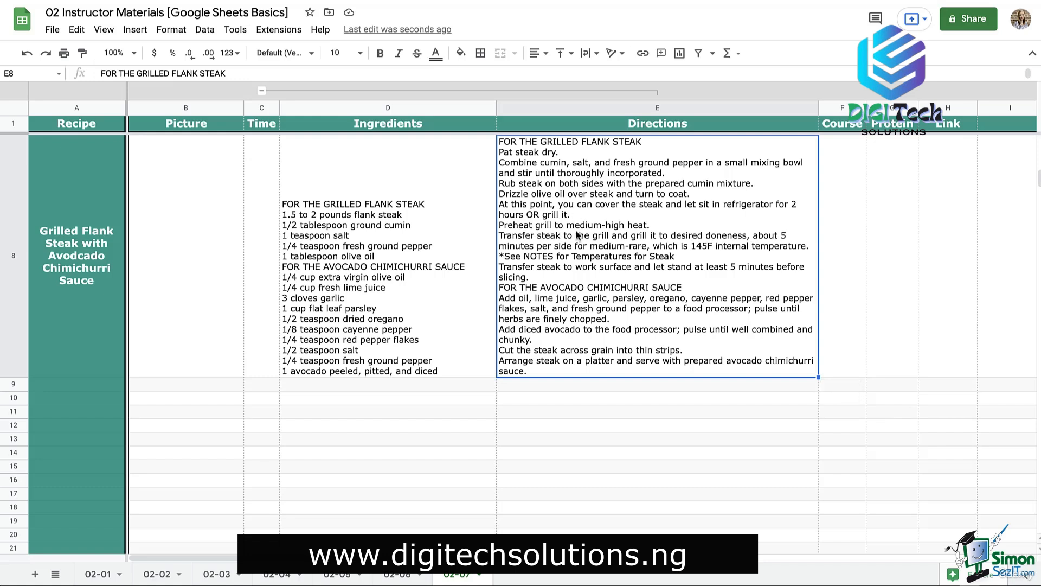
- Check the font of the directions text in cell E8 and open the spreadsheet theme's customization settings
double_click(556, 217)
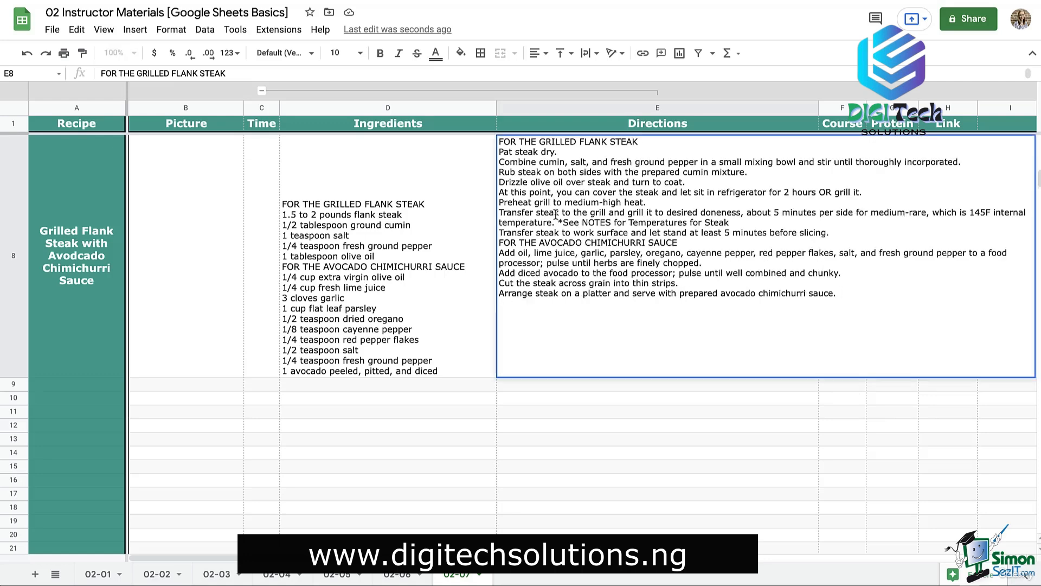
double_click(556, 212)
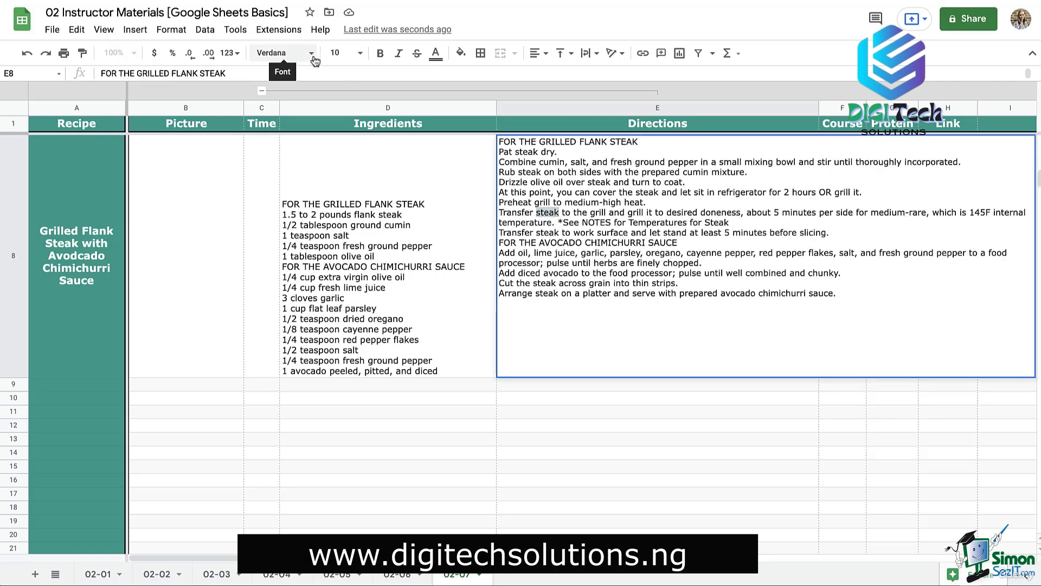
click(172, 29)
click(241, 56)
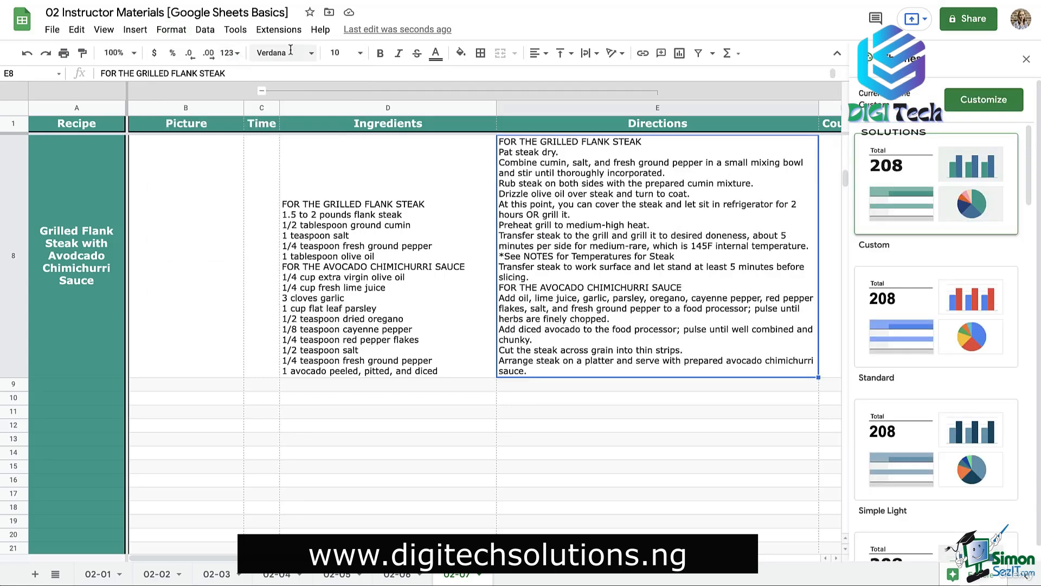
click(955, 105)
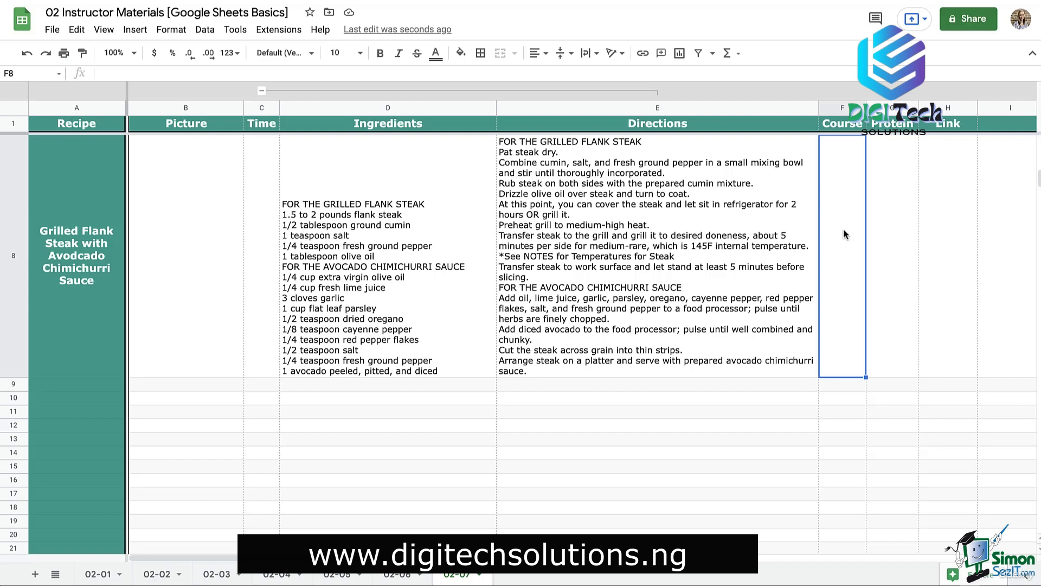
- Fill the Baked Apple Pork Chops and Green Beans recipe name cell with dark yellow 1
click(366, 309)
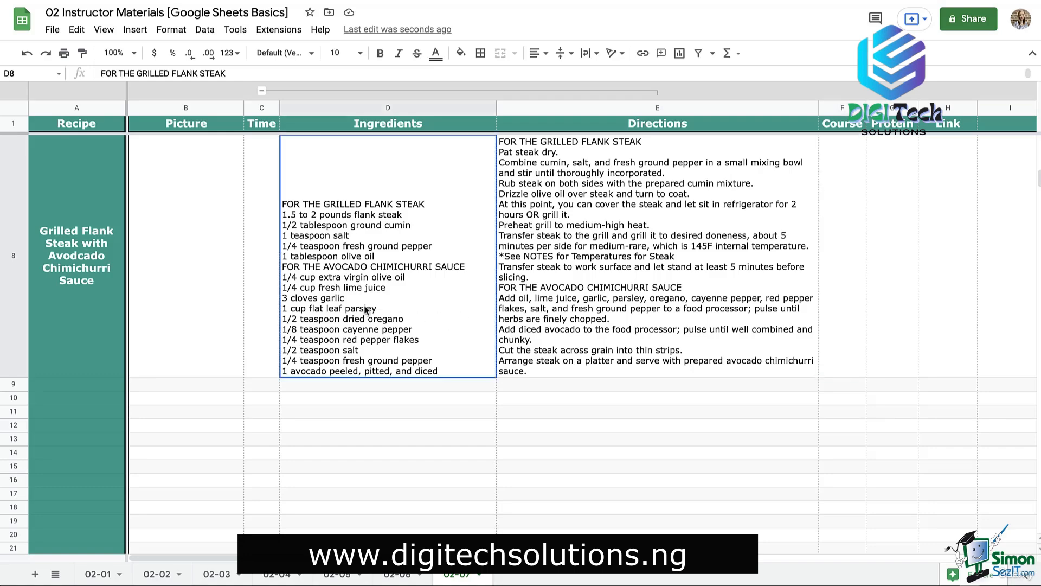
scroll(366, 310, up, 5)
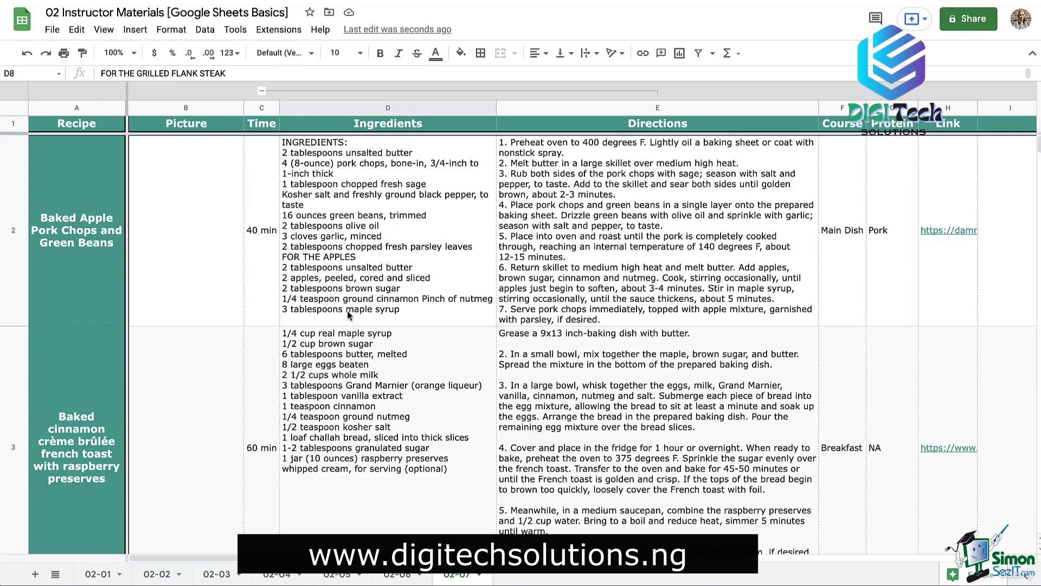
click(90, 174)
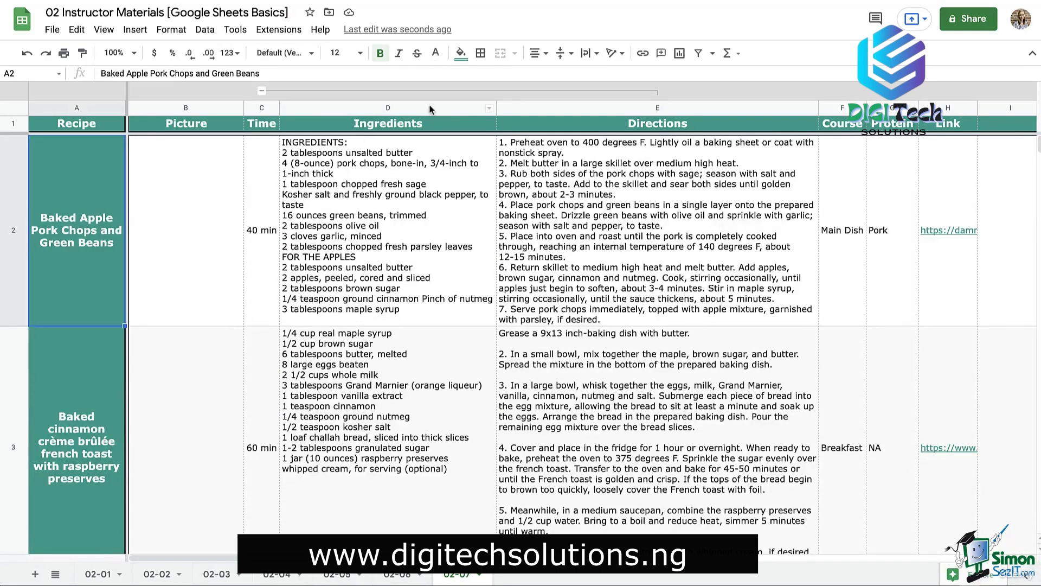
click(461, 56)
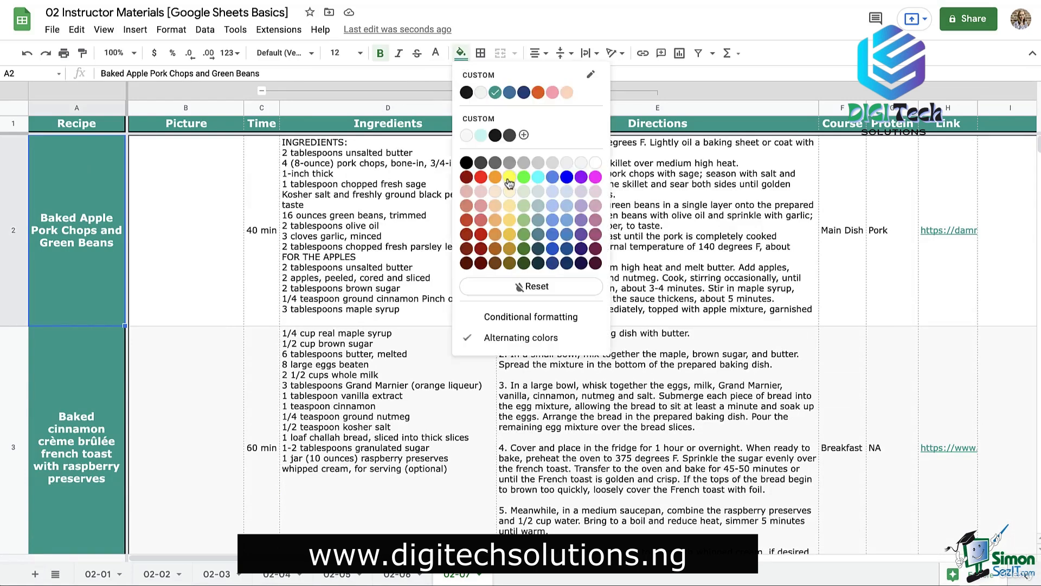
click(509, 226)
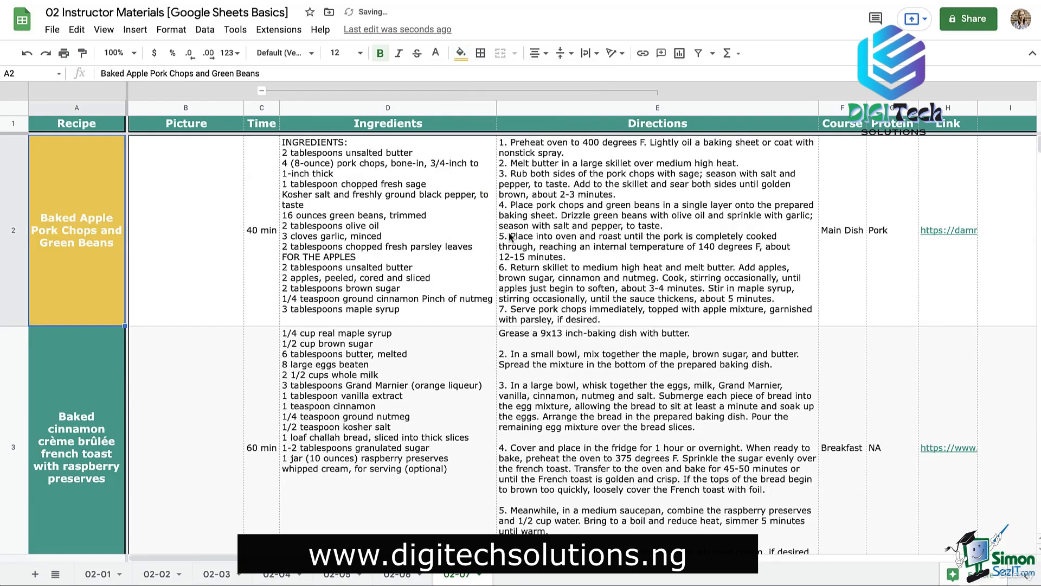
click(93, 376)
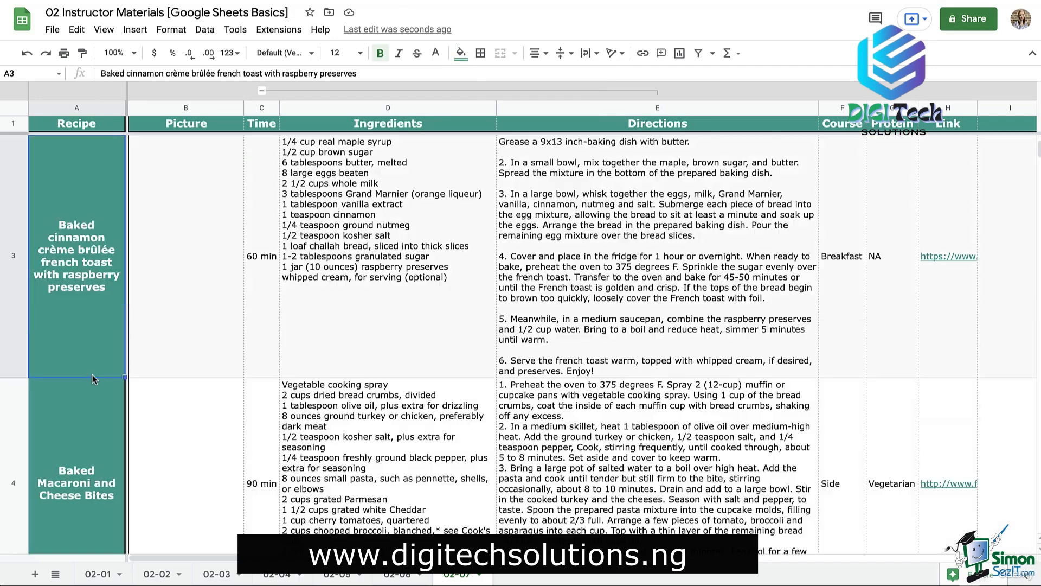
scroll(93, 377, down, 8)
click(91, 271)
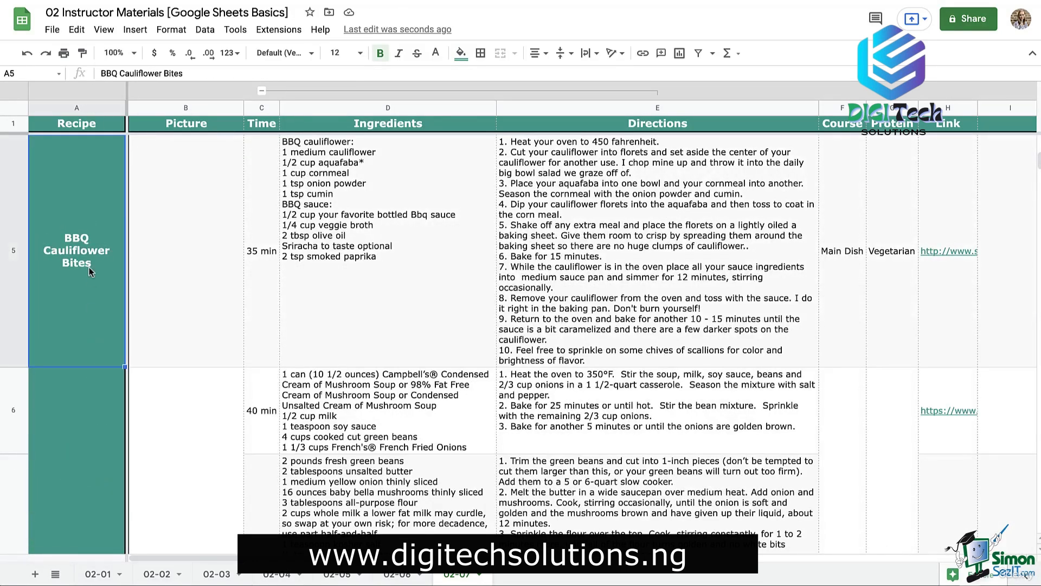
click(461, 53)
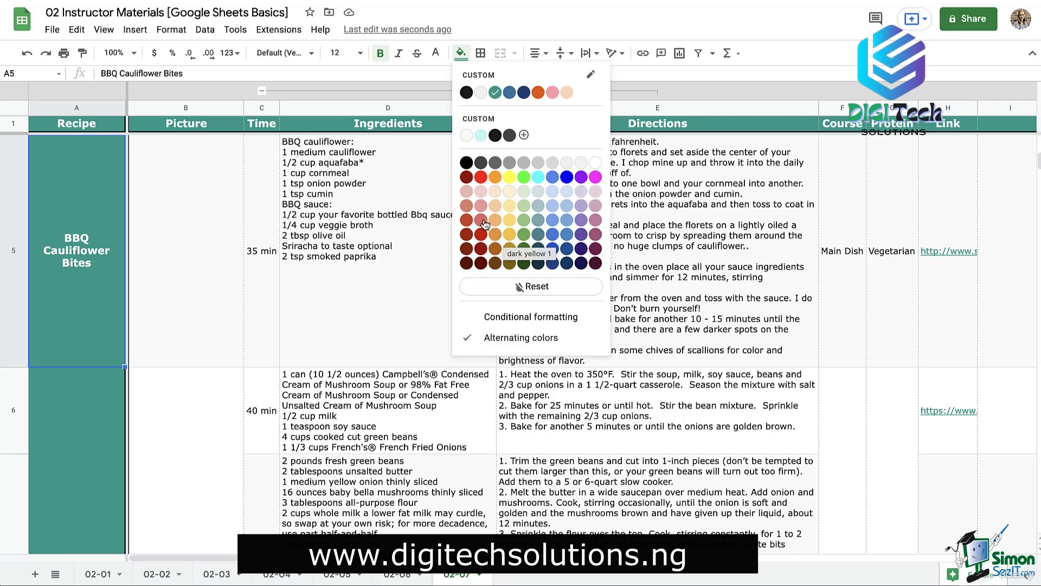
click(505, 241)
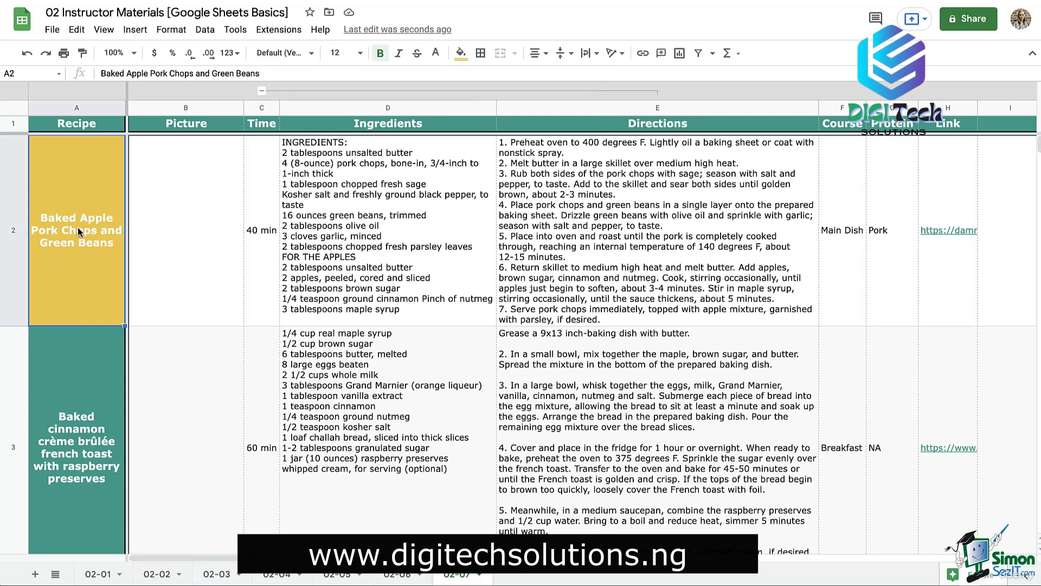
- Copy the formatting of the Baked Apple Pork Chops and Green Beans name cell to the BBQ Cauliflower Bites name cell
click(82, 54)
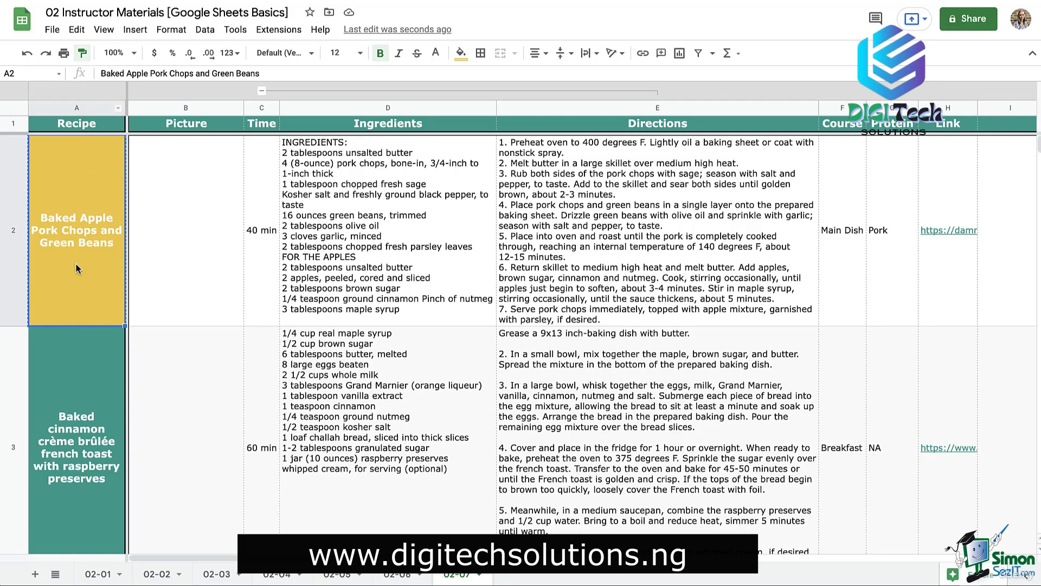
scroll(76, 262, down, 5)
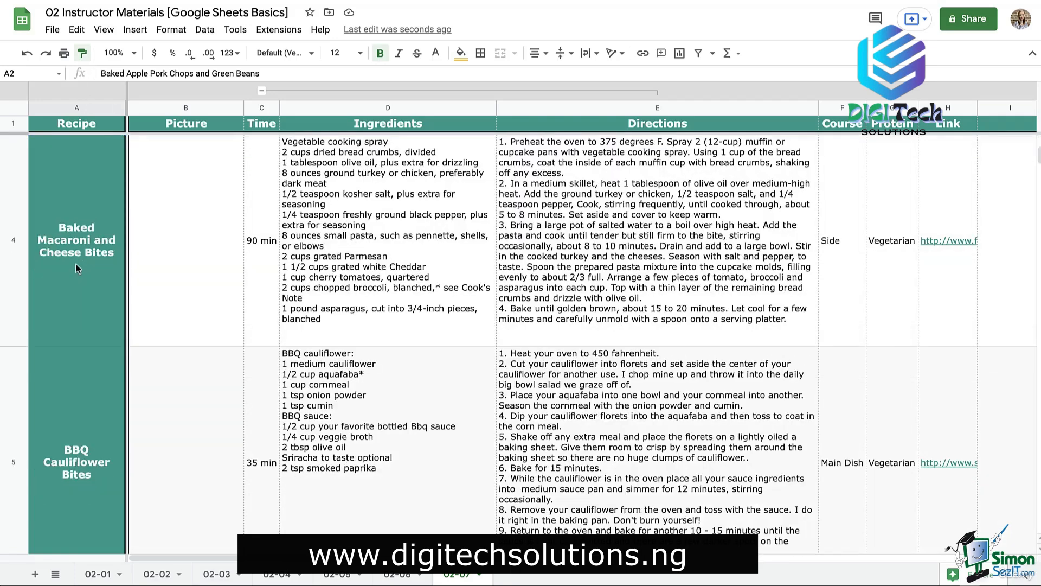
click(86, 360)
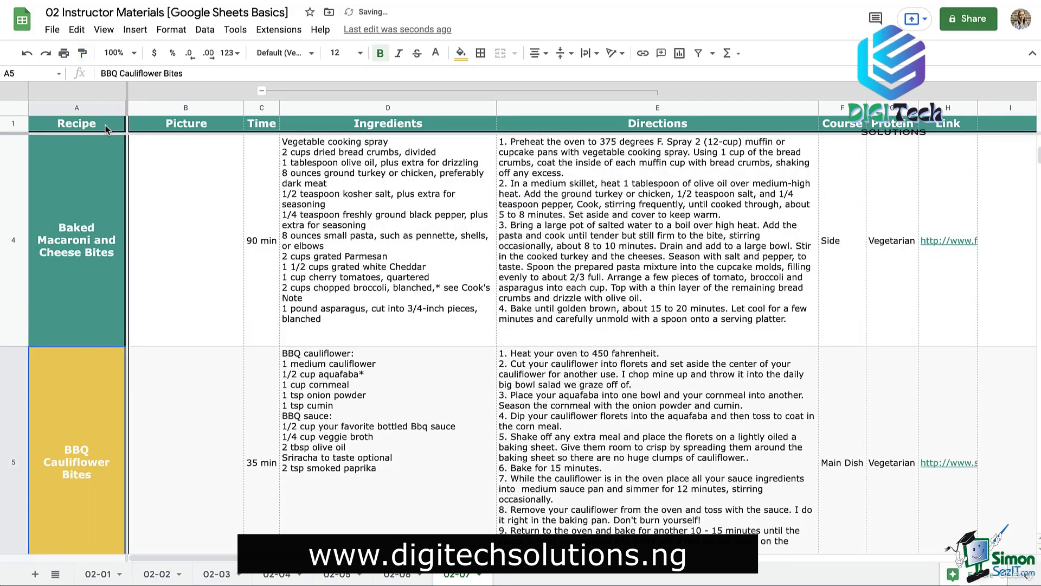
- Copy the BBQ Cauliflower Bites name cell's formatting to D4:H4, the ingredients through link cells of Baked Macaroni and Cheese Bites
click(83, 54)
drag(333, 239, 949, 257)
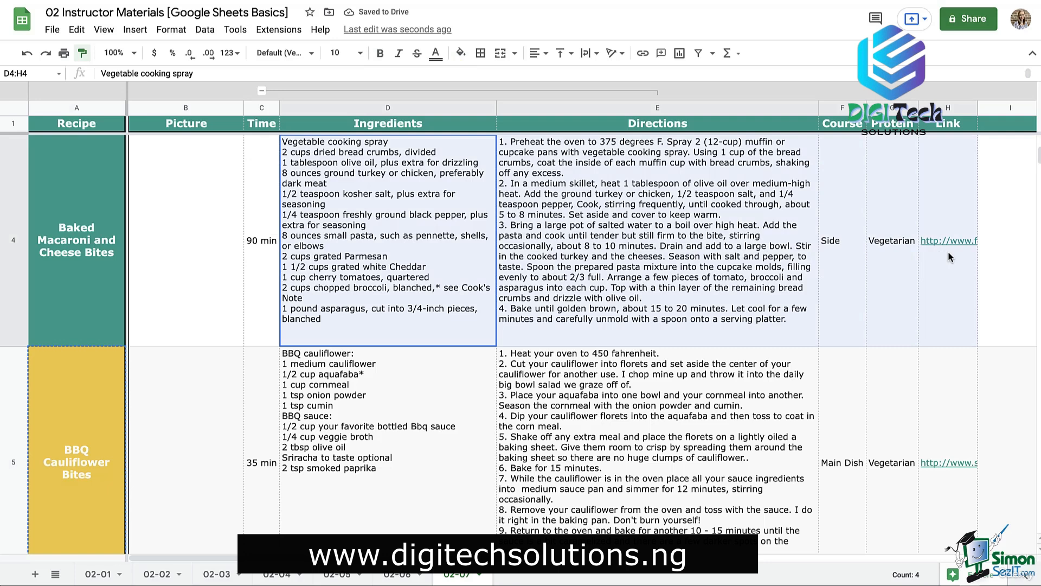
drag(948, 253, 948, 253)
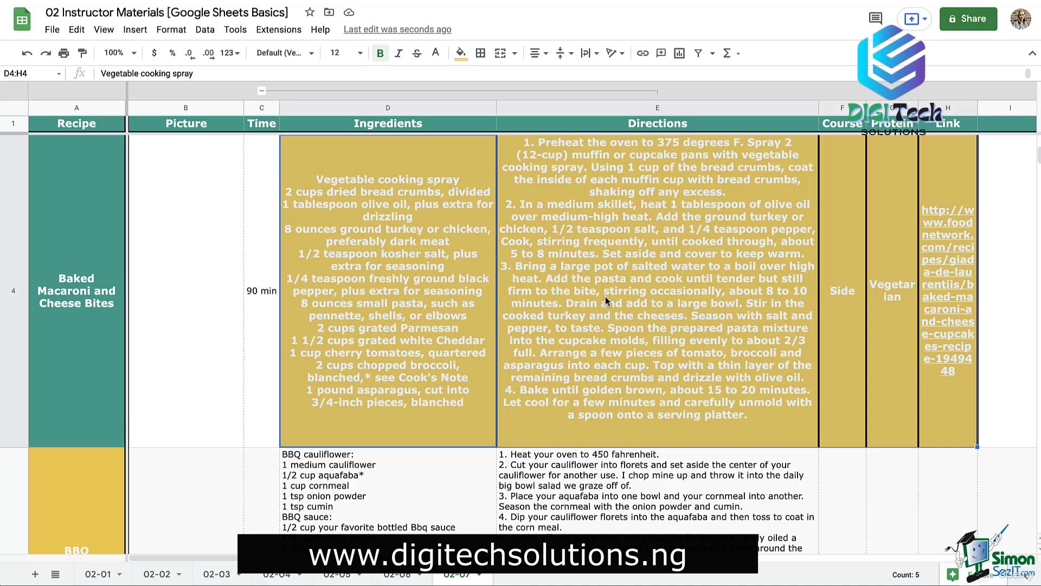
- Undo the formatting copied to D4:H4 and to the BBQ Cauliflower Bites cell, as well as the yellow fill of A2
click(26, 54)
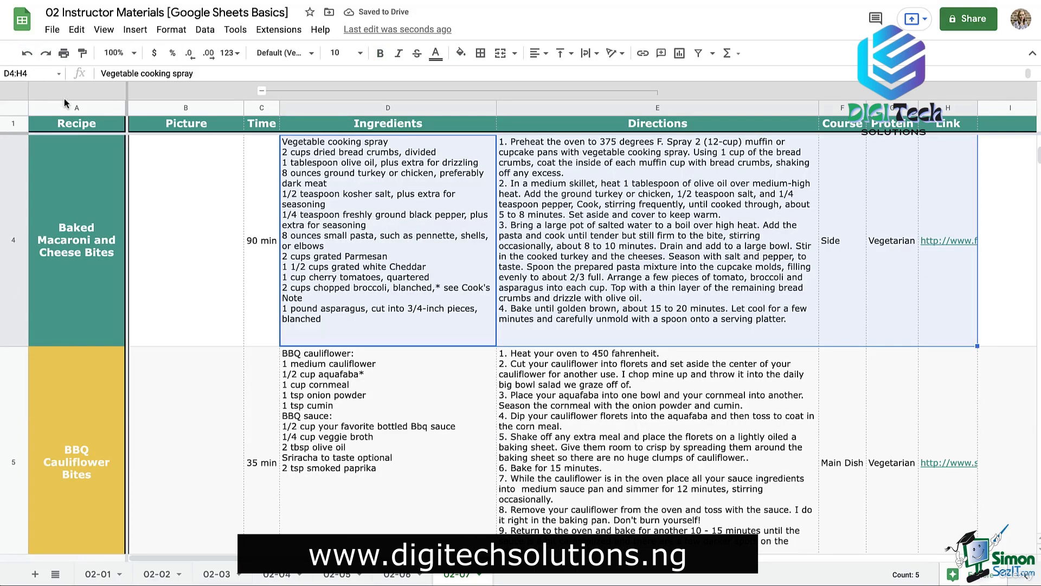
key(super+z)
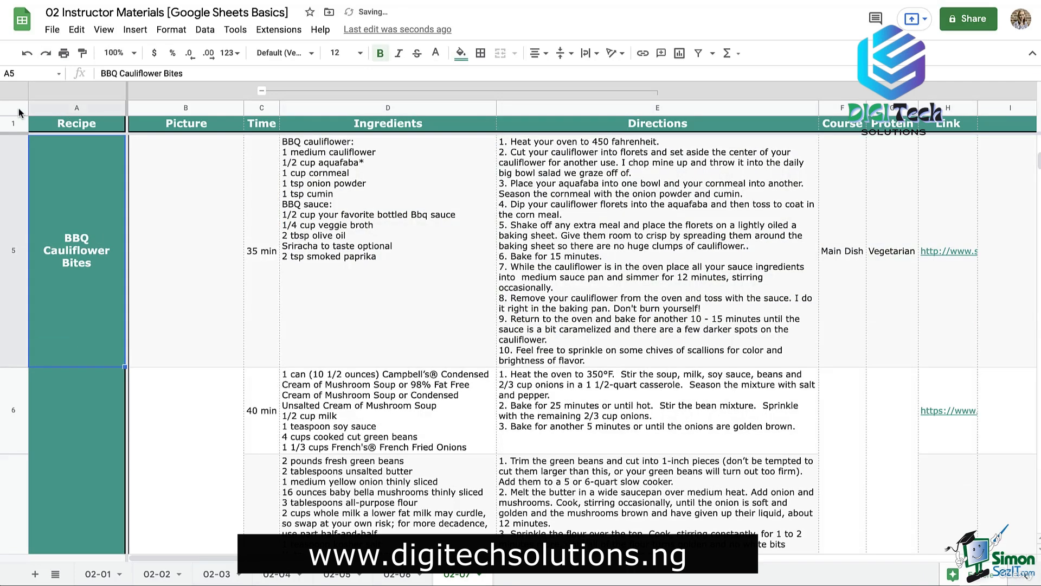
key(super+z)
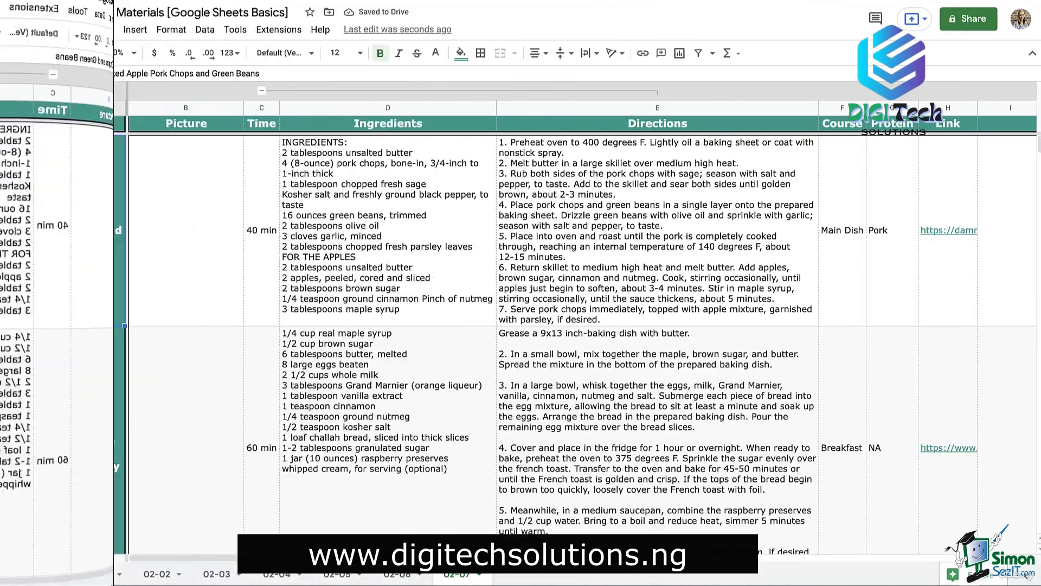
click(56, 129)
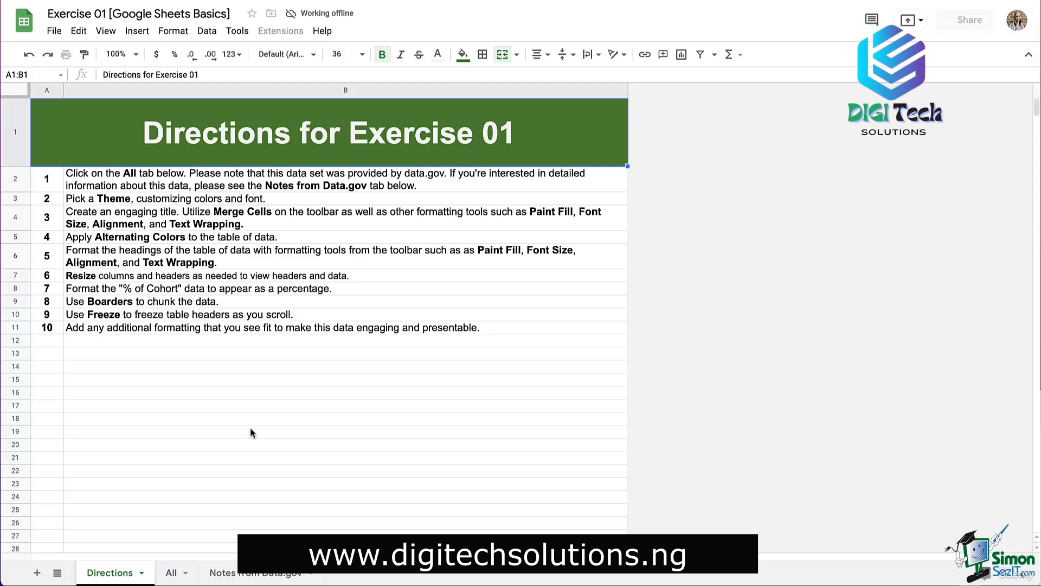
- Open the All sheet of the Exercise 01 spreadsheet and apply the Energetic theme
click(172, 573)
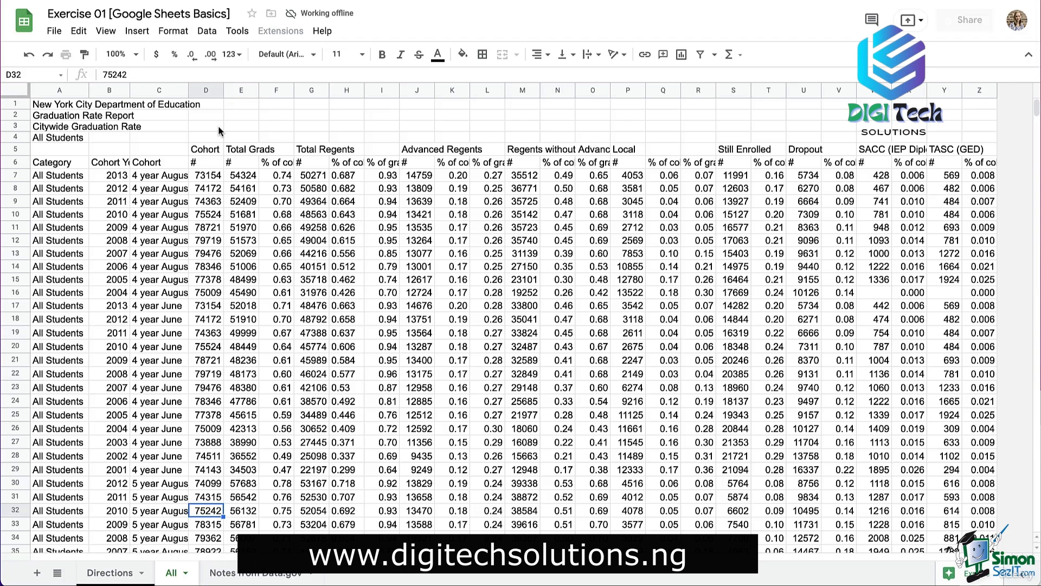
click(218, 125)
click(179, 32)
click(179, 45)
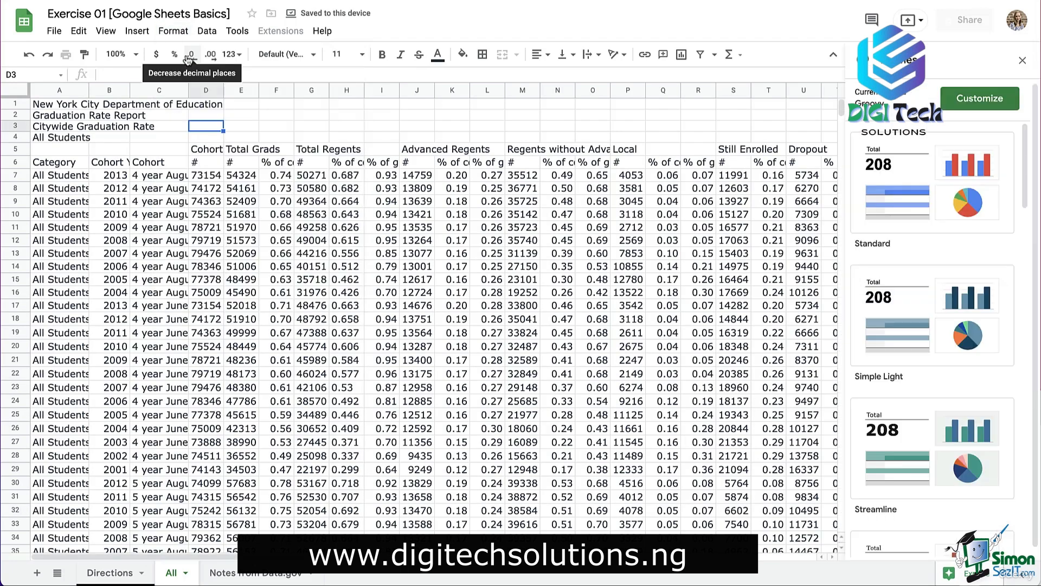
click(917, 314)
click(957, 471)
scroll(957, 472, down, 2)
scroll(957, 472, down, 10)
click(943, 431)
- Look through the Energetic theme's font and Accent 1 color options, and close the theme settings
click(979, 102)
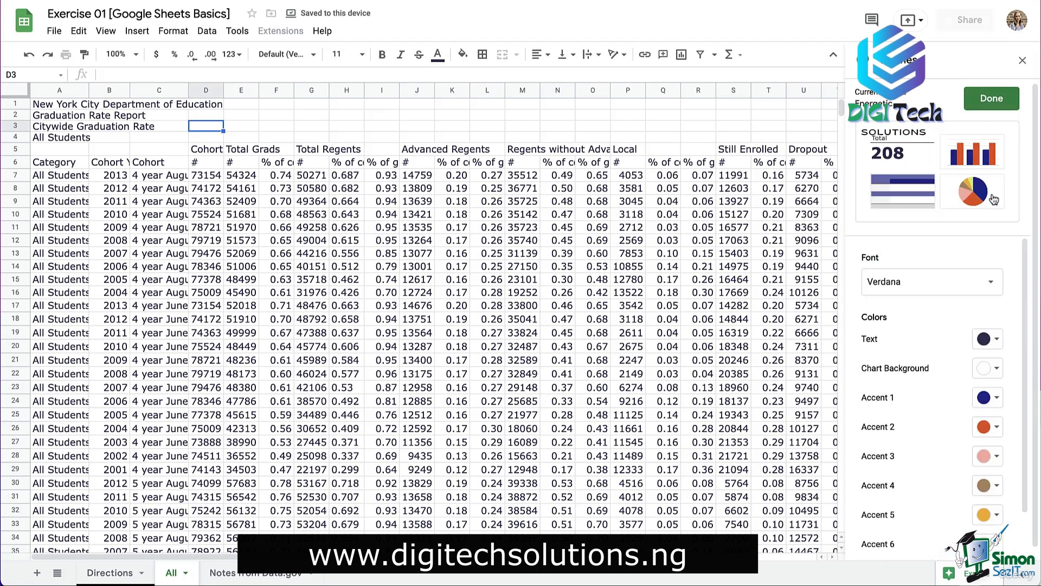
click(995, 292)
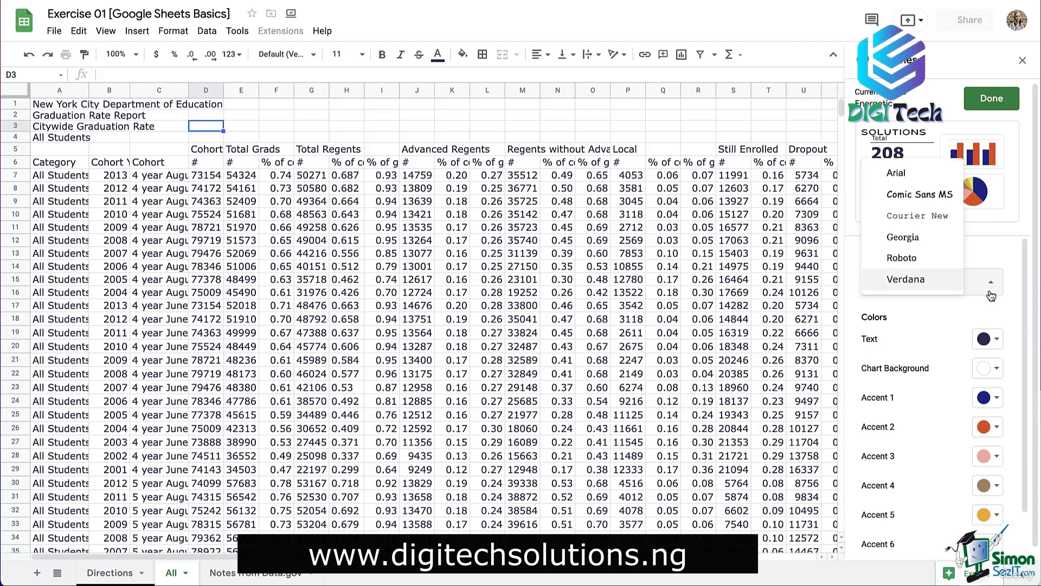
click(995, 293)
click(997, 401)
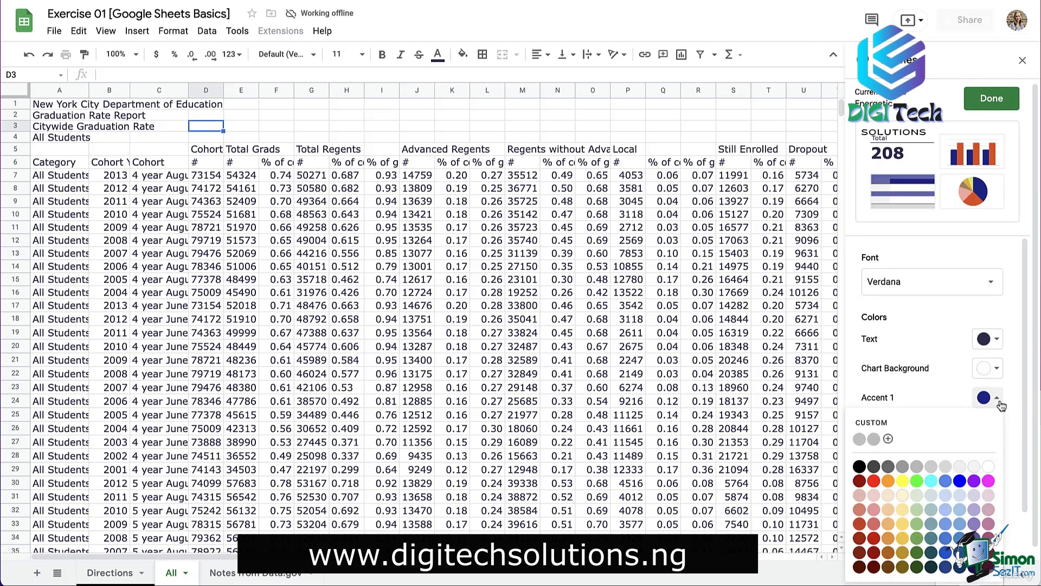
click(1001, 405)
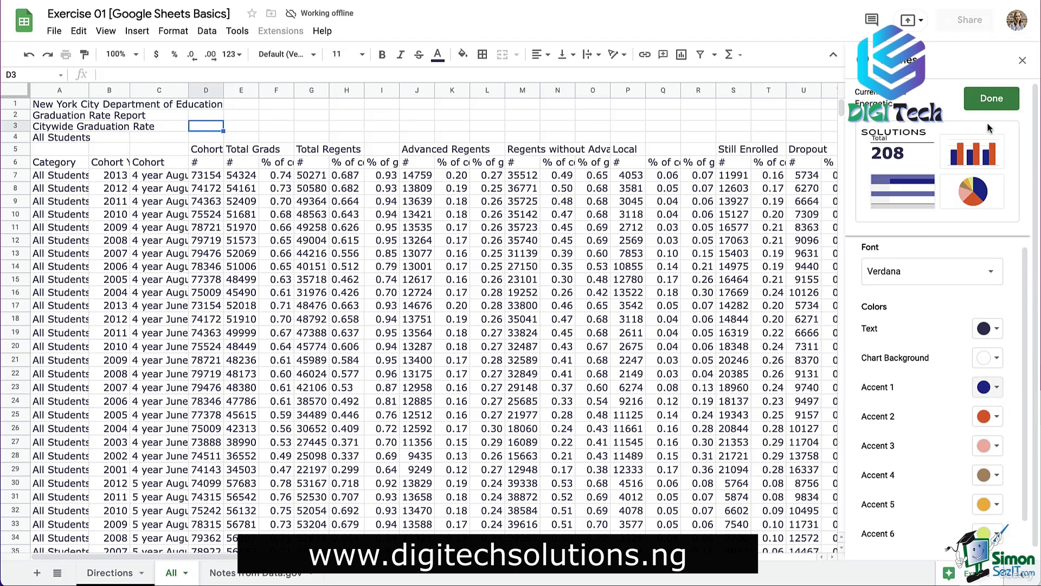
click(988, 104)
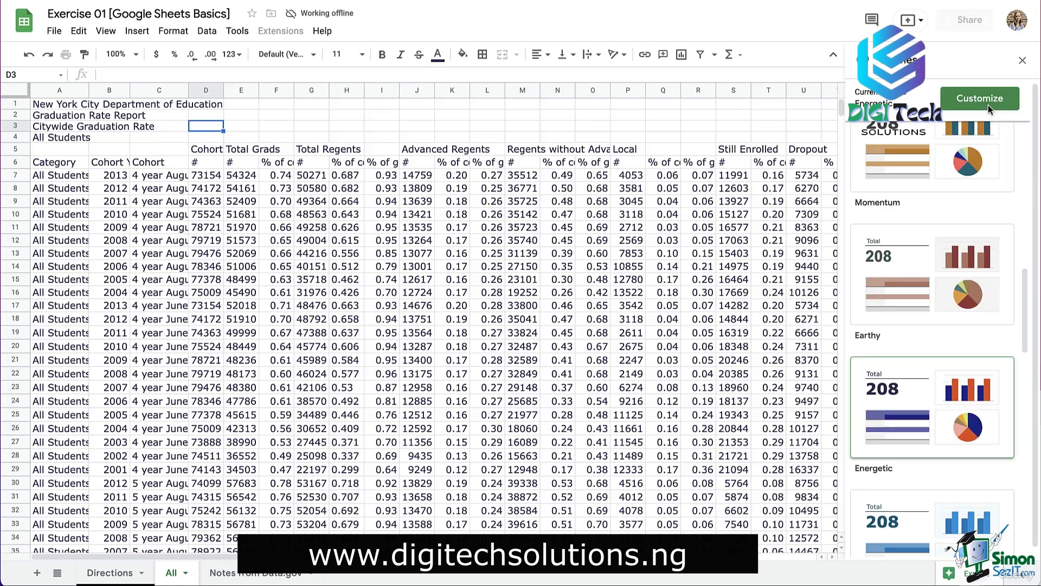
click(1024, 60)
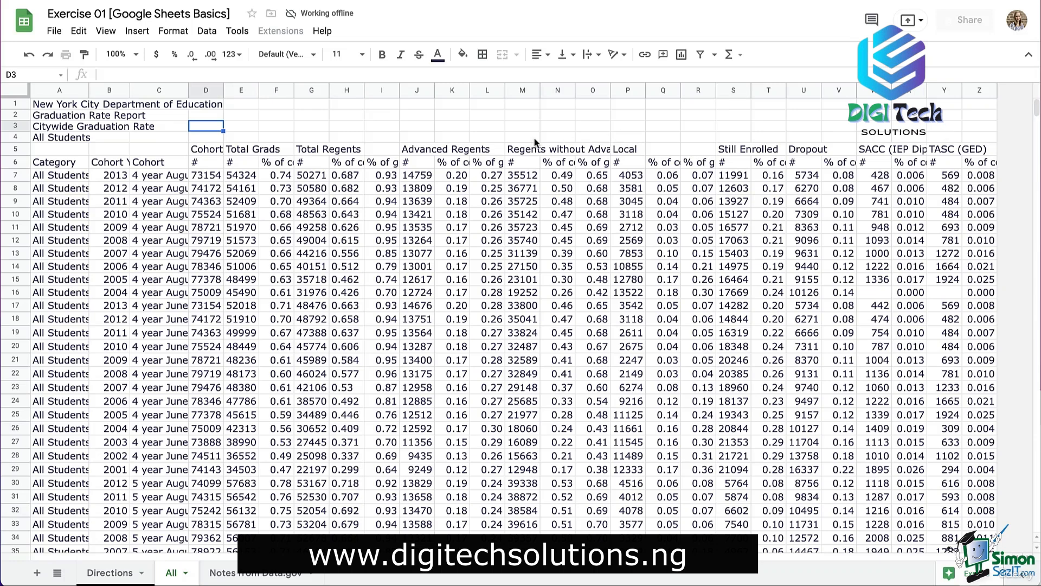
- Merge cells A1:Z1 and center the New York City Department of Education title across them
drag(46, 107, 979, 106)
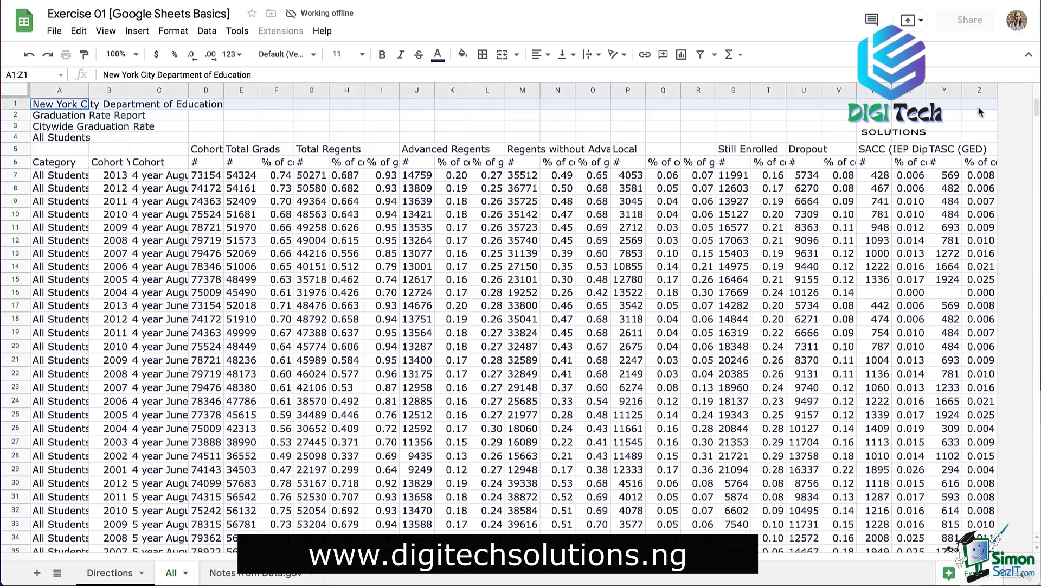
click(502, 54)
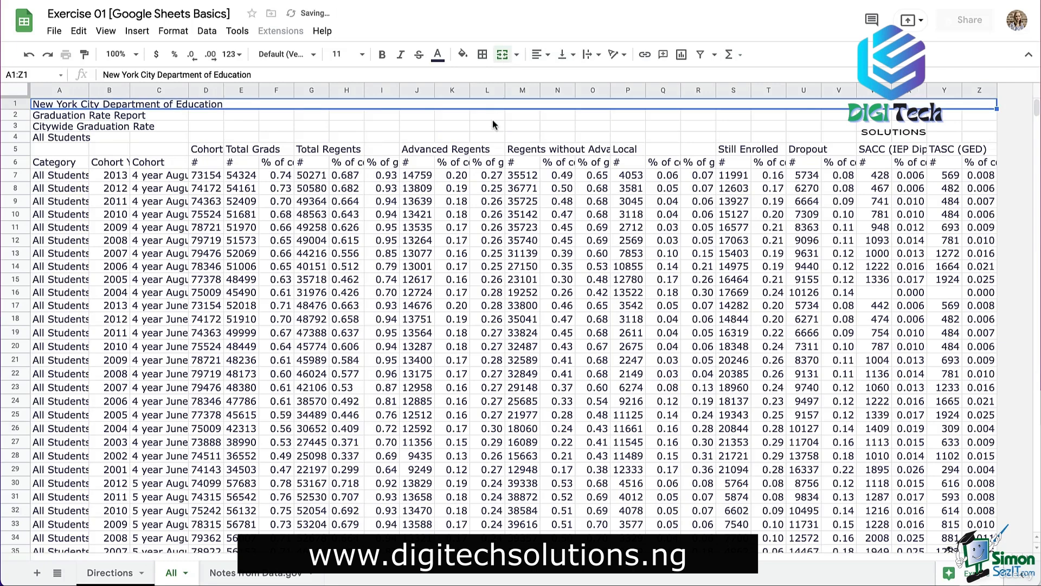
click(539, 54)
click(554, 76)
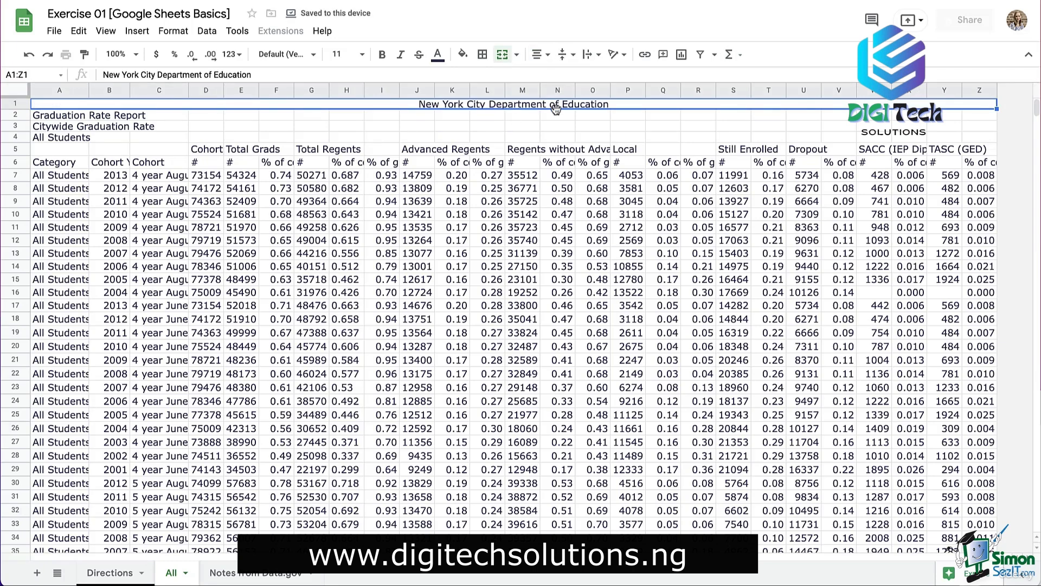
- Set the row 1 title's font size to 18 and make the row taller
click(347, 54)
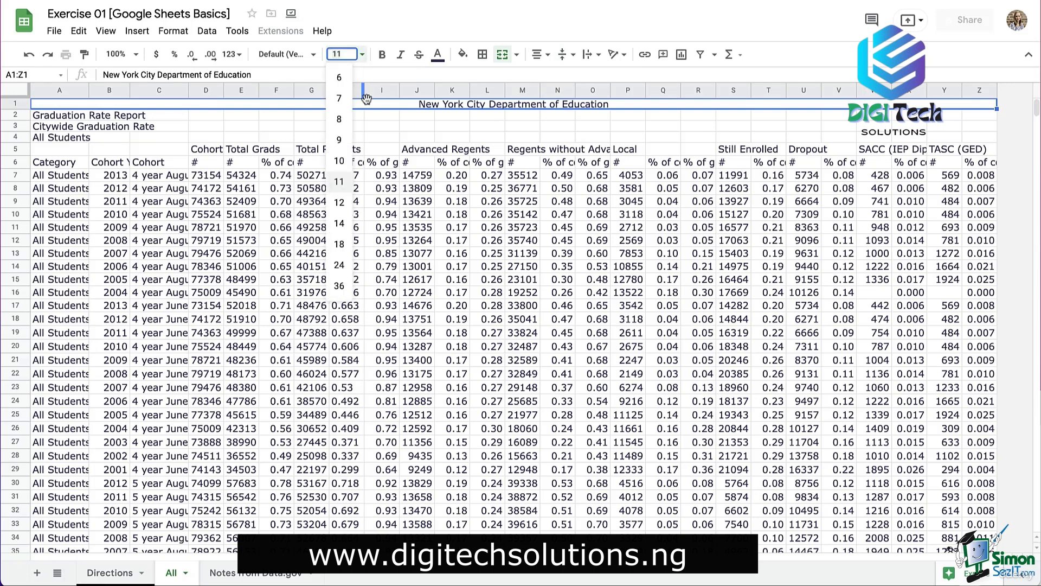
click(336, 249)
double_click(15, 110)
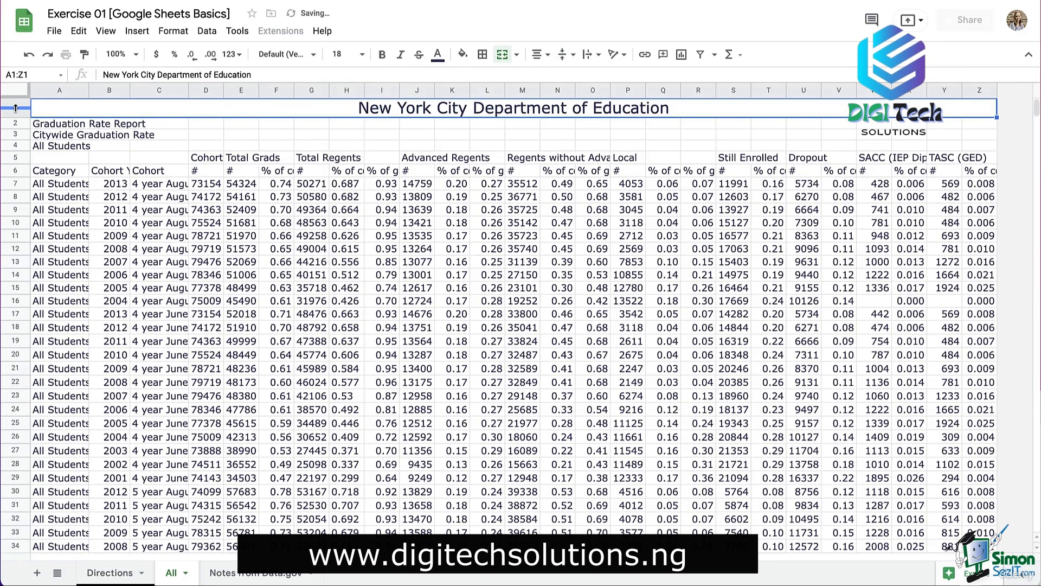
drag(15, 111, 12, 131)
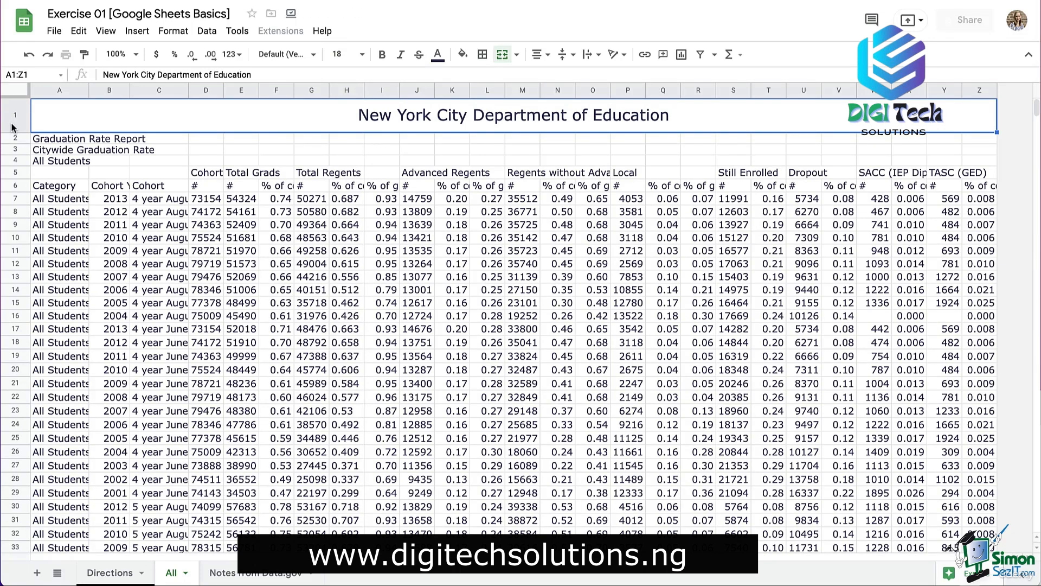
- Fill title row 1 with the theme's dark blue accent color and make its text white
click(10, 120)
click(463, 54)
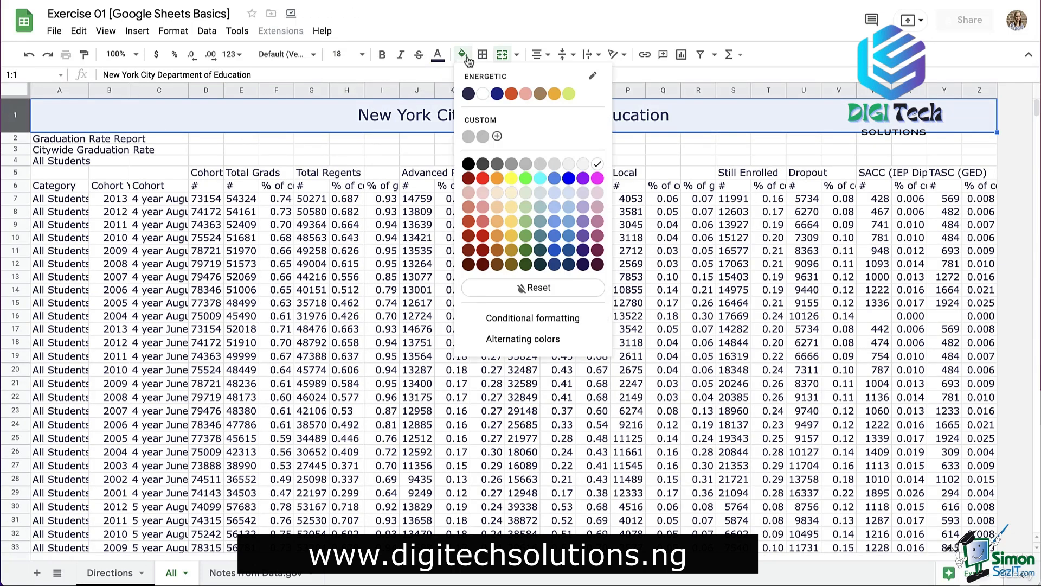
click(497, 94)
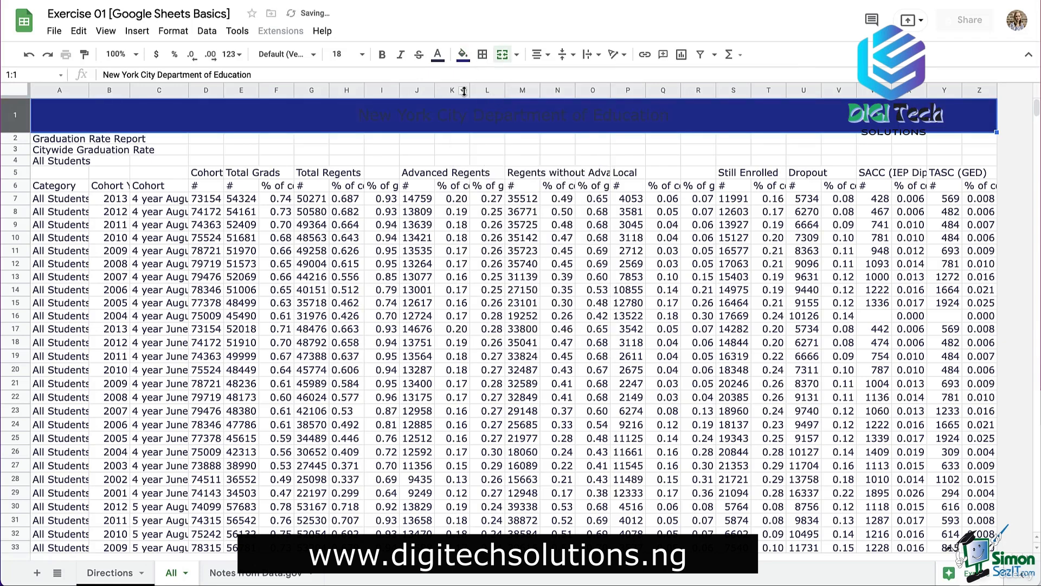
click(438, 55)
click(457, 95)
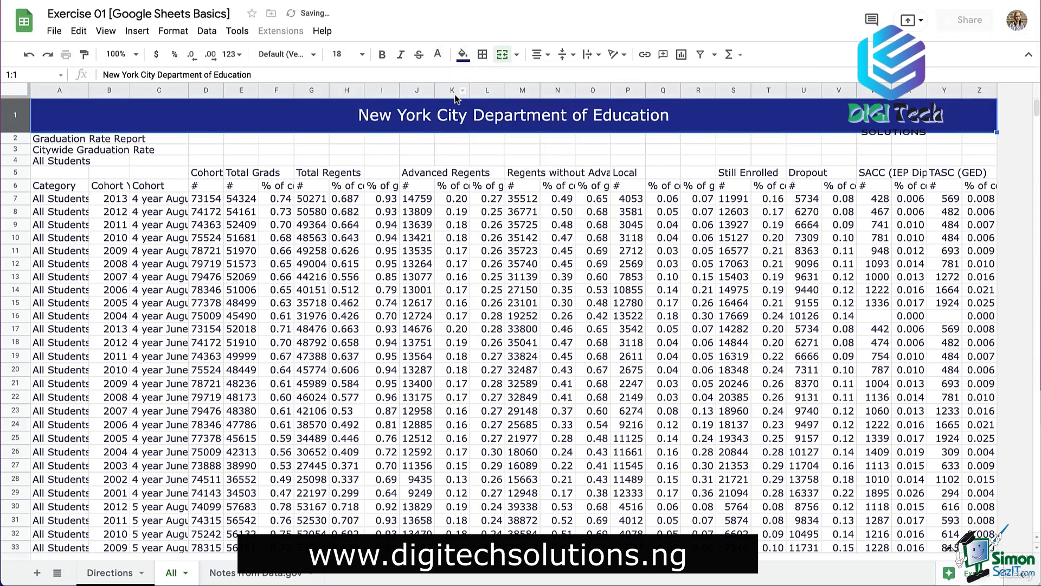
- Append "- Graduation Rate Report" to the New York City Department of Education title in row 1
click(48, 142)
double_click(600, 127)
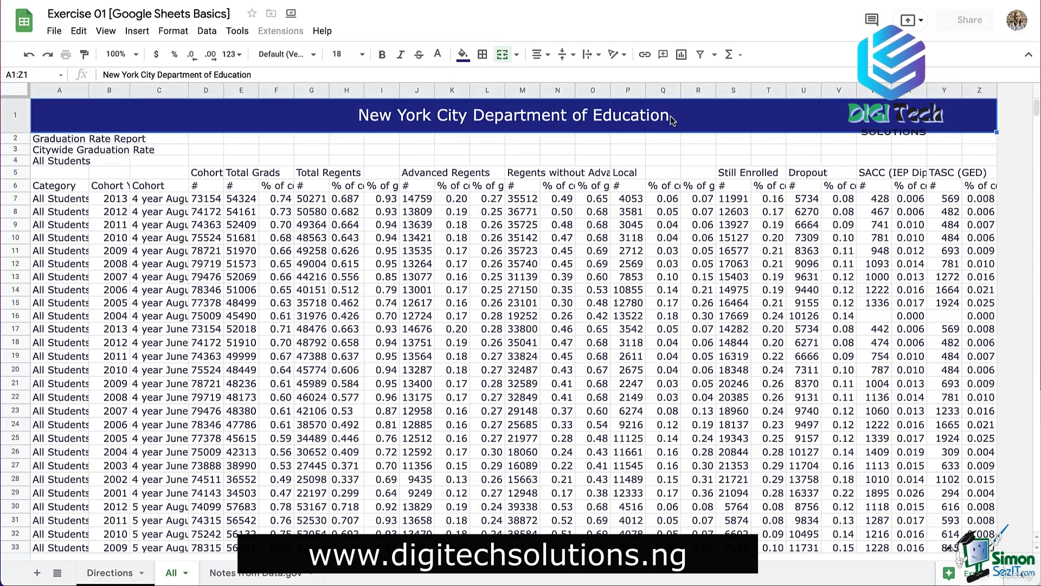
text(- Graduation Rate Report)
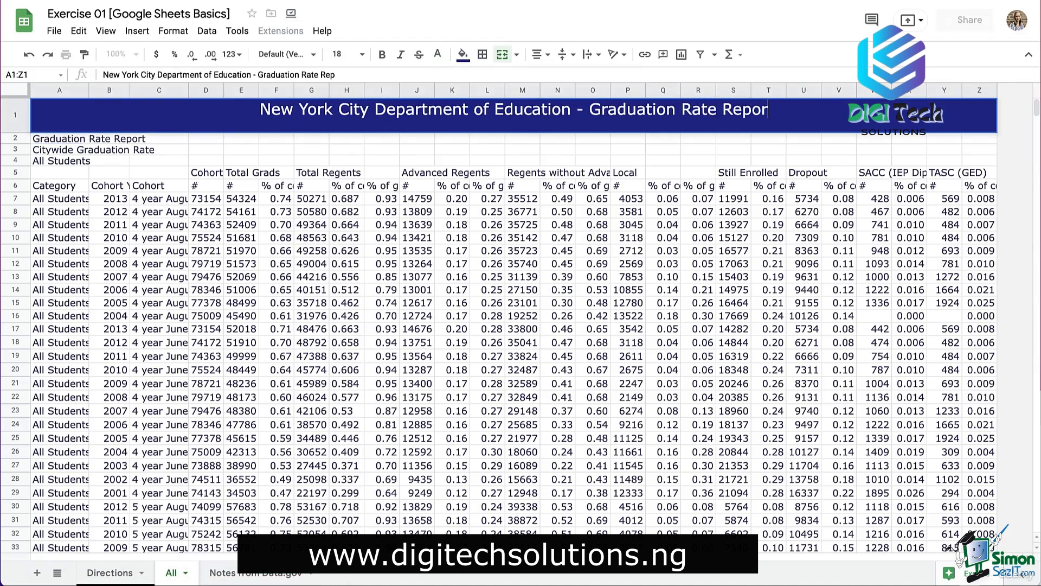
key(Return)
- Delete row 2, which holds the separate Graduation Rate Report line
click(17, 139)
right_click(17, 140)
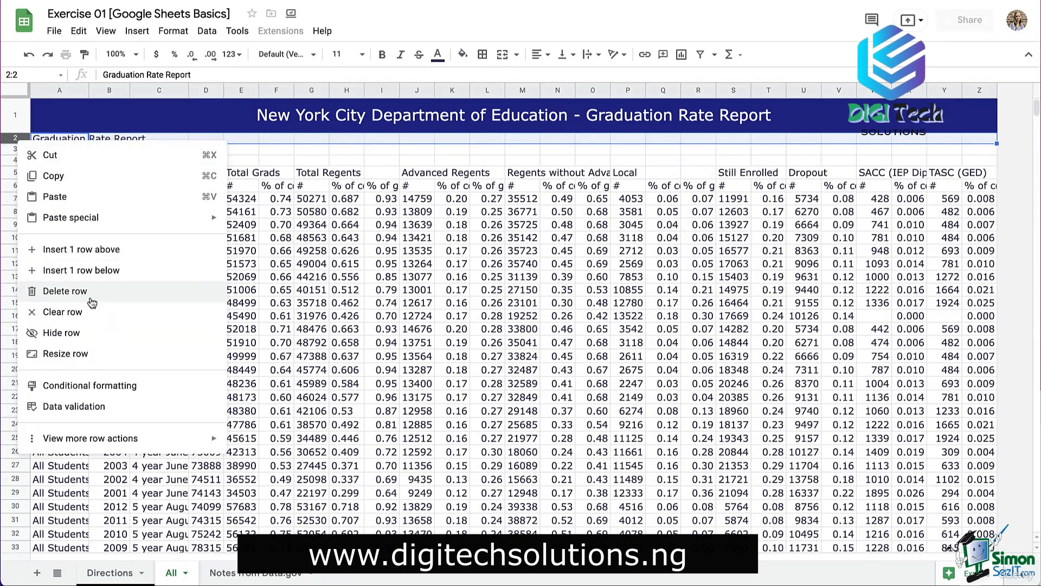
click(59, 284)
- Merge the Citywide Graduation Rate row across A2:Z2 and fill it with the theme's orange accent color
click(502, 54)
click(462, 55)
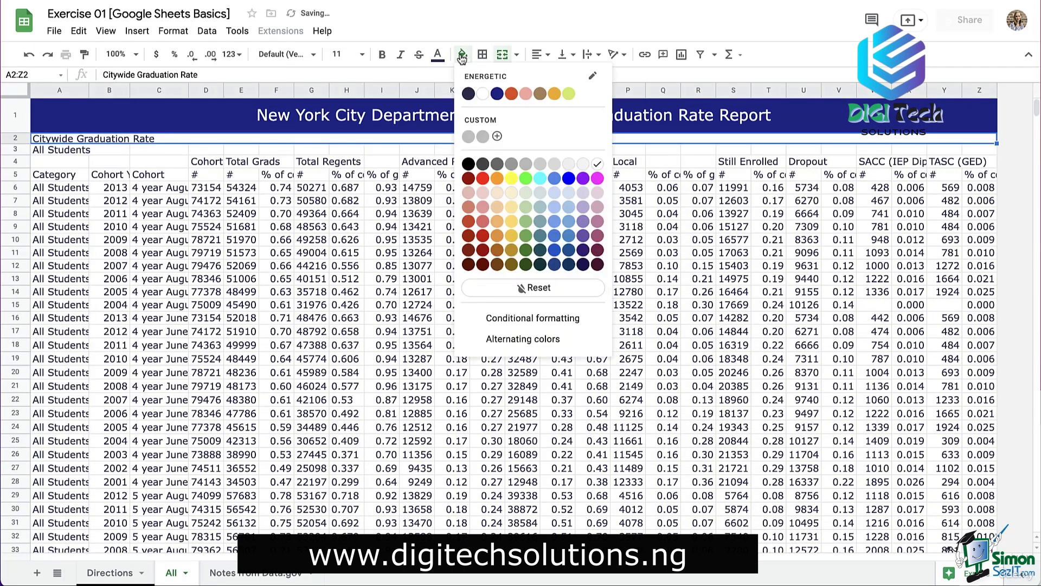
click(511, 94)
- Center the Citywide Graduation Rate subtitle with font size 14 and white text
click(546, 54)
click(554, 77)
click(364, 58)
click(340, 223)
- Append "for All Students" to the Citywide Graduation Rate subtitle and clear the All Students text from A3
double_click(595, 140)
text(for All Students)
click(40, 157)
key(Delete)
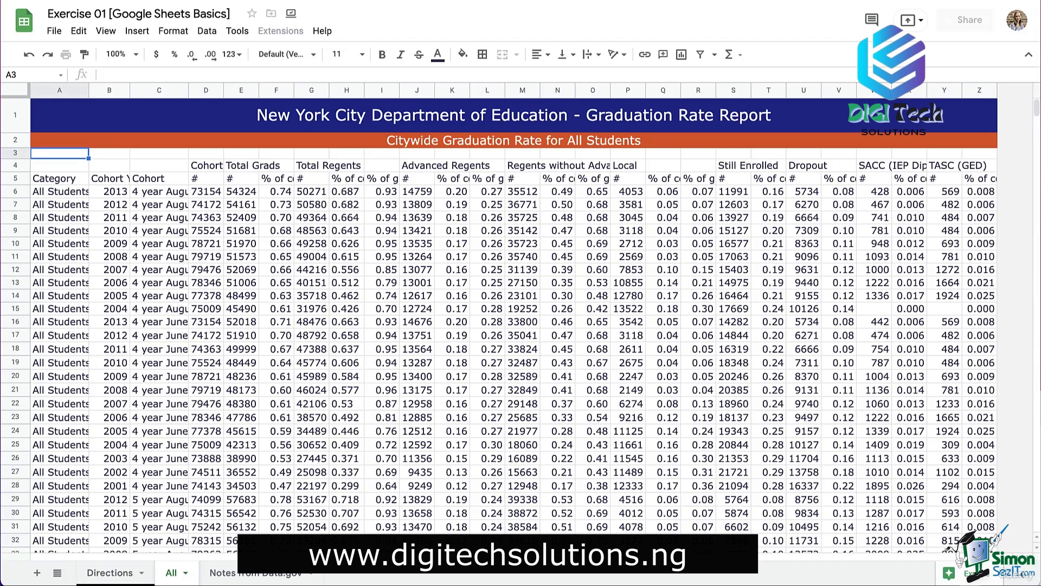
- Apply alternating colors to the data table in A4:Z58
drag(48, 166, 988, 419)
click(173, 31)
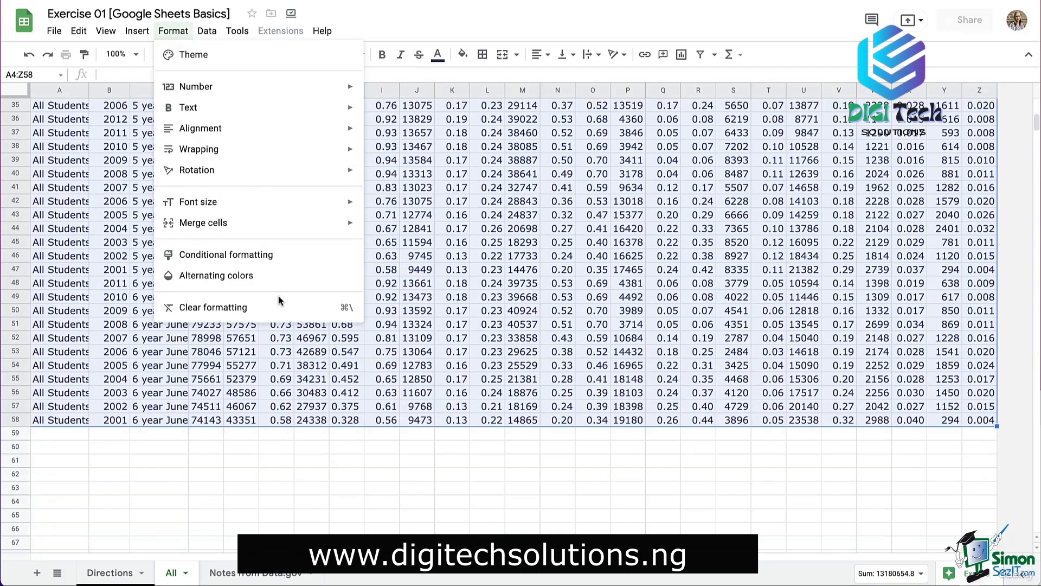
click(259, 275)
scroll(259, 277, up, 10)
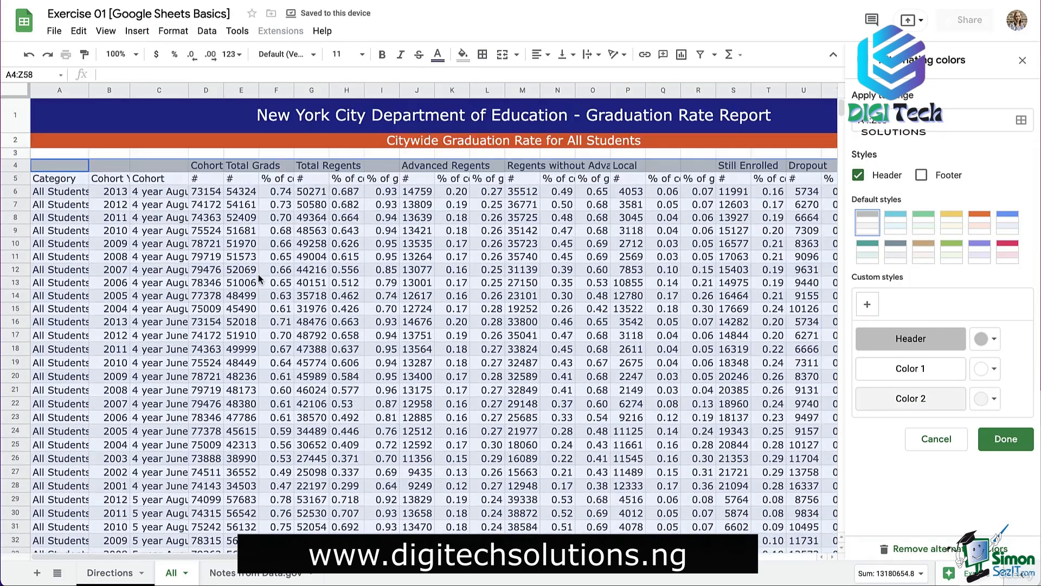
- Set the alternating colors' header to the theme's dark blue and apply the style to the table
click(895, 223)
click(895, 251)
click(866, 226)
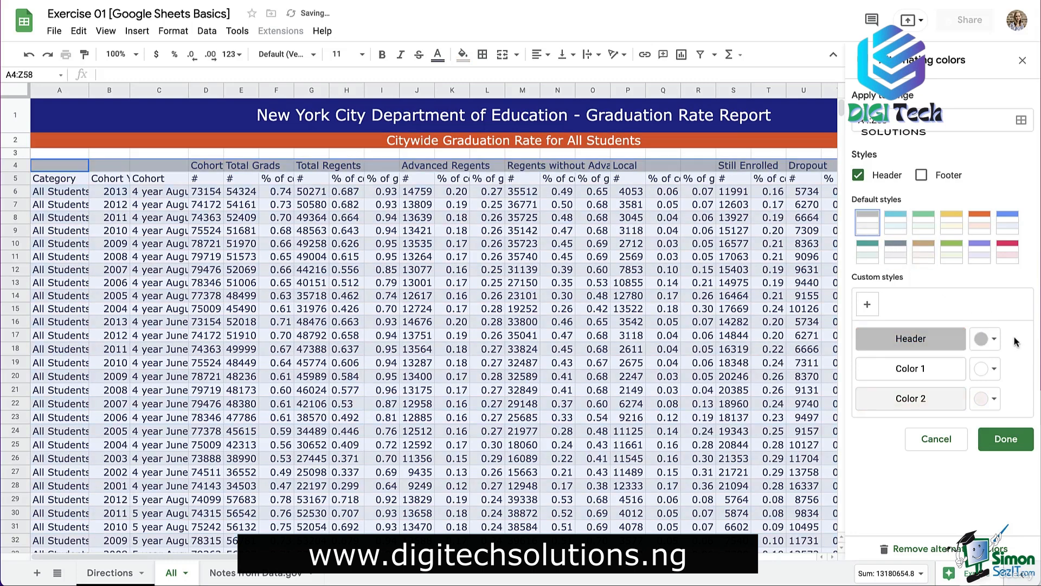
click(987, 339)
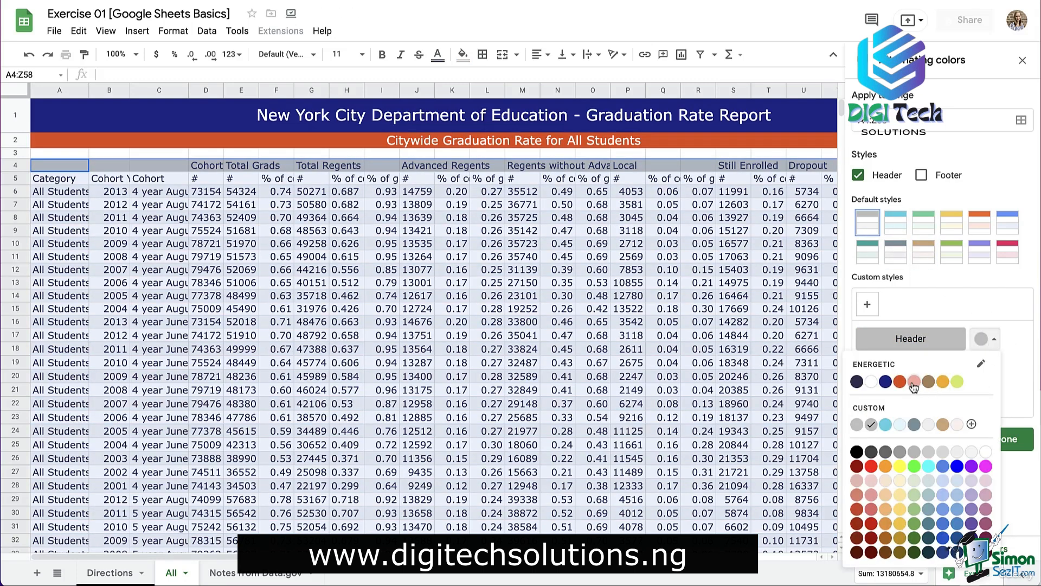
click(885, 381)
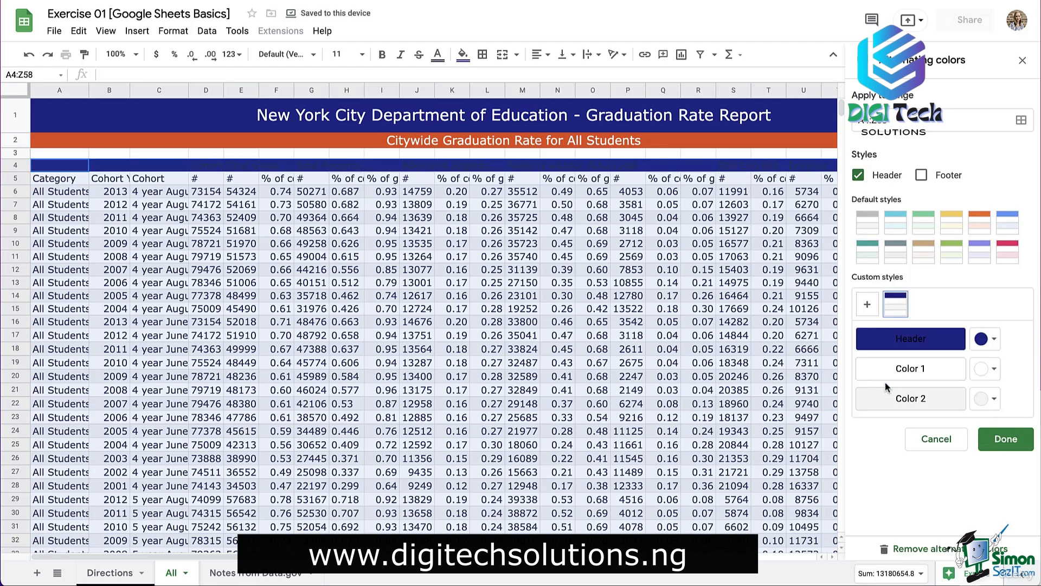
click(1004, 440)
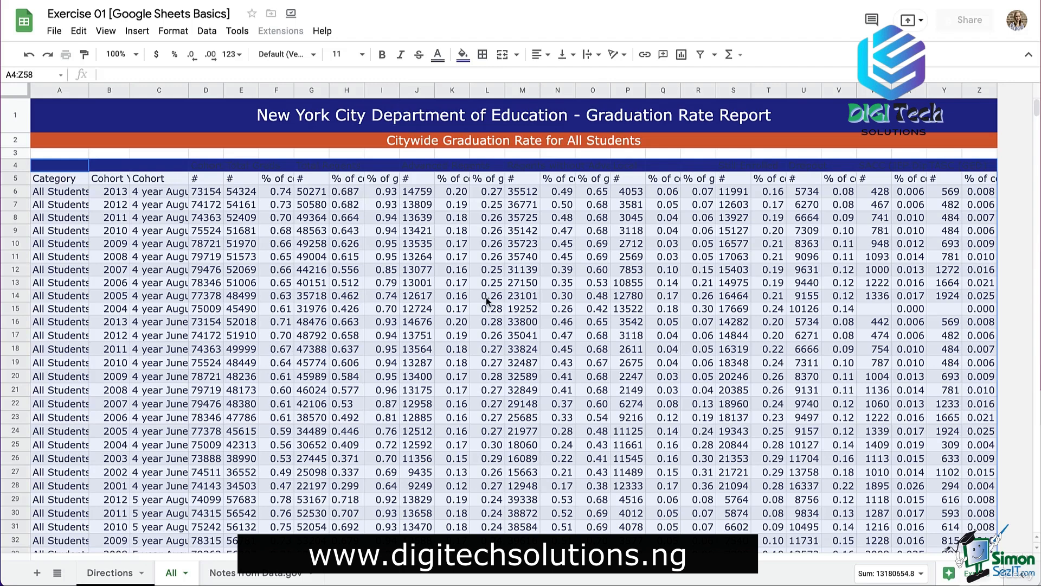
- Fill header row 5 with the theme's orange accent color
click(14, 179)
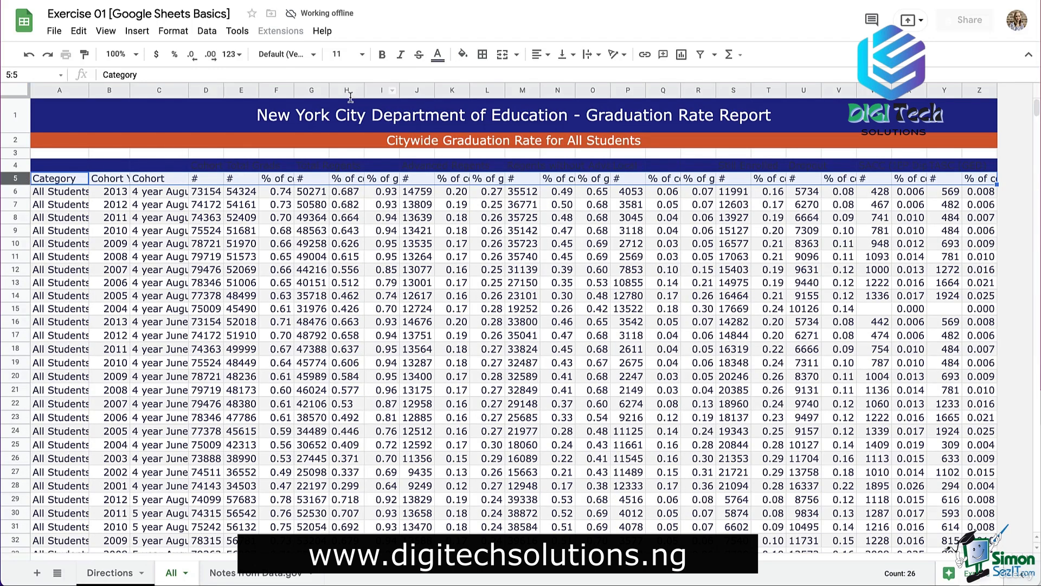
click(462, 54)
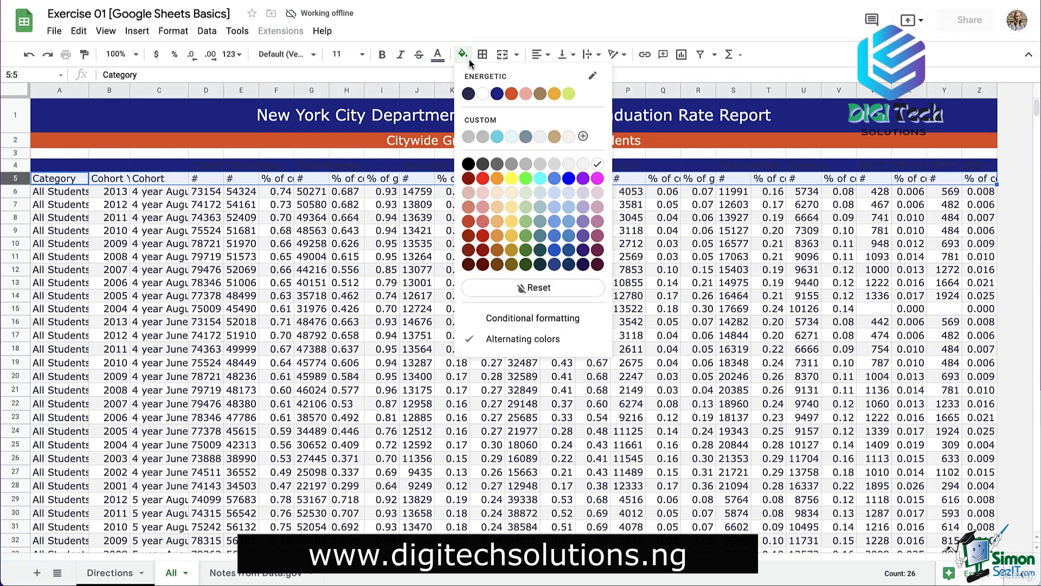
click(511, 95)
click(51, 216)
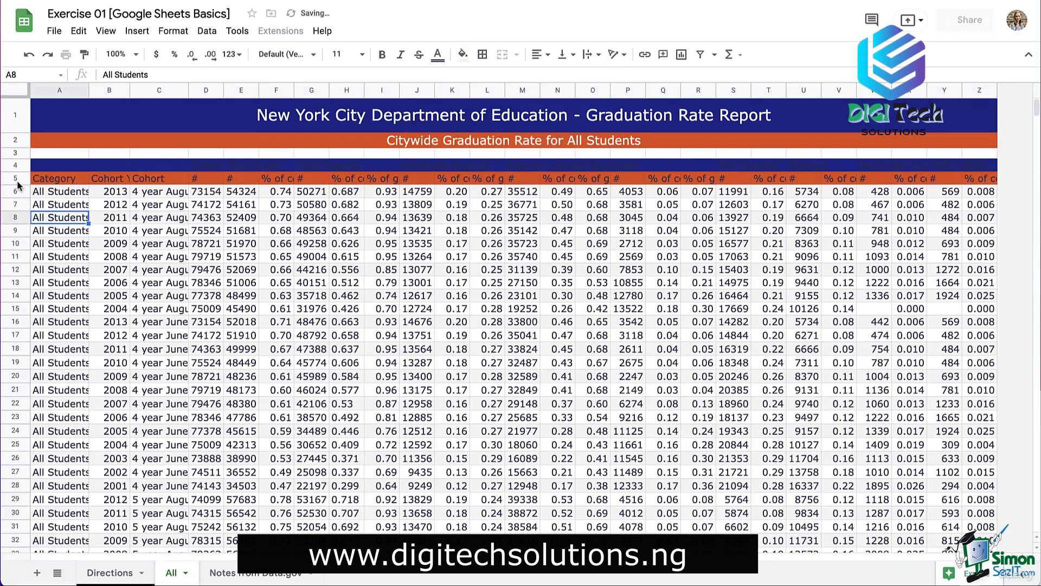
- Center the text of header rows 4 and 5 horizontally and vertically, and wrap it
drag(13, 167, 12, 175)
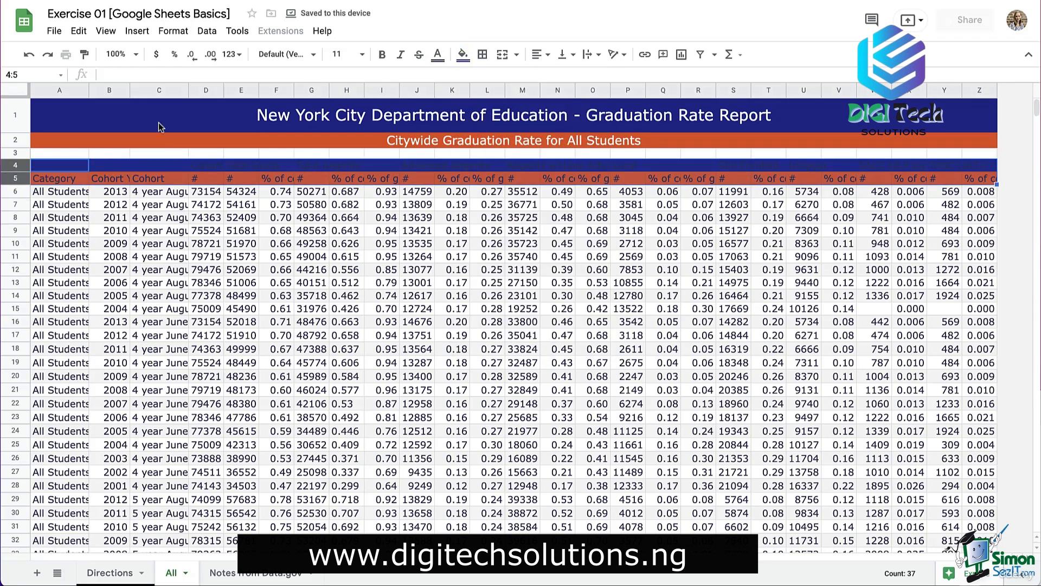
click(540, 55)
click(552, 76)
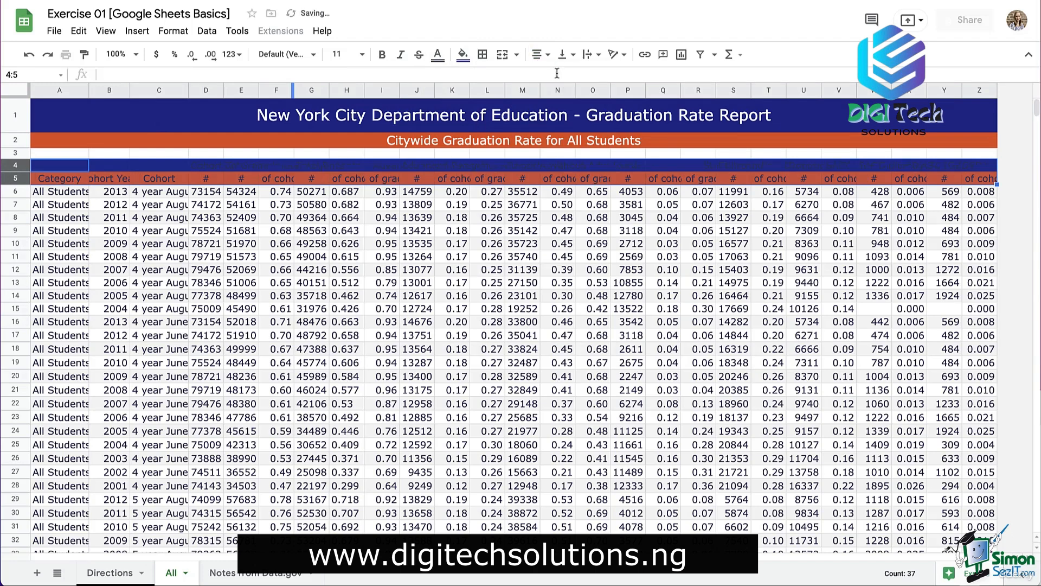
click(572, 56)
click(580, 76)
click(591, 55)
click(605, 77)
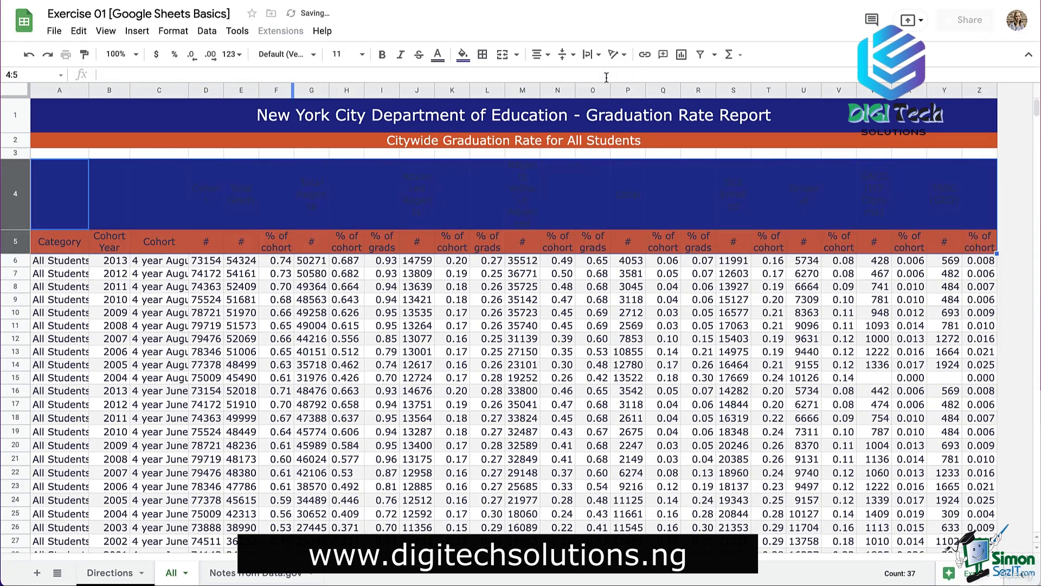
- Change the text color of header rows 4 and 5 to the theme's white
click(437, 54)
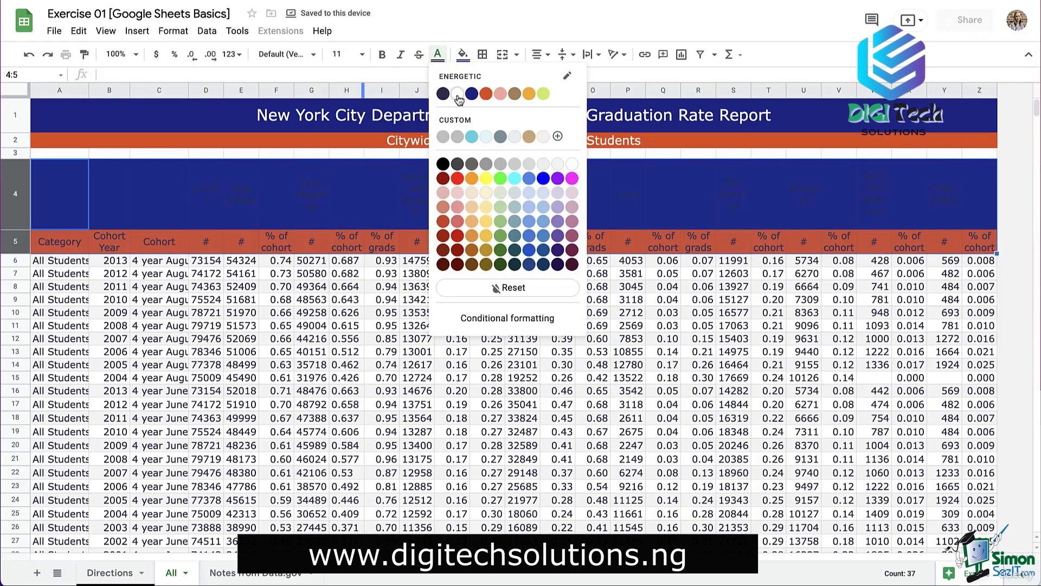
click(455, 99)
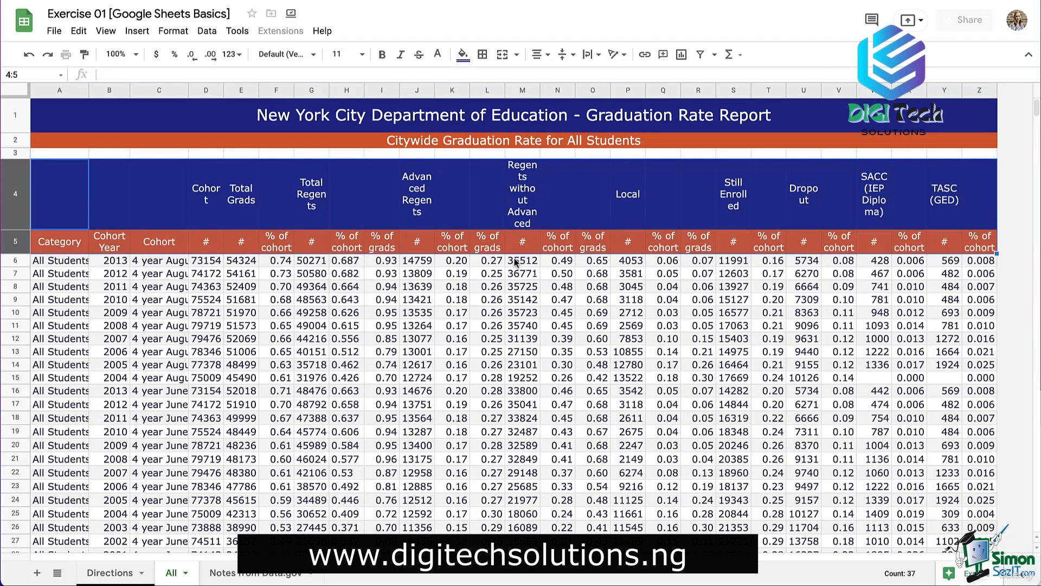
- Merge the Total Grads, Total Regents and Advanced Regents headings across E4:F4, G4:I4 and J4:L4
click(215, 195)
click(270, 198)
click(501, 54)
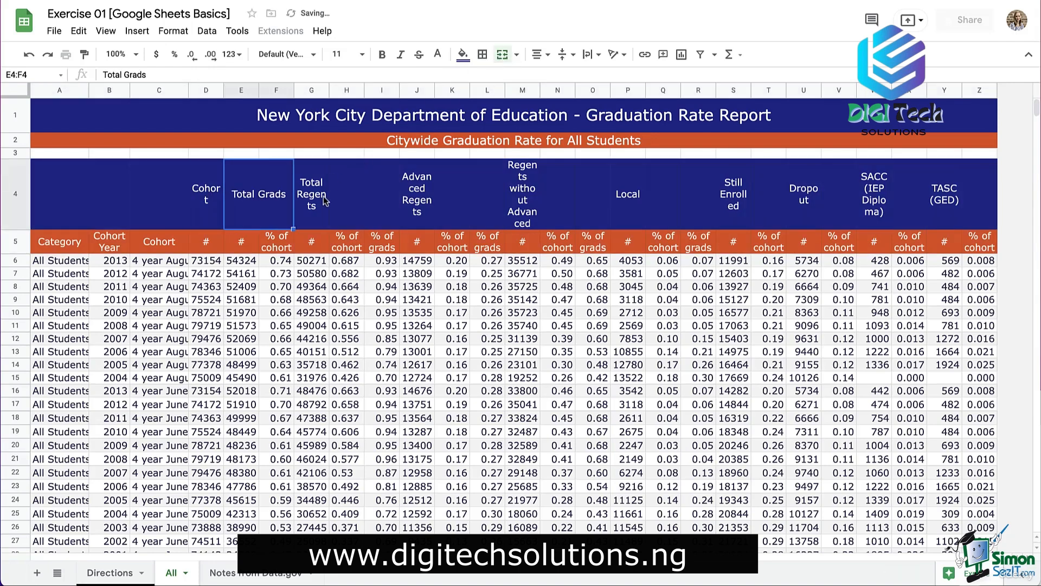
click(348, 203)
click(500, 54)
drag(417, 200, 498, 201)
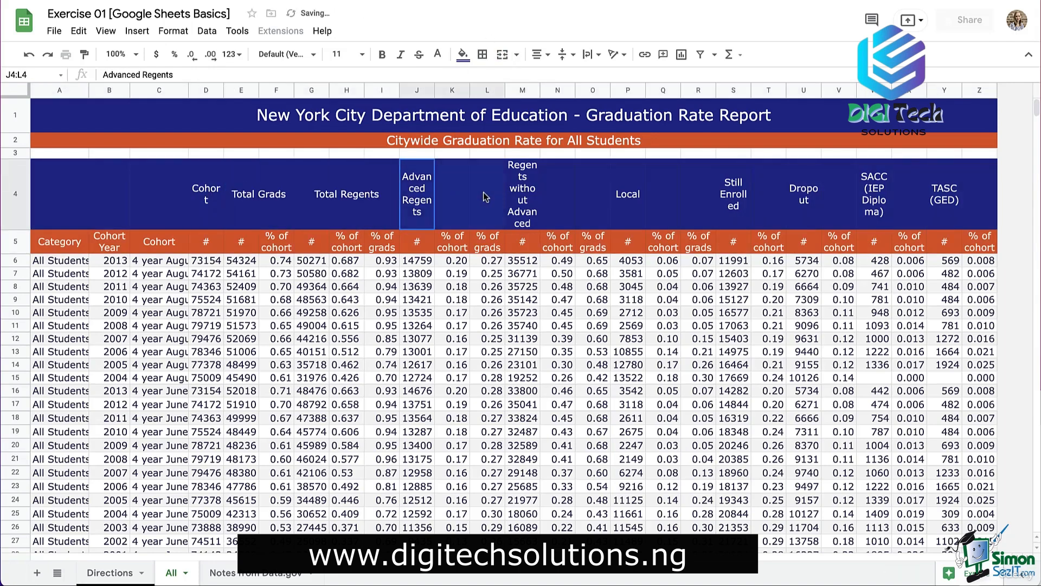
click(500, 57)
- Fill header rows 4 and 5 with the theme's salmon accent color and give them dark text
click(23, 205)
click(462, 55)
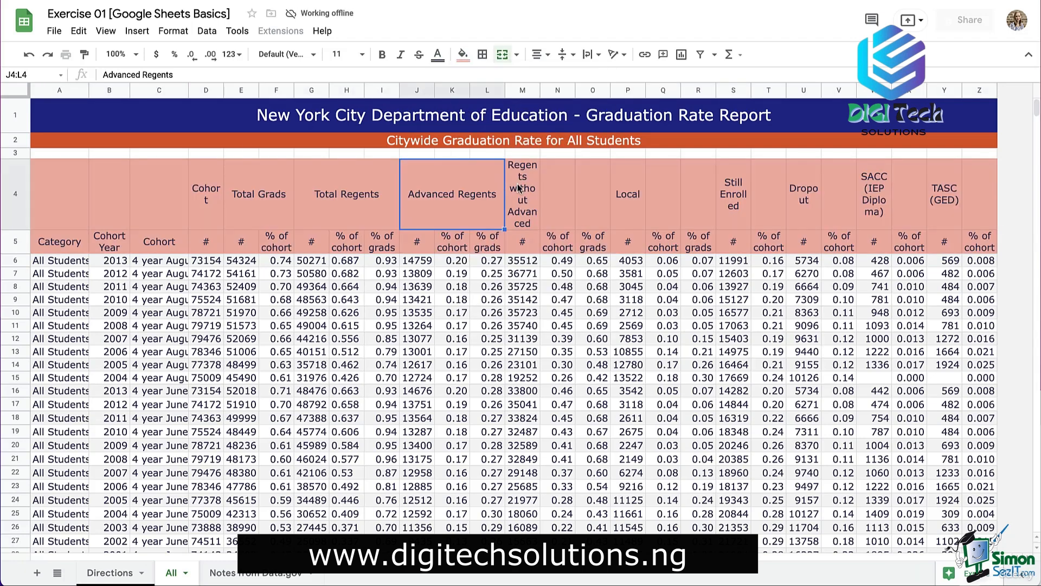
- Merge the remaining row 4 headings, from Regents without Advanced to TASC (GED), across their own columns in M4:Z4
drag(524, 193, 768, 182)
click(500, 54)
click(501, 54)
click(462, 55)
click(463, 54)
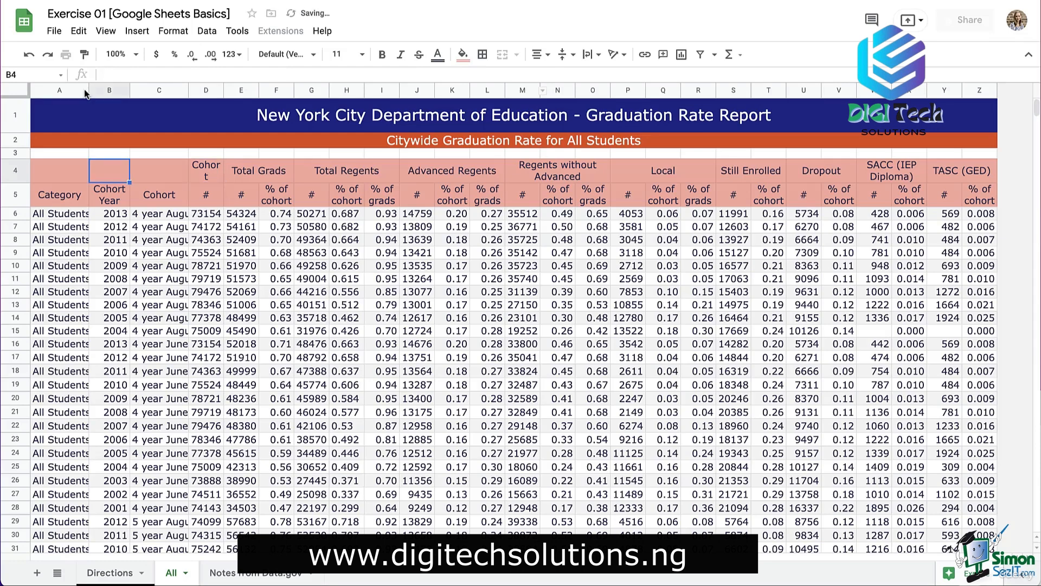
- Adjust the widths of columns A to D so that their headings and entries fit
drag(89, 91, 112, 90)
click(142, 91)
double_click(154, 90)
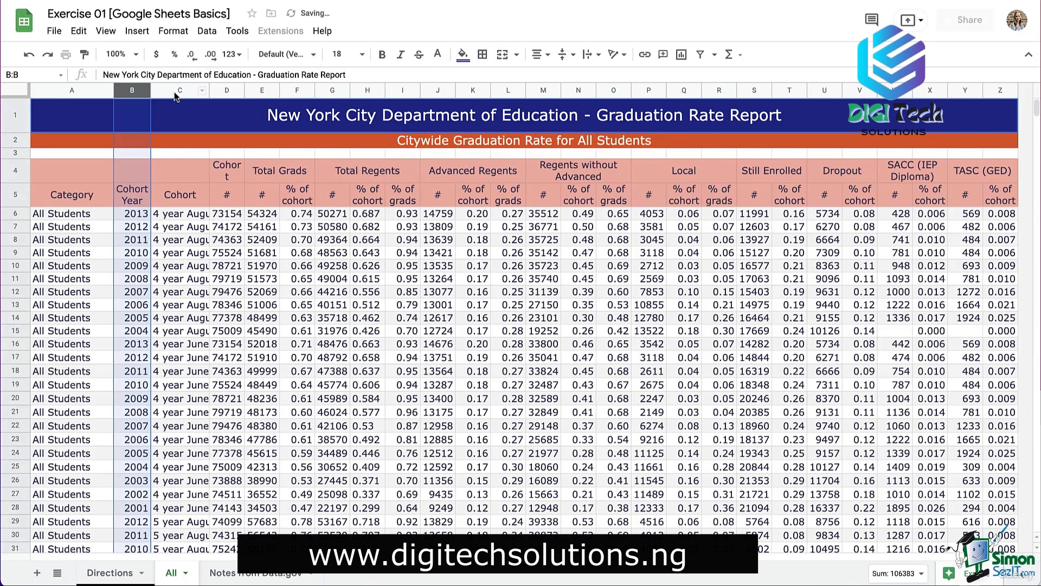
double_click(208, 89)
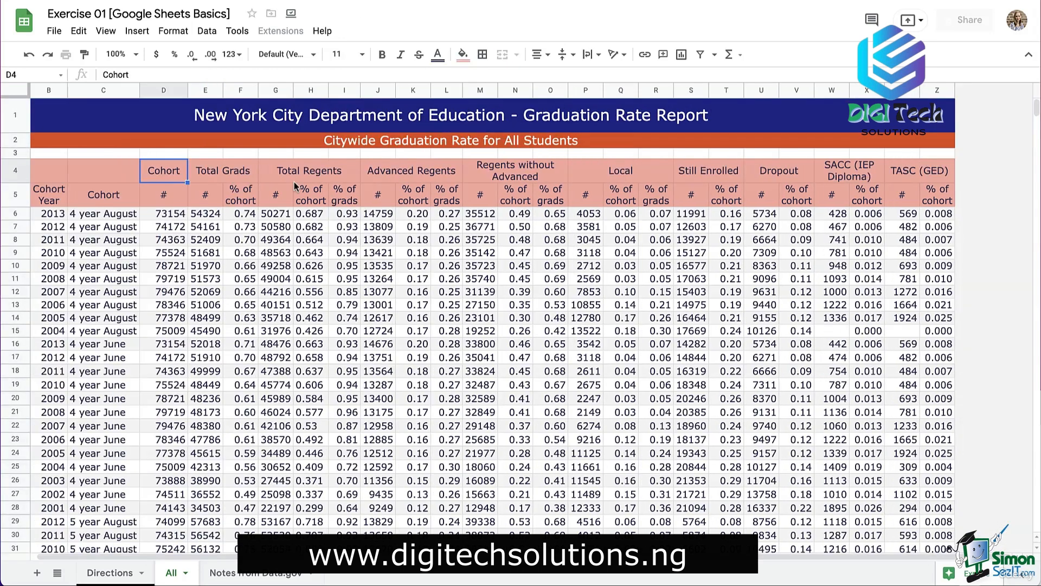
- Format the Total Grads % of cohort values in F6:F58 as percentages with one decimal place
click(244, 228)
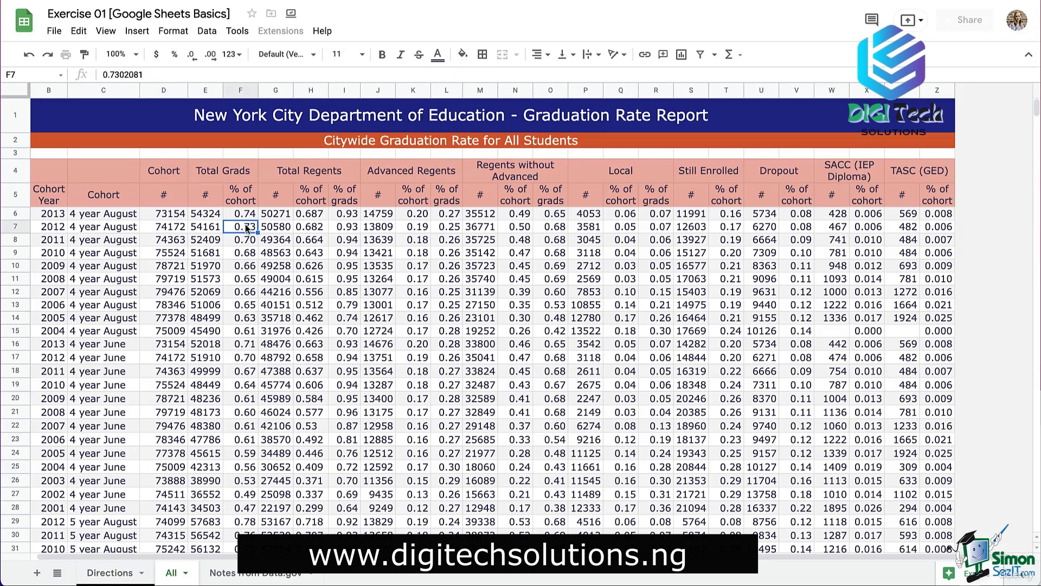
drag(244, 215, 242, 448)
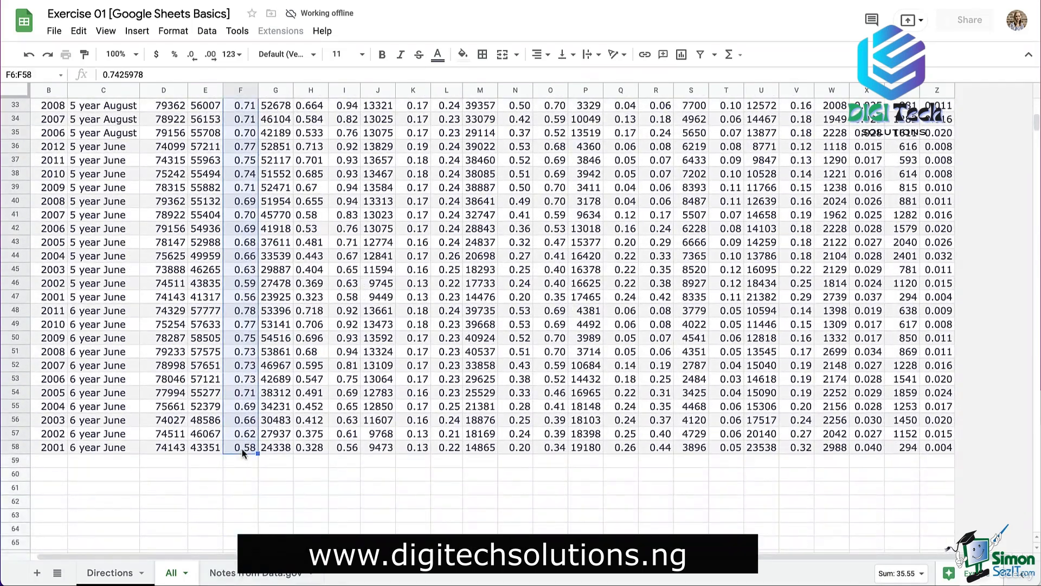
click(175, 55)
drag(258, 90, 357, 90)
click(191, 56)
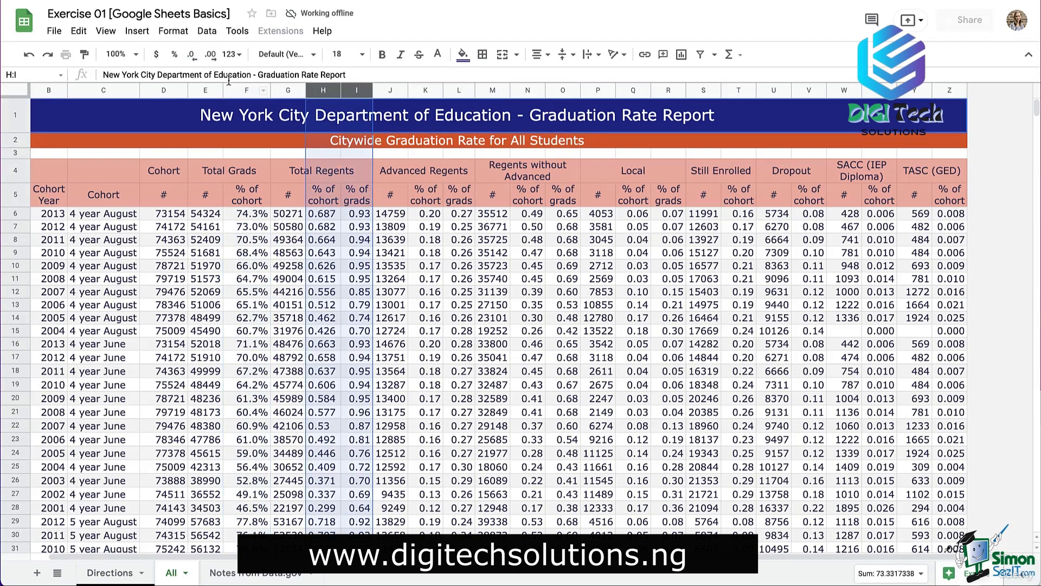
- Format the Total Regents percentage columns H and I with one decimal place and widen them
click(174, 54)
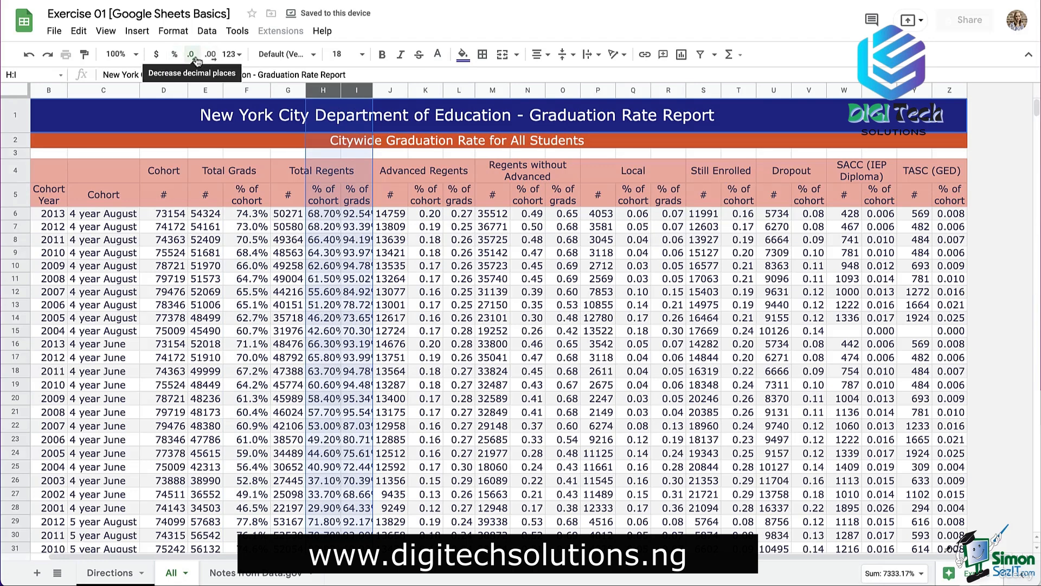
click(193, 55)
drag(373, 90, 404, 91)
- Format columns K, L, N, O, Q, R, T, V, X and Z as percentages with one decimal place
click(459, 91)
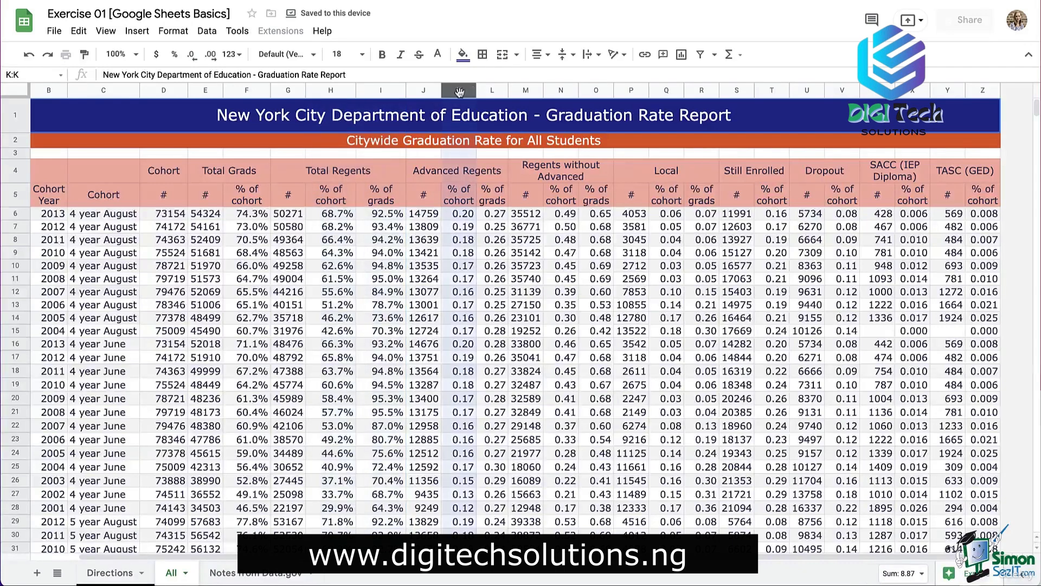
key(shift+Right)
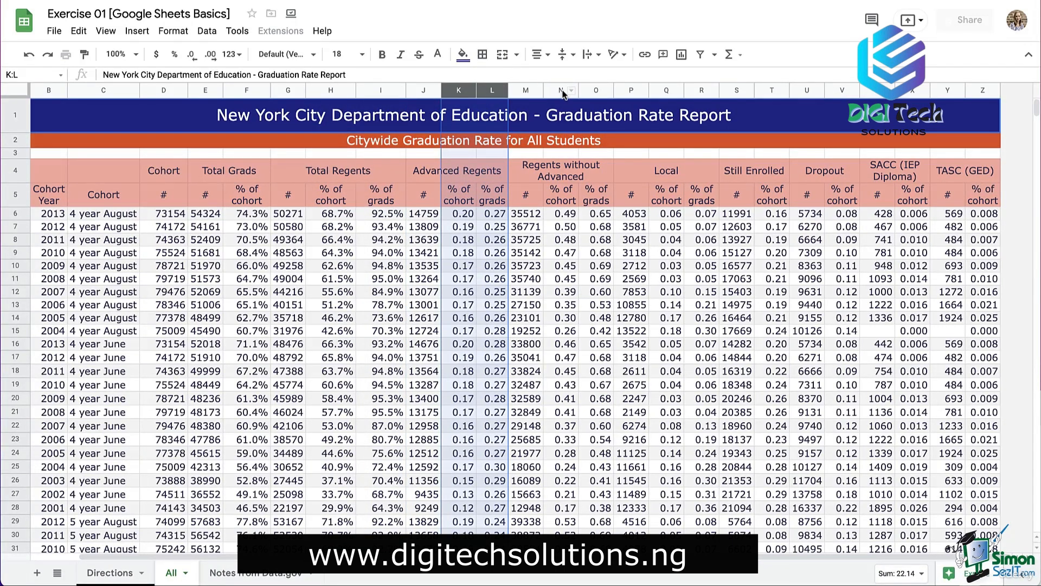
super+click(564, 93)
super+click(589, 93)
super+click(660, 91)
super+click(696, 92)
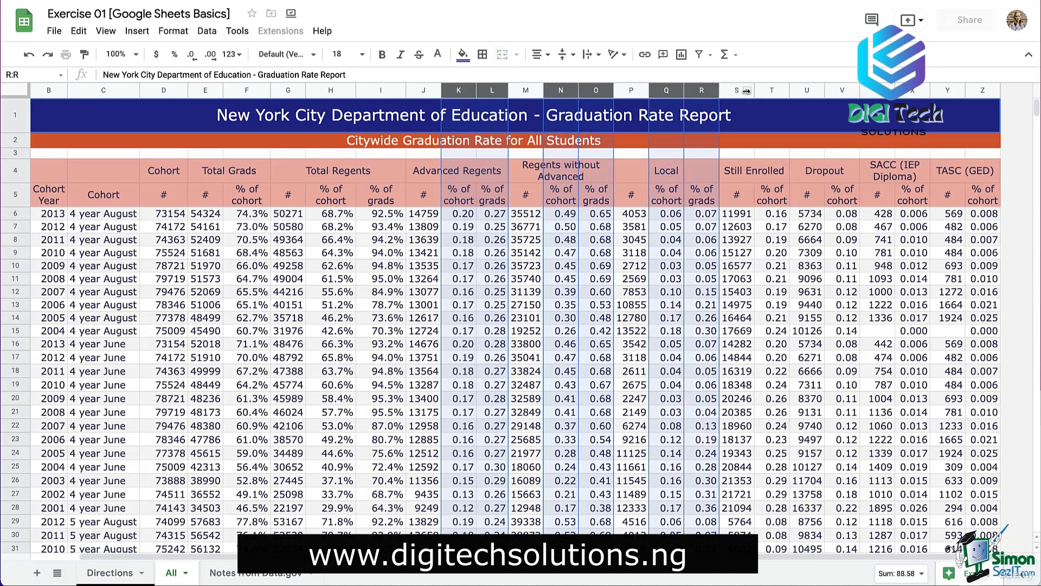
super+click(767, 93)
super+click(838, 94)
super+click(923, 92)
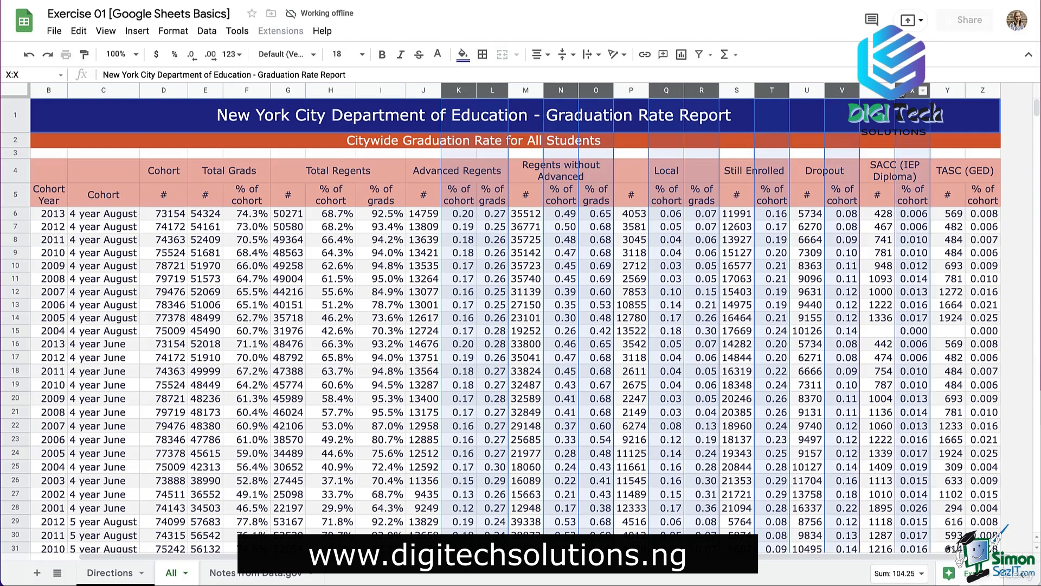
super+click(975, 93)
click(174, 54)
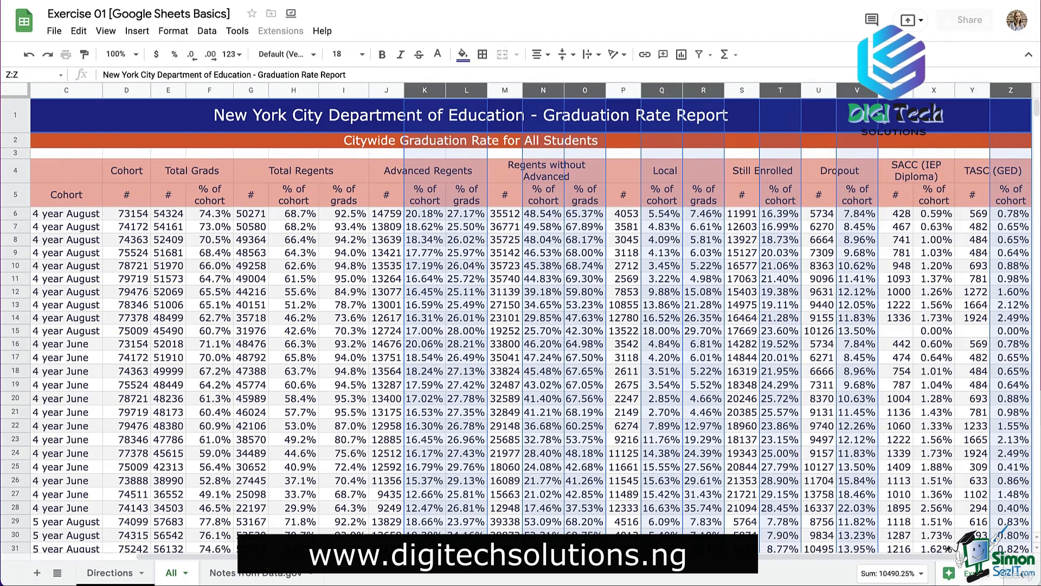
click(192, 54)
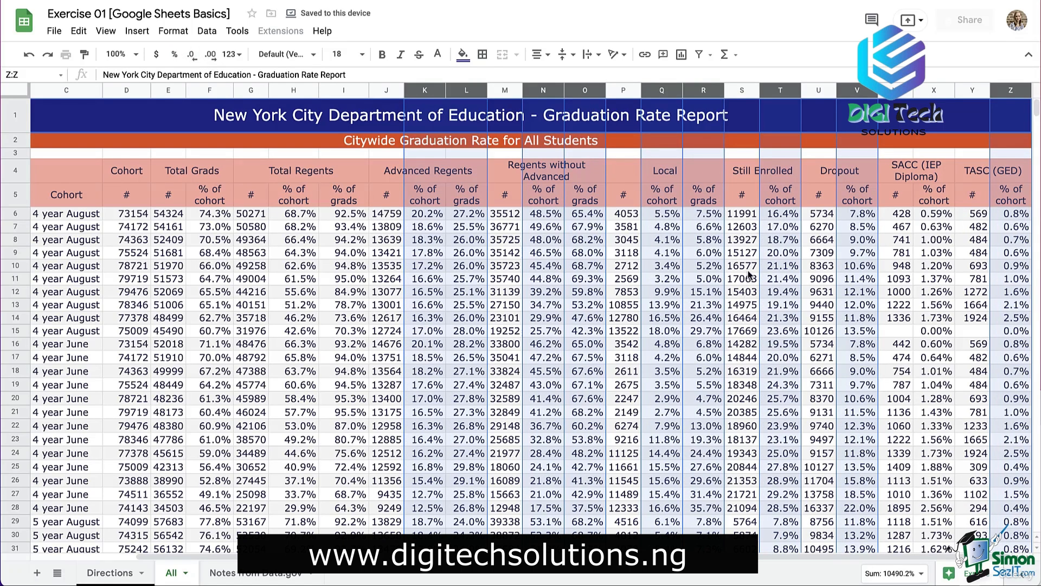
click(755, 270)
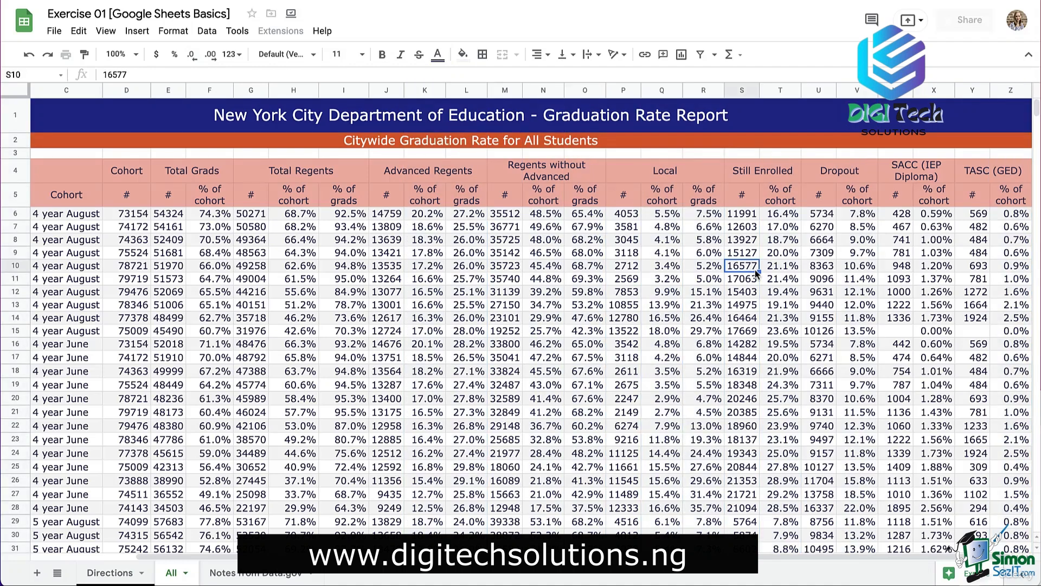
- Make the text in header rows 4 and 5 bold
click(346, 199)
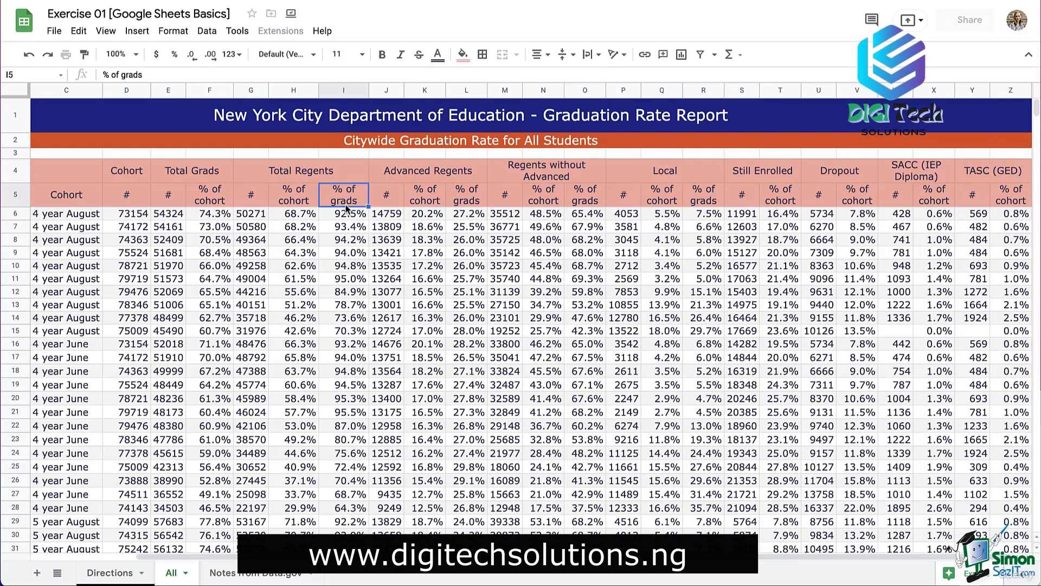
drag(12, 173, 15, 195)
key(ctrl+b)
click(57, 197)
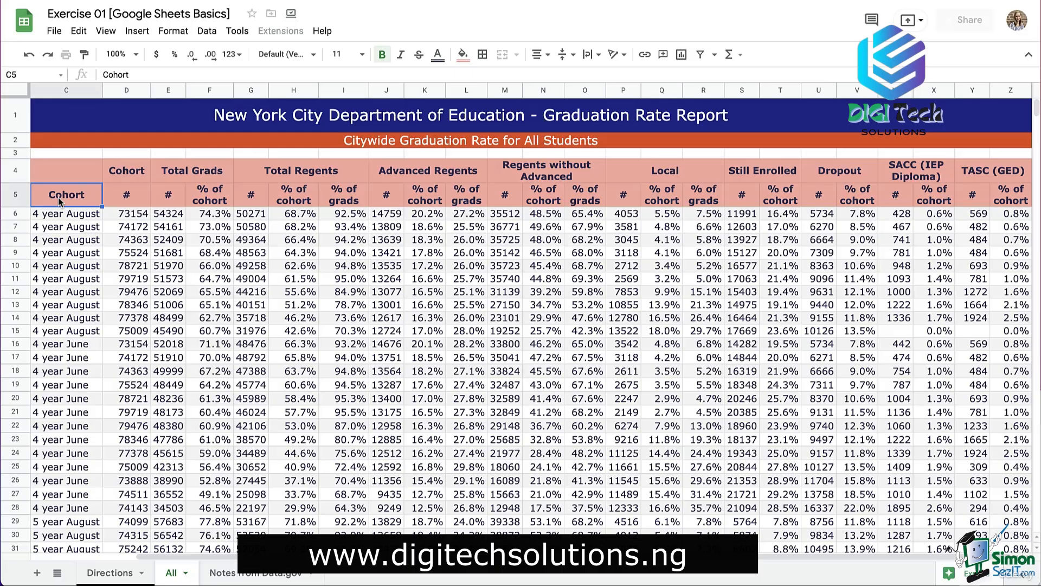
- Add a double-line outer border in theme color #2c2c4d around the Total Grads columns, E4:F58
click(189, 214)
drag(164, 167, 200, 121)
scroll(200, 120, up, 15)
click(482, 54)
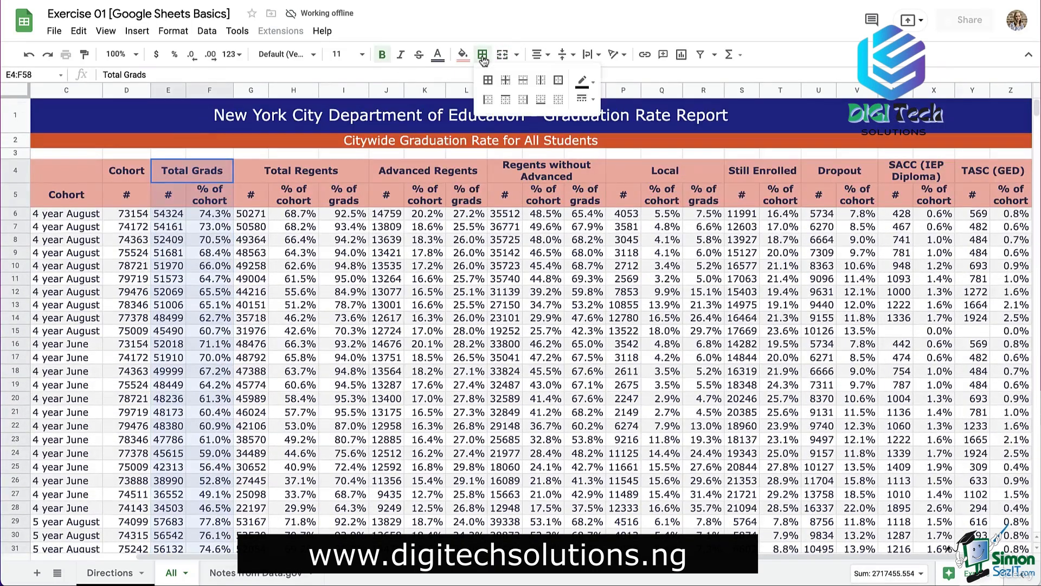
click(584, 98)
click(633, 200)
click(584, 81)
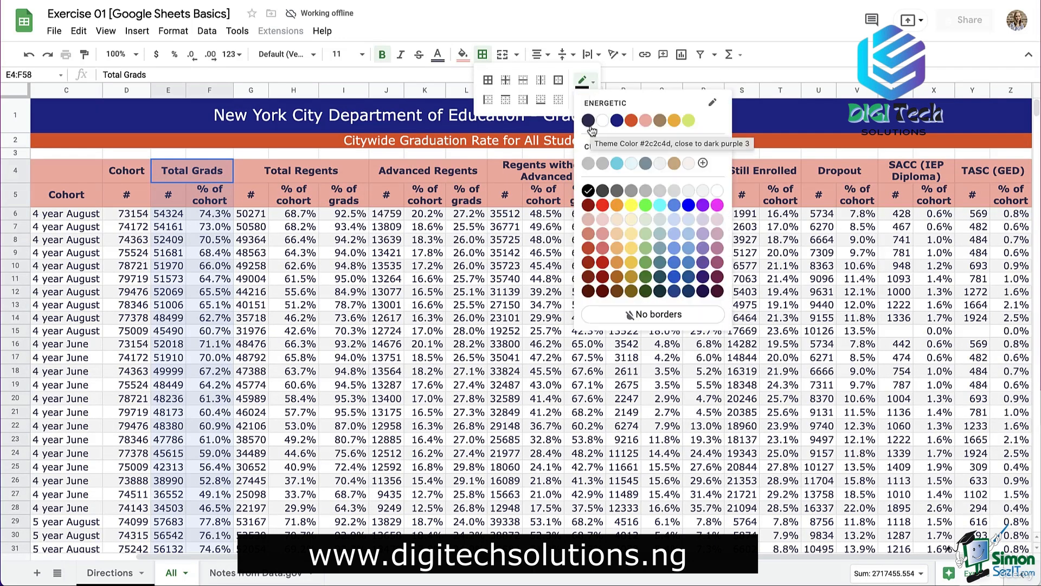
click(588, 120)
click(561, 85)
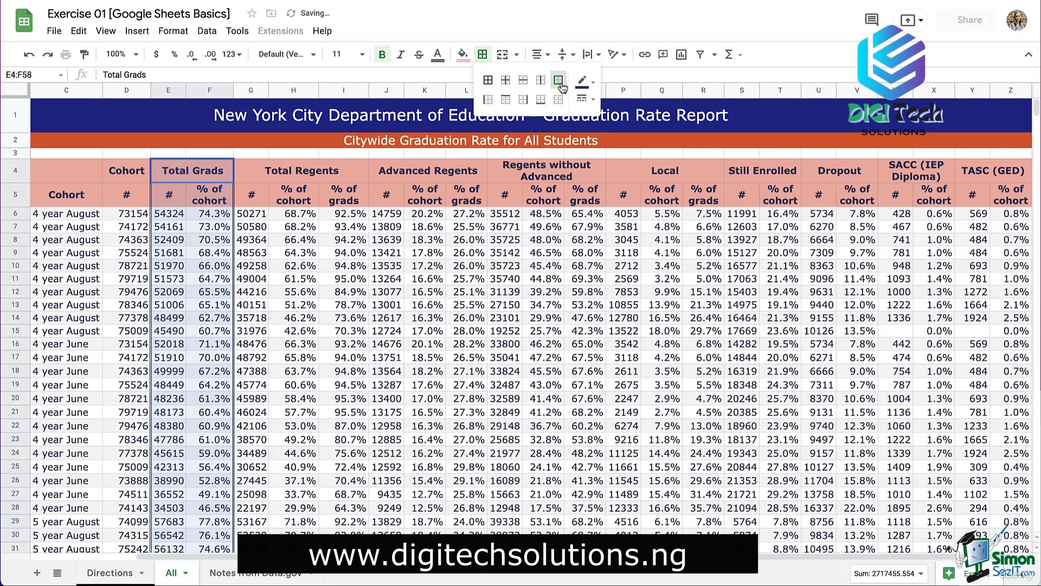
- Apply the same outer border around the Advanced Regents, Local and Dropout column groups
click(387, 173)
drag(388, 172, 413, 488)
click(482, 58)
click(562, 84)
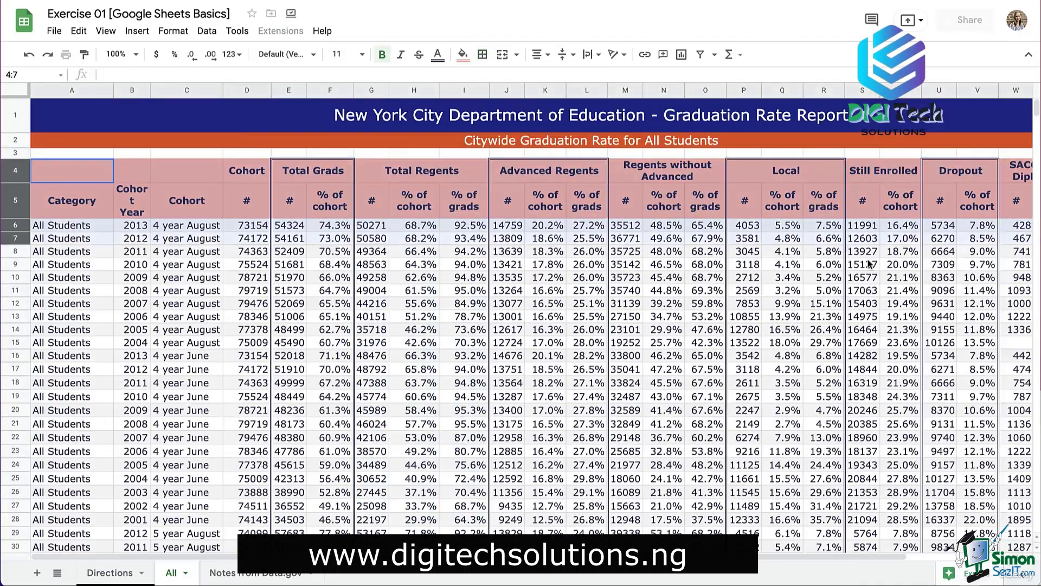
- Add a thick solid outer border around the whole table, rows 4 to 58
drag(868, 264, 922, 435)
scroll(922, 435, up, 10)
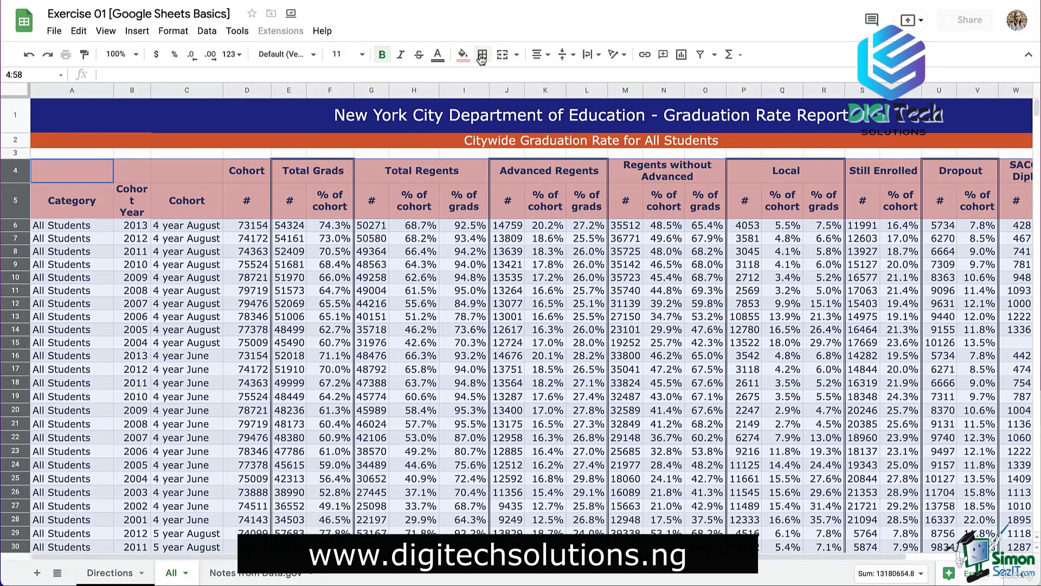
click(482, 58)
click(584, 101)
click(602, 148)
click(560, 83)
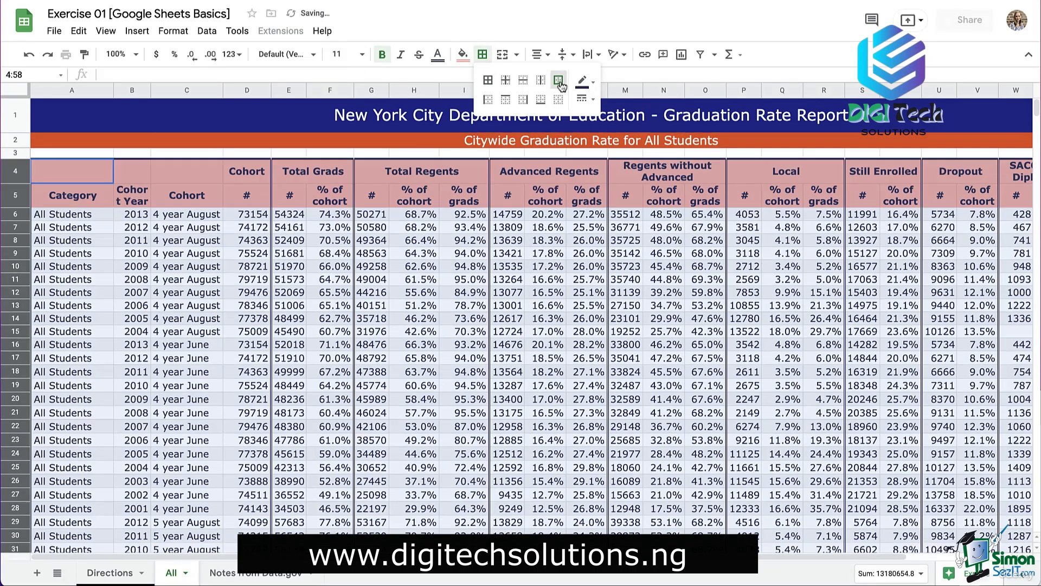
- Add a double-line bottom border beneath header row 5
click(125, 204)
click(11, 195)
click(482, 55)
click(586, 100)
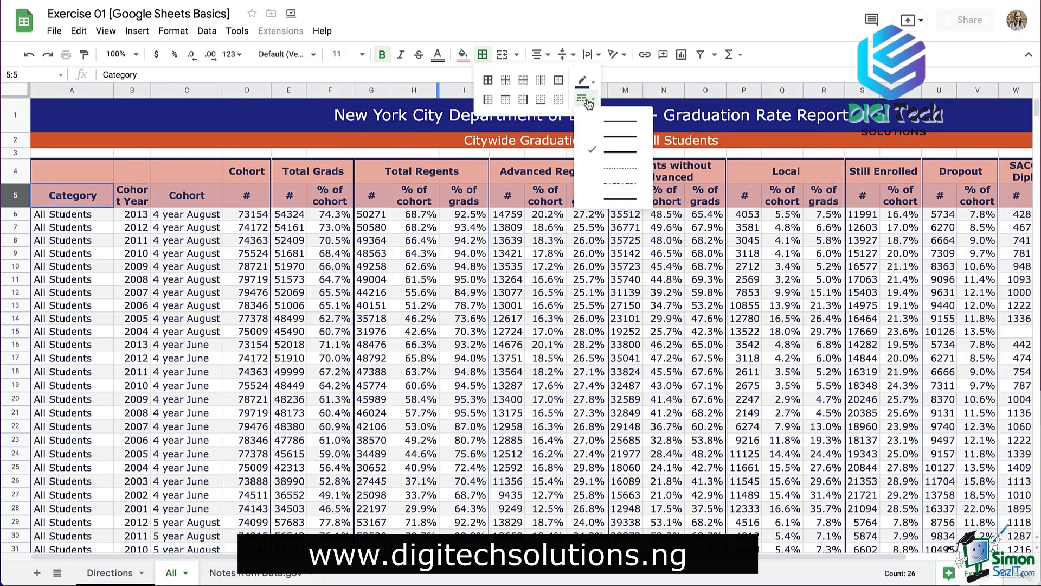
click(624, 198)
click(540, 99)
click(90, 189)
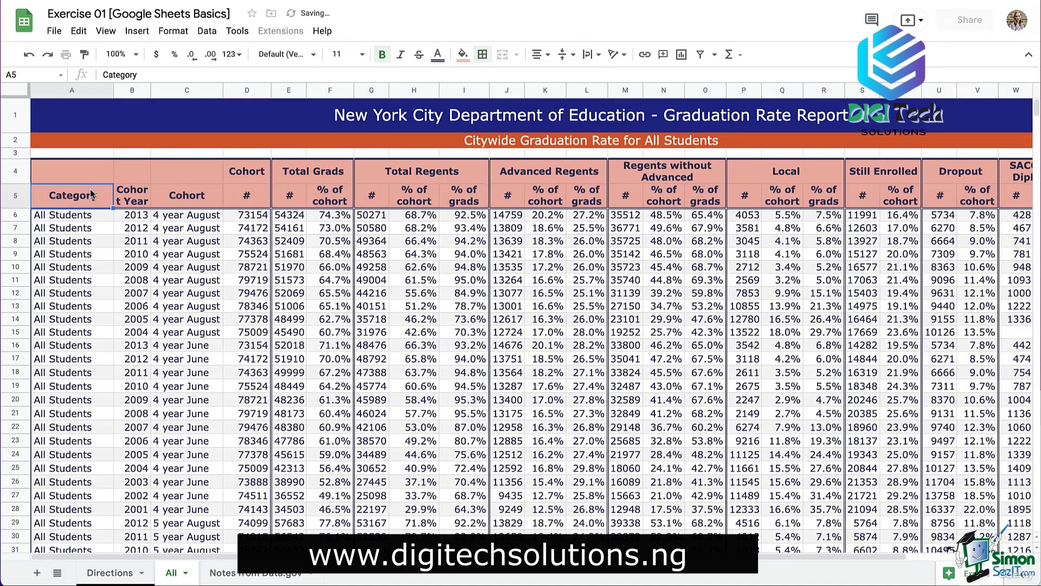
- Widen column B slightly so the Cohort Year header wraps between its two words
click(135, 241)
drag(150, 91, 160, 91)
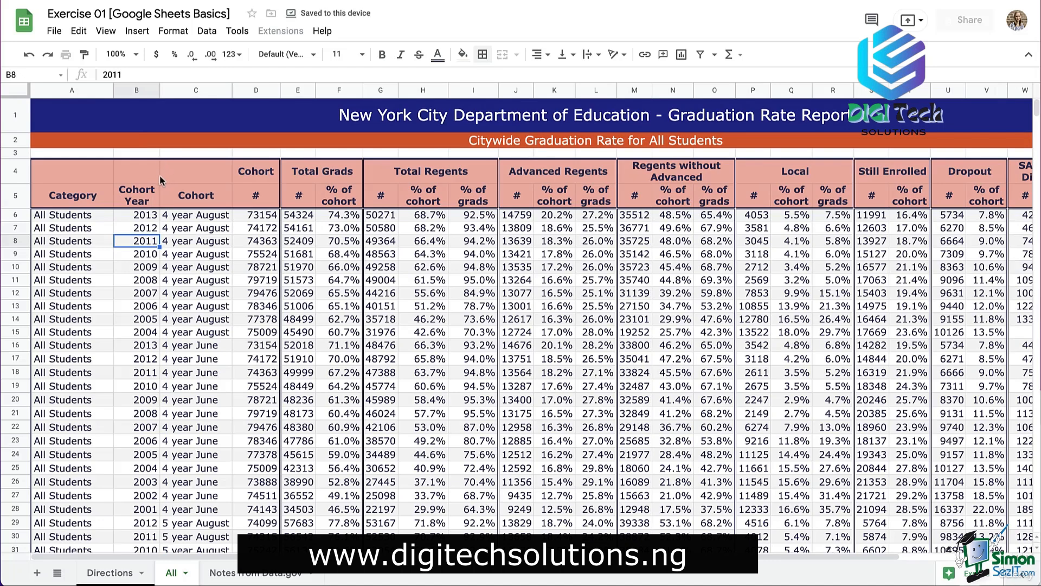
click(41, 176)
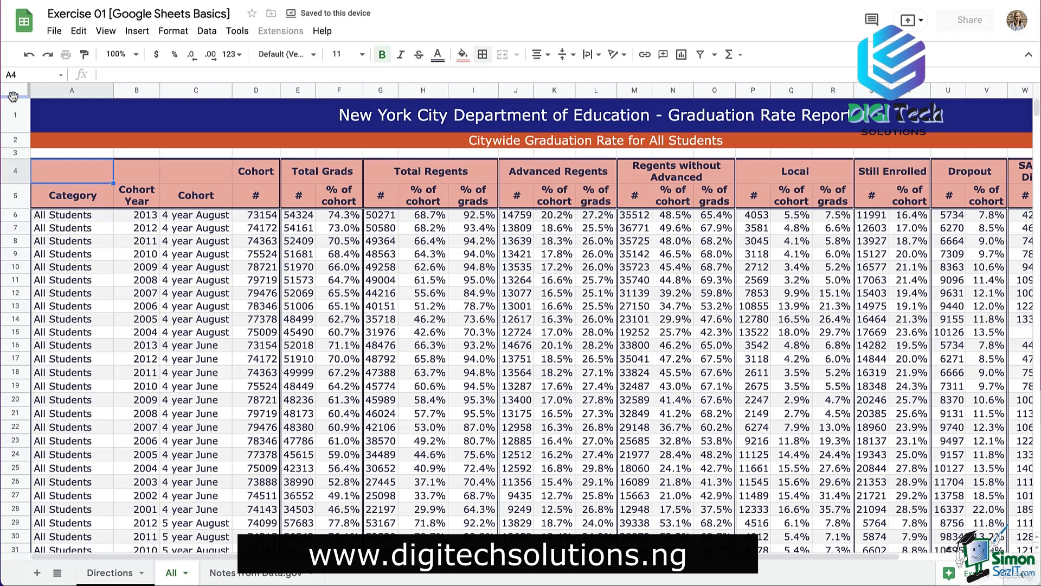
- Freeze rows 1 through 5 and check that the headers stay in place while the data moves
drag(12, 107, 12, 211)
click(135, 198)
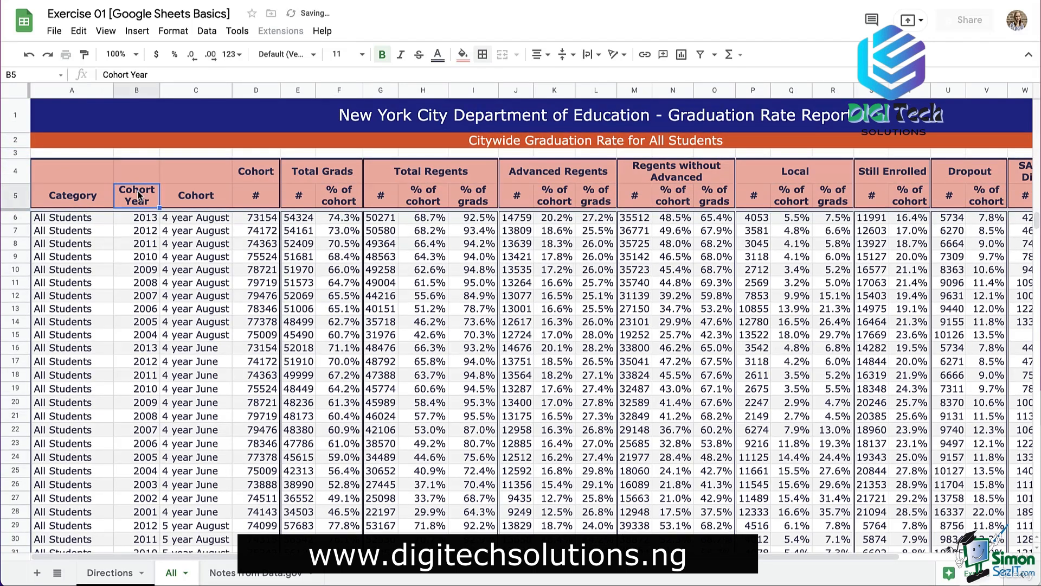
scroll(167, 219, down, 1)
scroll(167, 219, down, 2)
scroll(167, 219, up, 2)
scroll(168, 219, down, 4)
scroll(168, 219, up, 5)
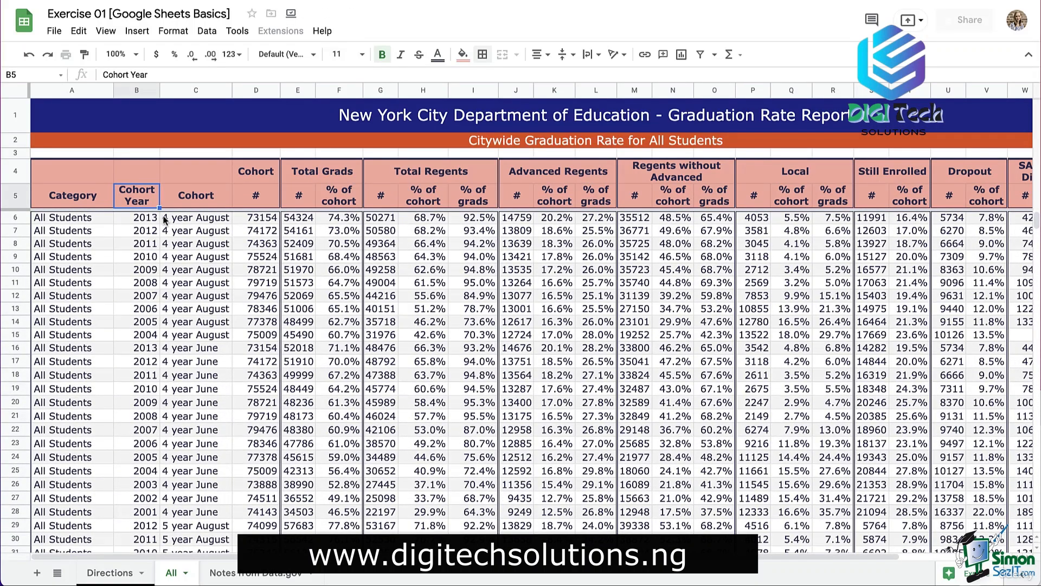